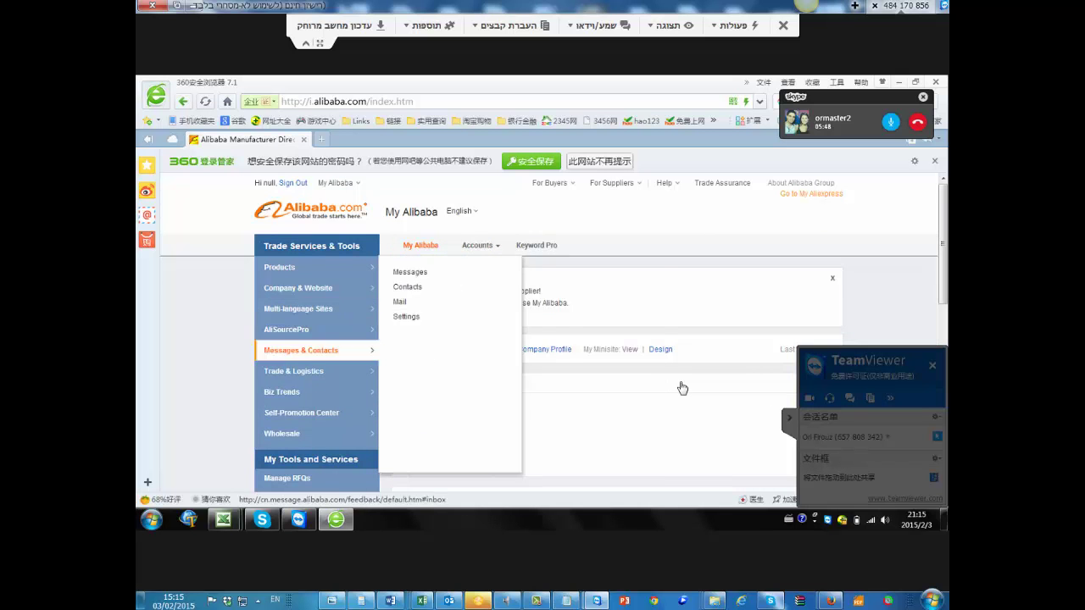
Open the Hot Keywords page of the Industry Advisor in Biz Trends
{"action": "mouse_move", "coordinate": [281, 392]}
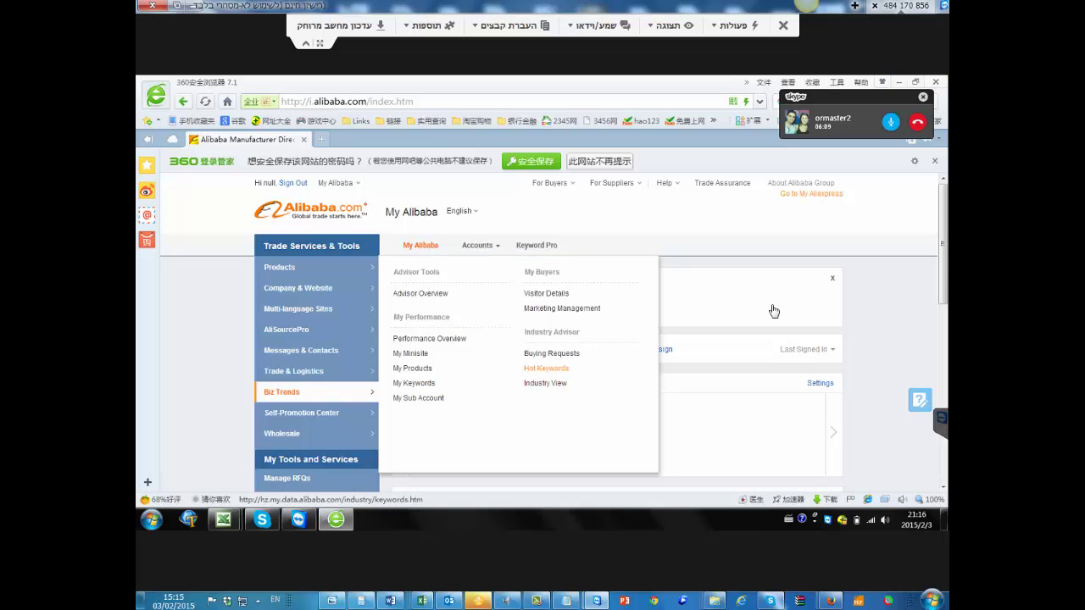
{"action": "left_click", "coordinate": [546, 367]}
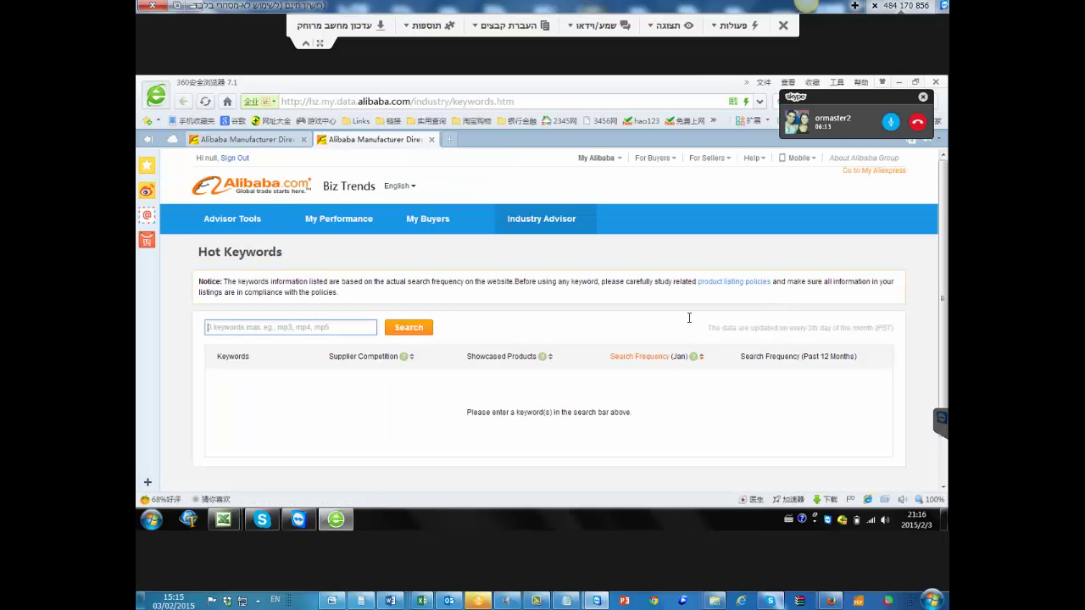
Enable showing the remote computer's cursor in the remote session and dismiss the floating Skype call overlay
{"action": "left_click", "coordinate": [668, 25]}
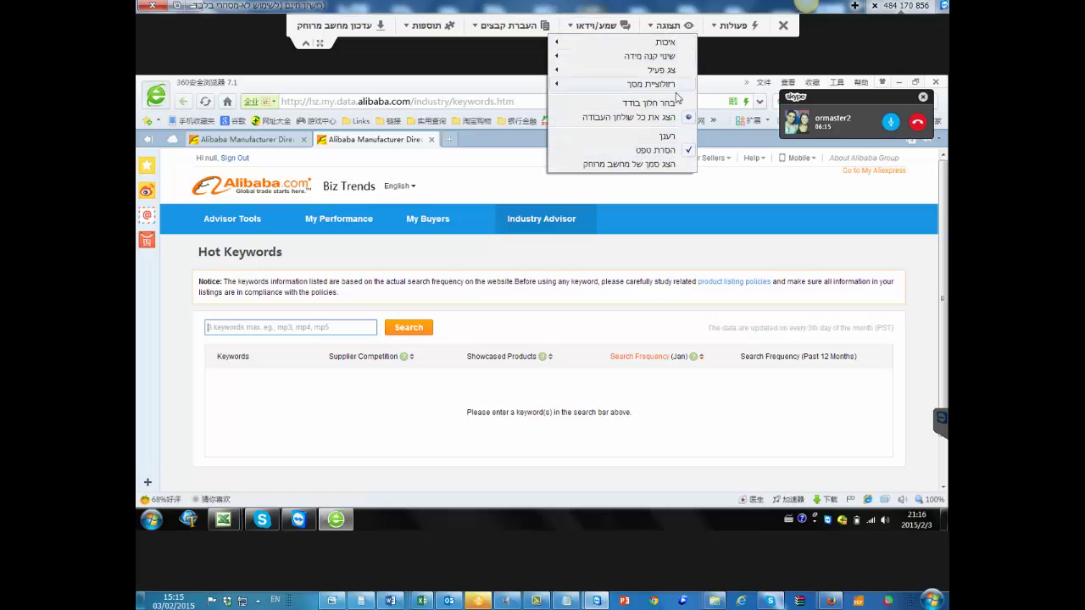
{"action": "left_click", "coordinate": [663, 165]}
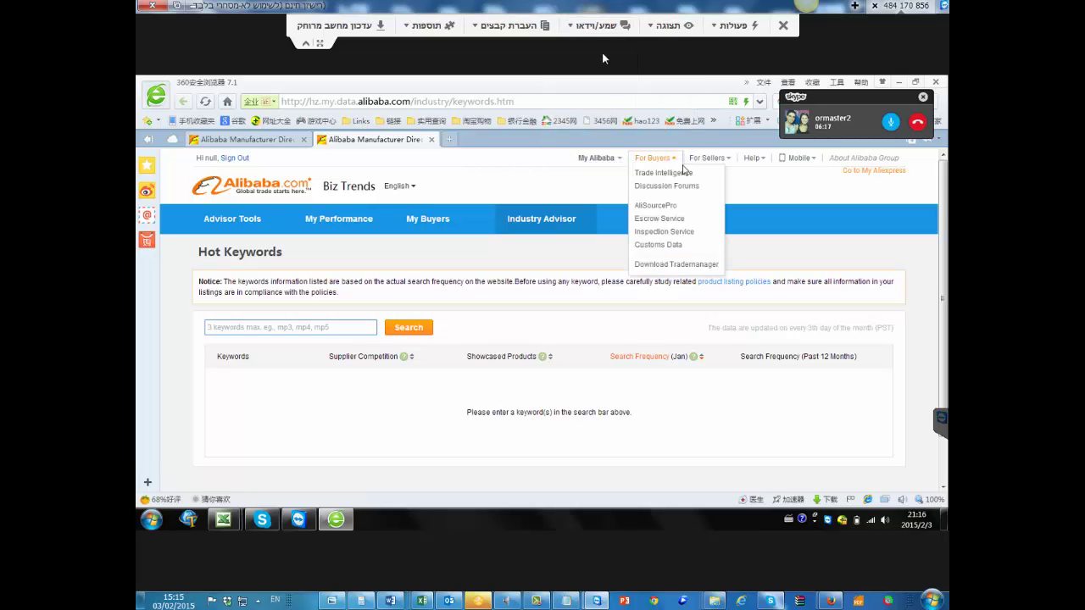
{"action": "left_click", "coordinate": [924, 97]}
{"action": "left_click", "coordinate": [925, 99]}
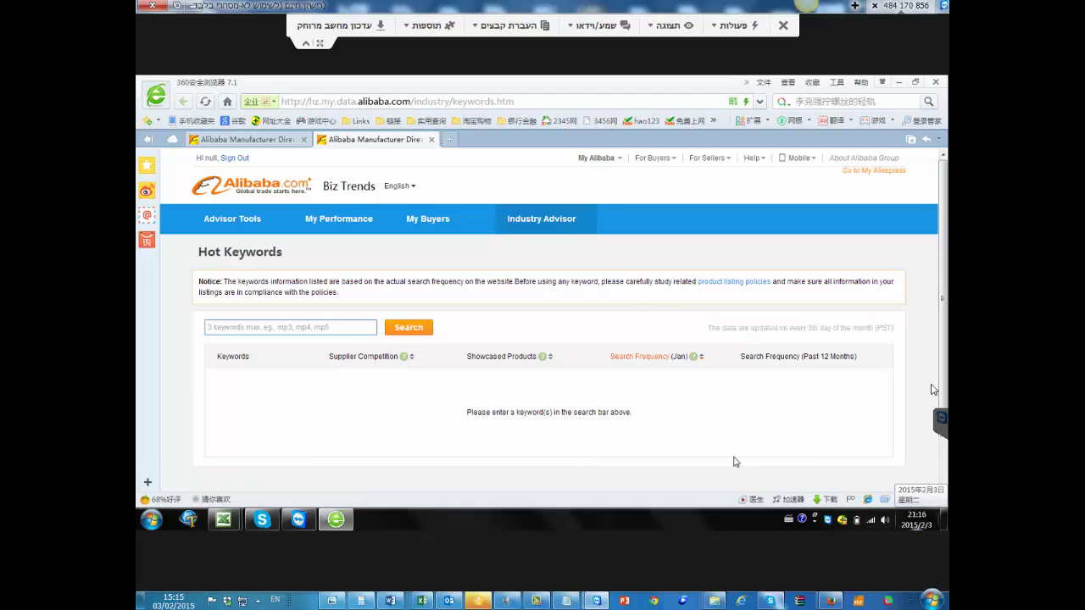
Search the hot keywords for "sunshade"
{"action": "type", "text": "sunsh"}
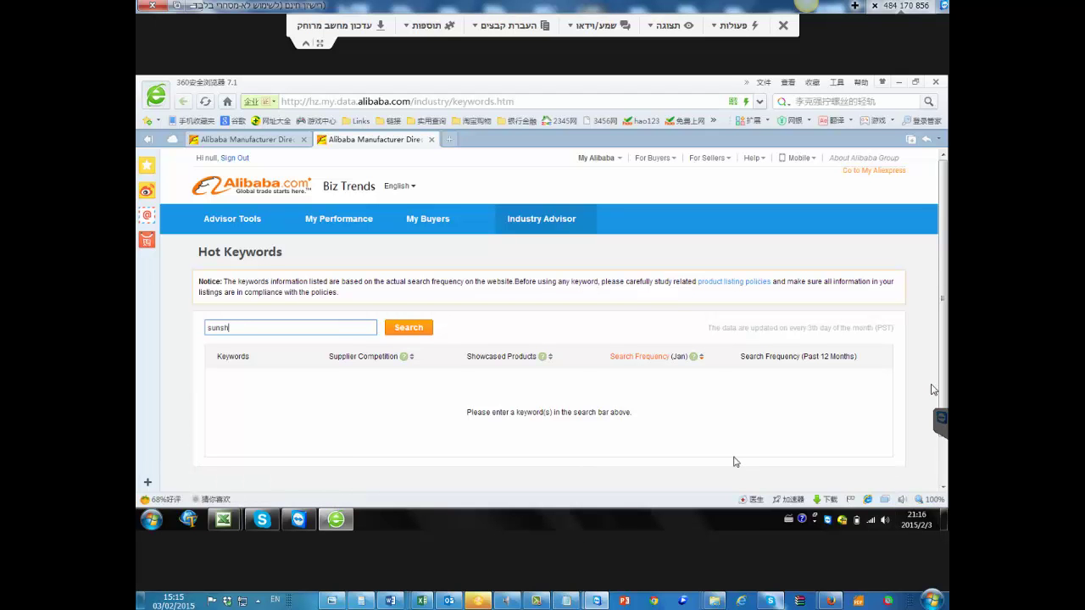
{"action": "type", "text": "ade"}
{"action": "key", "text": "Return"}
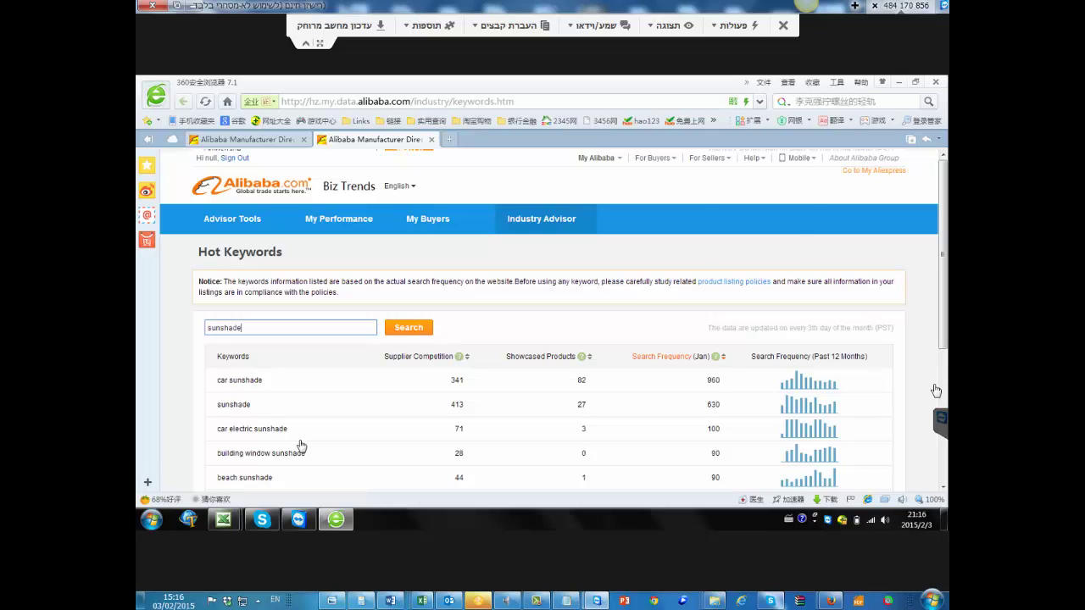
Page through the "sunshade" keyword results, return to page 1 and examine its list of keywords
{"action": "scroll", "coordinate": [301, 445], "scroll_direction": "down", "scroll_amount": 2}
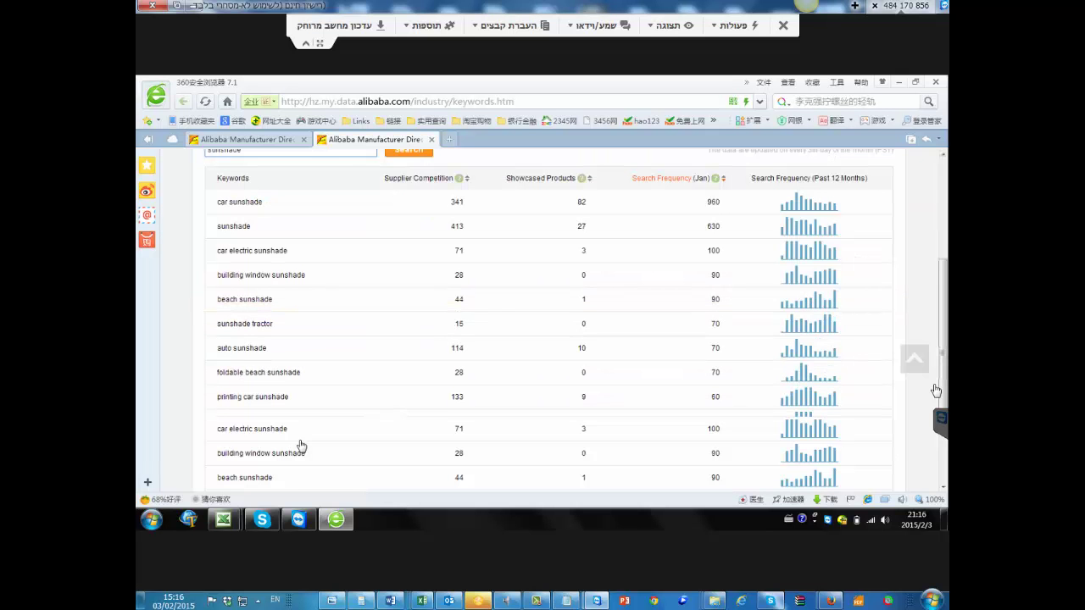
{"action": "left_click", "coordinate": [252, 449]}
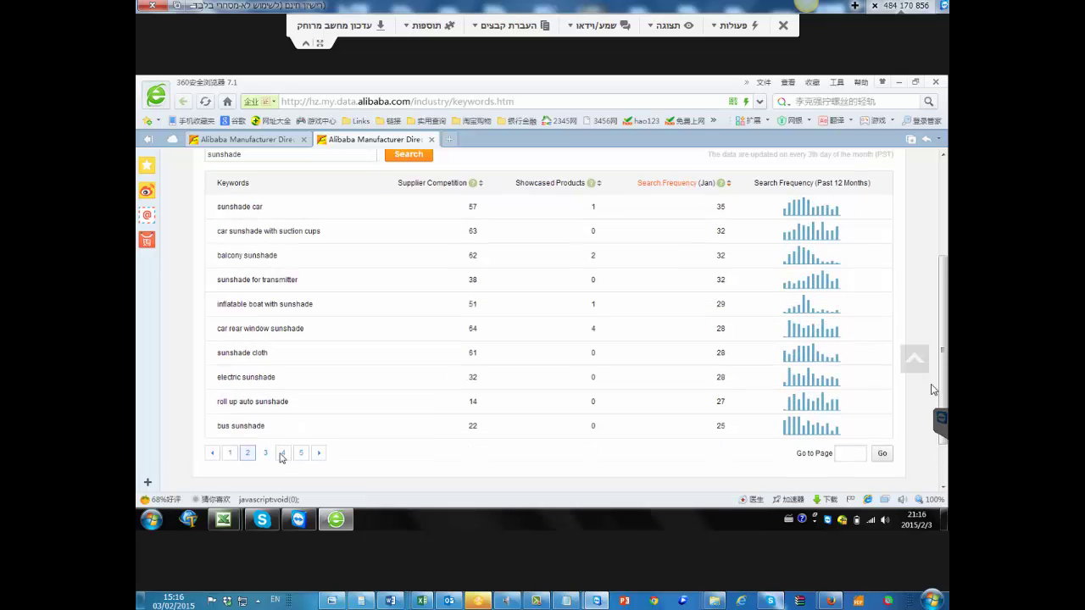
{"action": "scroll", "coordinate": [299, 435], "scroll_direction": "down", "scroll_amount": 2}
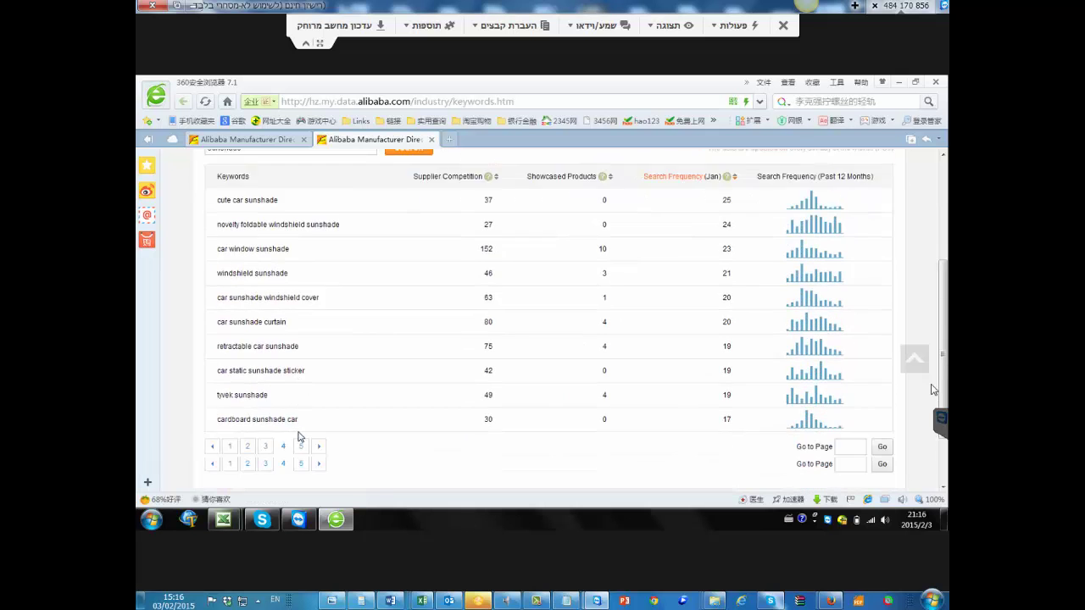
{"action": "scroll", "coordinate": [291, 441], "scroll_direction": "up", "scroll_amount": 3}
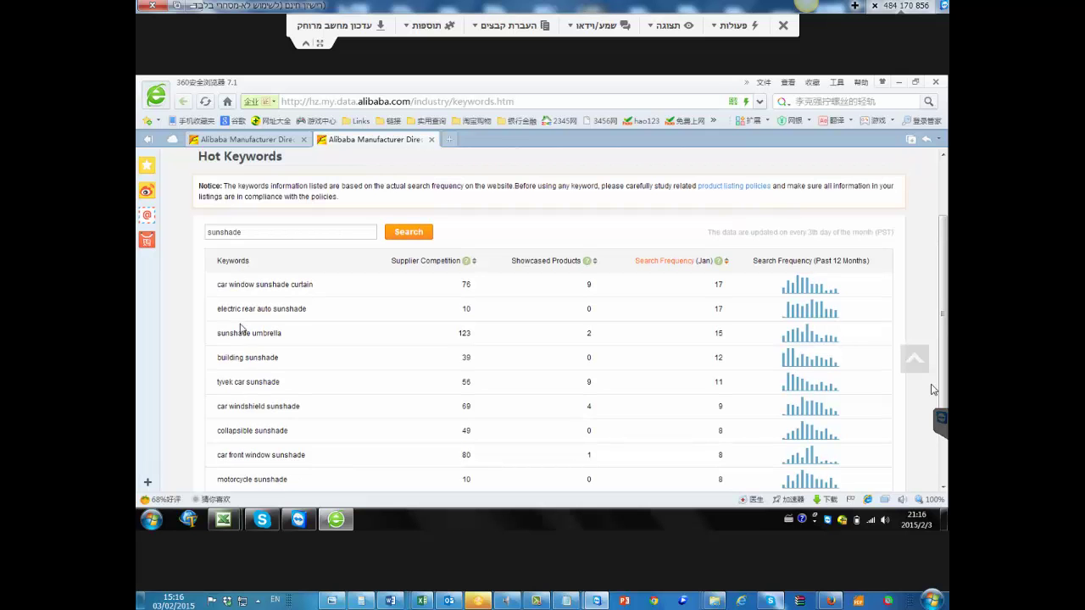
{"action": "scroll", "coordinate": [250, 354], "scroll_direction": "down", "scroll_amount": 3}
{"action": "left_click", "coordinate": [232, 388]}
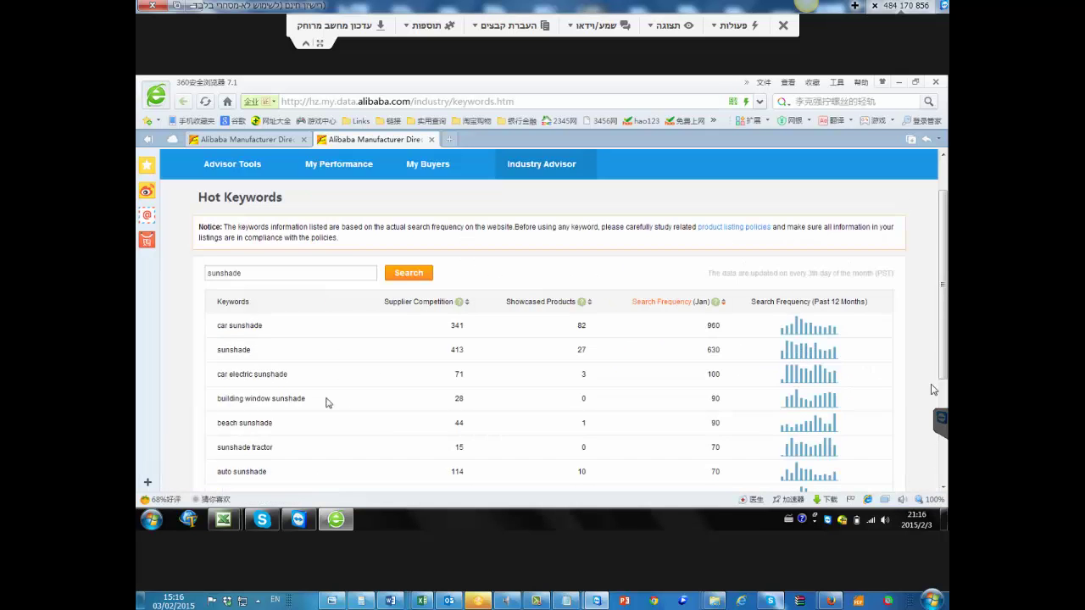
{"action": "scroll", "coordinate": [219, 220], "scroll_direction": "down", "scroll_amount": 3}
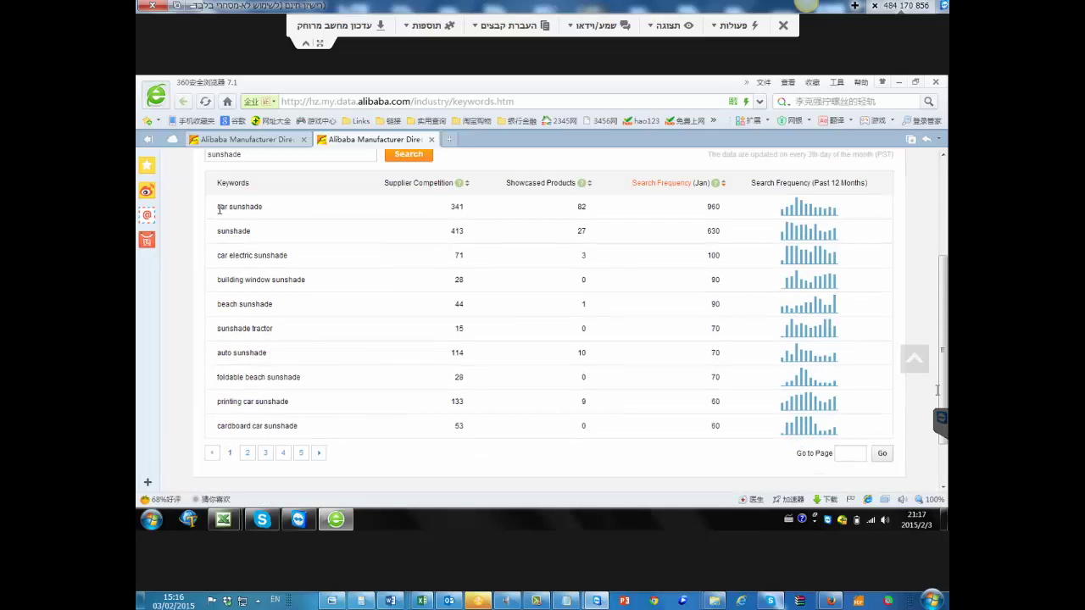
{"action": "left_click_drag", "start_coordinate": [218, 207], "coordinate": [370, 447]}
{"action": "left_click", "coordinate": [398, 441]}
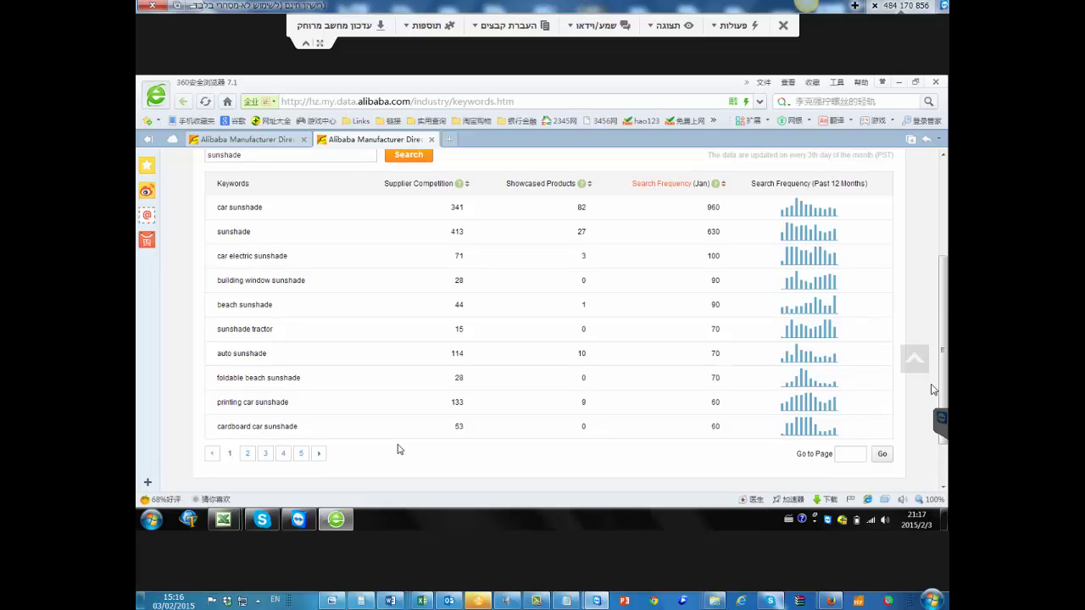
Change the keyword to the two-word spelling "sun shade" and run the search
{"action": "scroll", "coordinate": [399, 449], "scroll_direction": "up", "scroll_amount": 3}
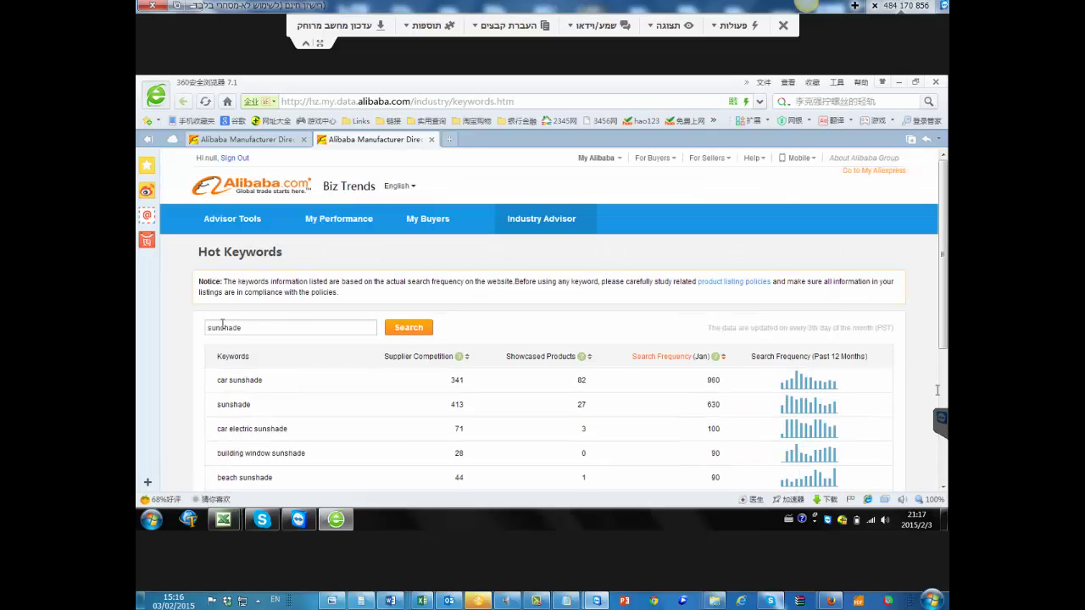
{"action": "left_click", "coordinate": [222, 326]}
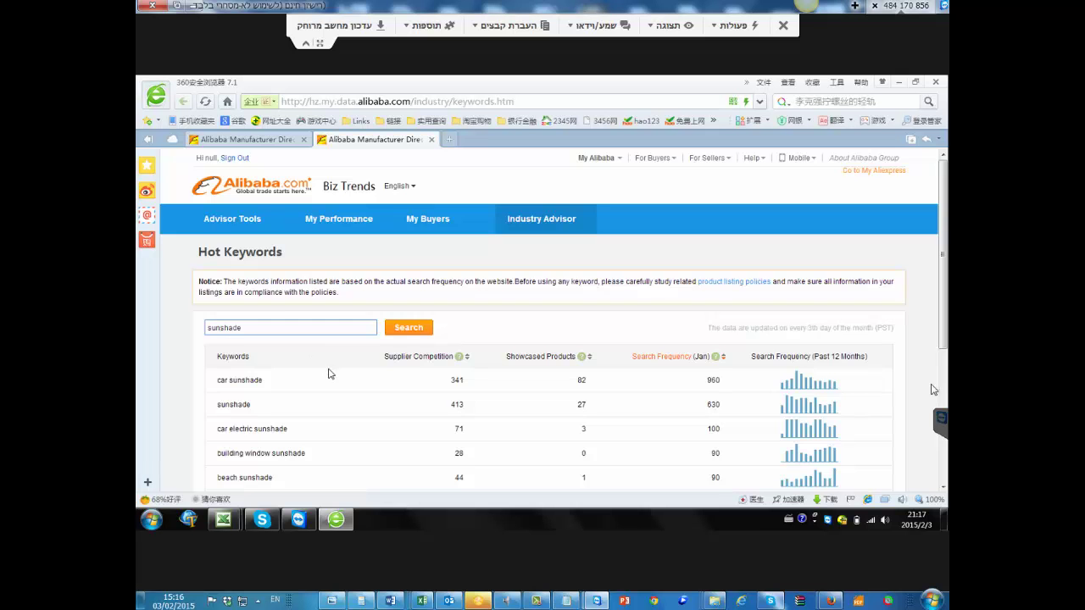
{"action": "scroll", "coordinate": [330, 377], "scroll_direction": "down", "scroll_amount": 3}
{"action": "scroll", "coordinate": [314, 339], "scroll_direction": "up", "scroll_amount": 2}
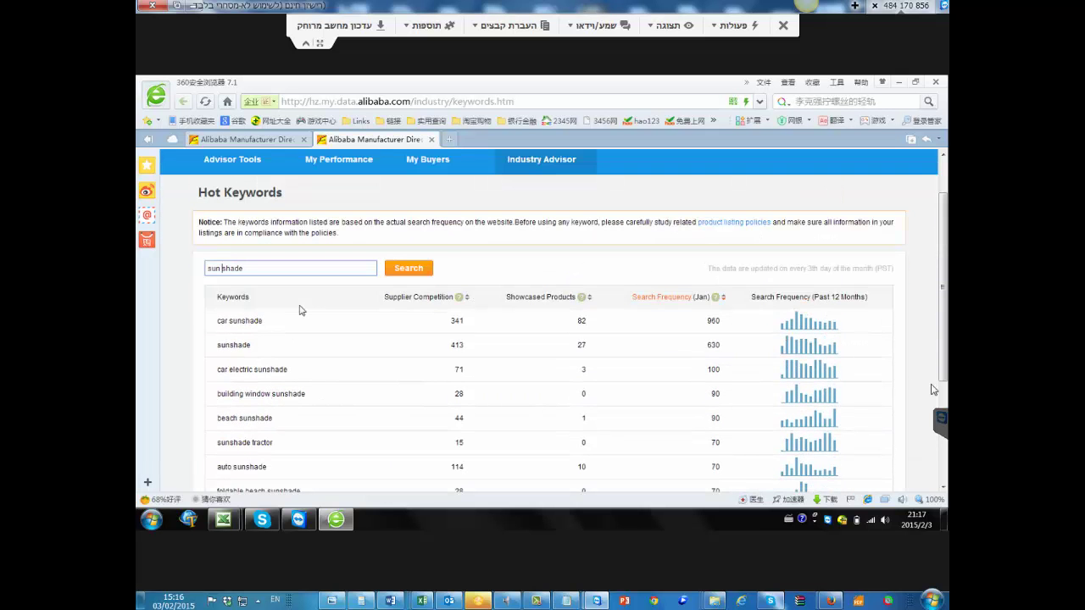
{"action": "left_click", "coordinate": [421, 269]}
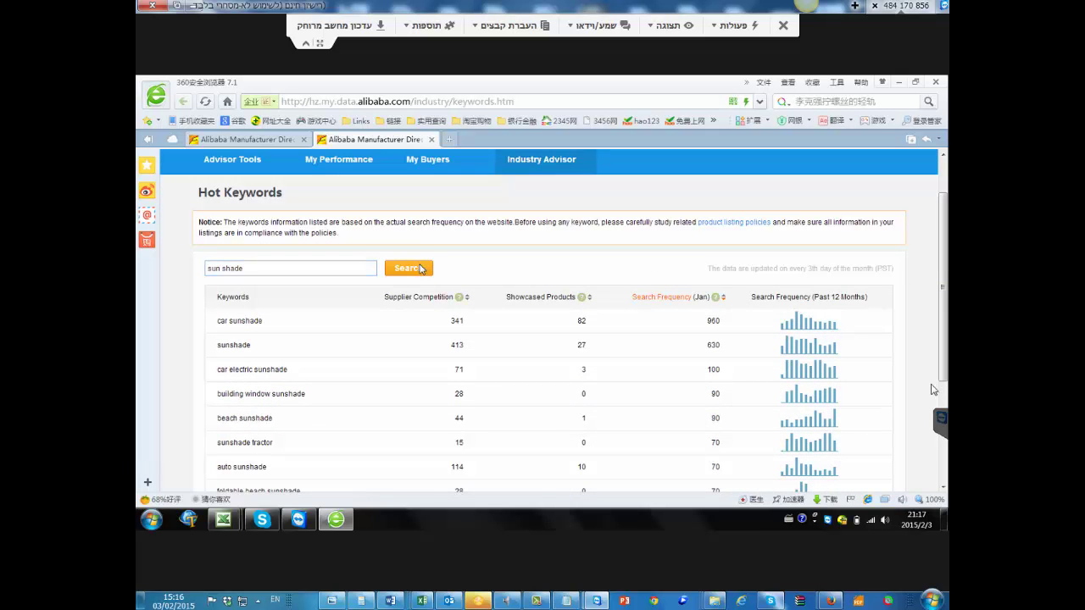
Examine the first page of "sun shade" keywords and their search frequencies, and go on to further result pages
{"action": "scroll", "coordinate": [288, 406], "scroll_direction": "down", "scroll_amount": 2}
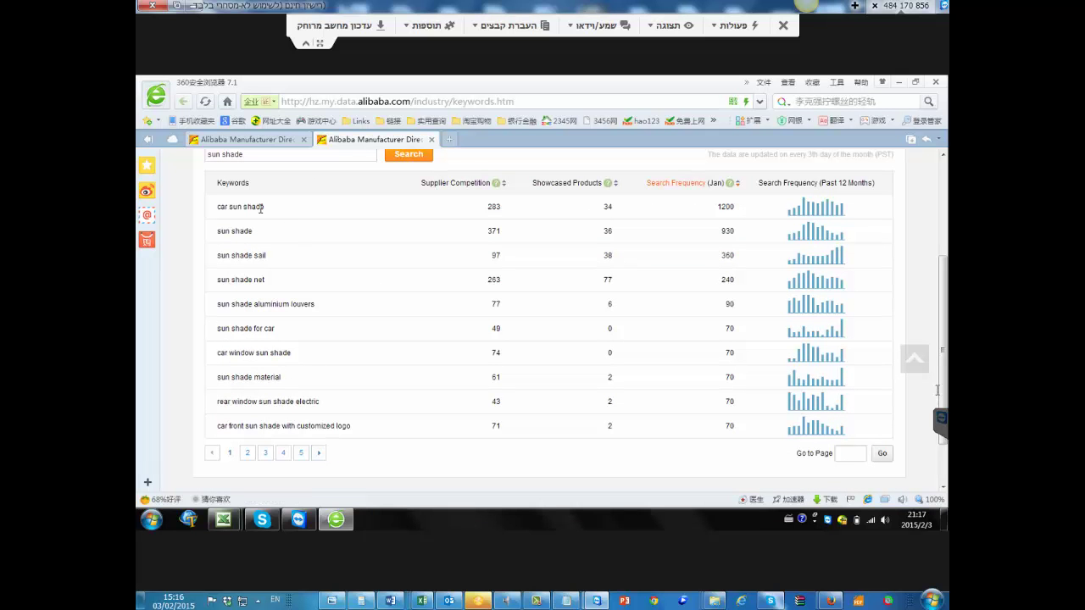
{"action": "left_click", "coordinate": [319, 454]}
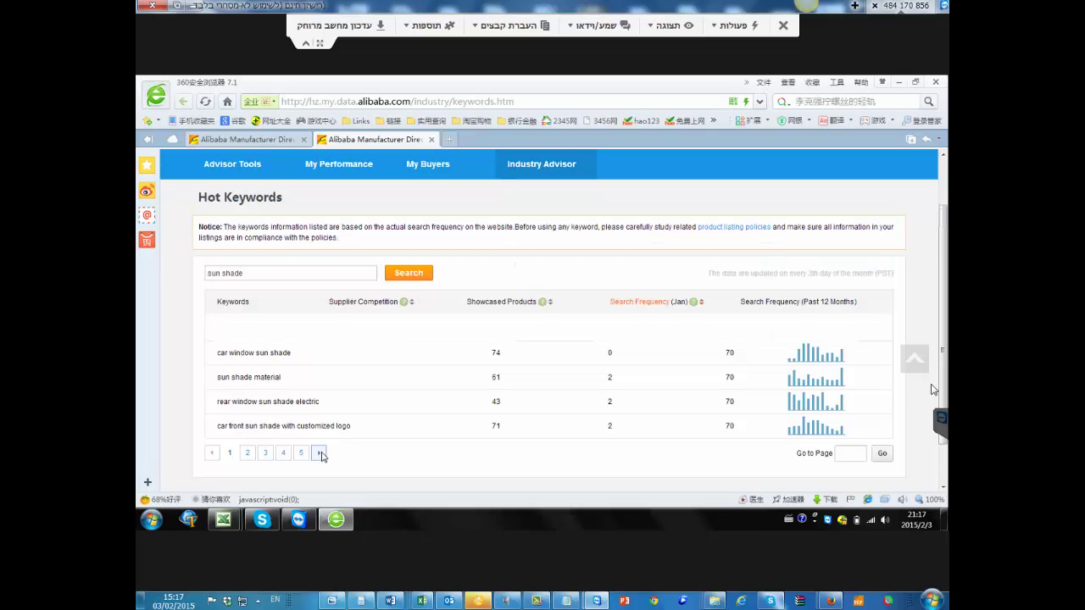
{"action": "scroll", "coordinate": [933, 390], "scroll_direction": "down", "scroll_amount": 5}
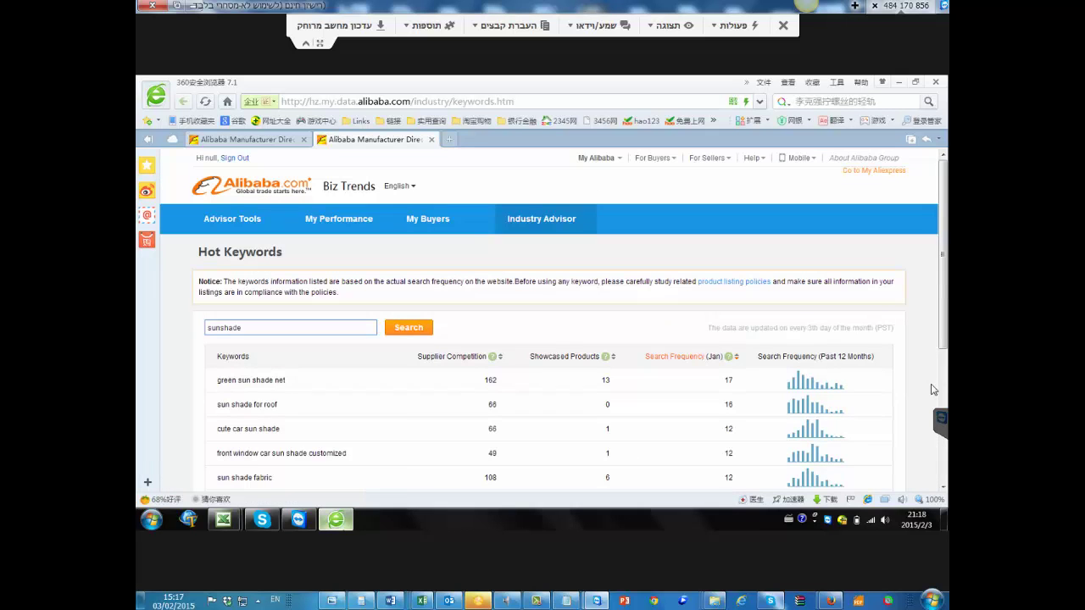
Search again for the one-word spelling "sunshade" and review its first page of keywords for comparison
{"action": "mouse_move", "coordinate": [336, 518]}
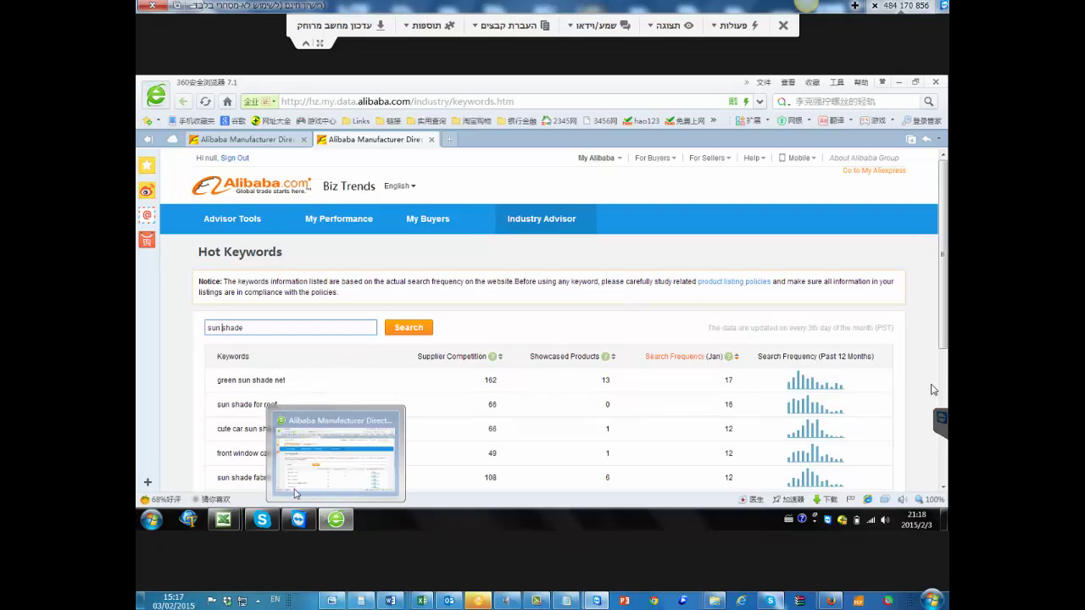
{"action": "key", "text": "BackSpace"}
{"action": "left_click", "coordinate": [403, 329]}
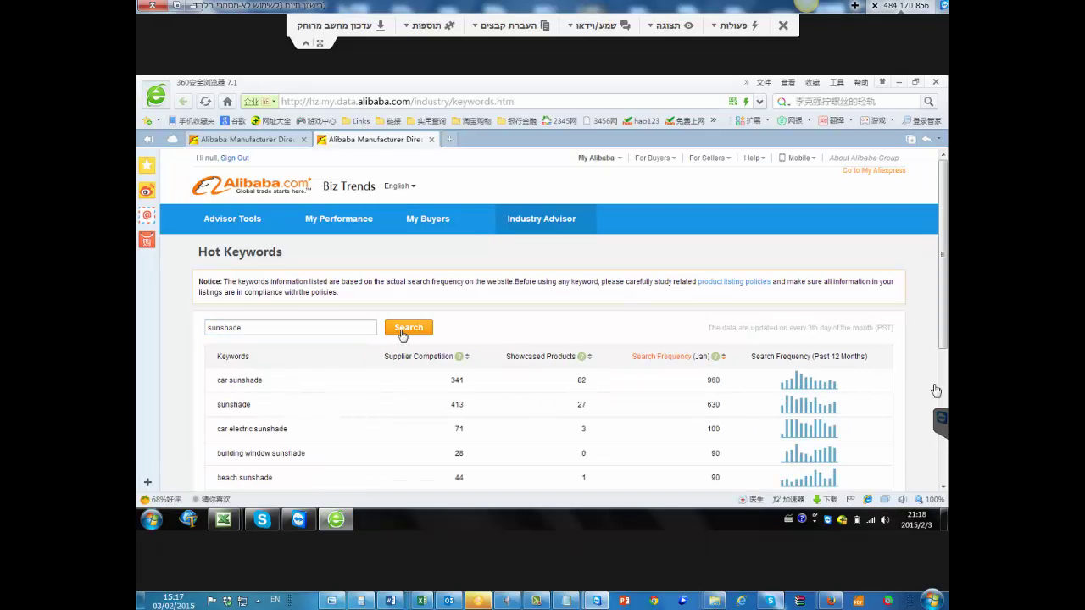
{"action": "scroll", "coordinate": [402, 335], "scroll_direction": "down", "scroll_amount": 2}
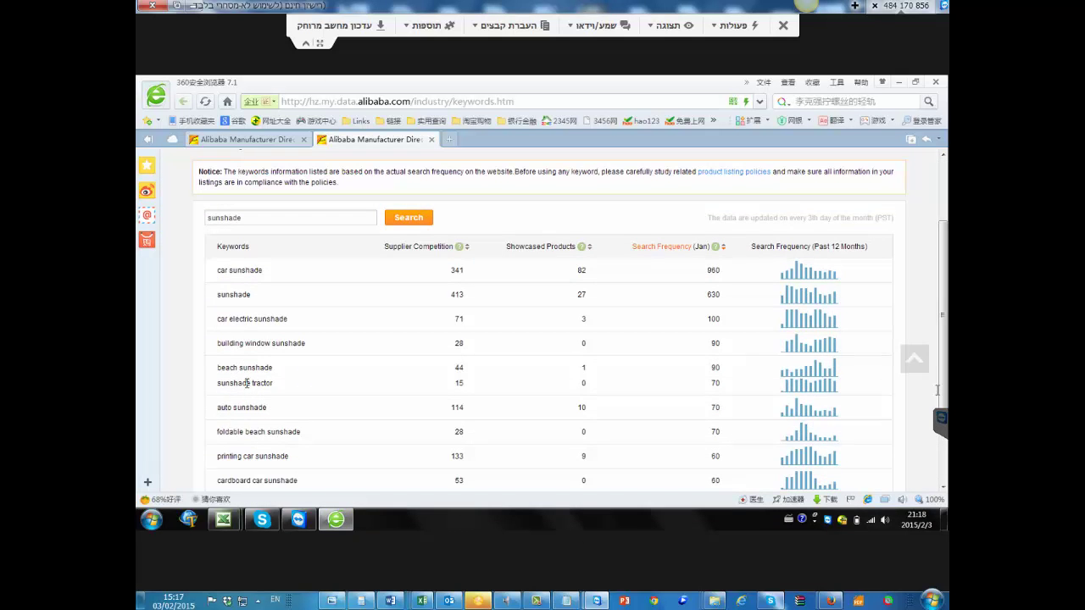
{"action": "scroll", "coordinate": [250, 423], "scroll_direction": "down", "scroll_amount": 1}
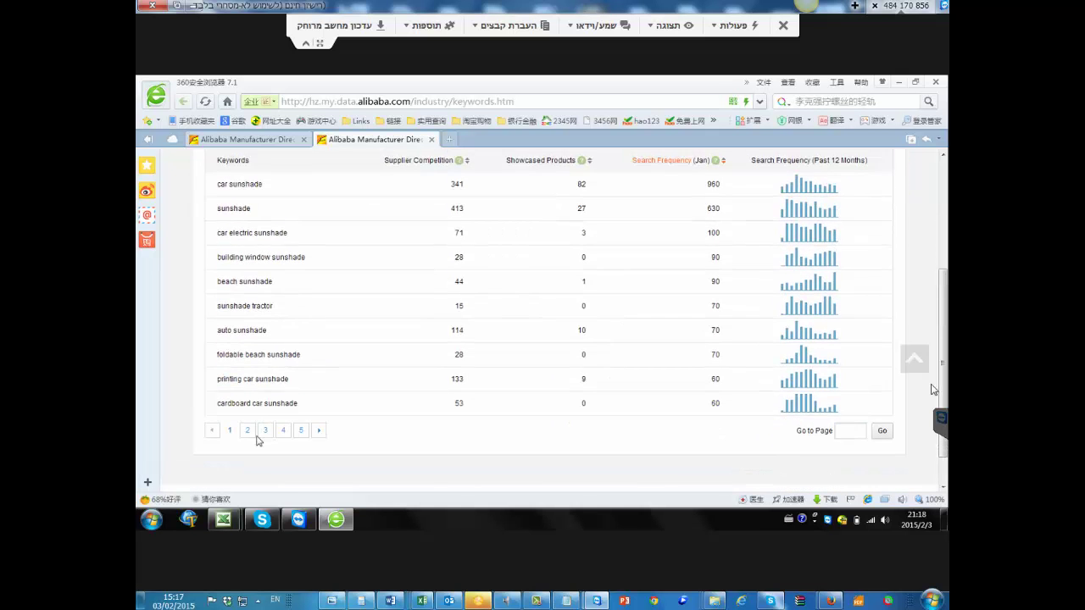
{"action": "scroll", "coordinate": [246, 407], "scroll_direction": "up", "scroll_amount": 3}
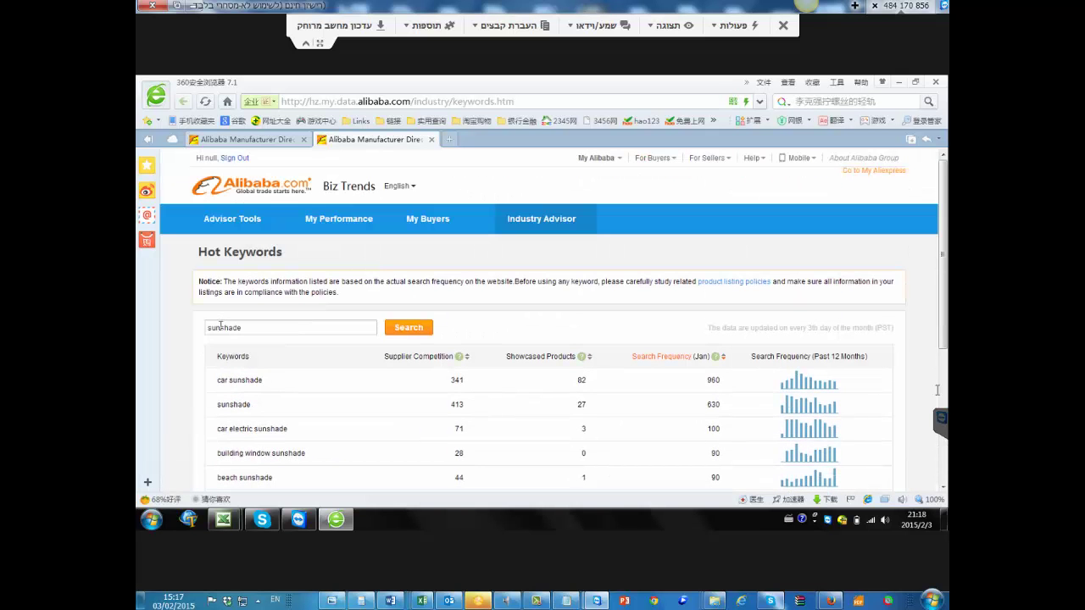
Search once more for "sun shade" written as two words
{"action": "left_click", "coordinate": [220, 326]}
{"action": "scroll", "coordinate": [334, 377], "scroll_direction": "down", "scroll_amount": 1}
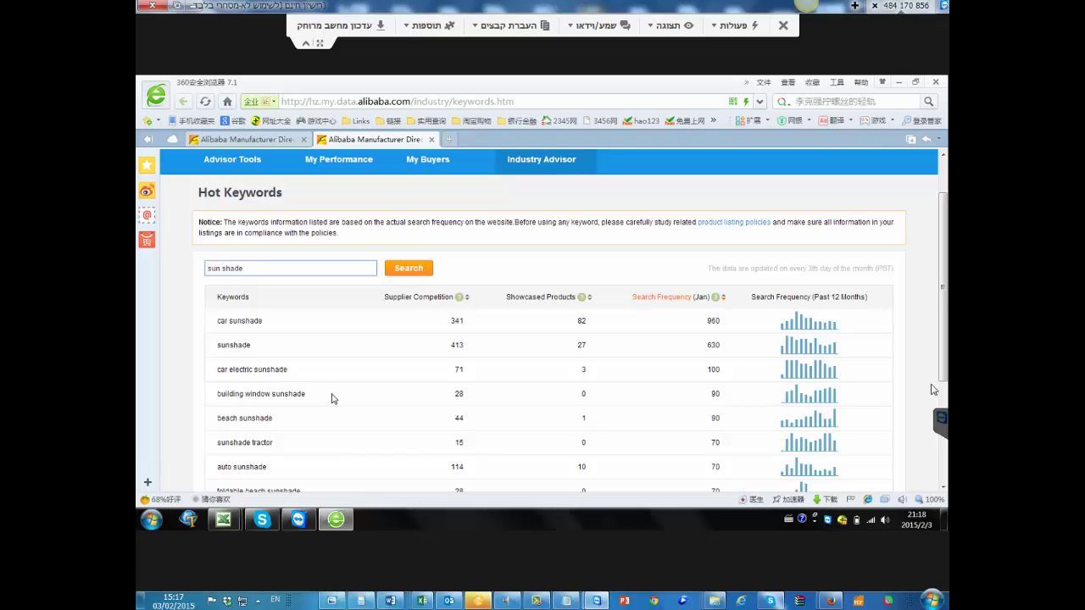
{"action": "key", "text": "Return"}
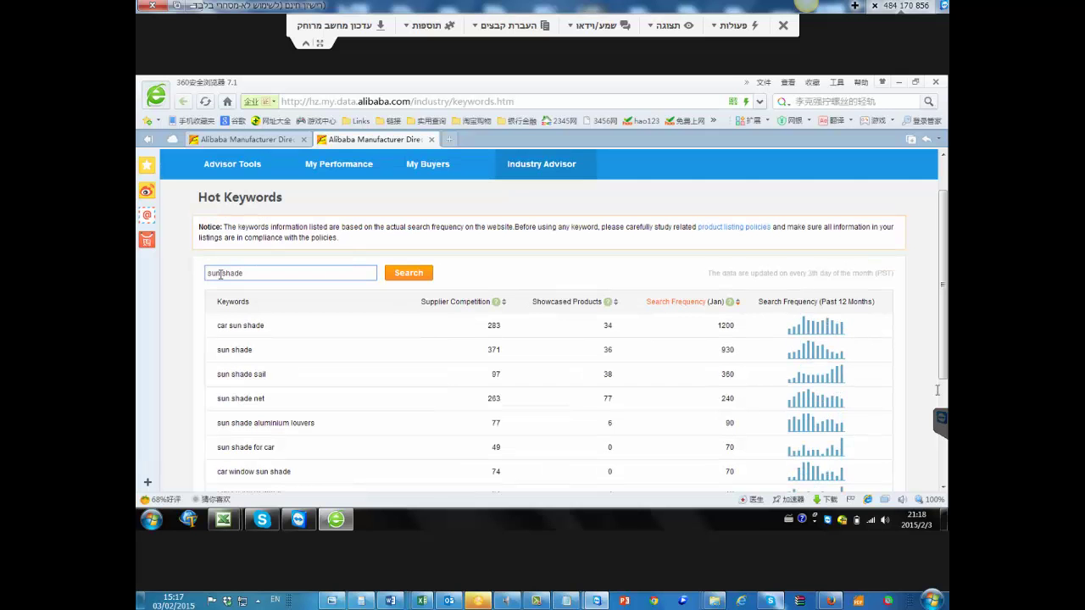
Replace the search keyword with "front sunshade" and run the search
{"action": "key", "text": "shift+Home"}
{"action": "key", "text": "BackSpace"}
{"action": "left_click_drag", "start_coordinate": [276, 266], "coordinate": [138, 259]}
{"action": "type", "text": "front sunshade"}
{"action": "key", "text": "Return"}
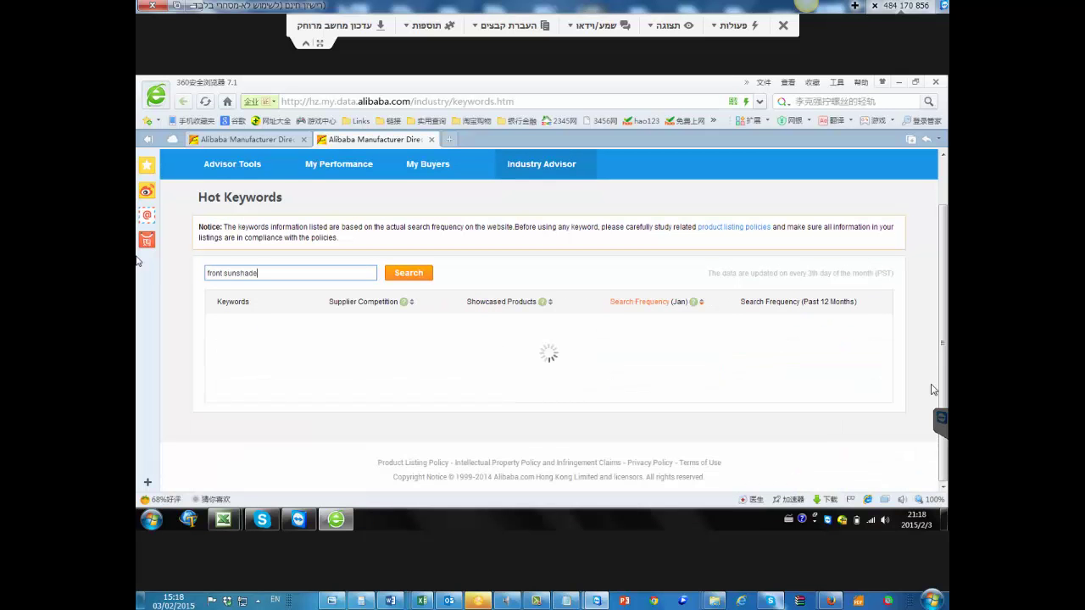
Erase the "front sunshade" search text down to its first letter, staying on the Hot Keywords page
{"action": "key", "text": "BackSpace"}
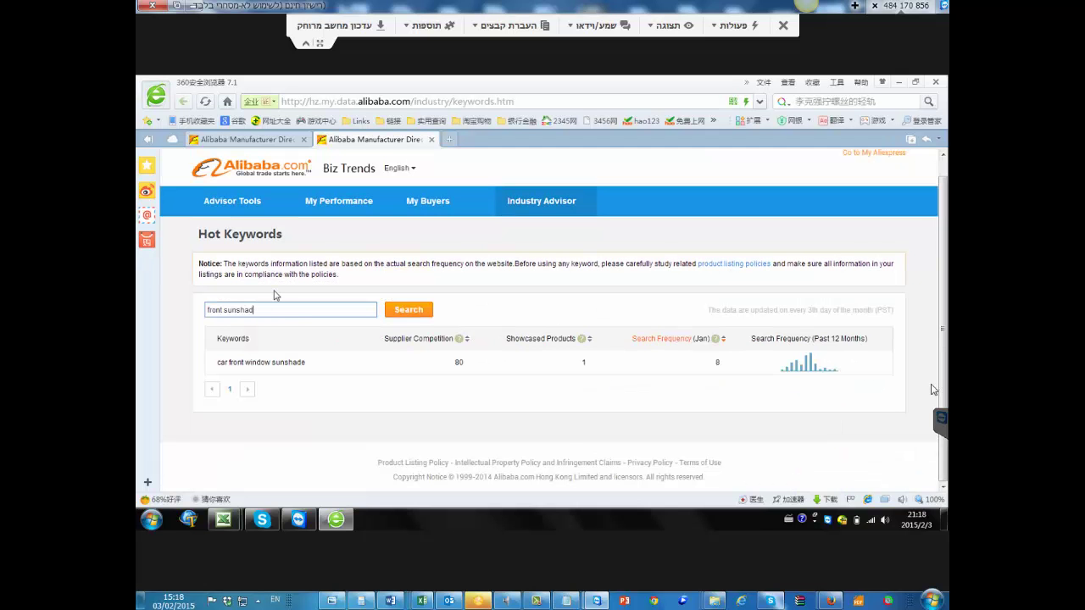
{"action": "key", "text": "BackSpace"}
{"action": "key", "text": "BackSpace"}
{"action": "key", "text": "BackSpace"}
{"action": "key", "text": "BackSpace"}
{"action": "key", "text": "BackSpace"}
{"action": "key", "text": "BackSpace"}
{"action": "key", "text": "BackSpace"}
{"action": "key", "text": "BackSpace"}
{"action": "key", "text": "BackSpace"}
{"action": "key", "text": "BackSpace"}
{"action": "key", "text": "BackSpace"}
{"action": "key", "text": "BackSpace"}
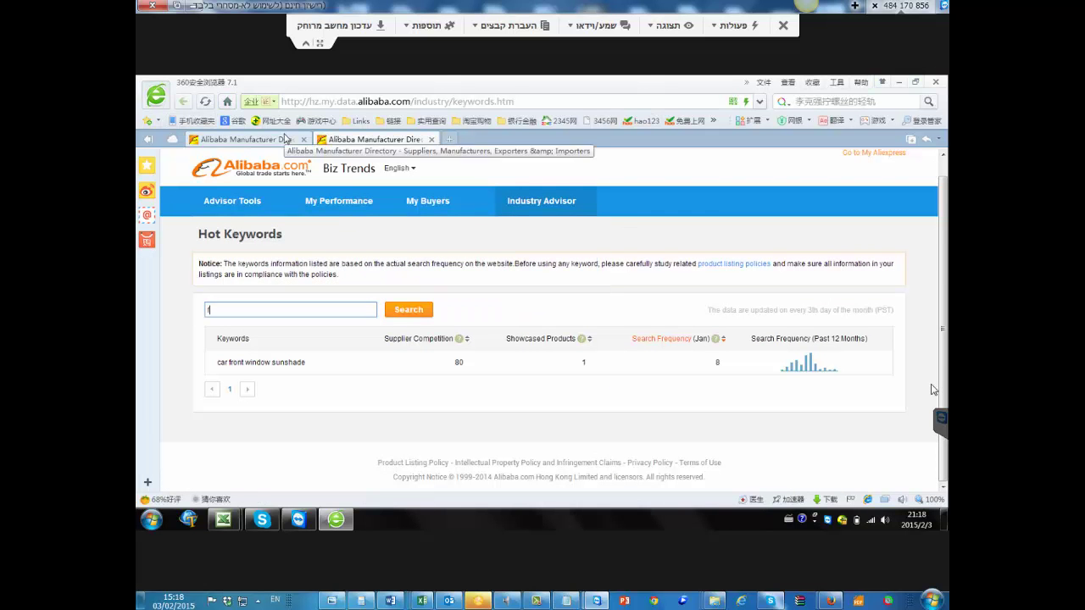
{"action": "left_click", "coordinate": [286, 138]}
{"action": "left_click", "coordinate": [373, 139]}
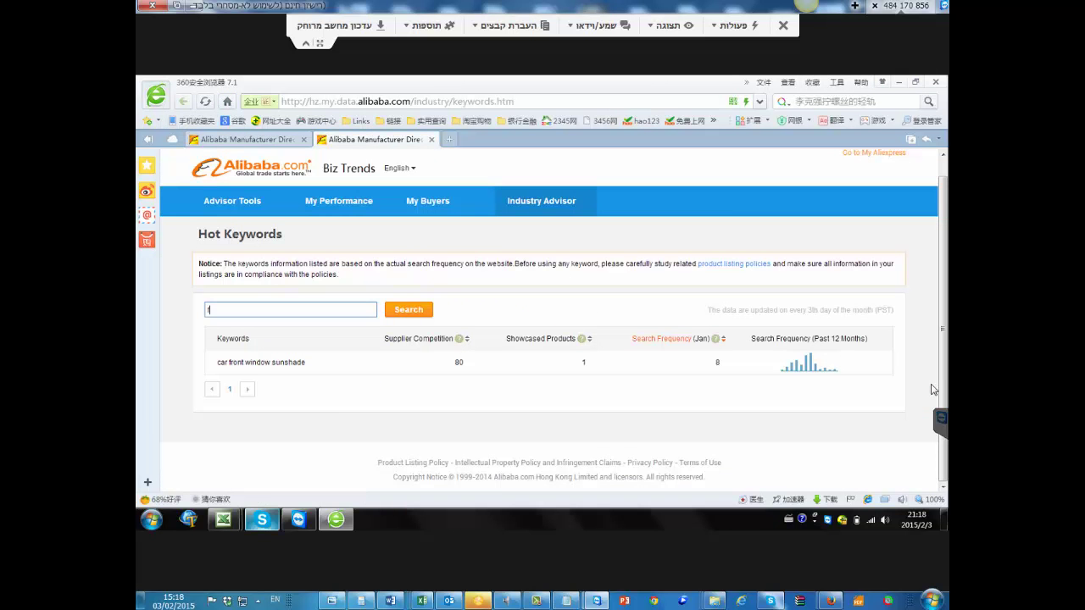
Switch to the Skype call window on the remote computer
{"action": "mouse_move", "coordinate": [270, 520]}
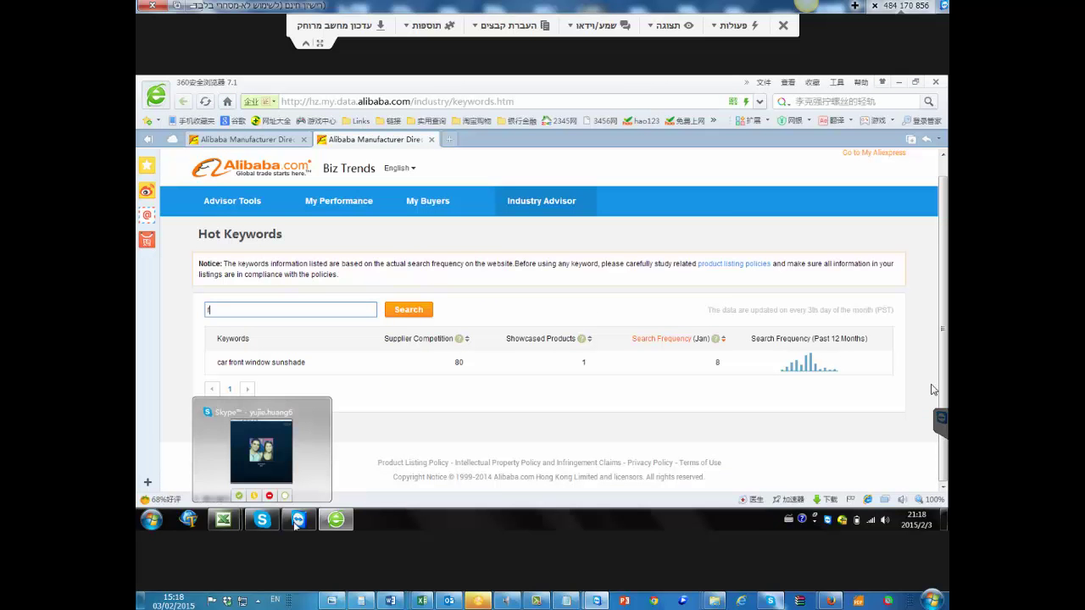
{"action": "left_click", "coordinate": [276, 460]}
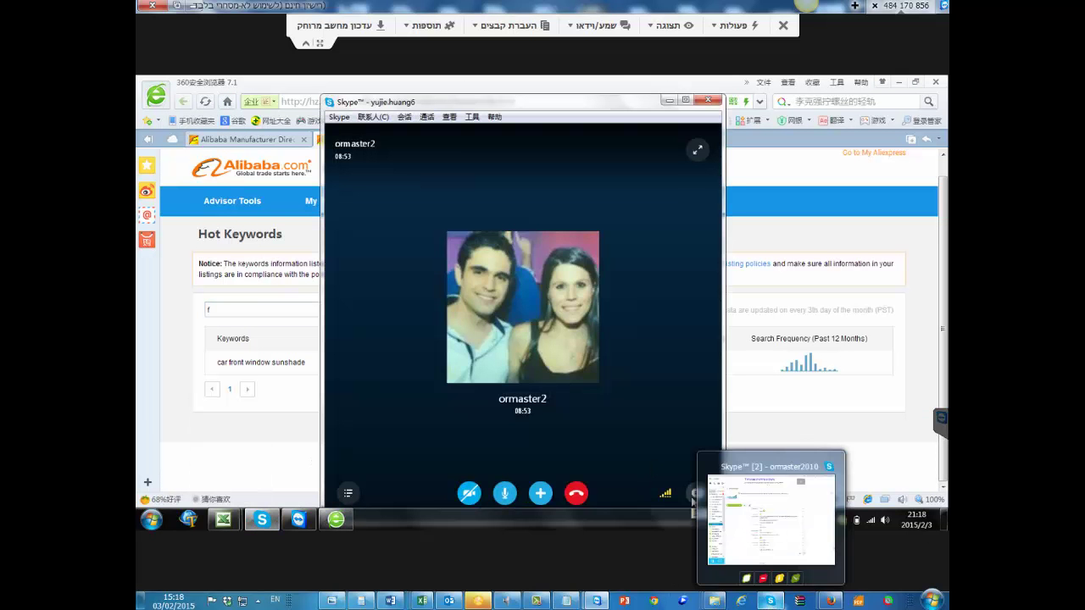
{"action": "mouse_move", "coordinate": [515, 588]}
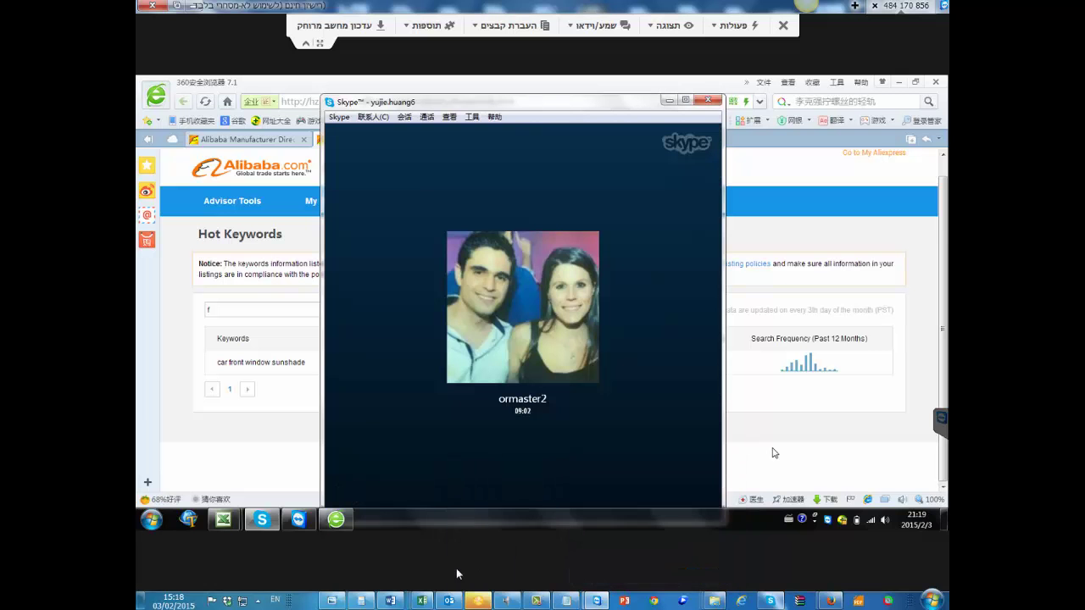
Switch from the local Skype chat back to the remote session window with the My Alibaba page
{"action": "left_click", "coordinate": [549, 603]}
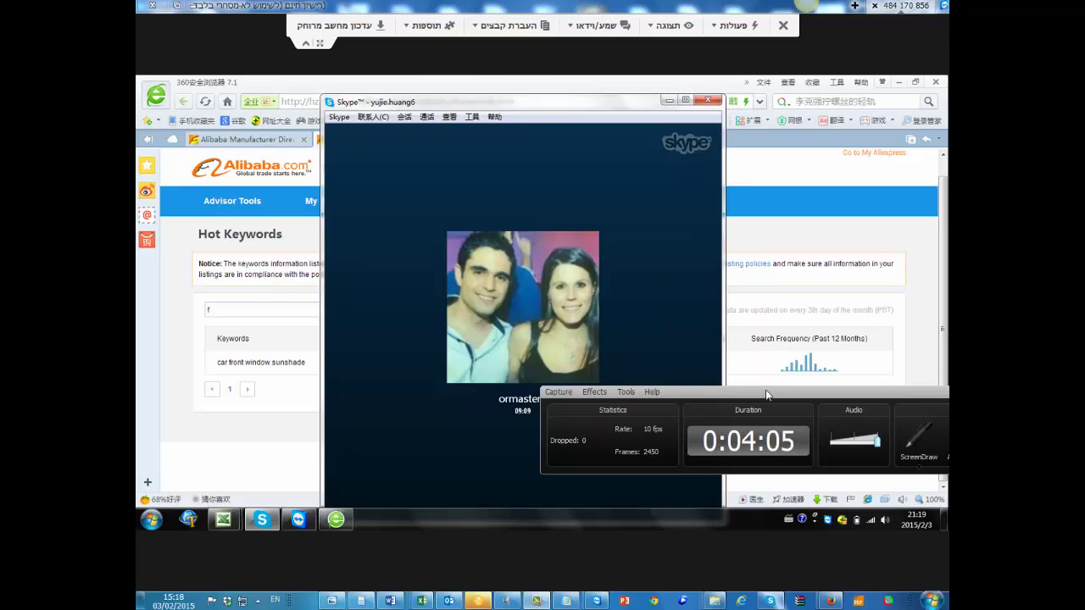
{"action": "left_click_drag", "start_coordinate": [766, 393], "coordinate": [567, 394]}
{"action": "left_click", "coordinate": [893, 434]}
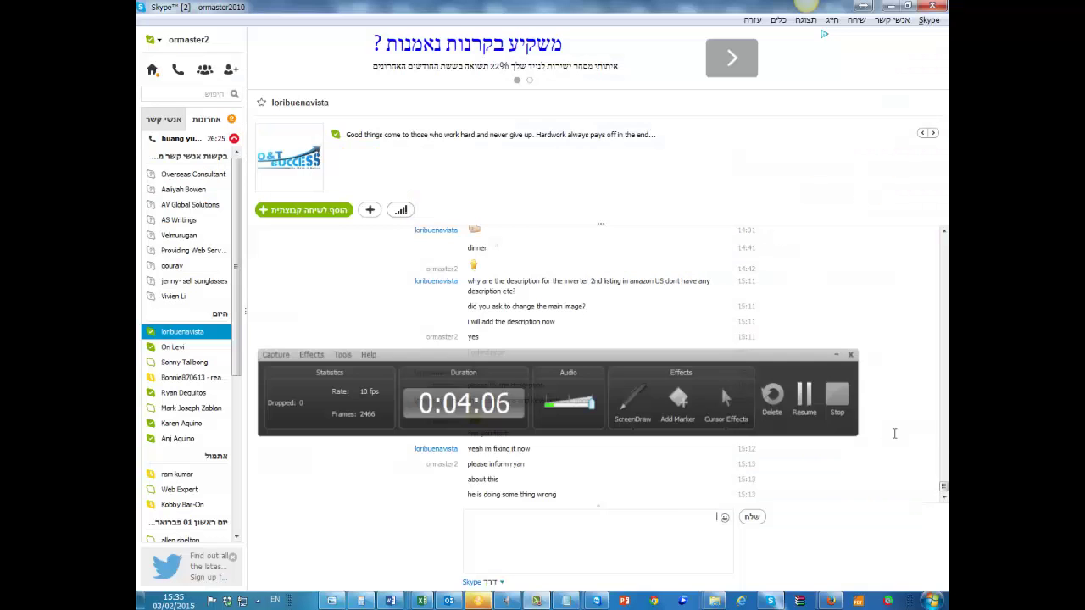
{"action": "left_click", "coordinate": [574, 600]}
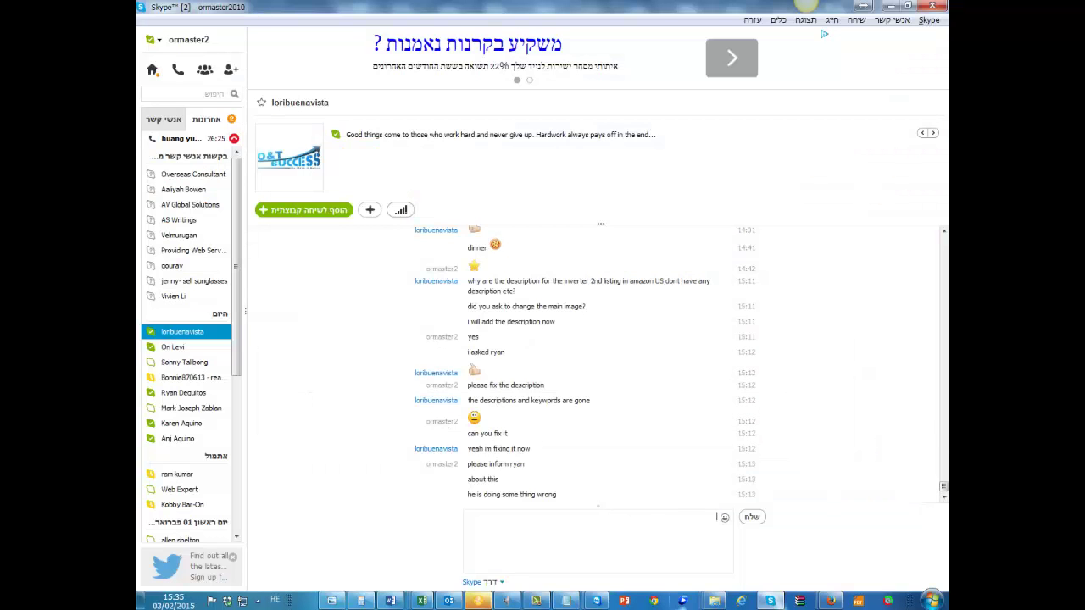
{"action": "left_click", "coordinate": [565, 545]}
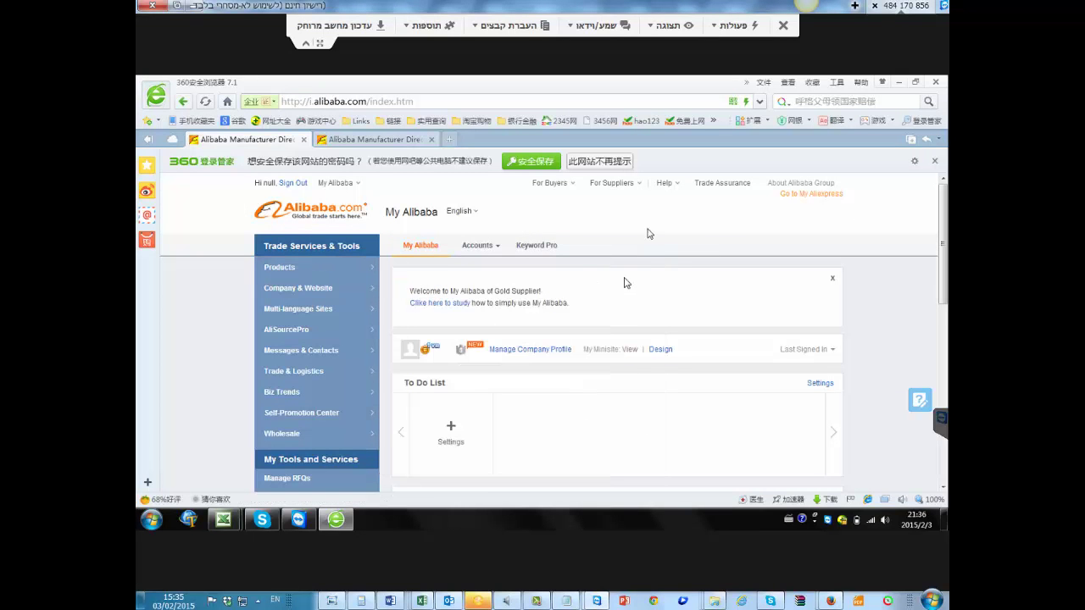
Look over the Products and For Suppliers options, and view the "keywords for sunshade.xls" workbook in Excel
{"action": "mouse_move", "coordinate": [332, 279]}
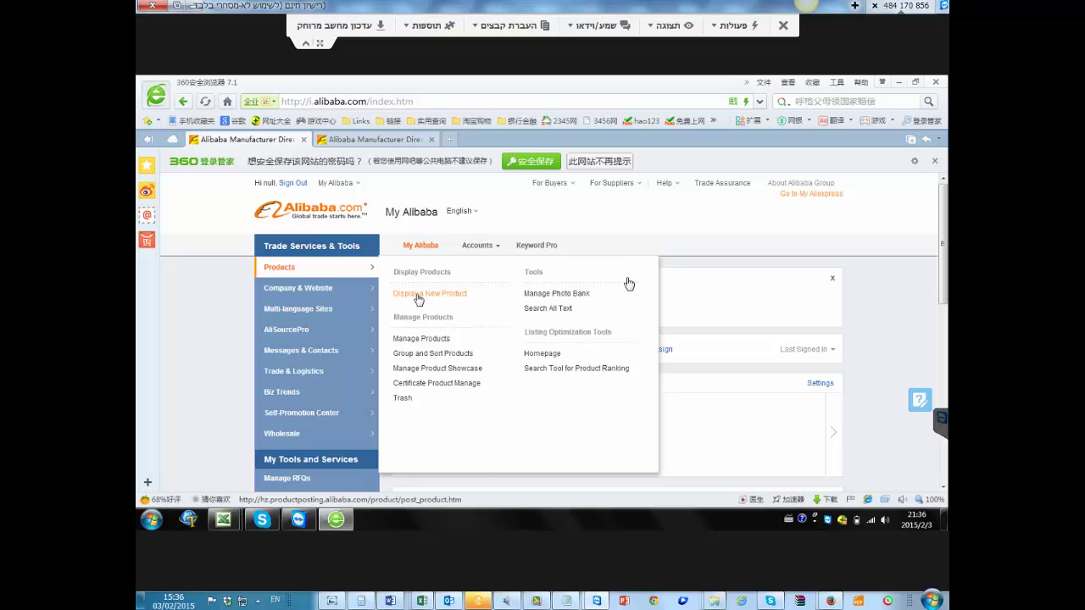
{"action": "mouse_move", "coordinate": [612, 182]}
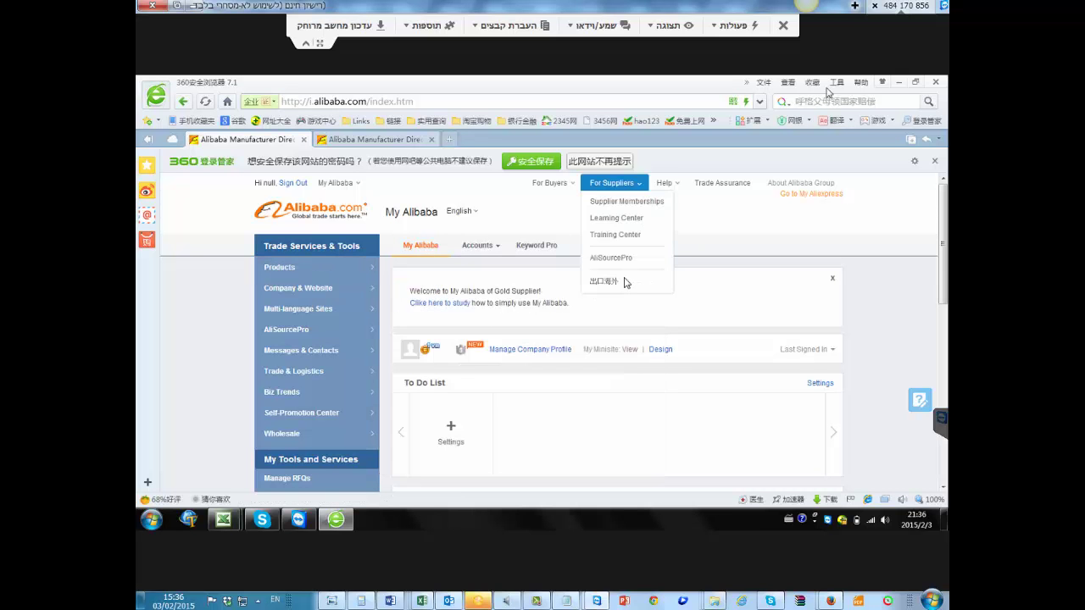
{"action": "left_click", "coordinate": [899, 82]}
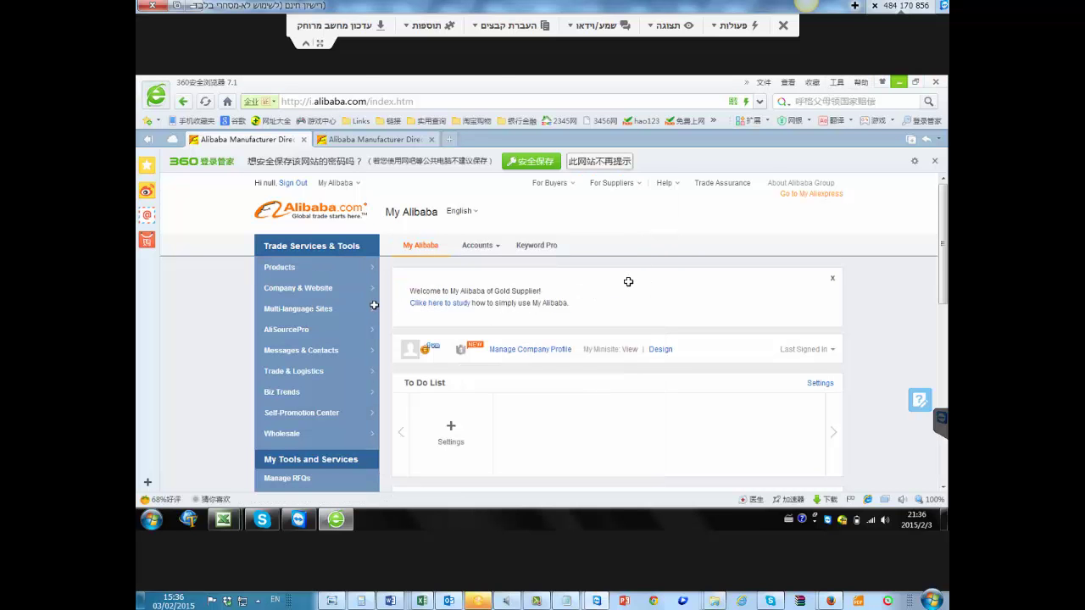
{"action": "key", "text": "alt+Tab"}
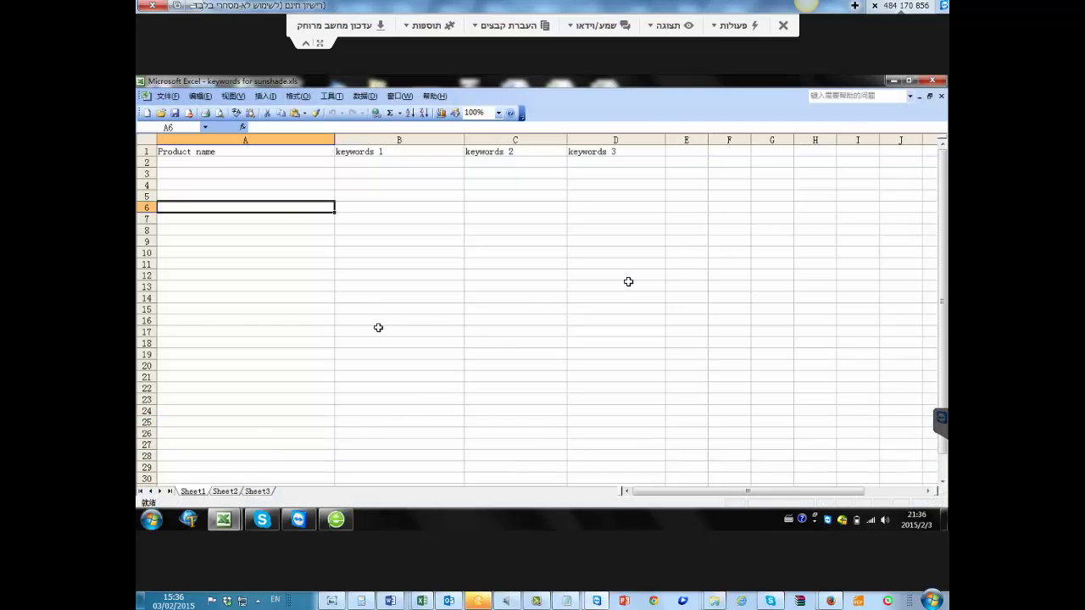
Return to the Hot Keywords page in the browser and search for the keyword "sunshade"
{"action": "left_click", "coordinate": [344, 519]}
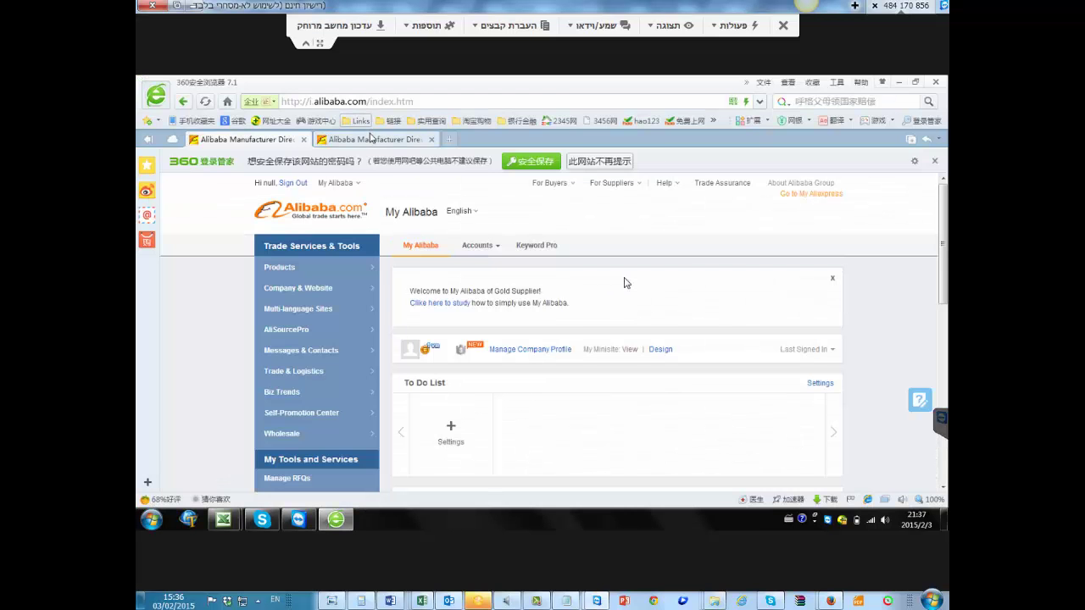
{"action": "left_click", "coordinate": [370, 137]}
{"action": "key", "text": "BackSpace"}
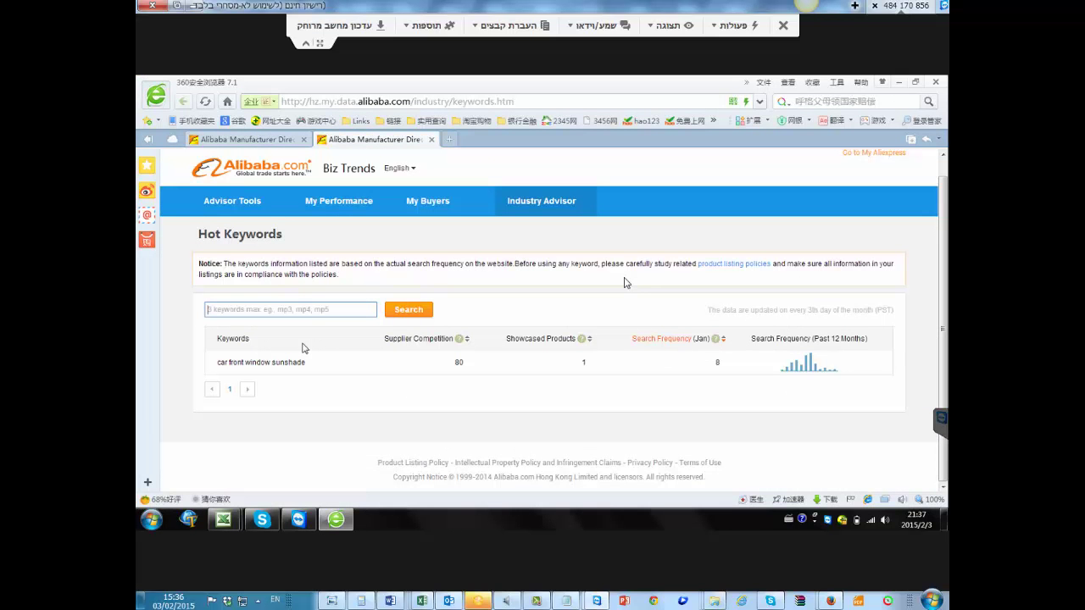
{"action": "type", "text": "au"}
{"action": "key", "text": "BackSpace"}
{"action": "key", "text": "BackSpace"}
{"action": "key", "text": "BackSpace"}
{"action": "key", "text": "BackSpace"}
{"action": "key", "text": "BackSpace"}
{"action": "type", "text": "sunshade"}
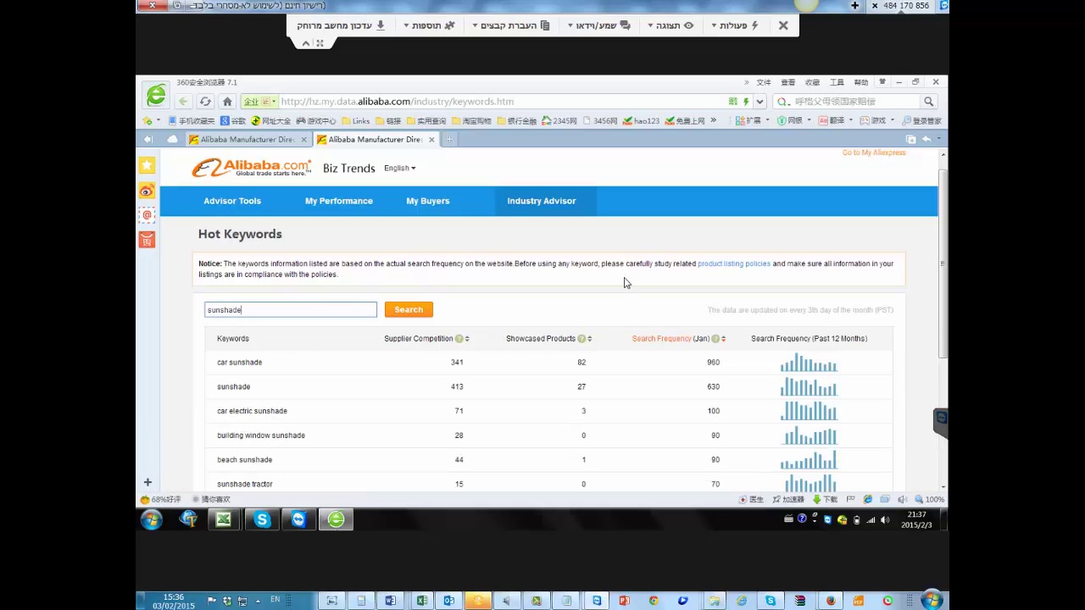
Copy the "car sunshade" keyword from the results into cell B2 of "keywords for sunshade.xls" in Excel
{"action": "left_click_drag", "start_coordinate": [280, 361], "coordinate": [217, 366]}
{"action": "key", "text": "ctrl+c"}
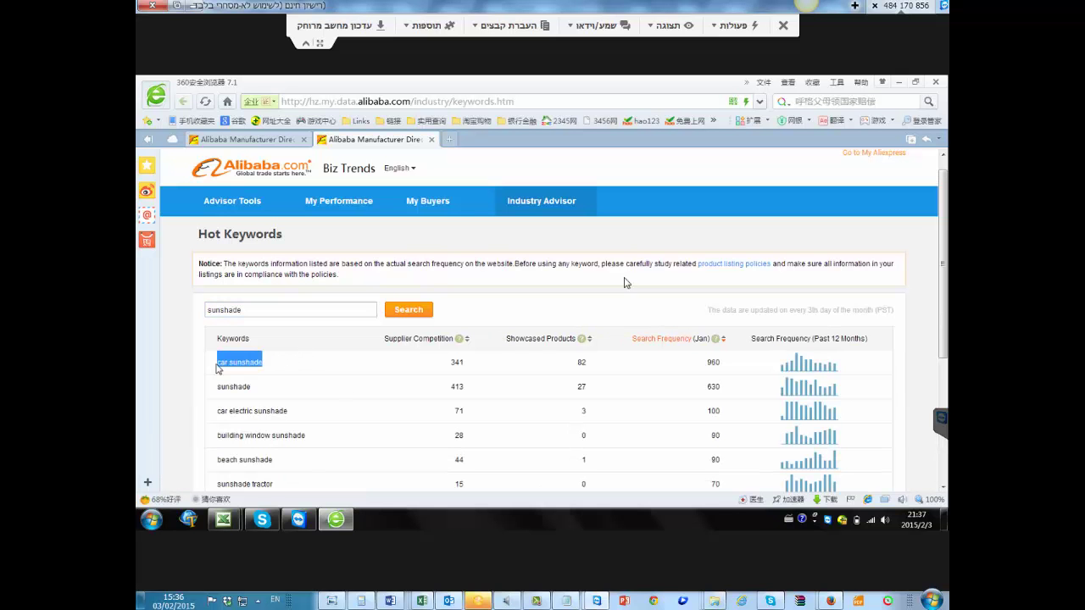
{"action": "mouse_move", "coordinate": [223, 519]}
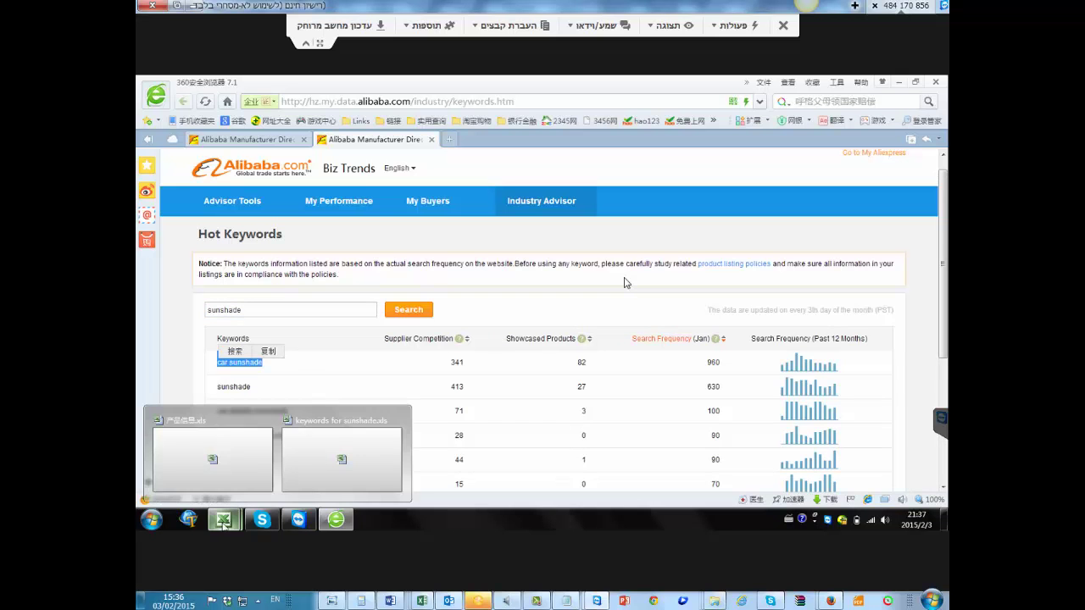
{"action": "left_click", "coordinate": [303, 456]}
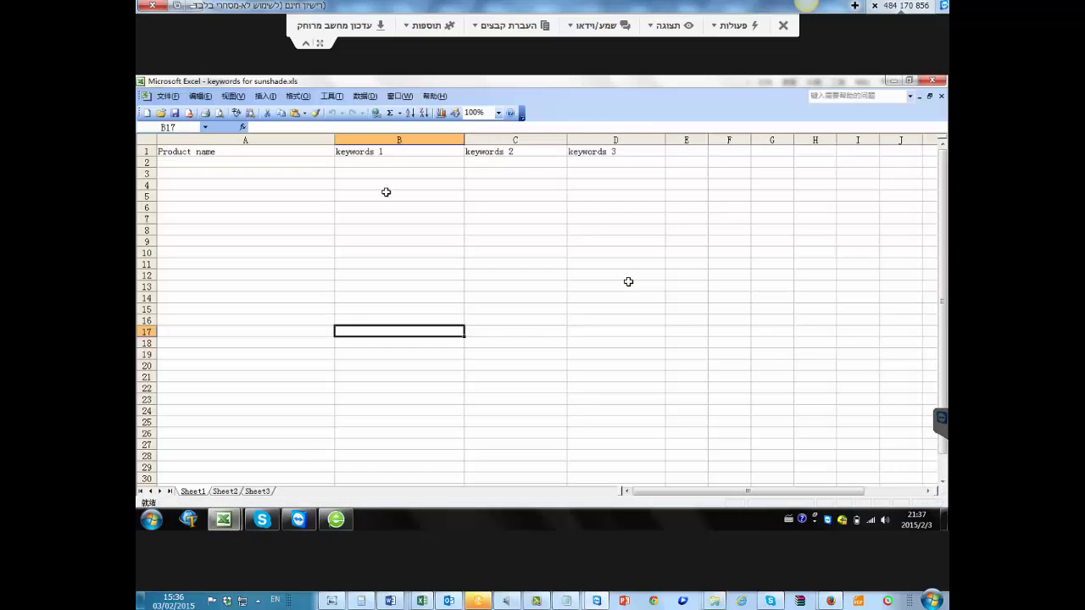
{"action": "double_click", "coordinate": [384, 161]}
{"action": "key", "text": "ctrl+v"}
{"action": "left_click", "coordinate": [388, 253]}
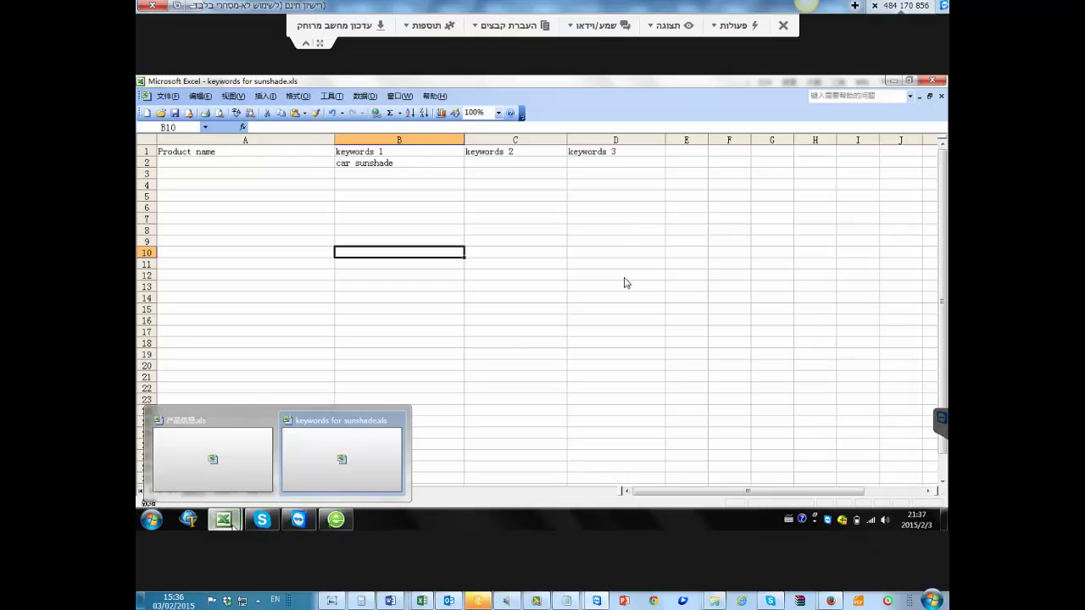
Copy the "sunshade" keyword from the Hot Keywords results in the browser into cell B3 of the Excel keyword sheet
{"action": "left_click", "coordinate": [337, 520]}
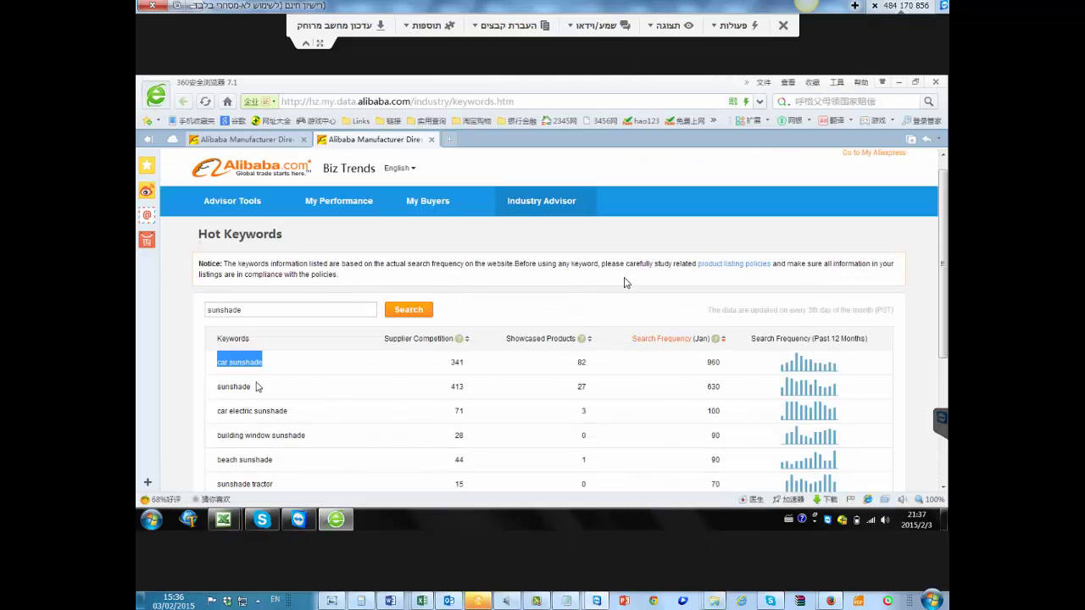
{"action": "left_click_drag", "start_coordinate": [256, 387], "coordinate": [214, 392]}
{"action": "key", "text": "ctrl+c"}
{"action": "mouse_move", "coordinate": [222, 519]}
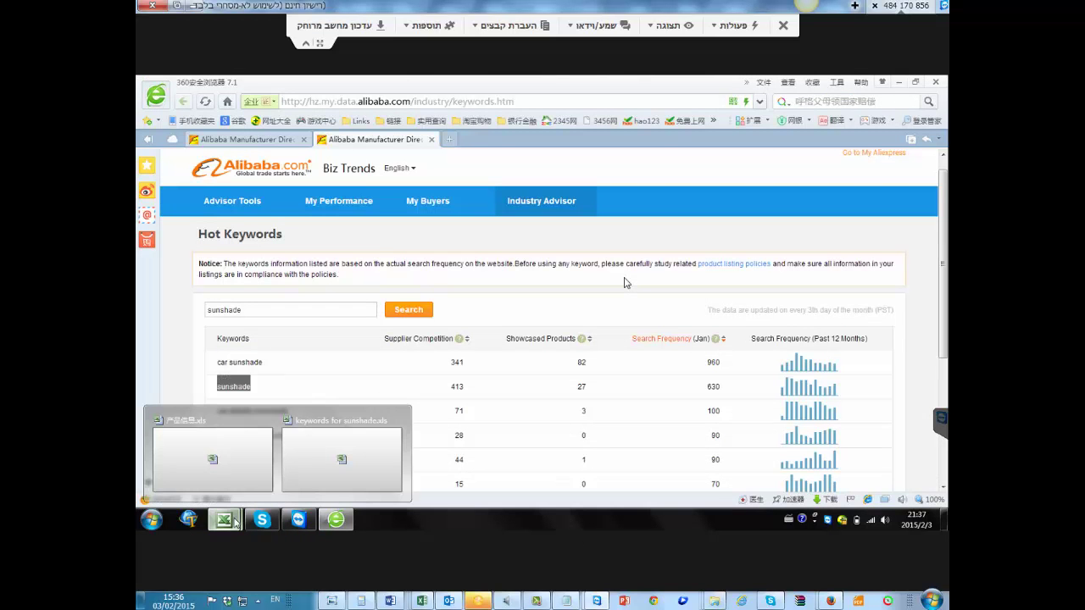
{"action": "left_click", "coordinate": [304, 445]}
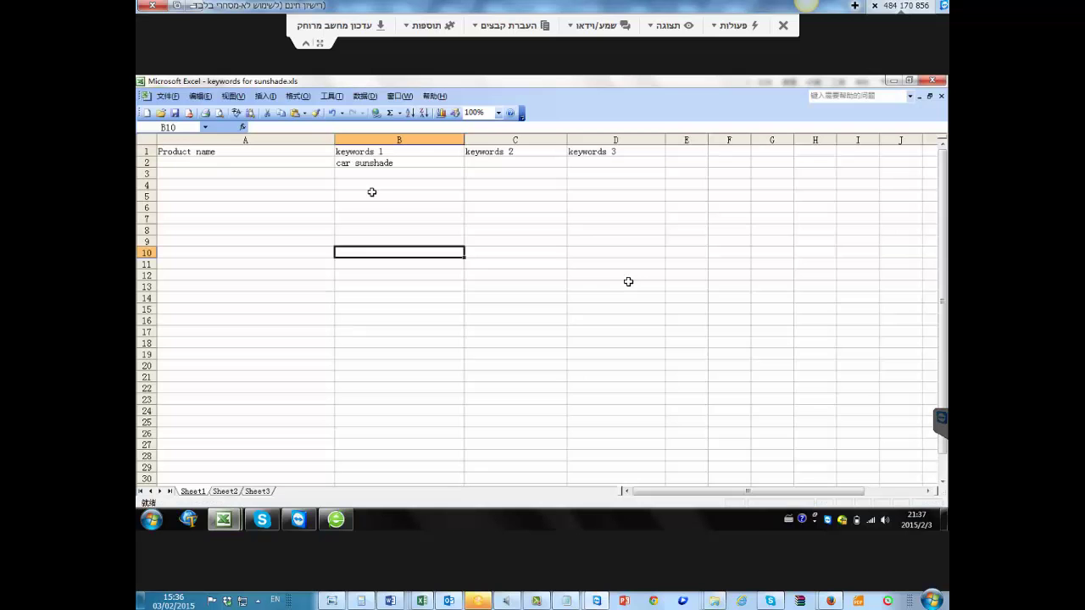
{"action": "left_click", "coordinate": [373, 175]}
{"action": "key", "text": "ctrl+v"}
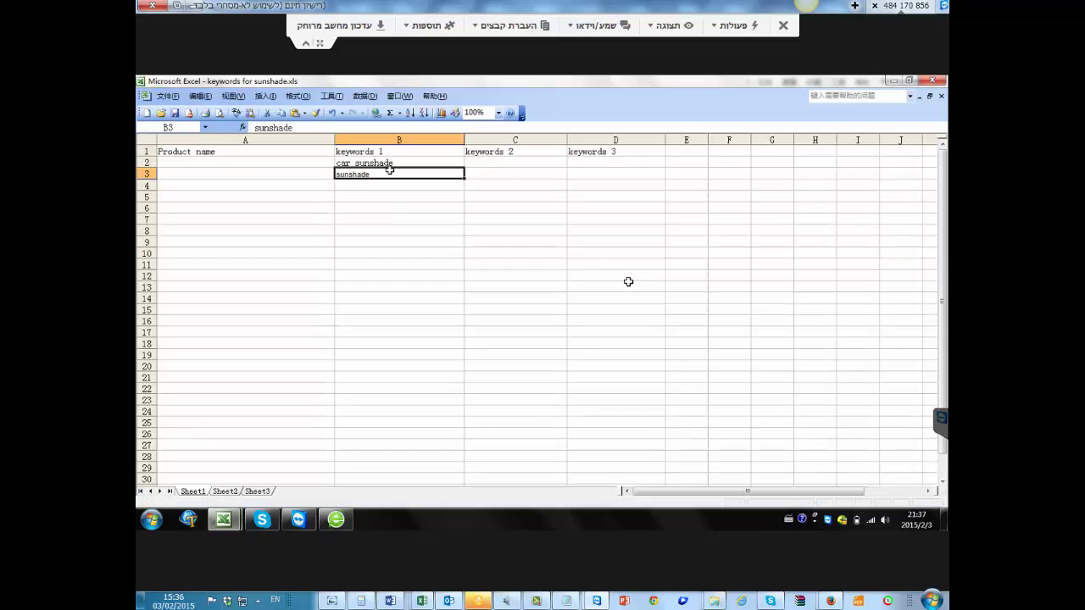
{"action": "double_click", "coordinate": [390, 172]}
{"action": "left_click", "coordinate": [384, 217]}
{"action": "left_click", "coordinate": [394, 162]}
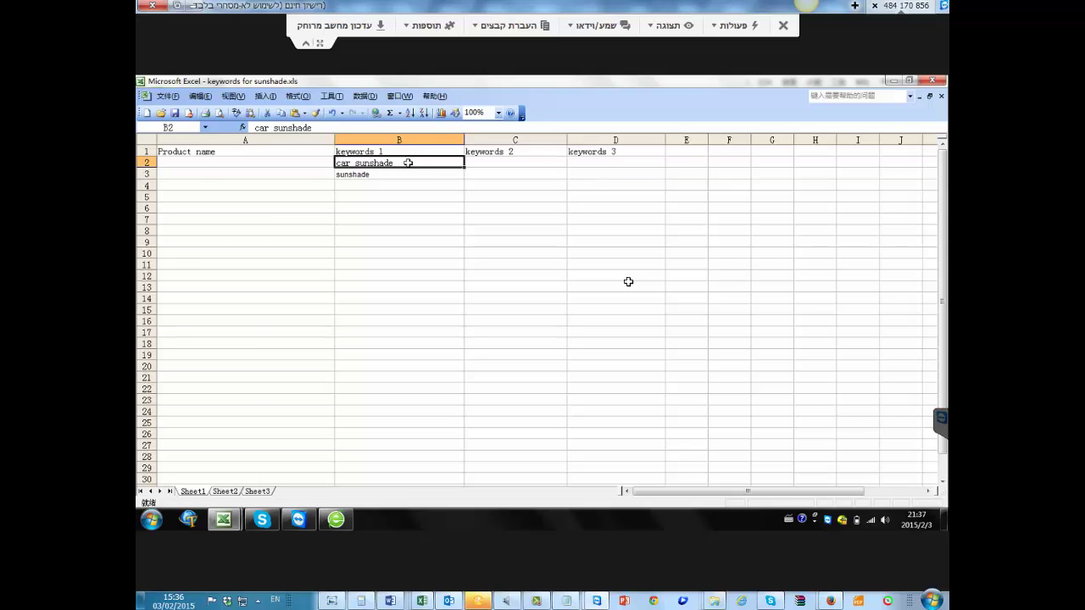
Go back to the My Alibaba page in the browser and open the Display a New Product form
{"action": "left_click", "coordinate": [335, 519]}
{"action": "left_click", "coordinate": [230, 139]}
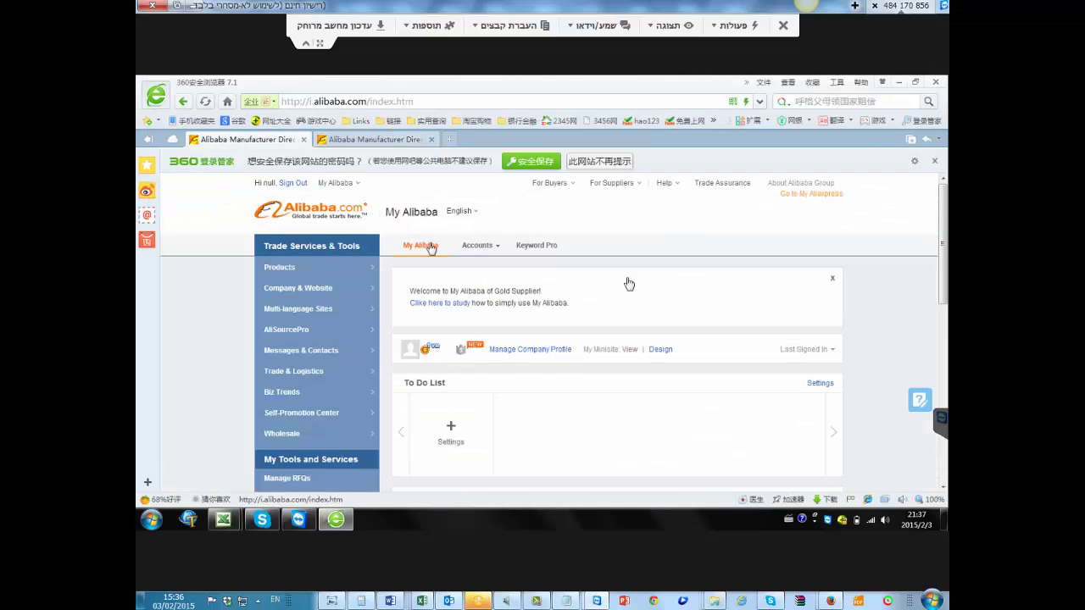
{"action": "mouse_move", "coordinate": [293, 268]}
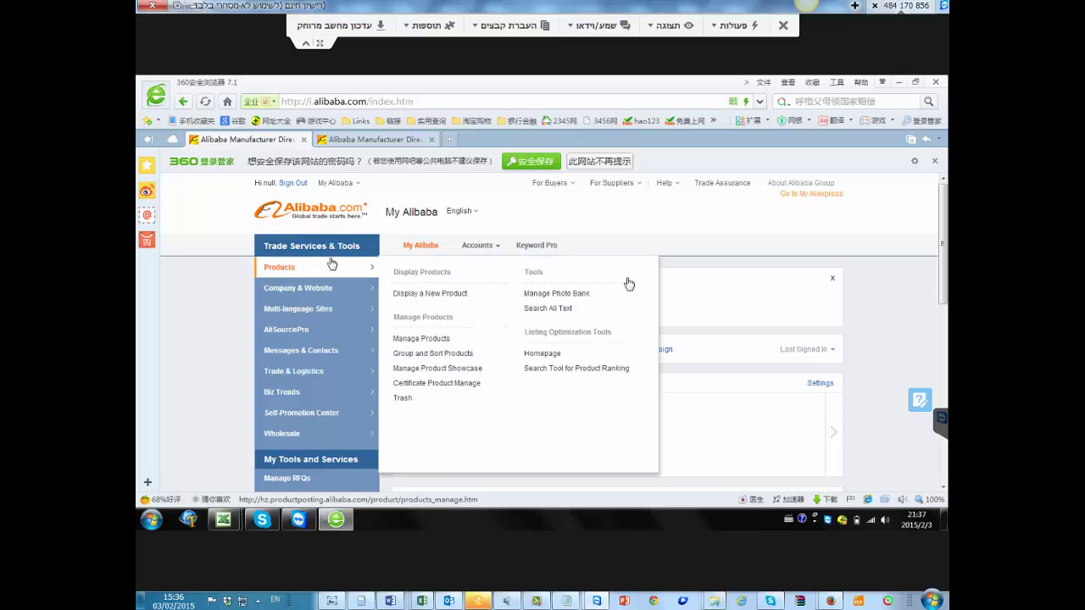
{"action": "left_click", "coordinate": [431, 295]}
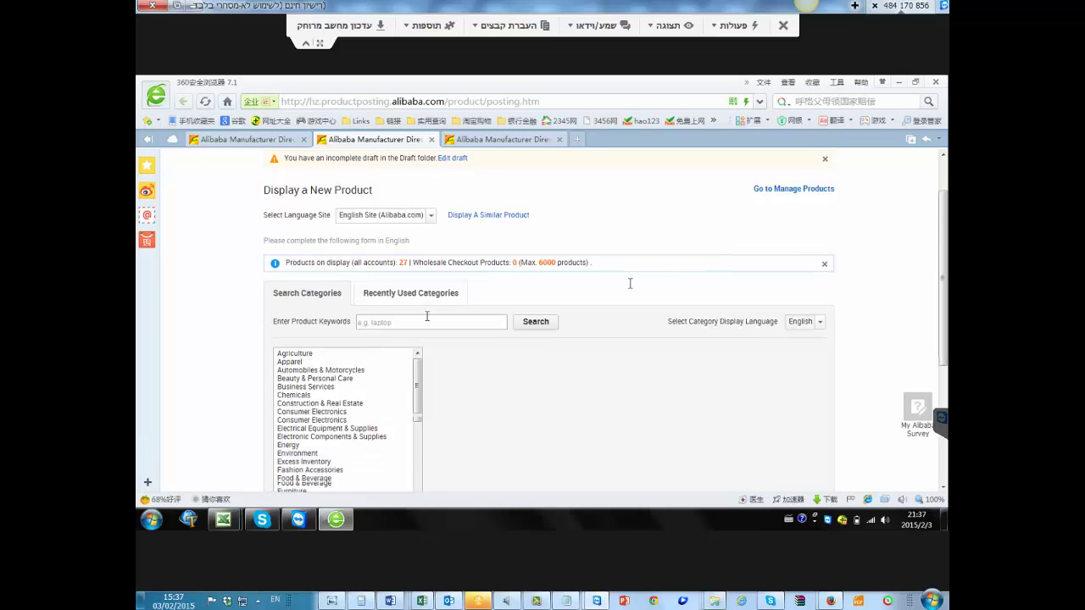
Enter "car sunshade" as the product keyword for the category search
{"action": "type", "text": "s"}
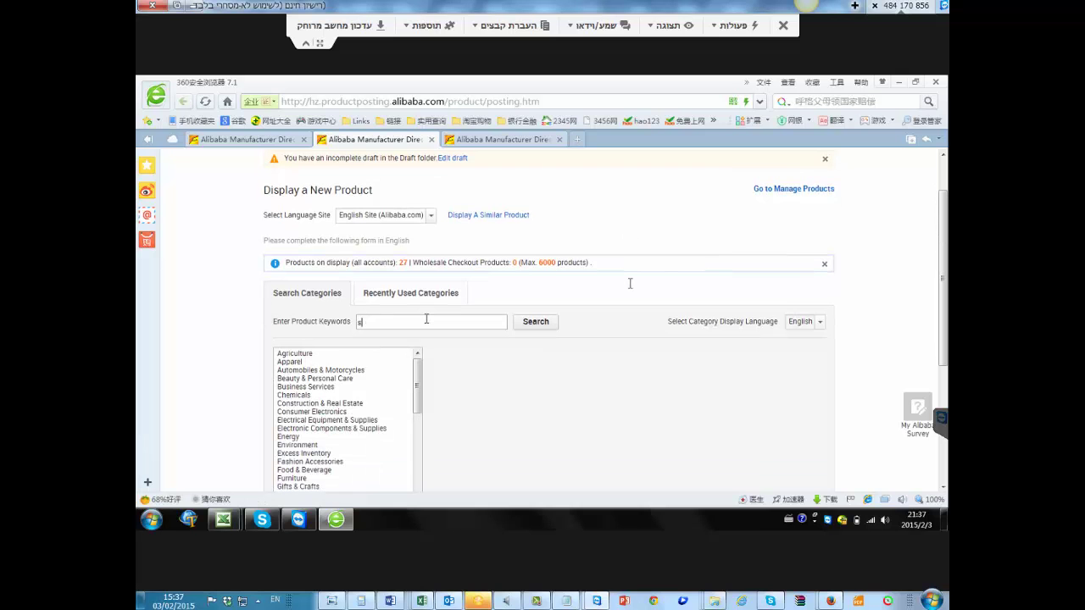
{"action": "type", "text": "unshad"}
{"action": "key", "text": "BackSpace"}
{"action": "key", "text": "BackSpace"}
{"action": "key", "text": "BackSpace"}
{"action": "key", "text": "BackSpace"}
{"action": "key", "text": "BackSpace"}
{"action": "key", "text": "BackSpace"}
{"action": "key", "text": "BackSpace"}
{"action": "type", "text": "car sunshad"}
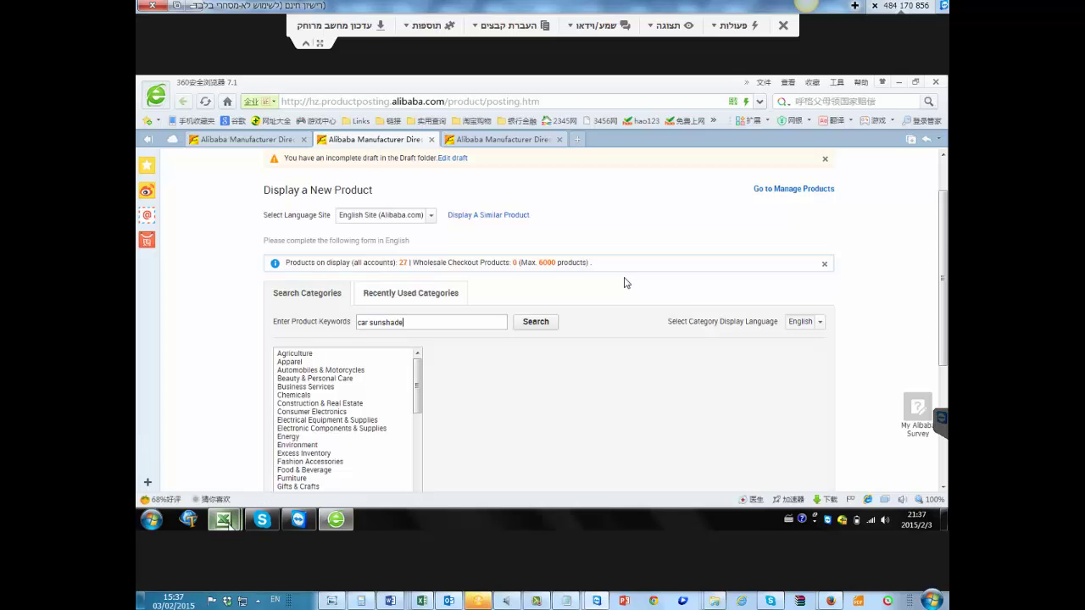
Check the keyword list in "keywords for sunshade.xls" and run the category search for "car sunshade" in the browser
{"action": "mouse_move", "coordinate": [227, 522]}
{"action": "left_click", "coordinate": [333, 451]}
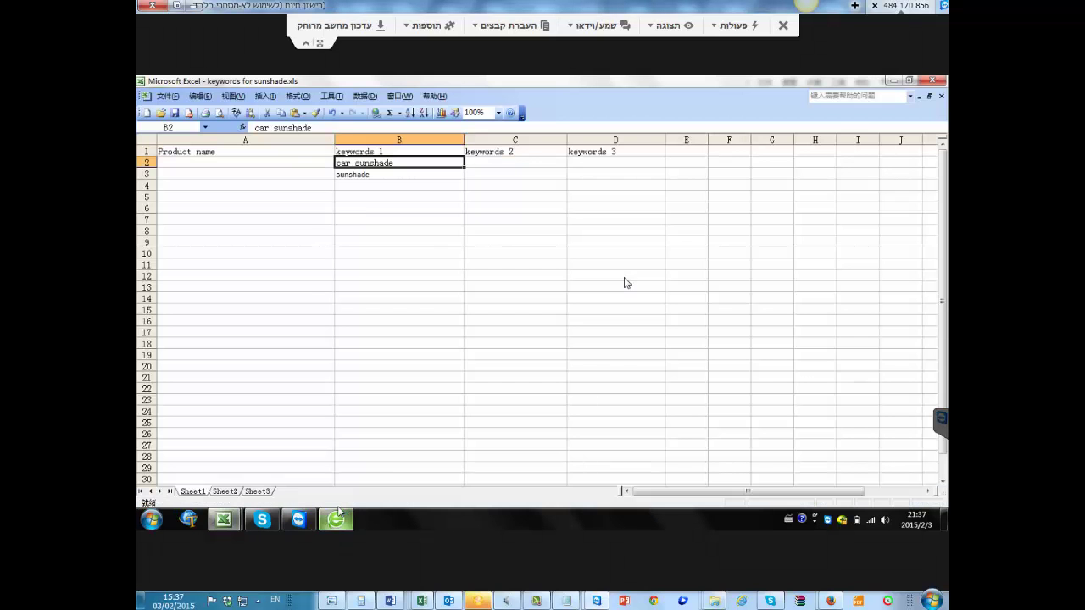
{"action": "key", "text": "alt+Tab"}
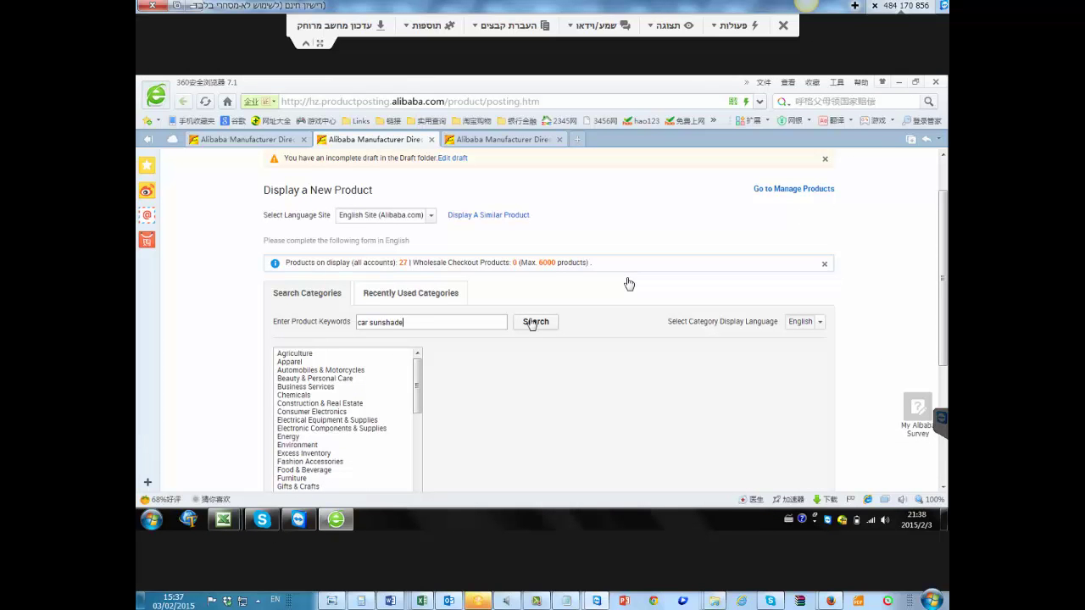
{"action": "left_click", "coordinate": [538, 600]}
{"action": "left_click", "coordinate": [532, 323]}
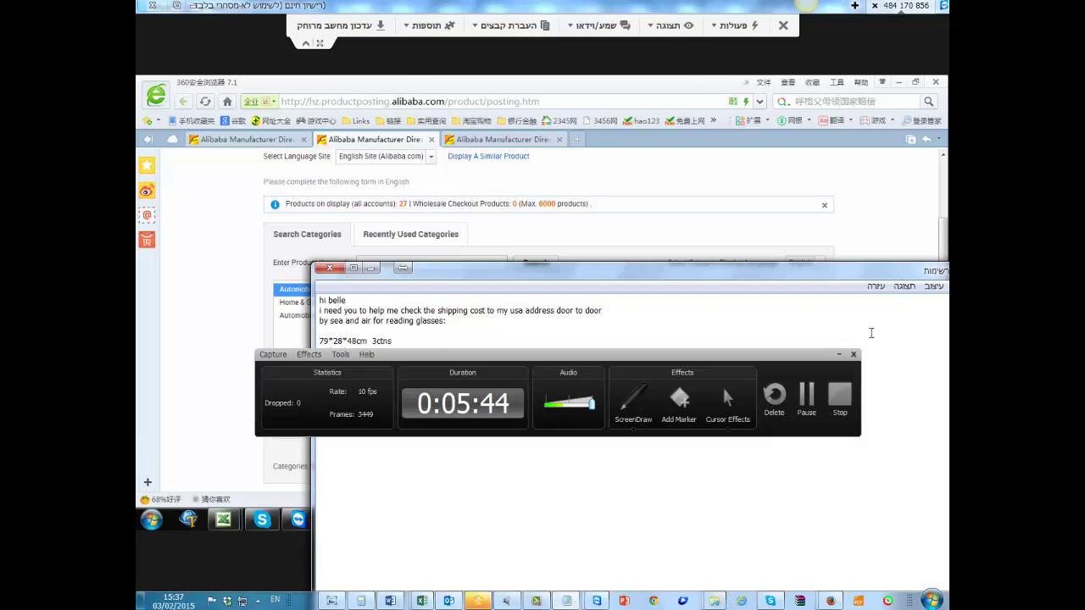
Continue to the product form with the Automobiles & Motorcycles, Interior Accessories, Car Sunshade category, and clear the Notepad window out of the way
{"action": "left_click", "coordinate": [838, 355]}
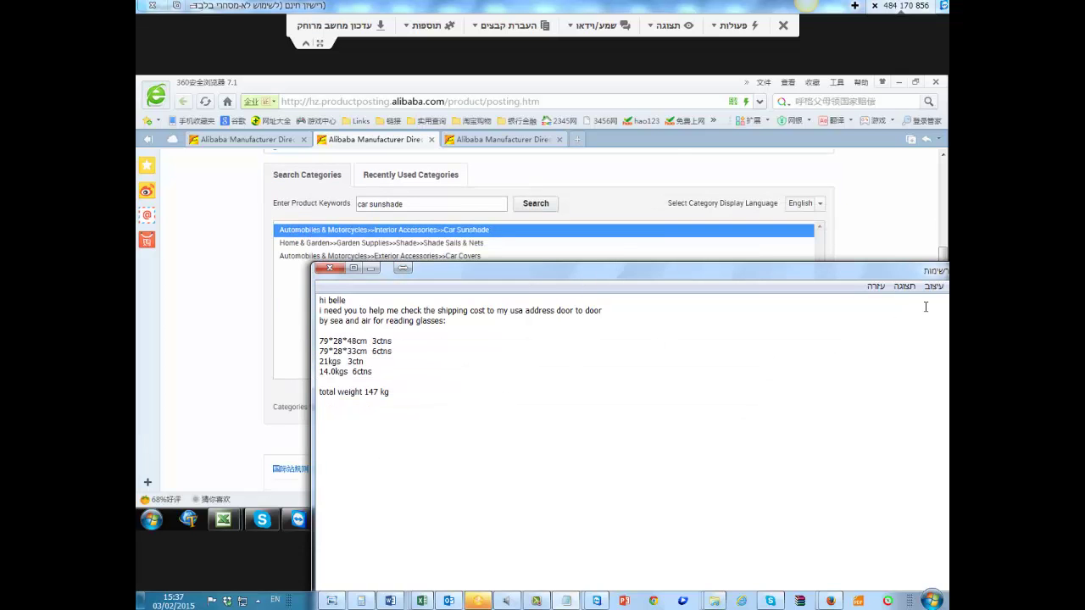
{"action": "left_click_drag", "start_coordinate": [921, 277], "coordinate": [542, 460]}
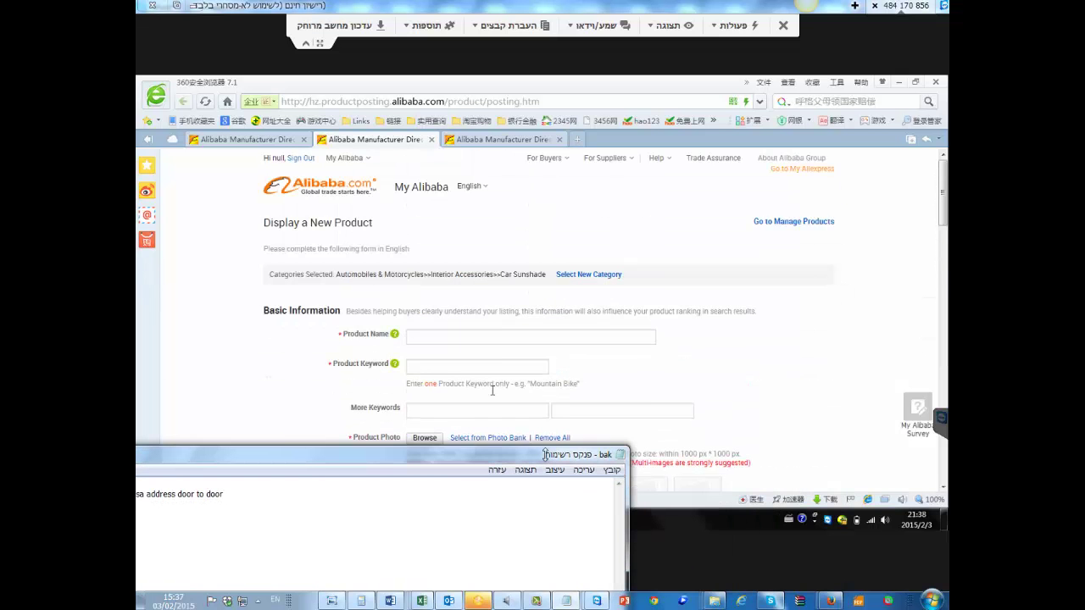
{"action": "left_click_drag", "start_coordinate": [237, 460], "coordinate": [496, 449]}
{"action": "left_click", "coordinate": [240, 441]}
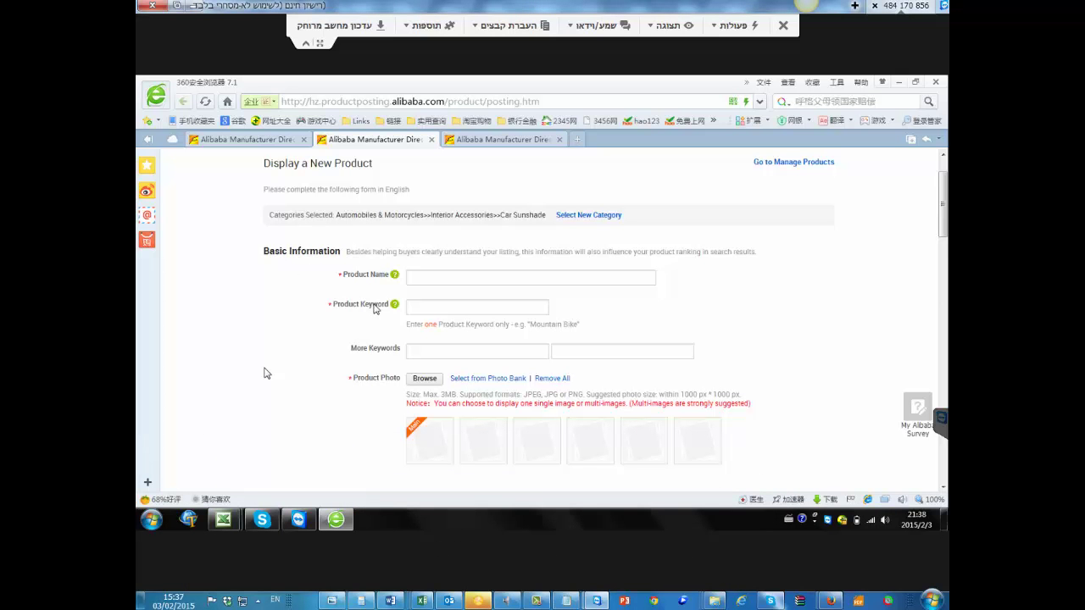
Examine the Product Keyword field and both More Keywords fields, finishing with the cursor in Product Keyword
{"action": "left_click", "coordinate": [423, 349]}
{"action": "left_click", "coordinate": [434, 304]}
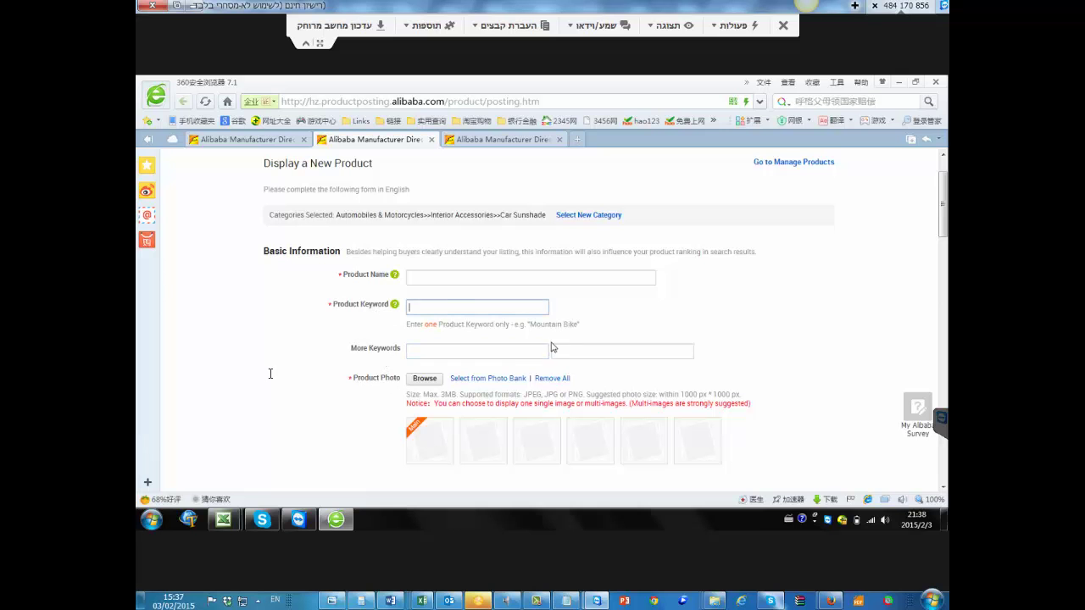
{"action": "left_click", "coordinate": [553, 350]}
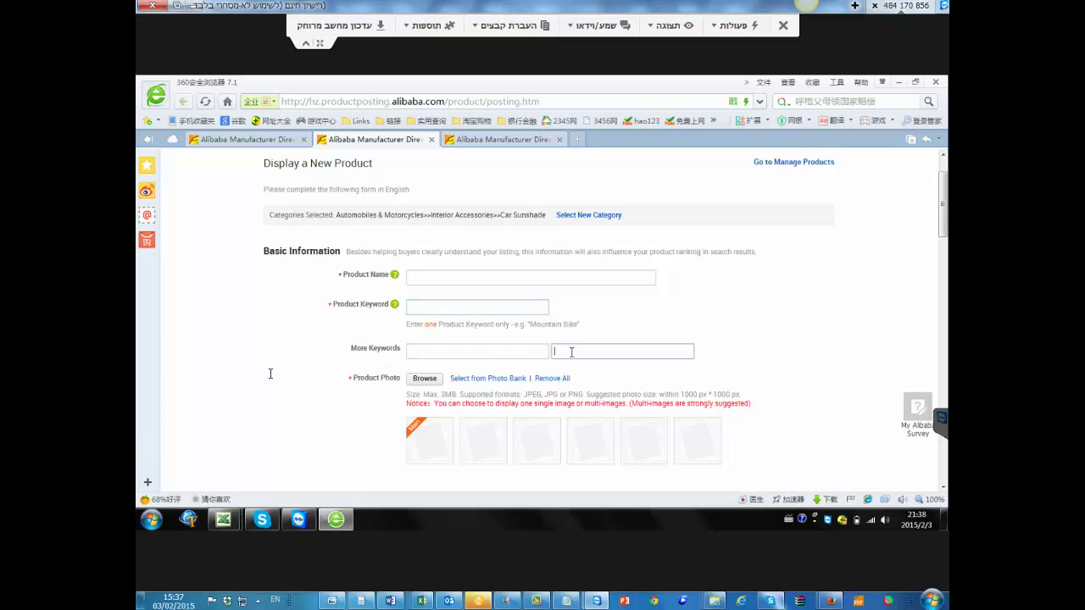
{"action": "left_click", "coordinate": [483, 356]}
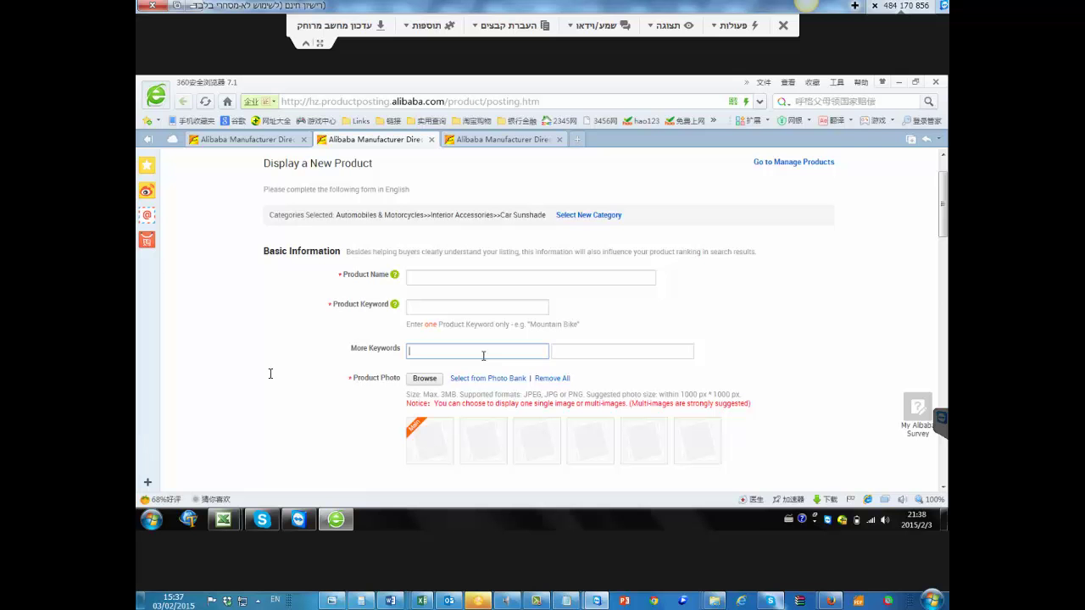
{"action": "left_click", "coordinate": [457, 305]}
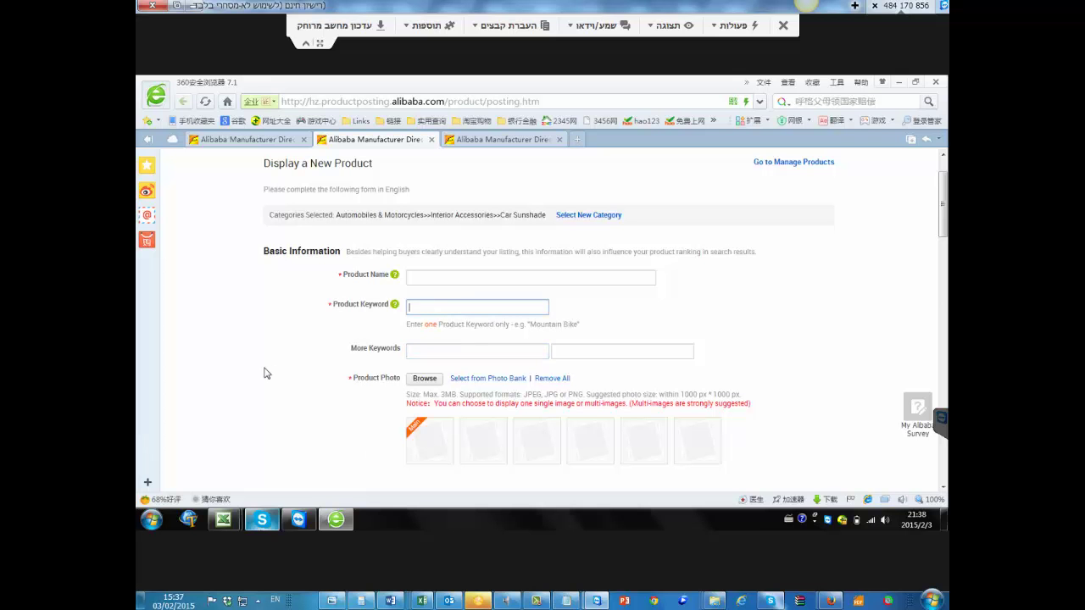
Copy "car sunshade" from cell B2 of keywords for sunshade.xls into Product Keyword, and enter "front" in the first More Keywords field
{"action": "left_click", "coordinate": [348, 462]}
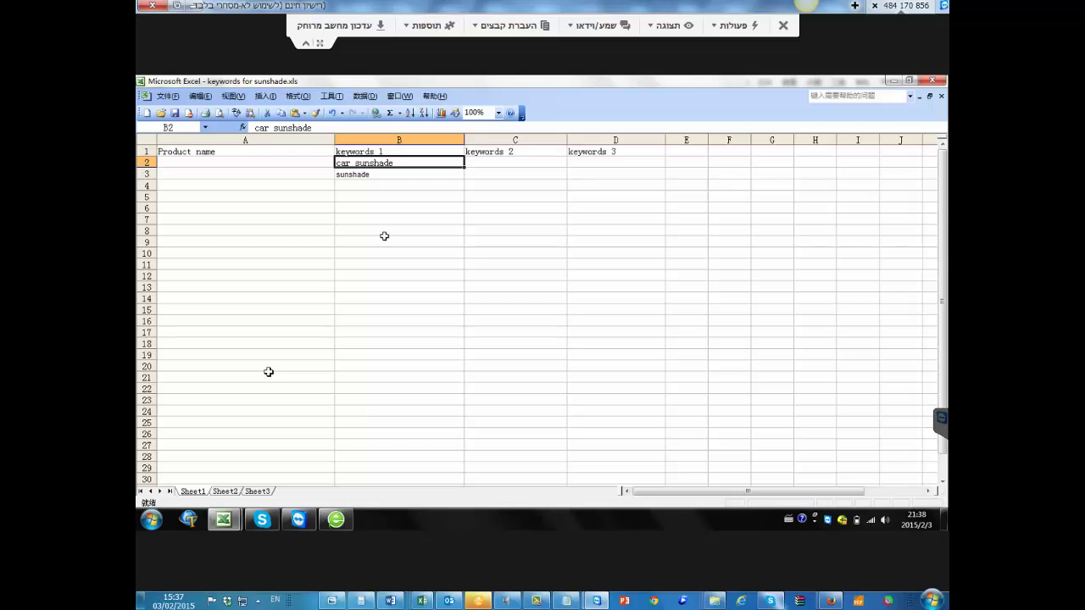
{"action": "left_click", "coordinate": [394, 170]}
{"action": "double_click", "coordinate": [399, 162]}
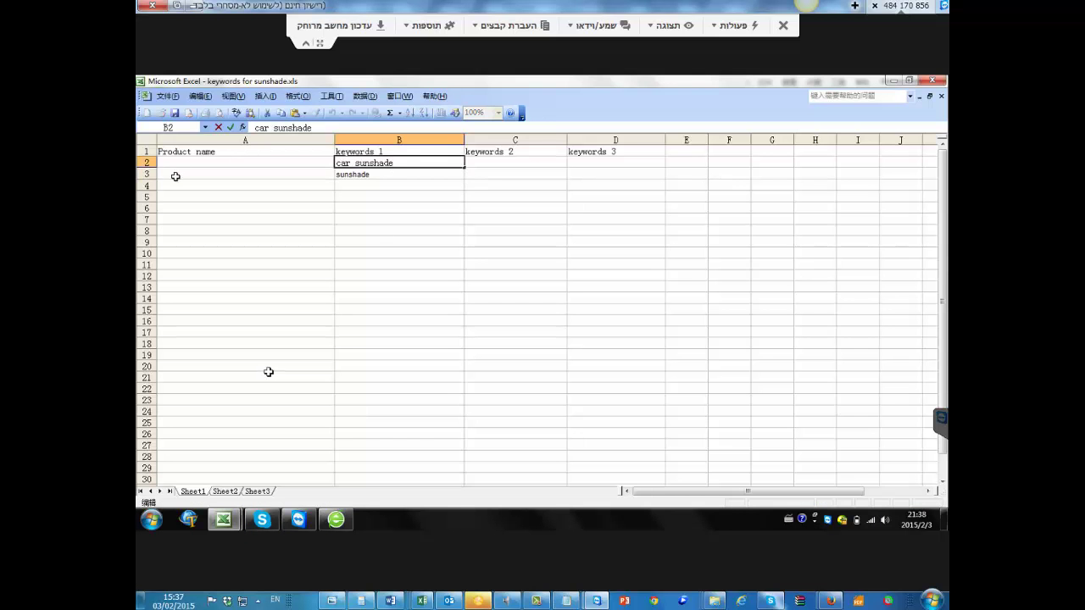
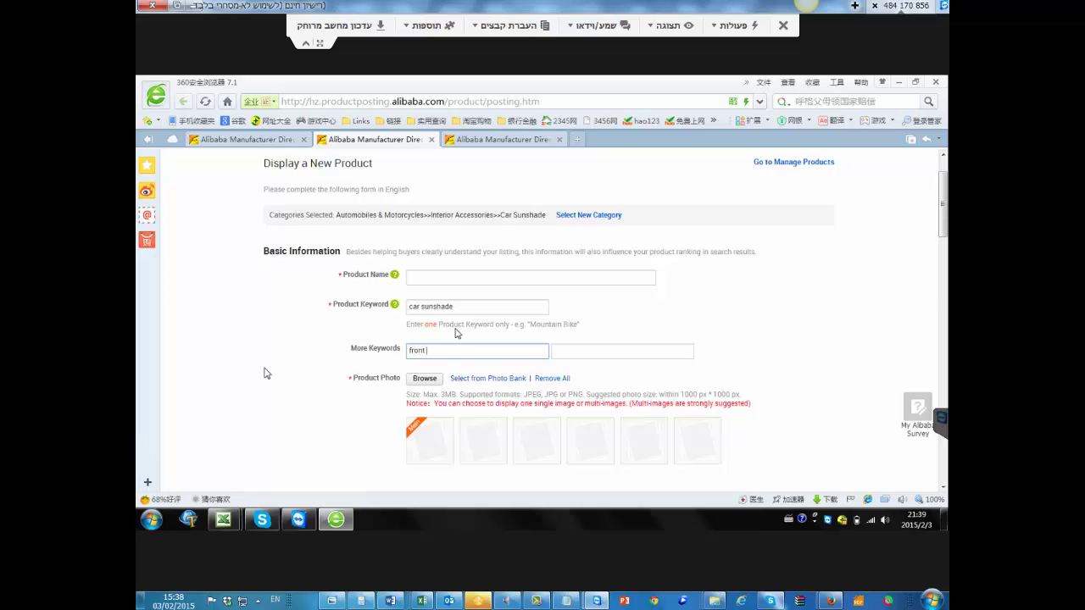
{"action": "left_click_drag", "start_coordinate": [457, 308], "coordinate": [408, 307]}
{"action": "left_click", "coordinate": [478, 346]}
{"action": "mouse_move", "coordinate": [262, 519]}
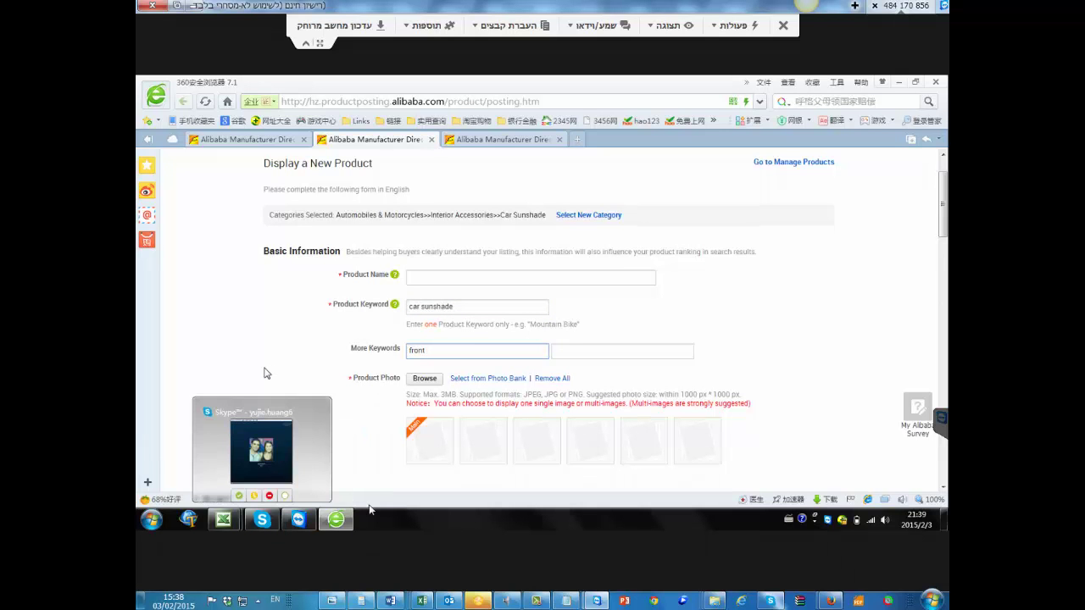
Search the Hot Keywords list in Alibaba's Biz Trends for "car sunshade"
{"action": "left_click", "coordinate": [498, 140]}
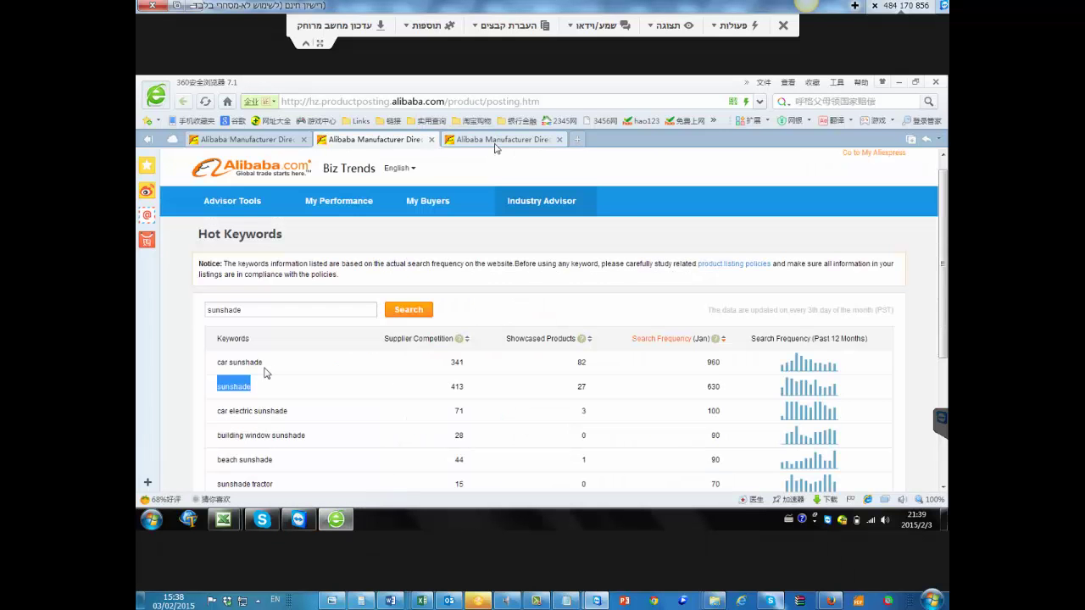
{"action": "scroll", "coordinate": [265, 373], "scroll_direction": "down", "scroll_amount": 1}
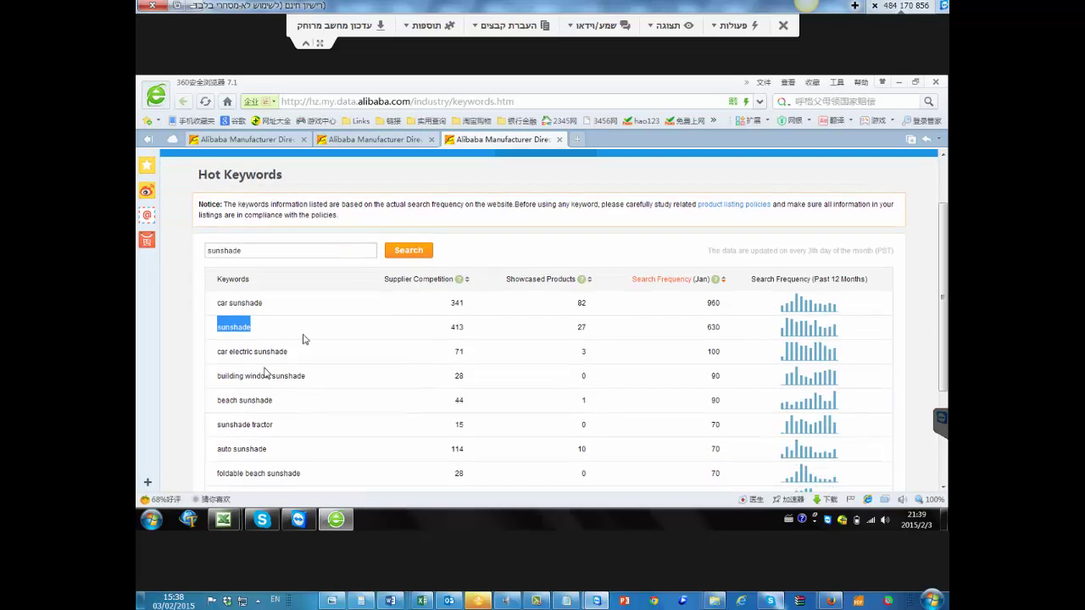
{"action": "scroll", "coordinate": [294, 398], "scroll_direction": "down", "scroll_amount": 1}
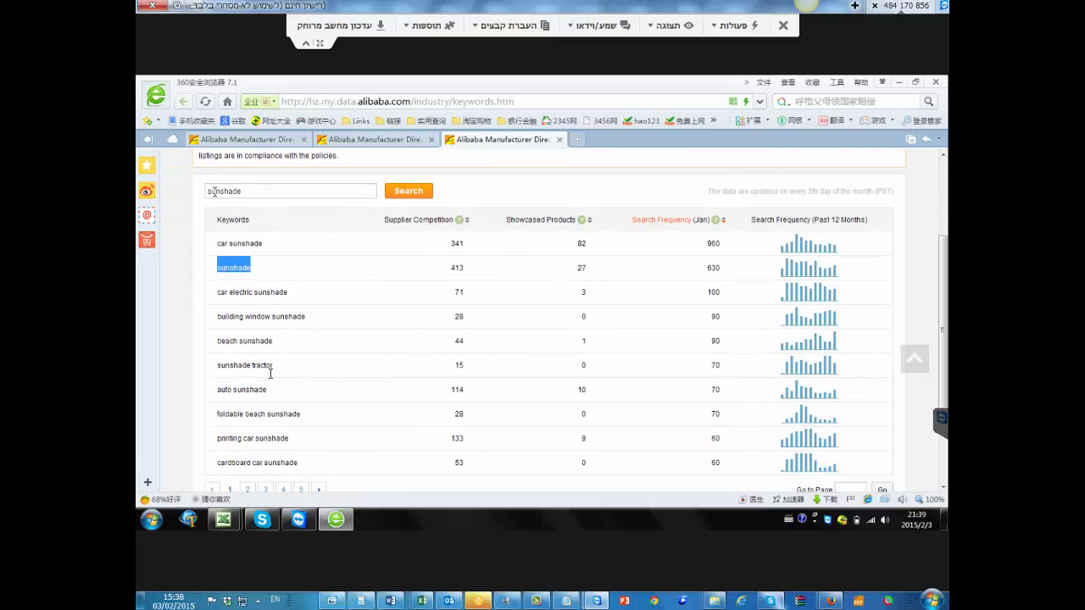
{"action": "left_click", "coordinate": [205, 194]}
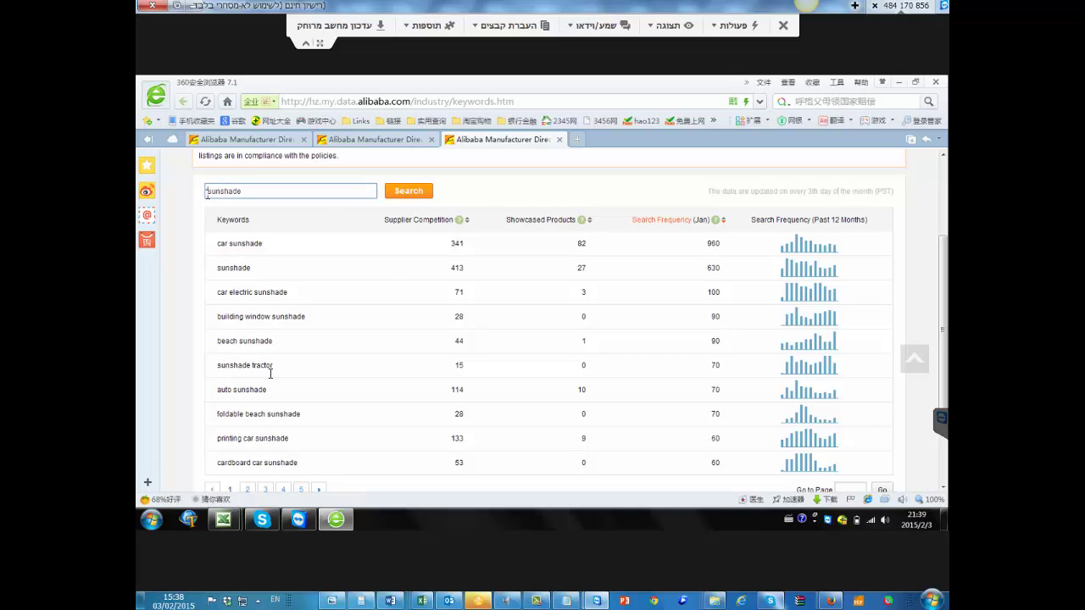
{"action": "type", "text": "car"}
{"action": "key", "text": "Return"}
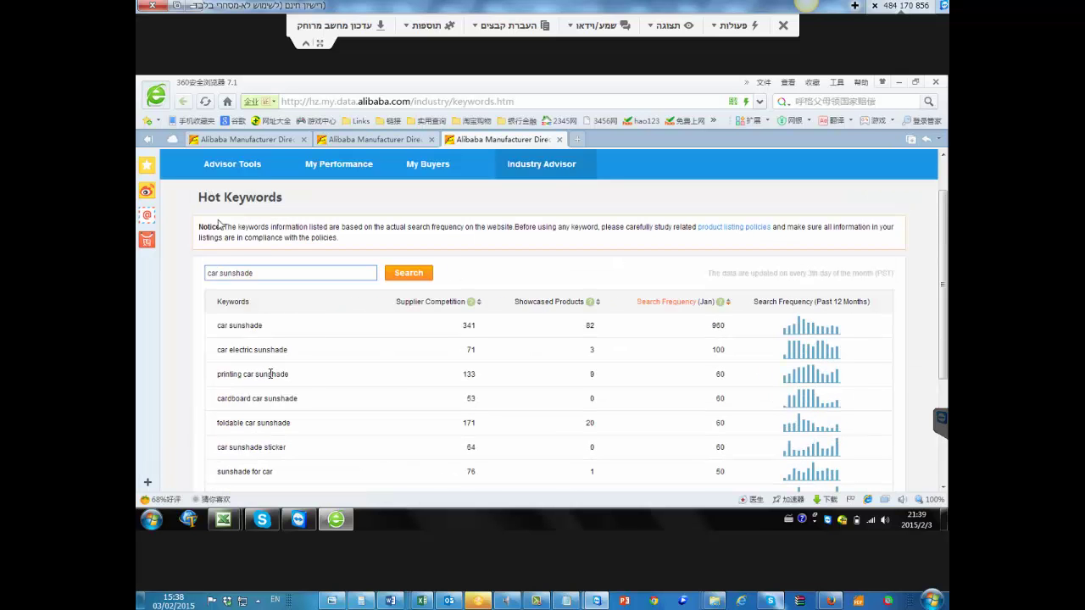
Copy "printing car sunshade" from the Hot Keywords results into cell C2 of keywords for sunshade.xls, under keywords 2
{"action": "scroll", "coordinate": [278, 335], "scroll_direction": "down", "scroll_amount": 1}
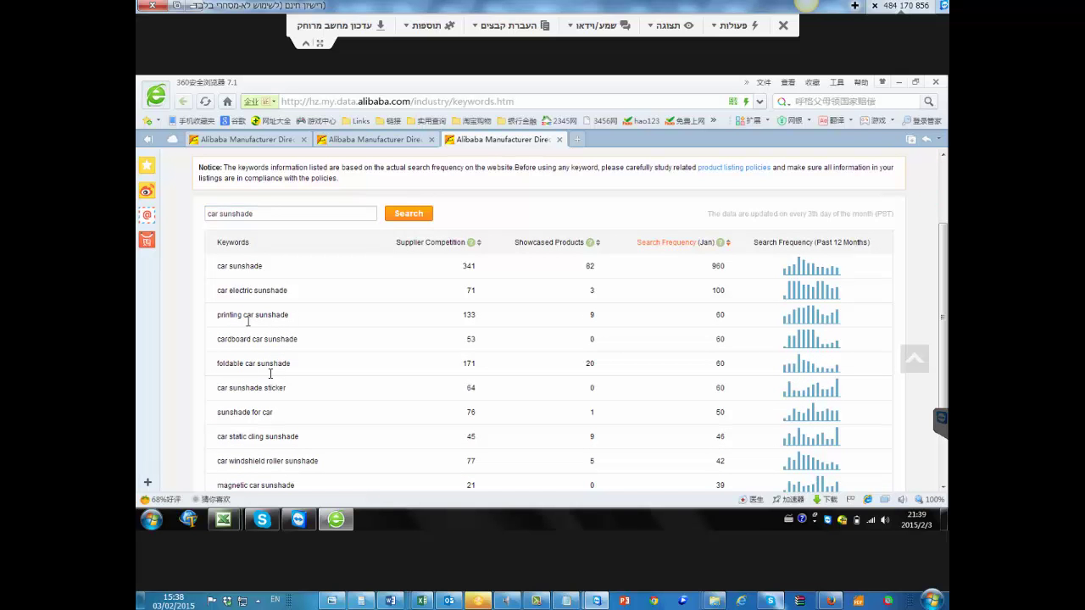
{"action": "left_click_drag", "start_coordinate": [297, 317], "coordinate": [214, 321]}
{"action": "key", "text": "ctrl+c"}
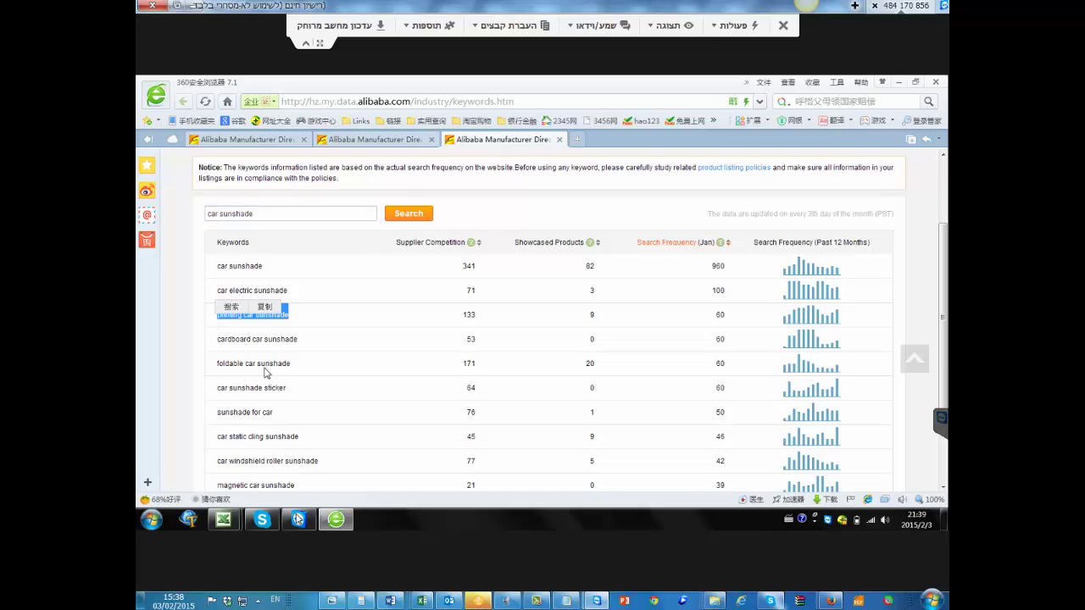
{"action": "mouse_move", "coordinate": [338, 522]}
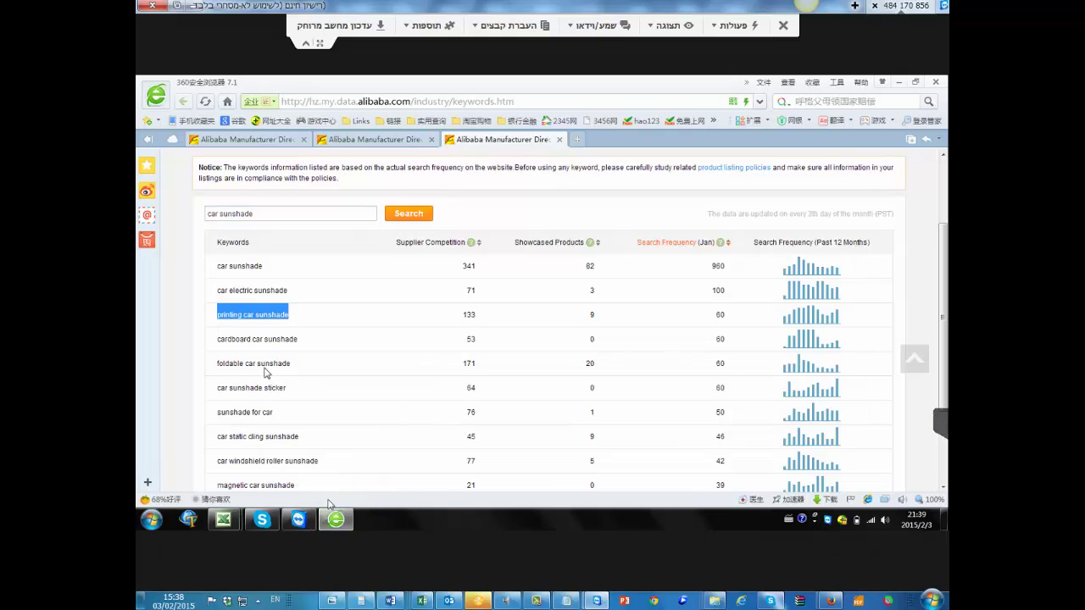
{"action": "left_click", "coordinate": [223, 518]}
{"action": "left_click", "coordinate": [302, 472]}
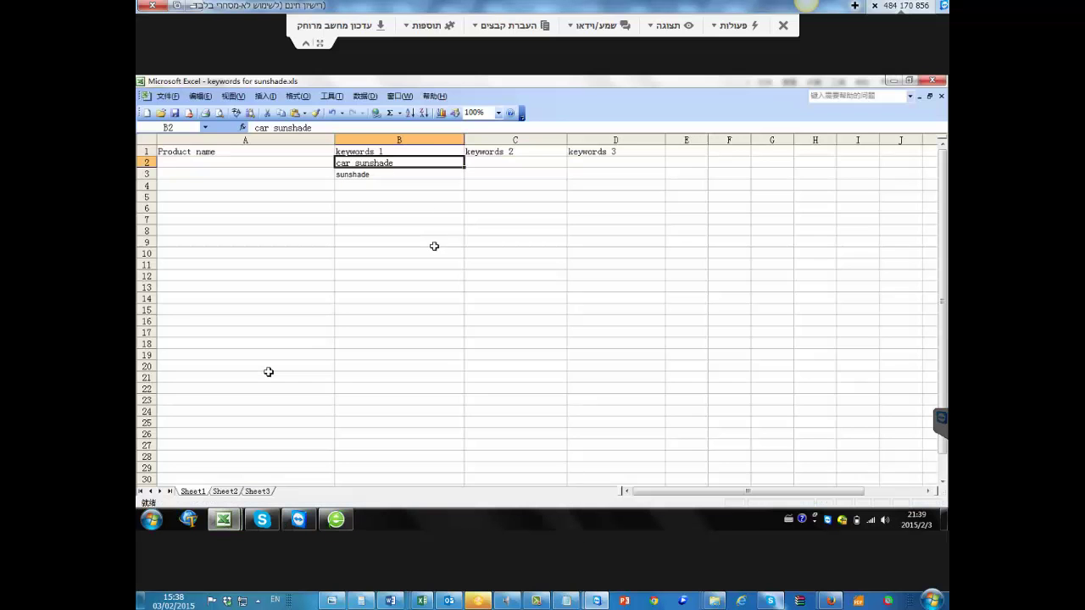
{"action": "left_click", "coordinate": [487, 163]}
{"action": "key", "text": "ctrl+v"}
{"action": "left_click", "coordinate": [498, 276]}
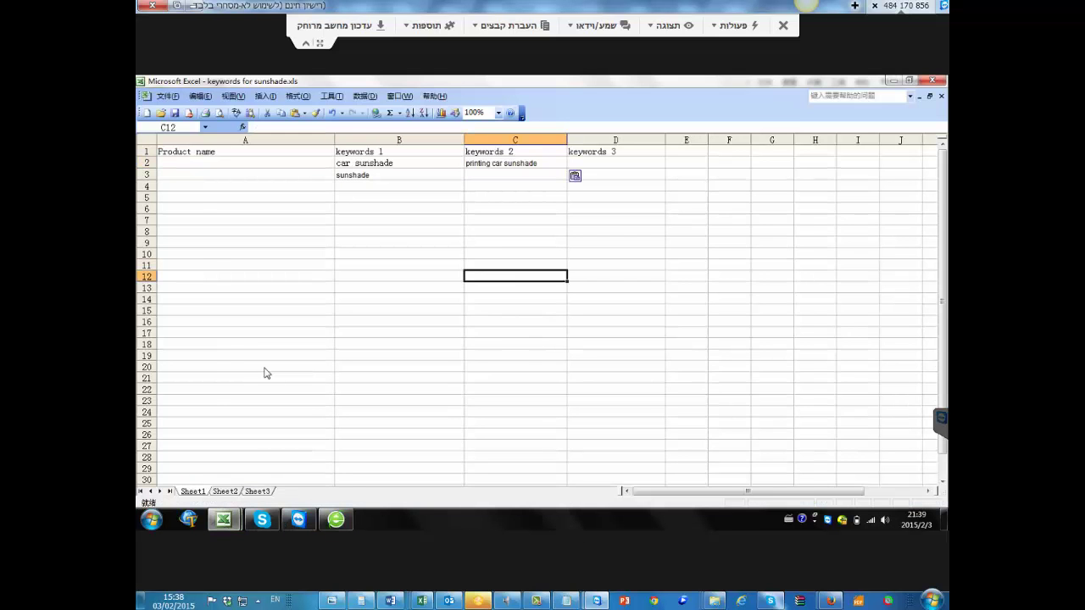
Return to the Hot Keywords results in the browser and examine the entries down to "magnetic car sunshade"
{"action": "key", "text": "alt+Tab"}
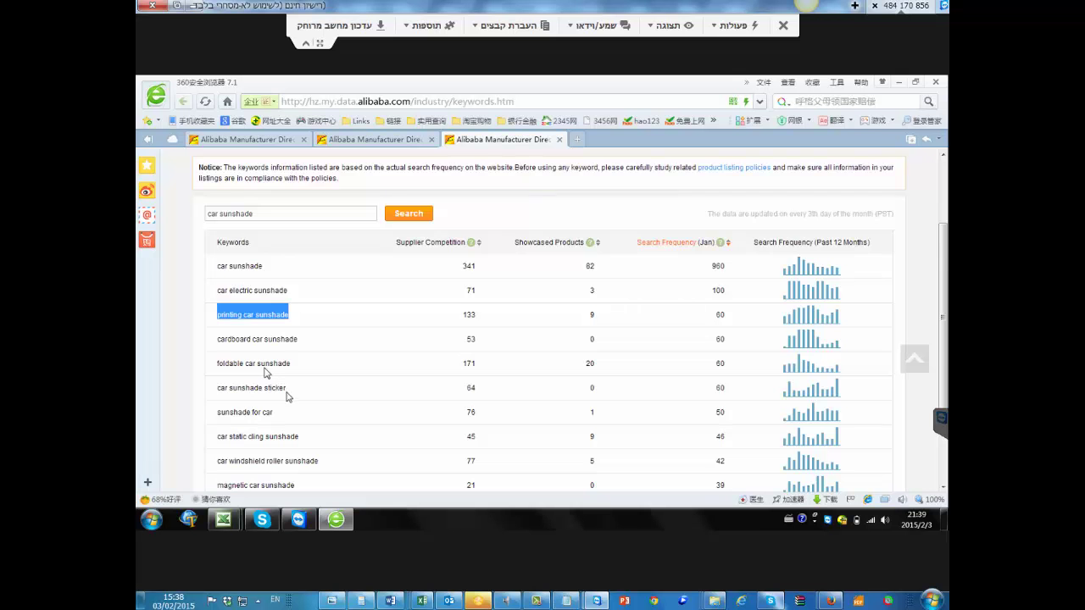
{"action": "scroll", "coordinate": [270, 374], "scroll_direction": "down", "scroll_amount": 1}
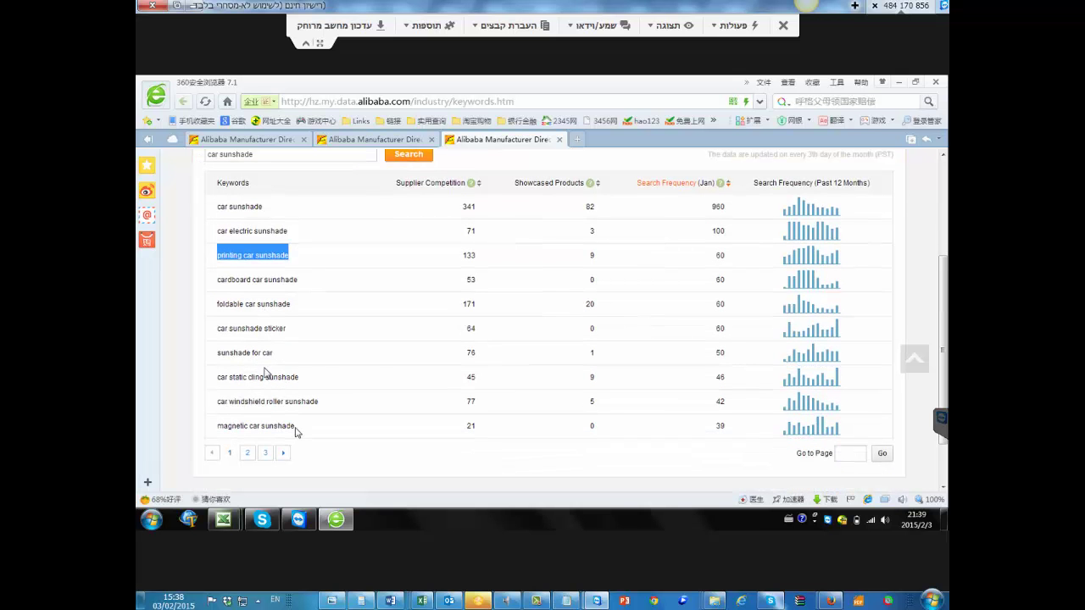
{"action": "left_click_drag", "start_coordinate": [296, 428], "coordinate": [218, 431]}
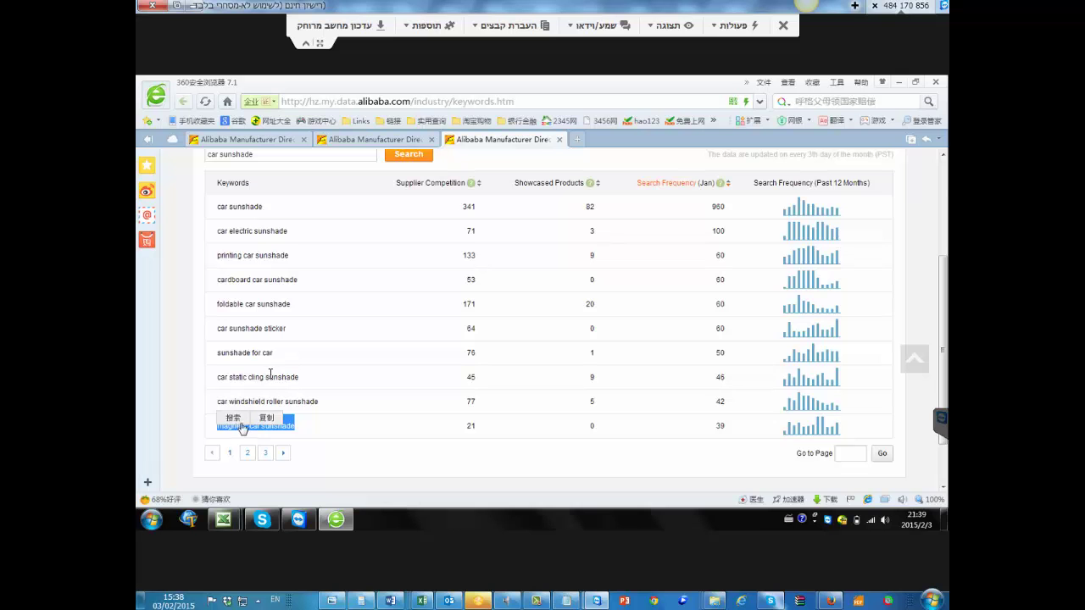
{"action": "left_click", "coordinate": [335, 448]}
{"action": "left_click_drag", "start_coordinate": [305, 430], "coordinate": [196, 426]}
{"action": "left_click", "coordinate": [314, 320]}
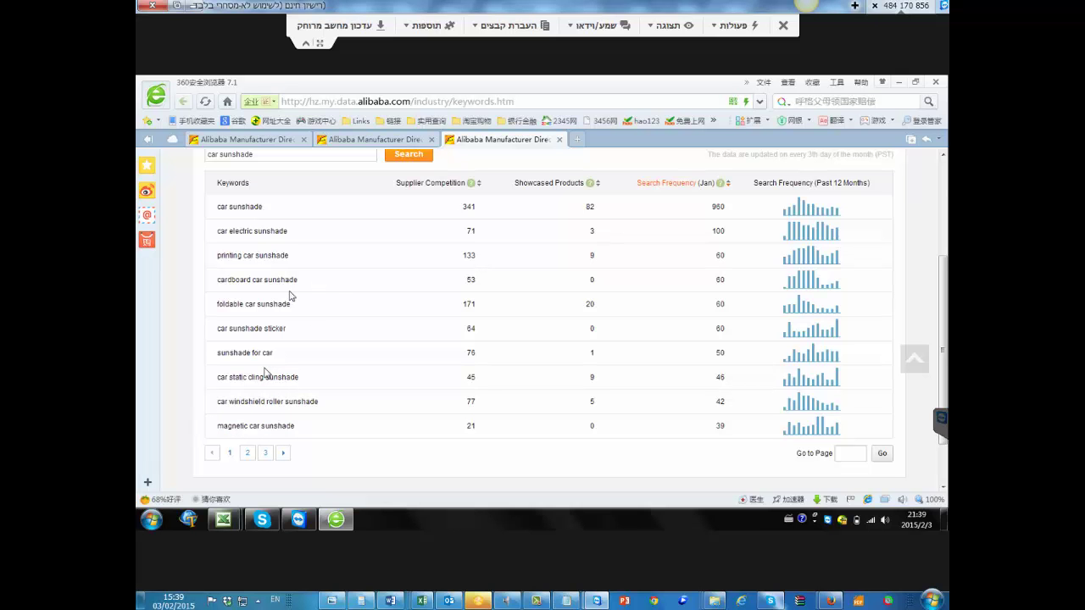
Copy "foldable car sunshade" from the Hot Keywords results into cell D2 of keywords for sunshade.xls, under keywords 3
{"action": "left_click_drag", "start_coordinate": [293, 303], "coordinate": [217, 313]}
{"action": "key", "text": "ctrl+c"}
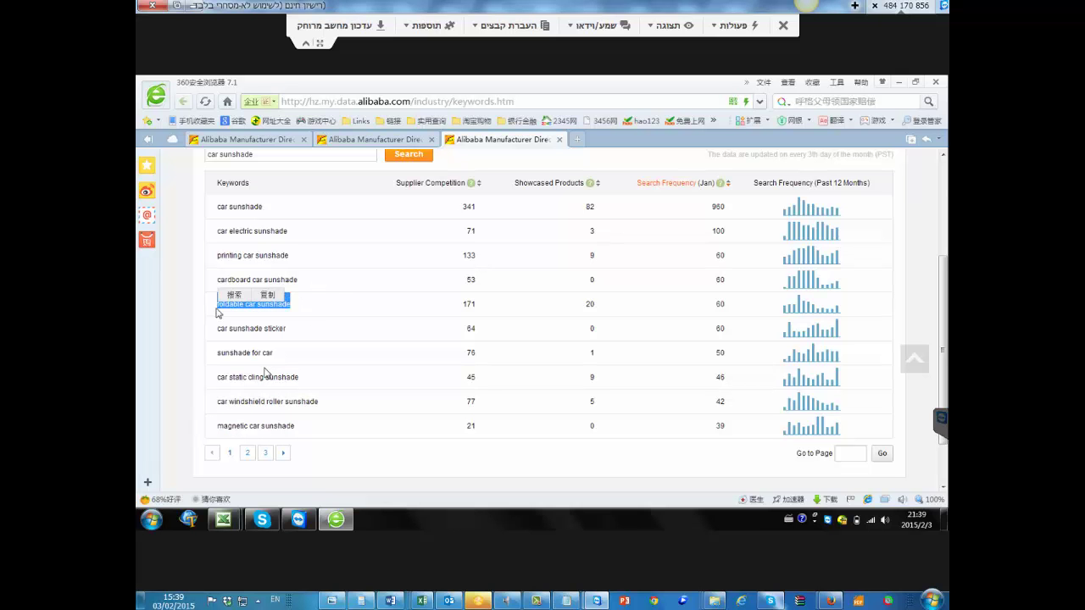
{"action": "mouse_move", "coordinate": [336, 518]}
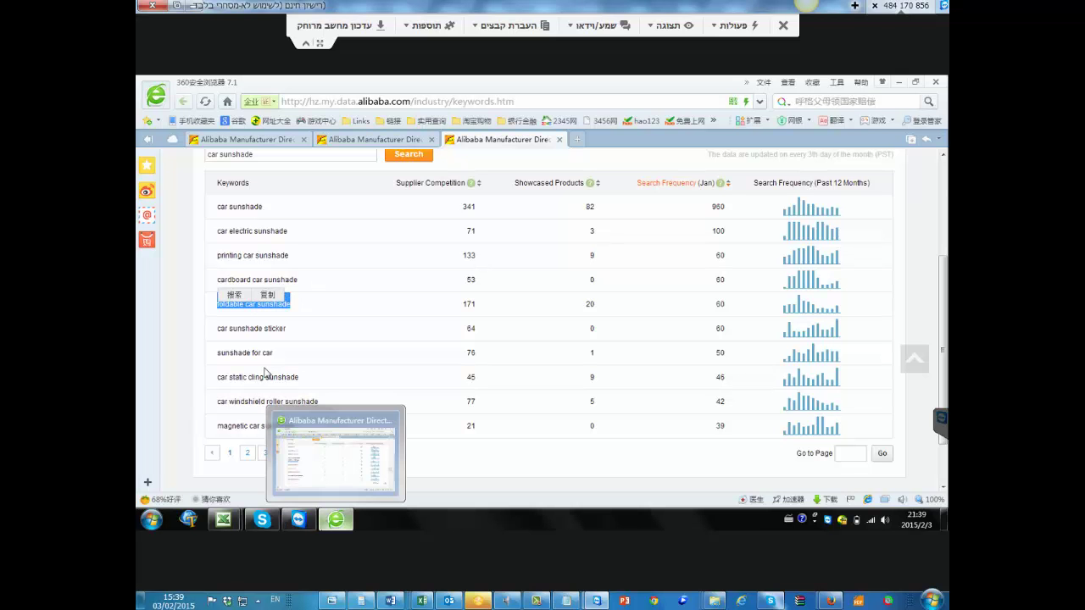
{"action": "mouse_move", "coordinate": [235, 519]}
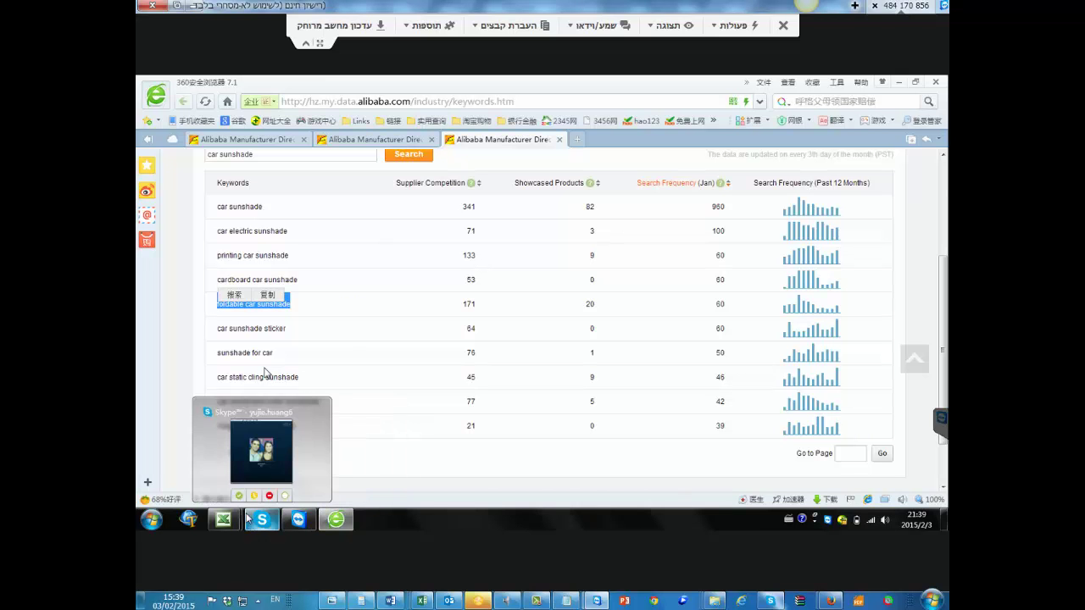
{"action": "left_click", "coordinate": [322, 452]}
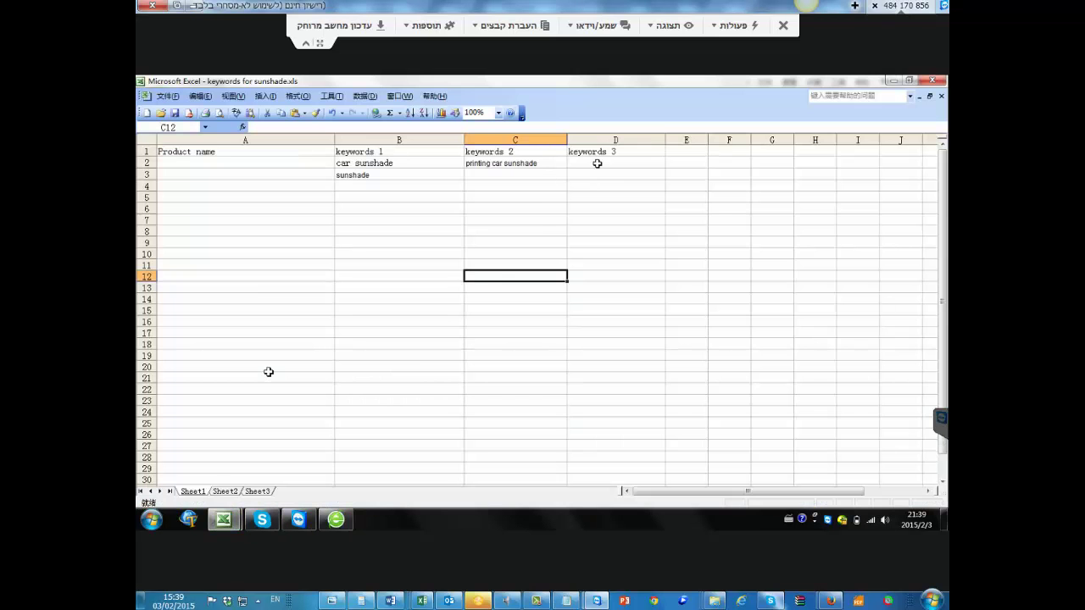
{"action": "left_click", "coordinate": [597, 162]}
{"action": "key", "text": "ctrl+v"}
{"action": "left_click_drag", "start_coordinate": [598, 162], "coordinate": [610, 274]}
{"action": "left_click", "coordinate": [535, 194]}
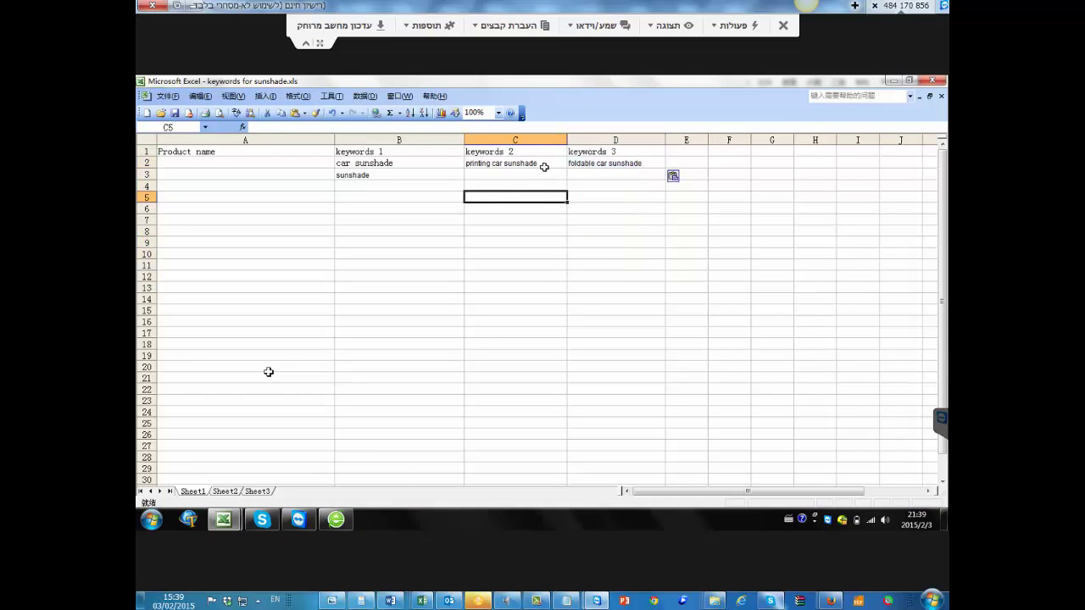
Copy "printing car sunshade" from cell C2 into the product form's first More Keywords field, replacing the text there
{"action": "left_click", "coordinate": [545, 165]}
{"action": "mouse_move", "coordinate": [339, 520]}
{"action": "left_click", "coordinate": [341, 467]}
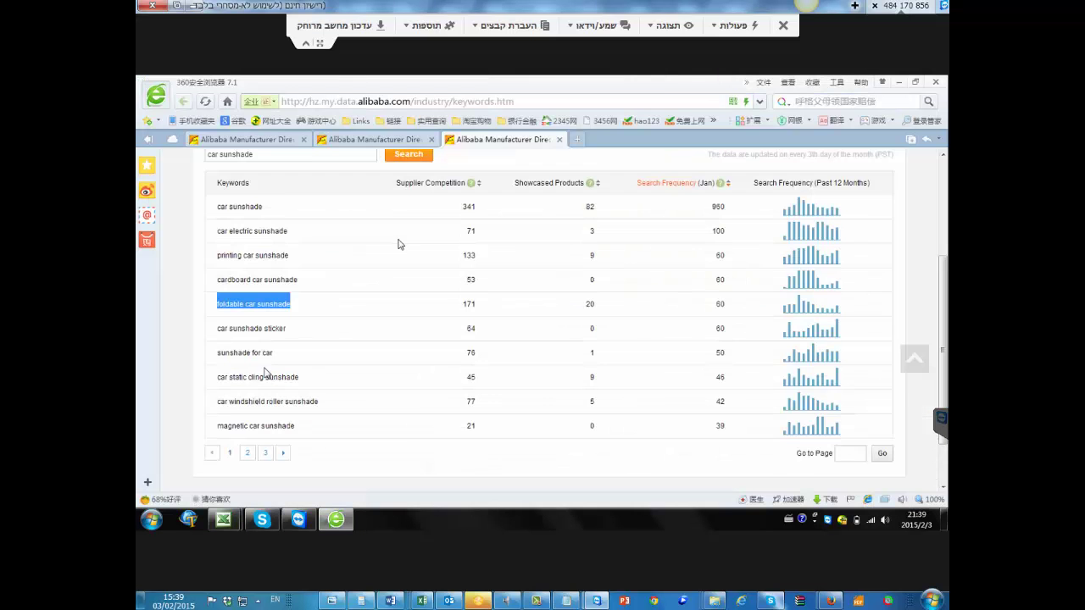
{"action": "left_click", "coordinate": [407, 139]}
{"action": "left_click", "coordinate": [475, 350]}
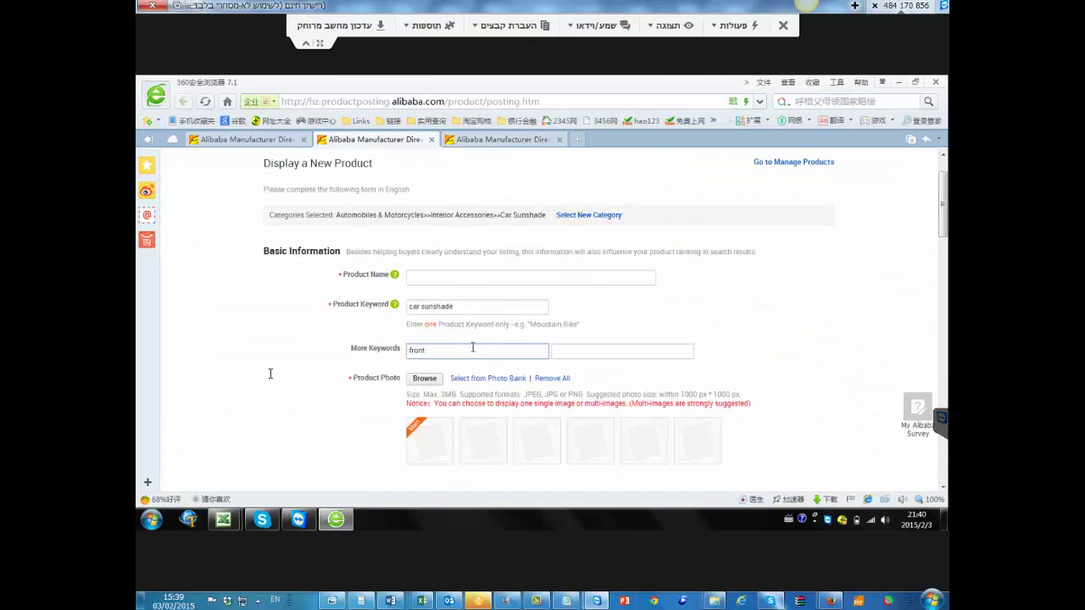
{"action": "key", "text": "ctrl+a"}
{"action": "type", "text": "printing car sunshade"}
Copy "foldable car sunshade" from cell D2 of the keyword workbook into the product form's second More Keywords field
{"action": "mouse_move", "coordinate": [224, 519]}
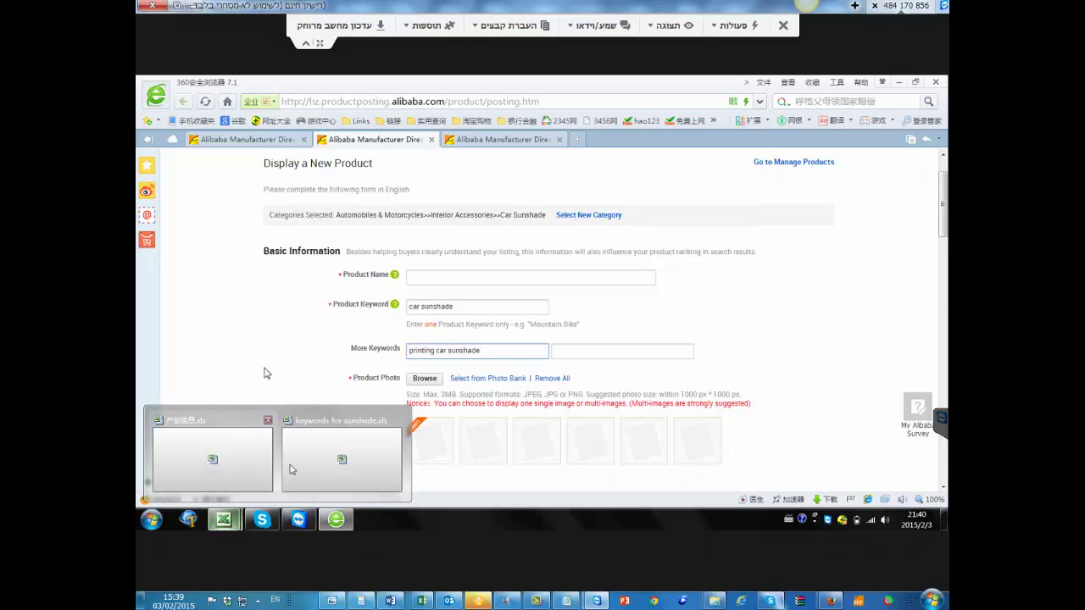
{"action": "left_click", "coordinate": [319, 447]}
{"action": "key", "text": "alt+Tab"}
{"action": "left_click", "coordinate": [623, 160]}
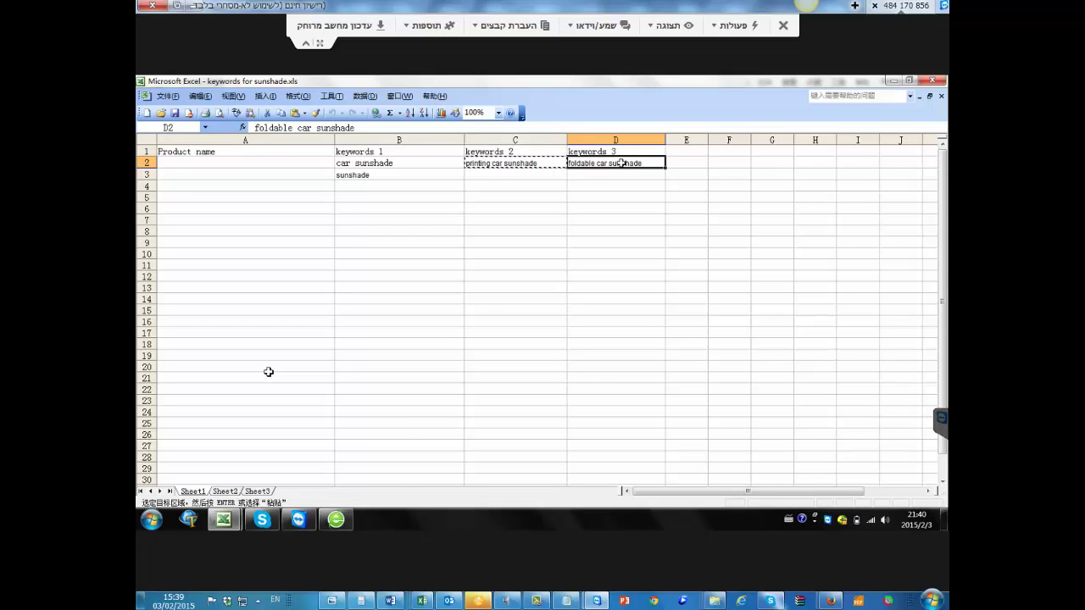
{"action": "left_click", "coordinate": [335, 519]}
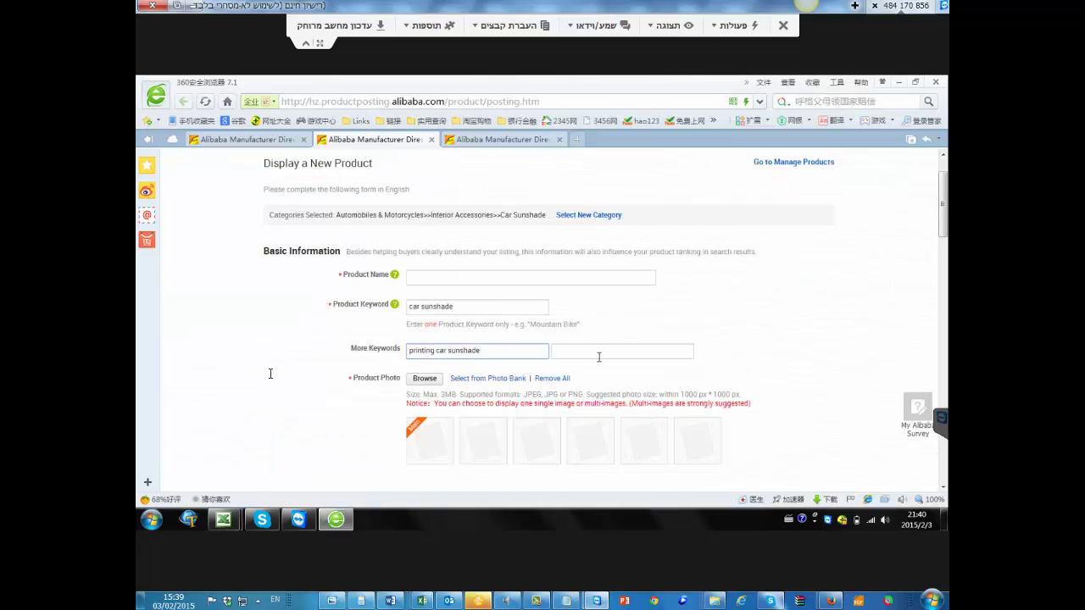
{"action": "left_click", "coordinate": [598, 356]}
{"action": "key", "text": "ctrl+v"}
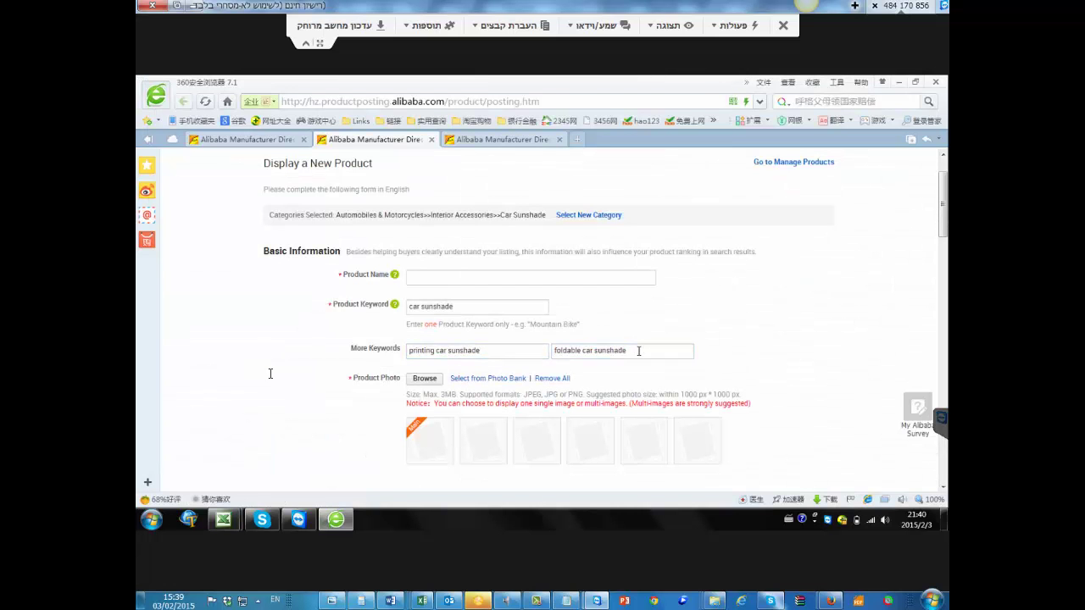
{"action": "left_click_drag", "start_coordinate": [638, 351], "coordinate": [587, 347]}
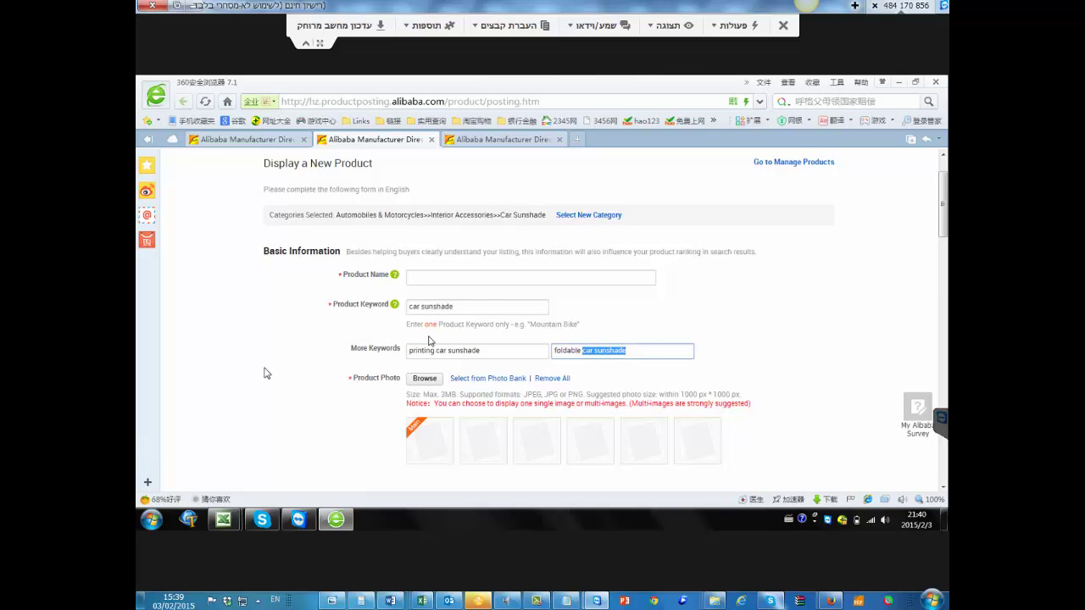
{"action": "left_click_drag", "start_coordinate": [489, 308], "coordinate": [351, 305]}
Enter "Folding printing car sunshadefoldio" as the product name
{"action": "left_click", "coordinate": [499, 271]}
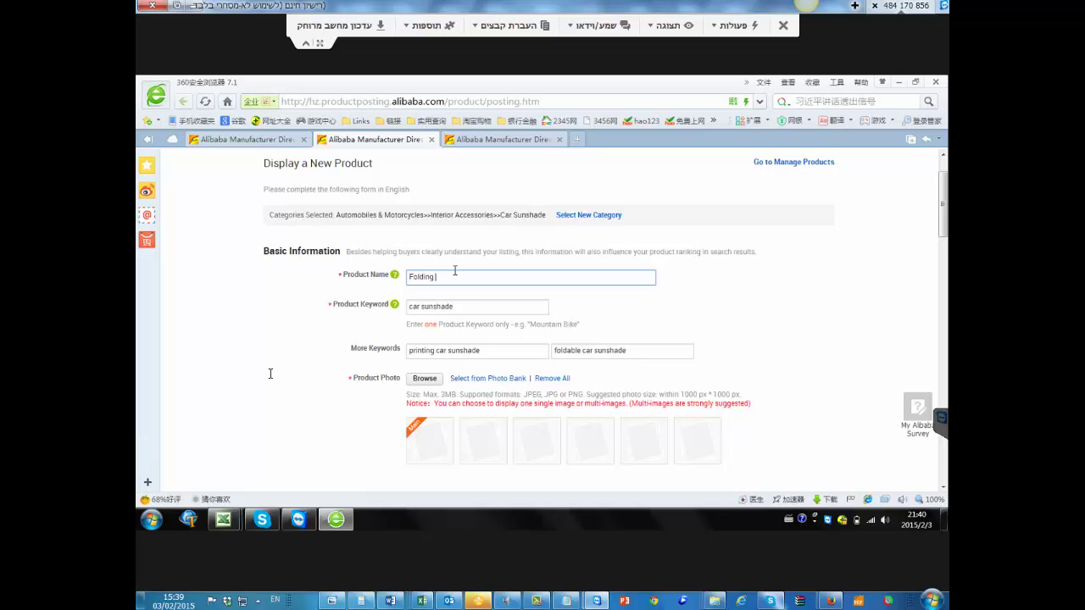
{"action": "type", "text": "printing car sunshade"}
{"action": "double_click", "coordinate": [419, 278]}
{"action": "left_click", "coordinate": [577, 278]}
{"action": "type", "text": "foldio"}
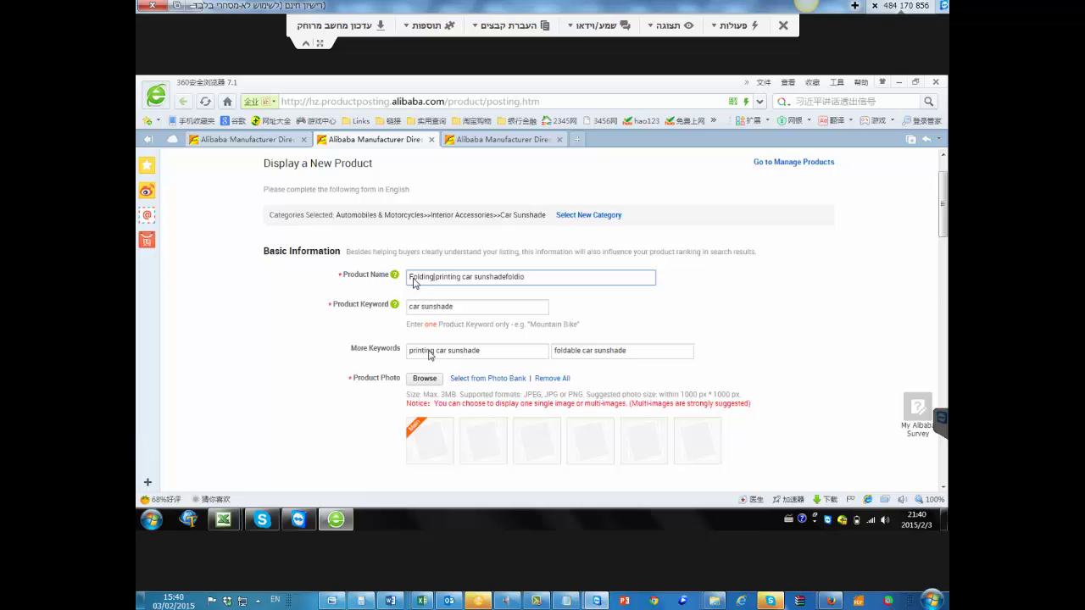
Change the first word of the product name to "Foldable"
{"action": "key", "text": "BackSpace"}
{"action": "key", "text": "BackSpace"}
{"action": "key", "text": "BackSpace"}
{"action": "type", "text": "able"}
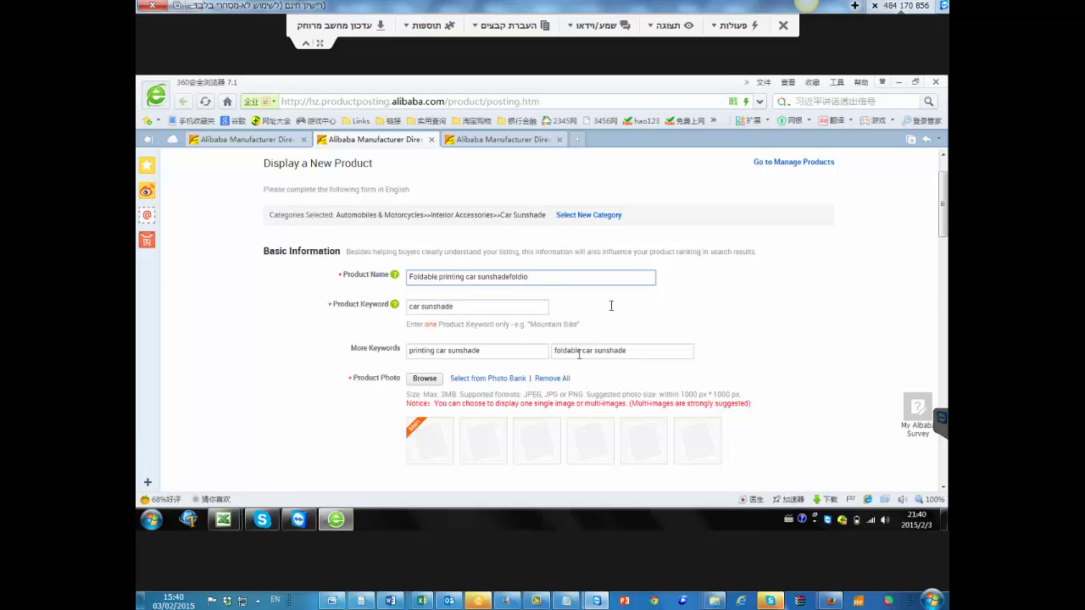
Replace the whole product name with "folding printing"
{"action": "key", "text": "ctrl+a"}
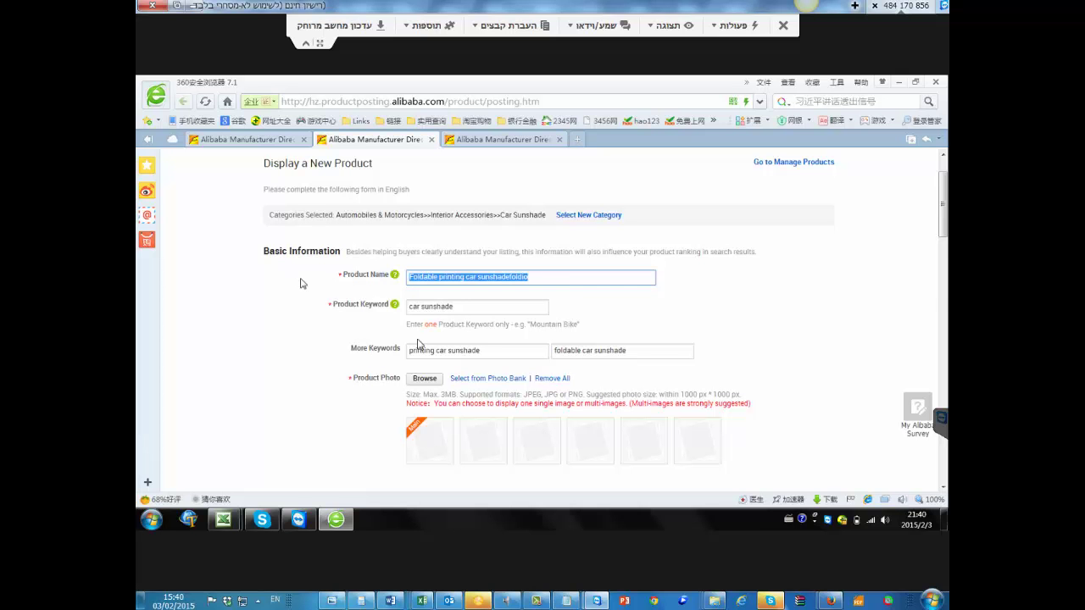
{"action": "type", "text": "fo"}
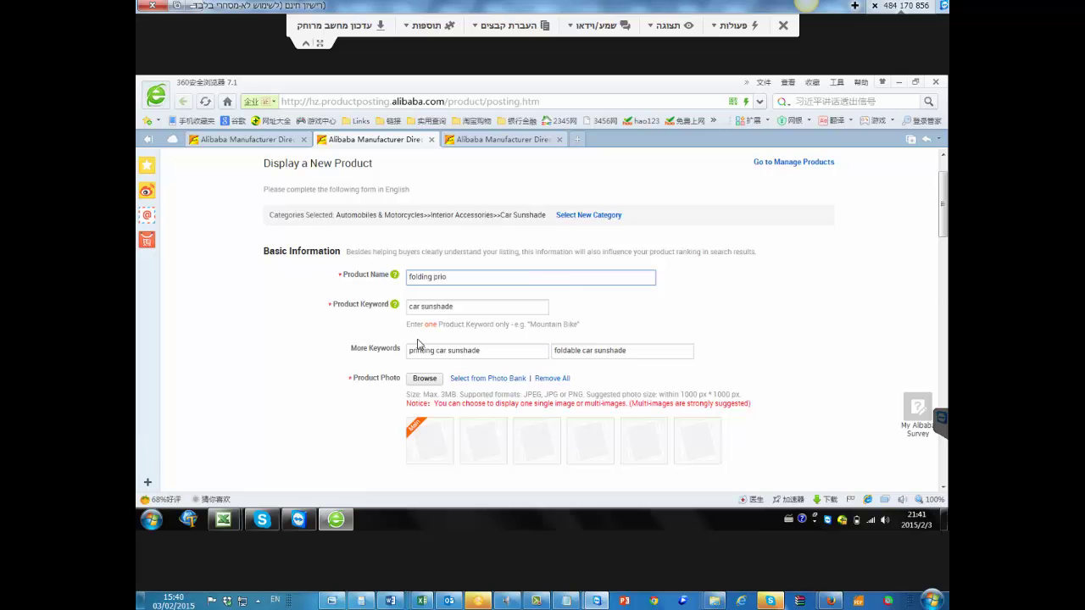
{"action": "type", "text": "lding printing"}
Try to retype the first word of the second More Keywords entry
{"action": "double_click", "coordinate": [582, 351]}
{"action": "type", "text": "sunsh"}
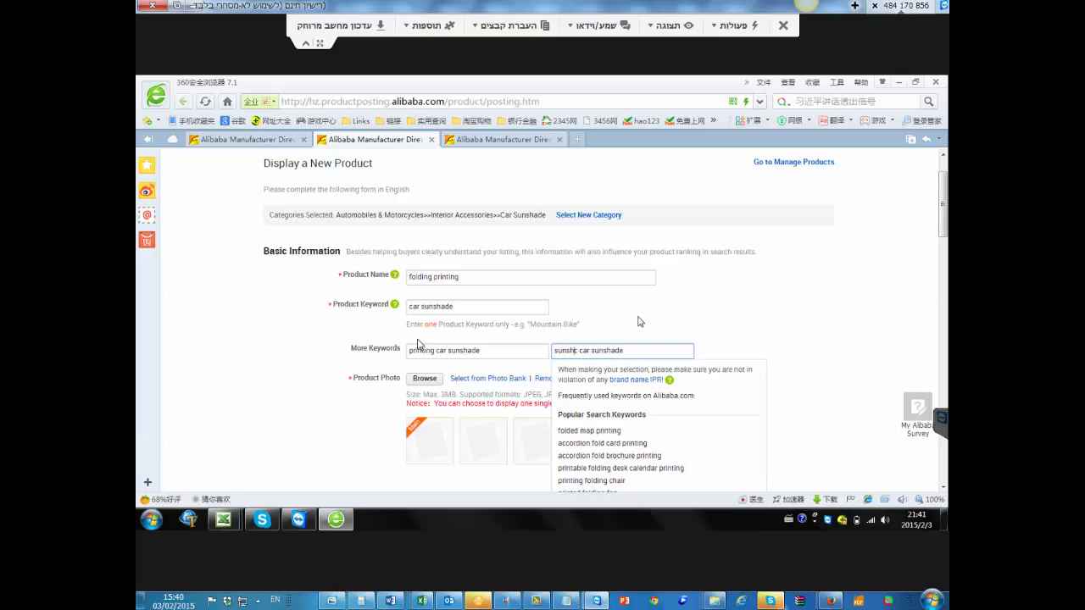
{"action": "key", "text": "ctrl+z"}
{"action": "key", "text": "ctrl+z"}
{"action": "left_click_drag", "start_coordinate": [572, 322], "coordinate": [430, 278]}
{"action": "left_click", "coordinate": [596, 350]}
{"action": "left_click", "coordinate": [852, 329]}
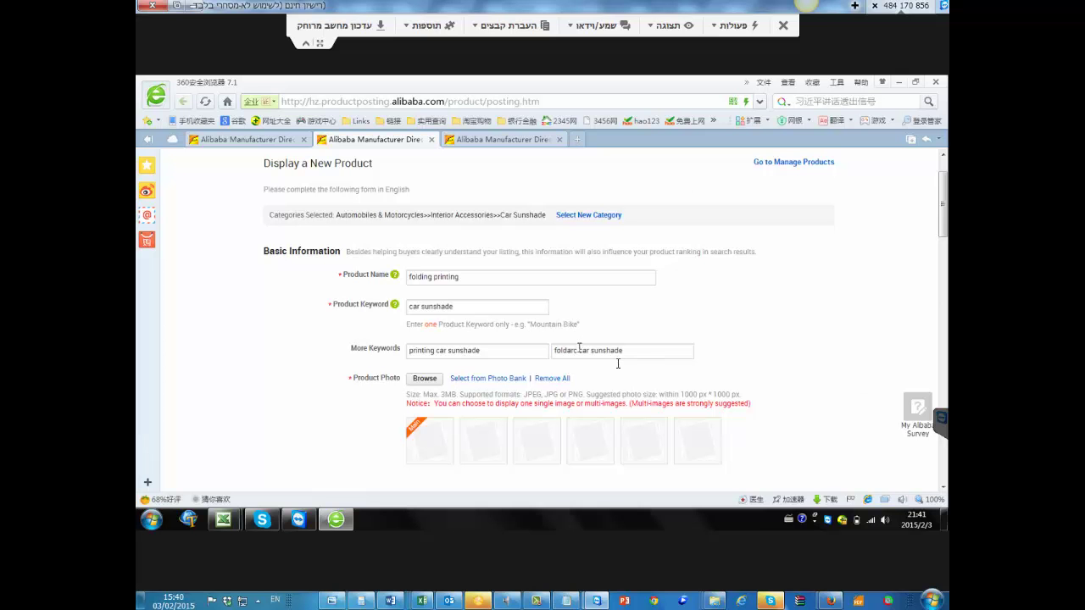
{"action": "left_click", "coordinate": [579, 350]}
{"action": "key", "text": "shift+Home"}
{"action": "key", "text": "BackSpace"}
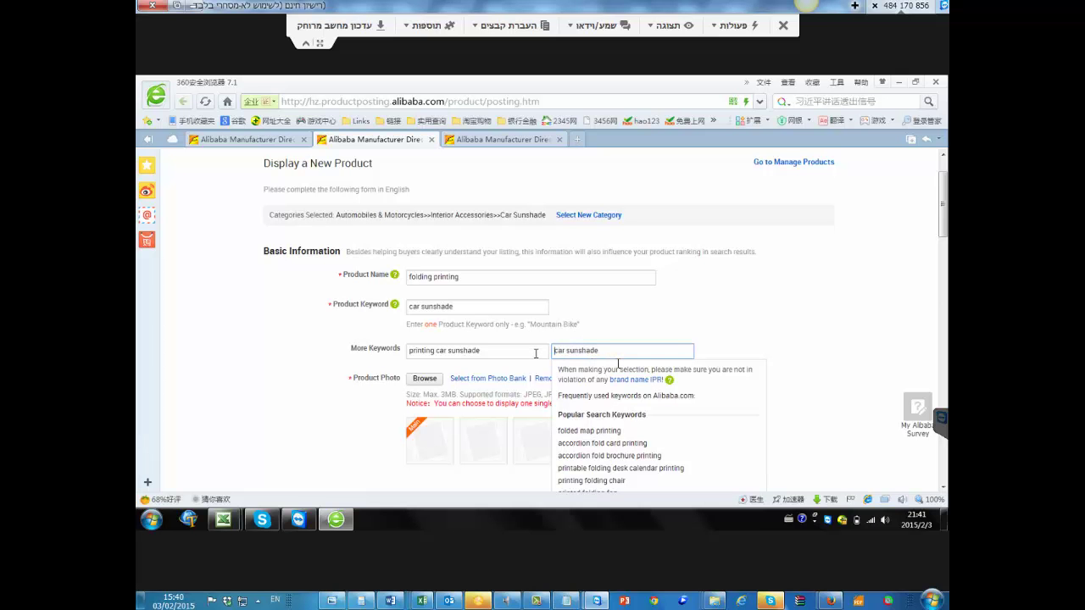
{"action": "type", "text": "foa"}
{"action": "key", "text": "BackSpace"}
Copy "foldable car sunshade" from the Biz Trends keyword results into the second More Keywords field, replacing its text
{"action": "left_click", "coordinate": [492, 139]}
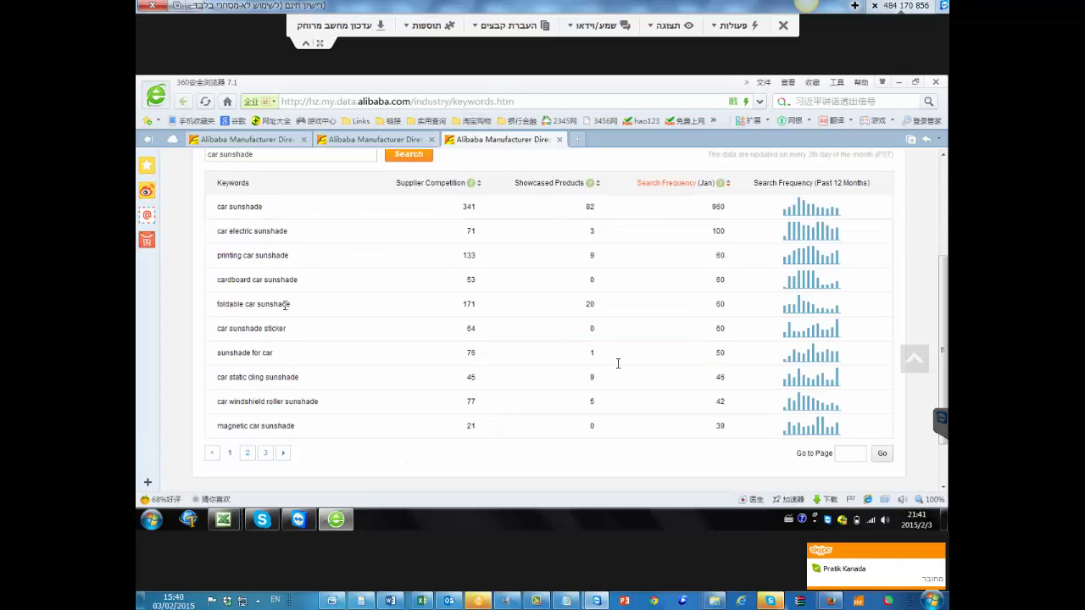
{"action": "left_click_drag", "start_coordinate": [297, 306], "coordinate": [208, 298]}
{"action": "key", "text": "ctrl+c"}
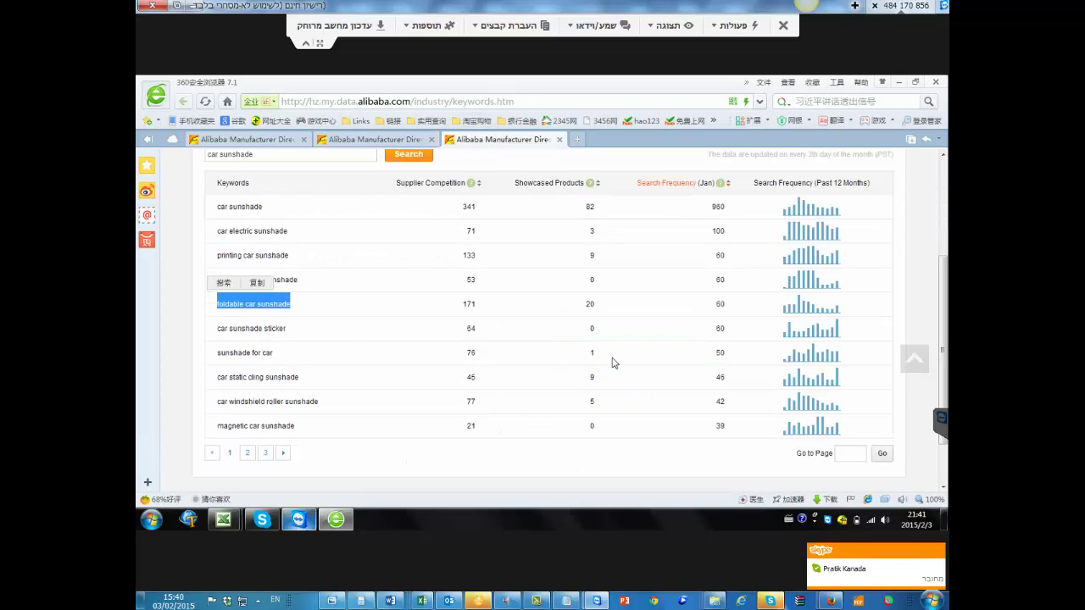
{"action": "left_click", "coordinate": [274, 140]}
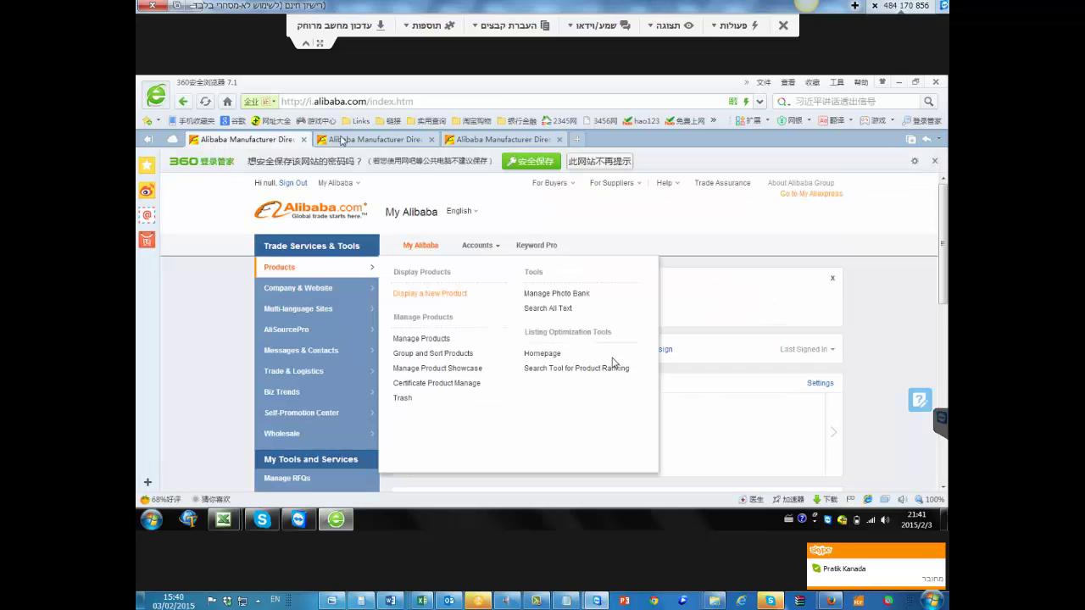
{"action": "left_click", "coordinate": [373, 139]}
{"action": "key", "text": "ctrl+a"}
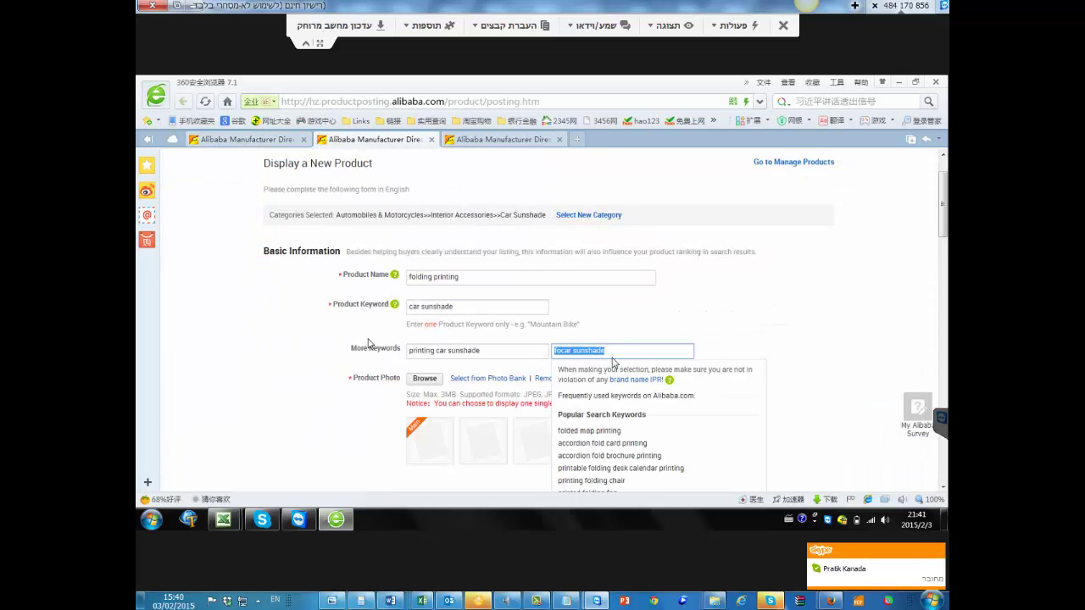
{"action": "key", "text": "ctrl+v"}
Replace the product name with the copied keyword and insert "printing" to make it "foldable printing car sunshade"
{"action": "left_click", "coordinate": [472, 276]}
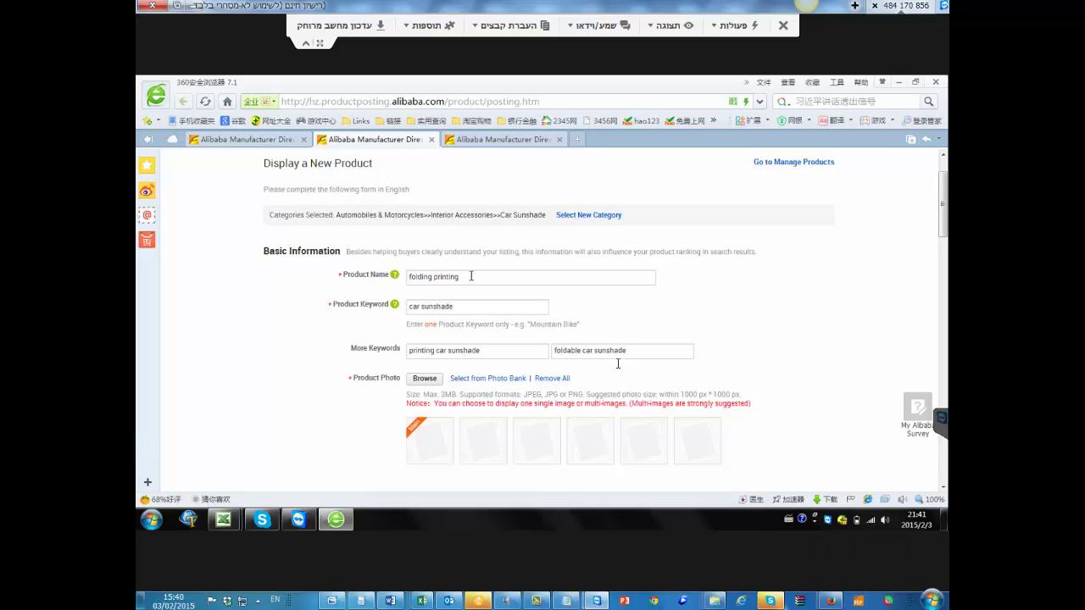
{"action": "key", "text": "ctrl+a"}
{"action": "key", "text": "ctrl+v"}
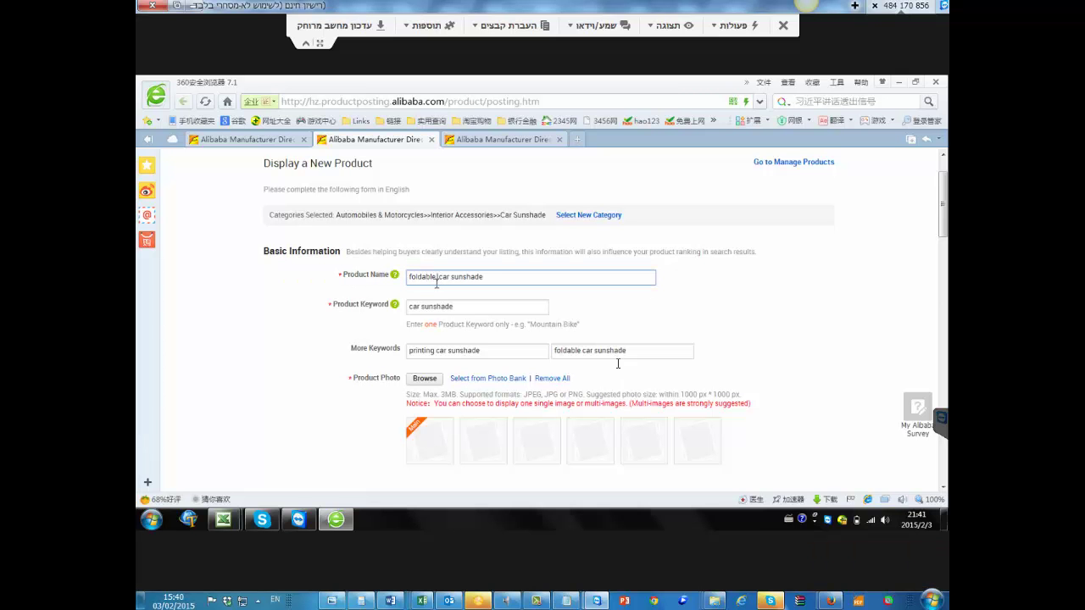
{"action": "type", "text": "printing"}
{"action": "left_click", "coordinate": [470, 307]}
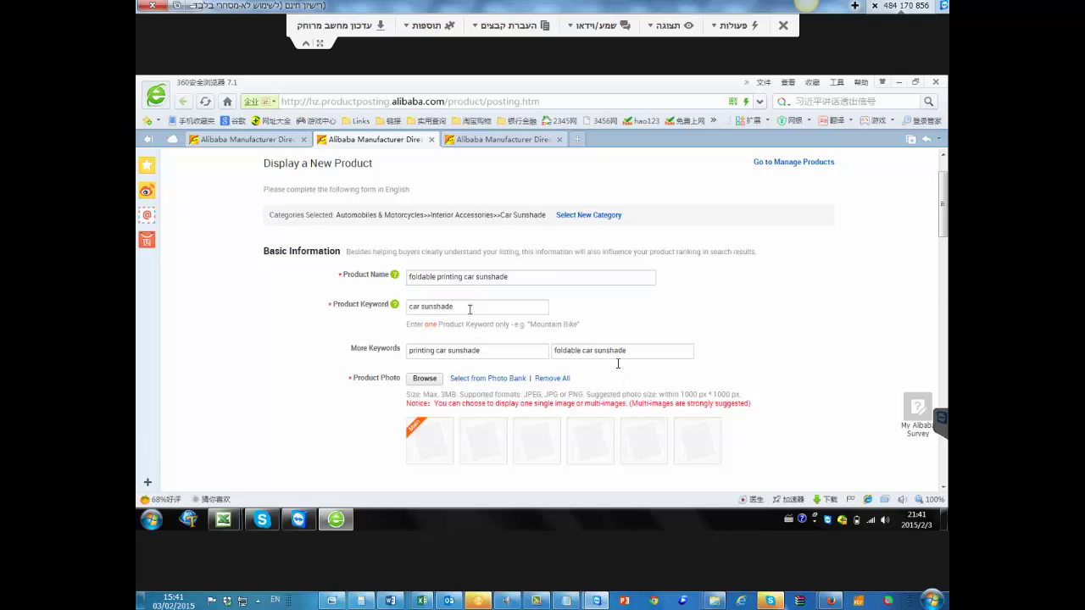
{"action": "left_click", "coordinate": [613, 345]}
{"action": "left_click", "coordinate": [701, 297]}
{"action": "triple_click", "coordinate": [462, 307]}
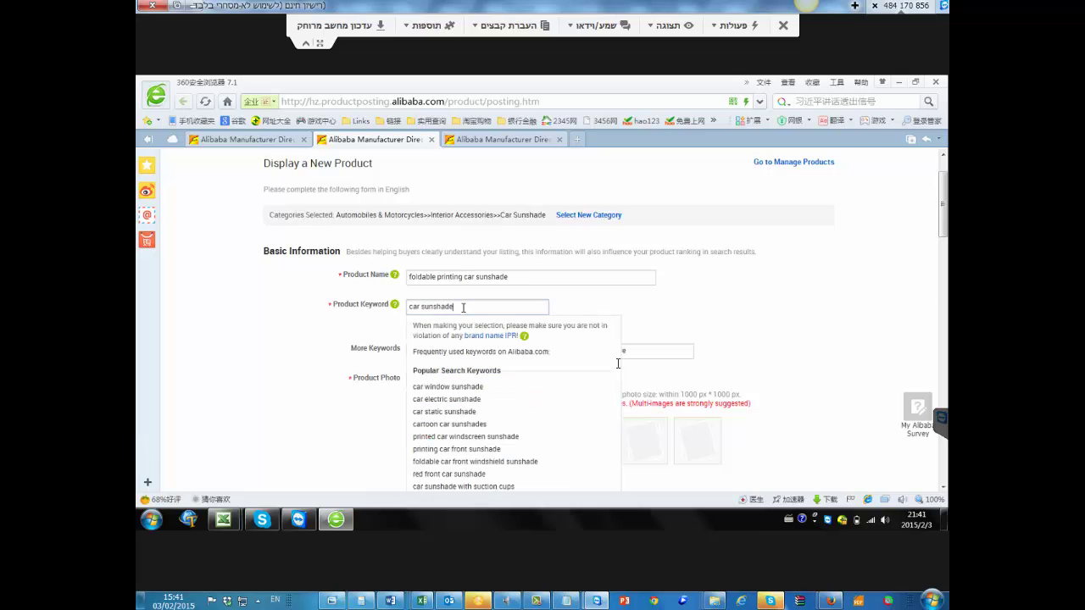
{"action": "left_click", "coordinate": [643, 294]}
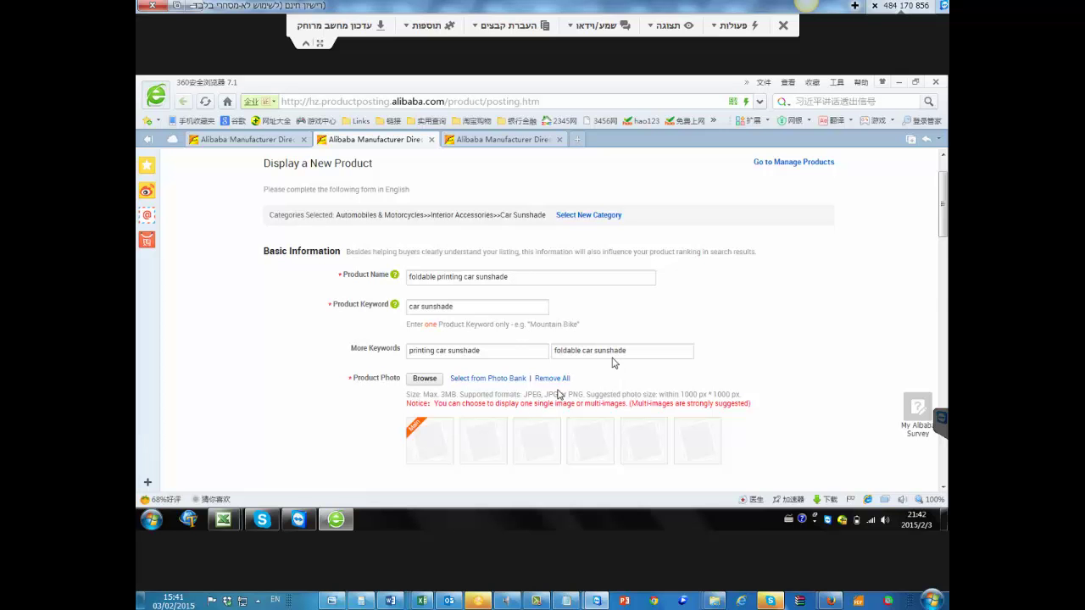
{"action": "scroll", "coordinate": [618, 364], "scroll_direction": "down", "scroll_amount": 1}
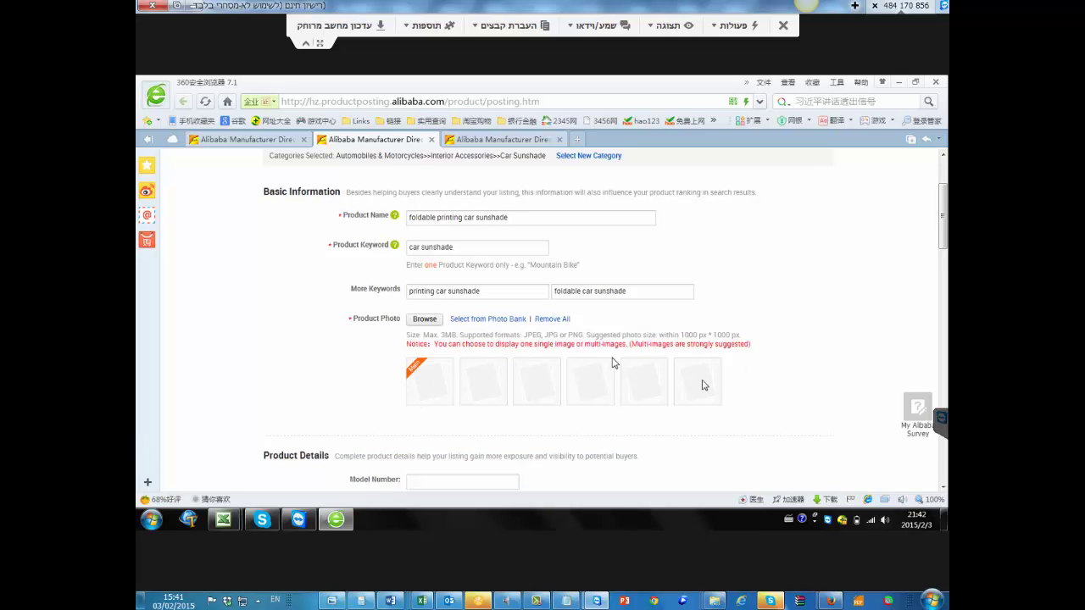
{"action": "left_click", "coordinate": [898, 82]}
{"action": "left_click", "coordinate": [896, 82]}
{"action": "scroll", "coordinate": [754, 347], "scroll_direction": "down", "scroll_amount": 3}
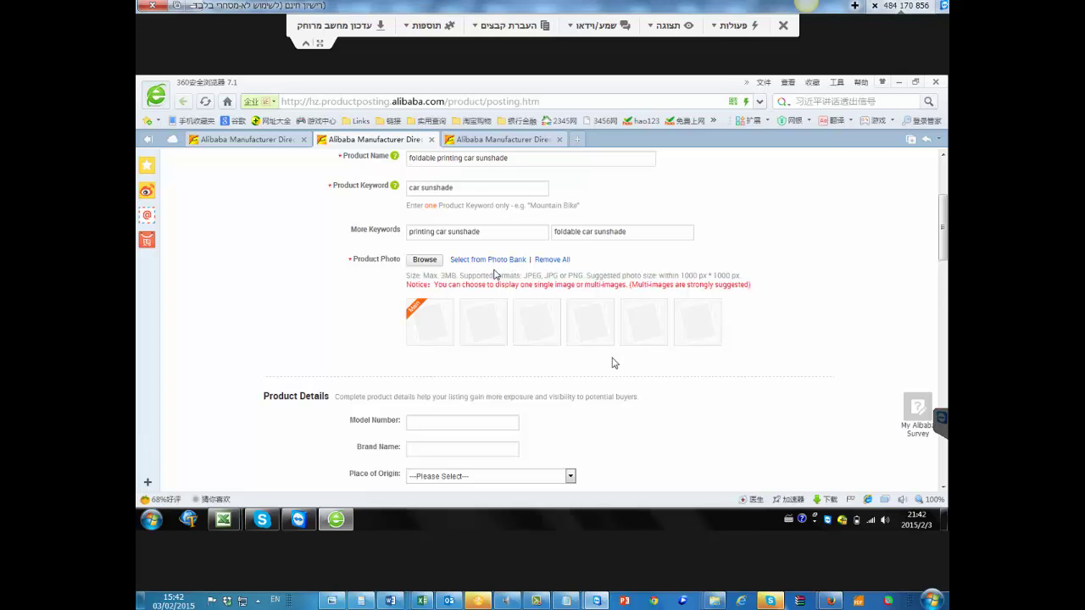
{"action": "left_click", "coordinate": [426, 261]}
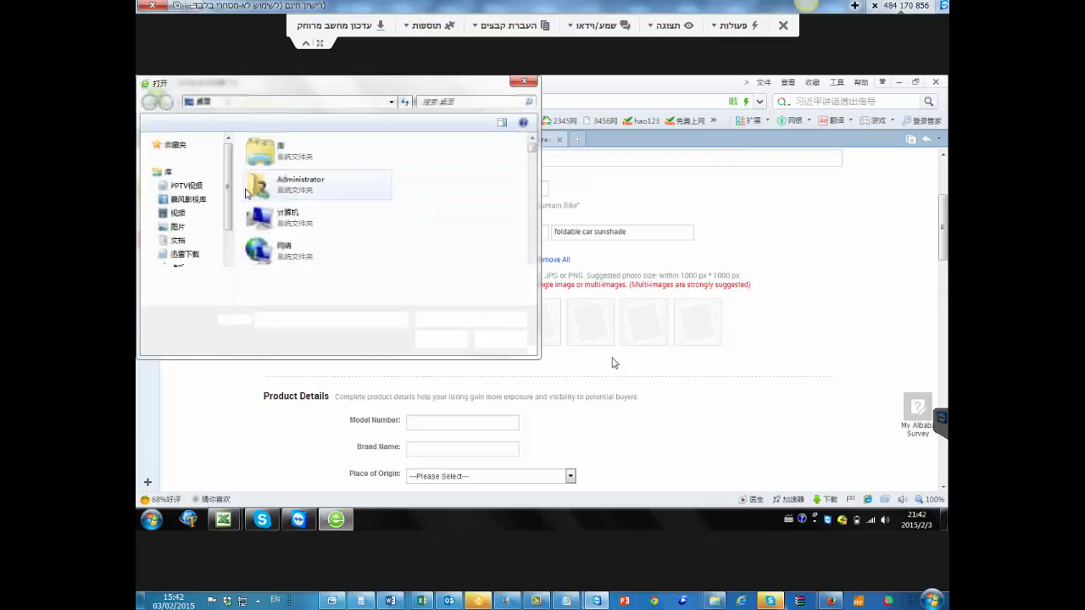
{"action": "left_click", "coordinate": [524, 83]}
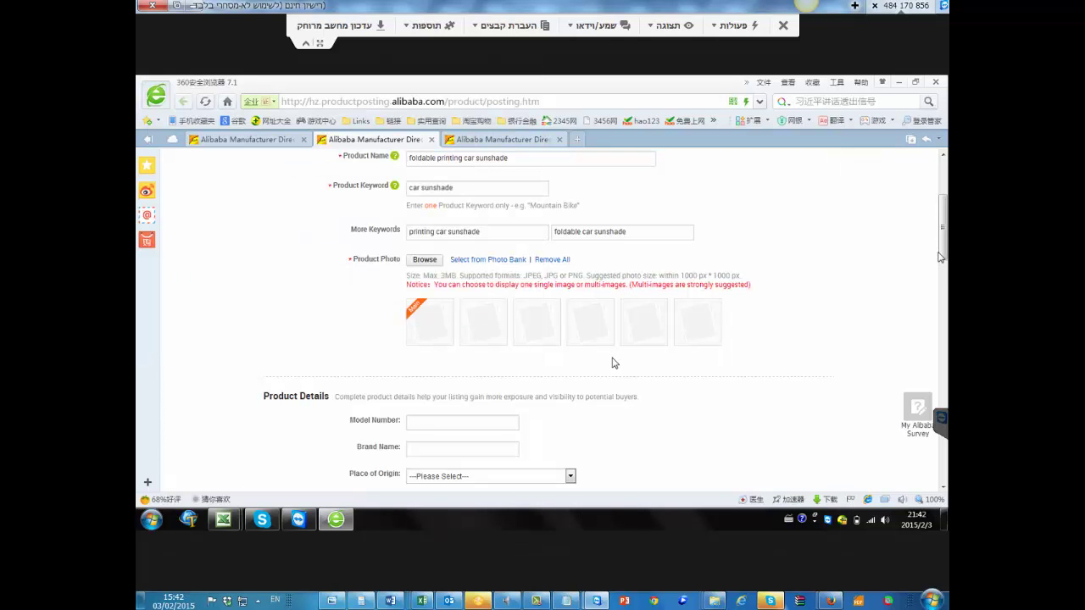
{"action": "scroll", "coordinate": [356, 327], "scroll_direction": "up", "scroll_amount": 2}
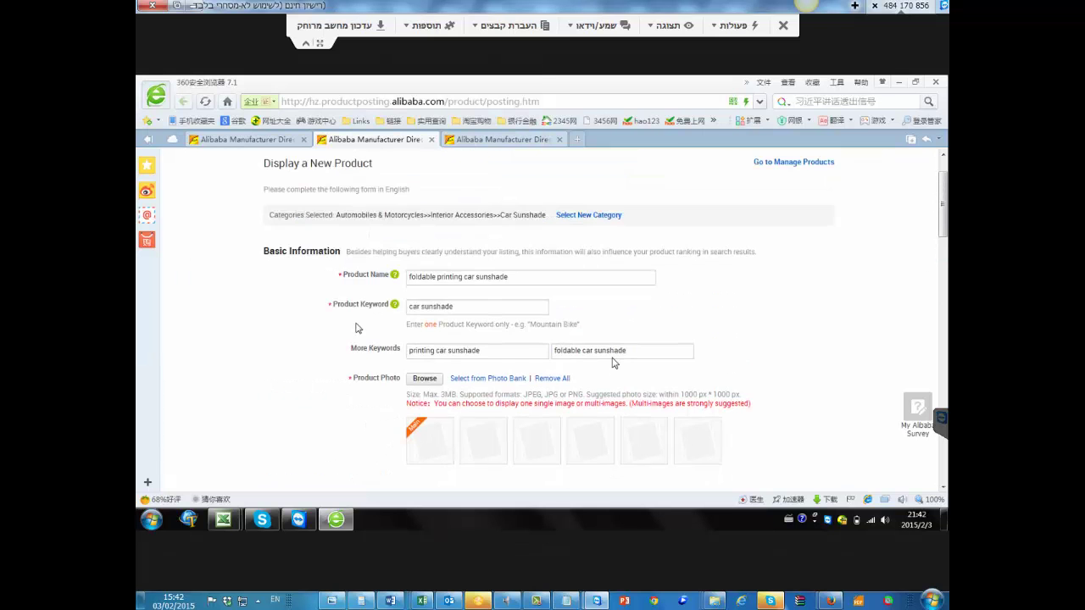
{"action": "scroll", "coordinate": [377, 331], "scroll_direction": "down", "scroll_amount": 2}
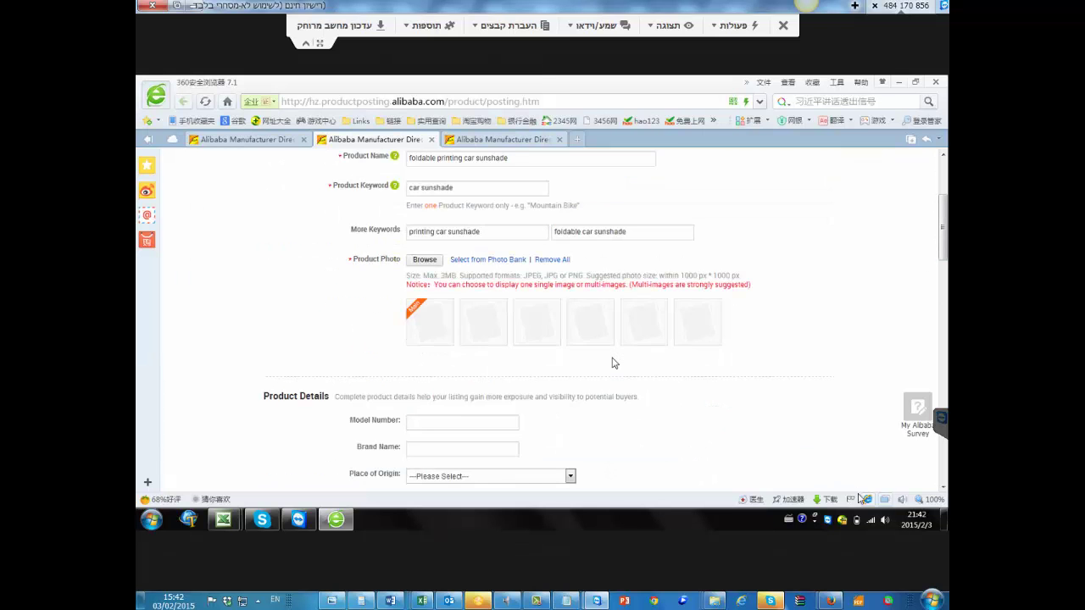
Switch to the desktop and launch QQ
{"action": "left_click", "coordinate": [880, 85]}
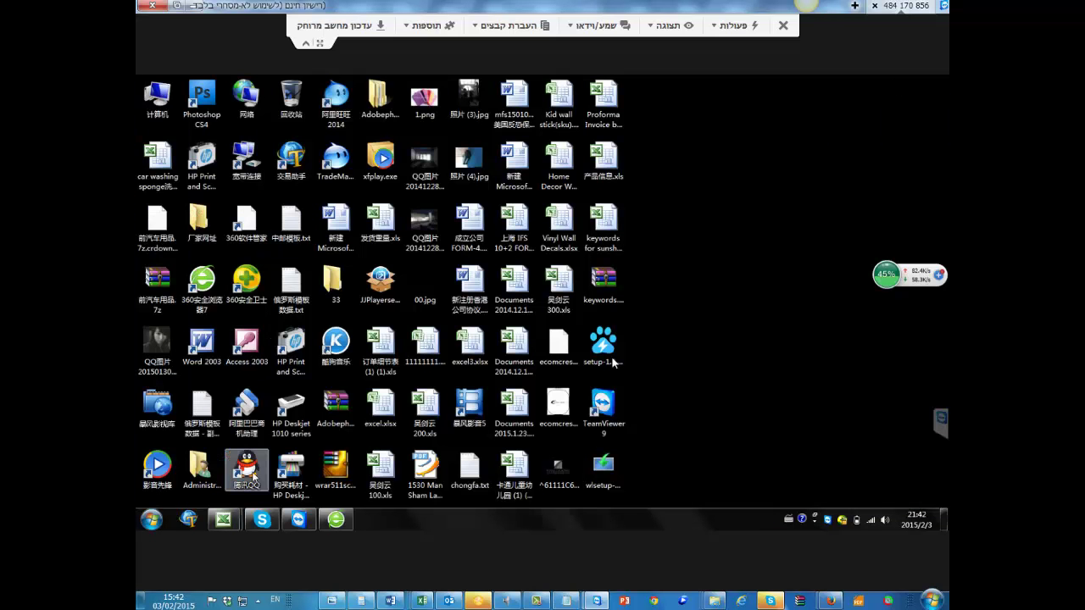
{"action": "double_click", "coordinate": [248, 467]}
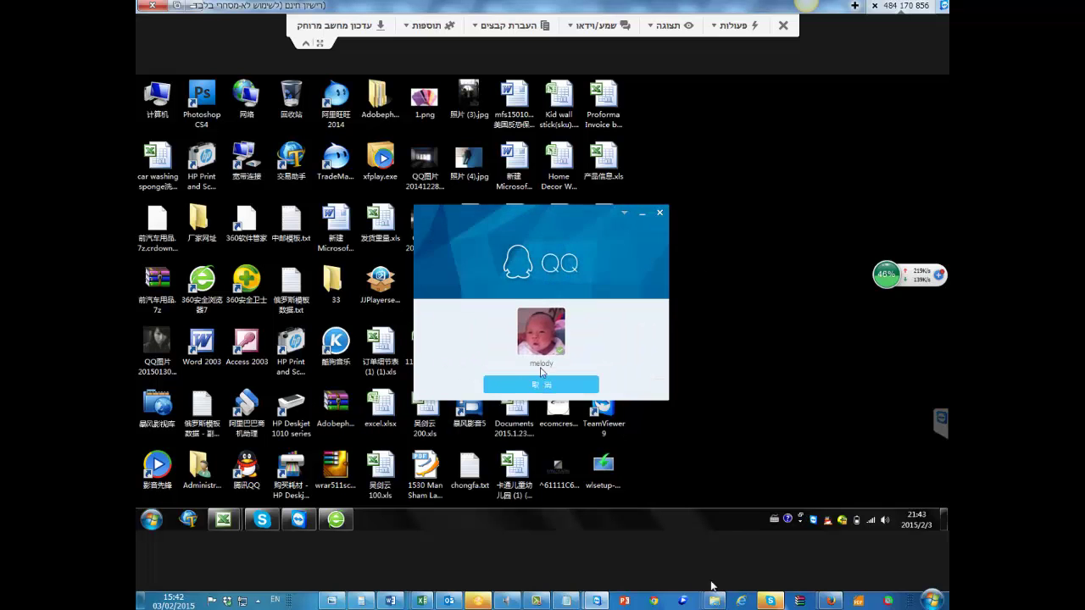
{"action": "left_click", "coordinate": [537, 600]}
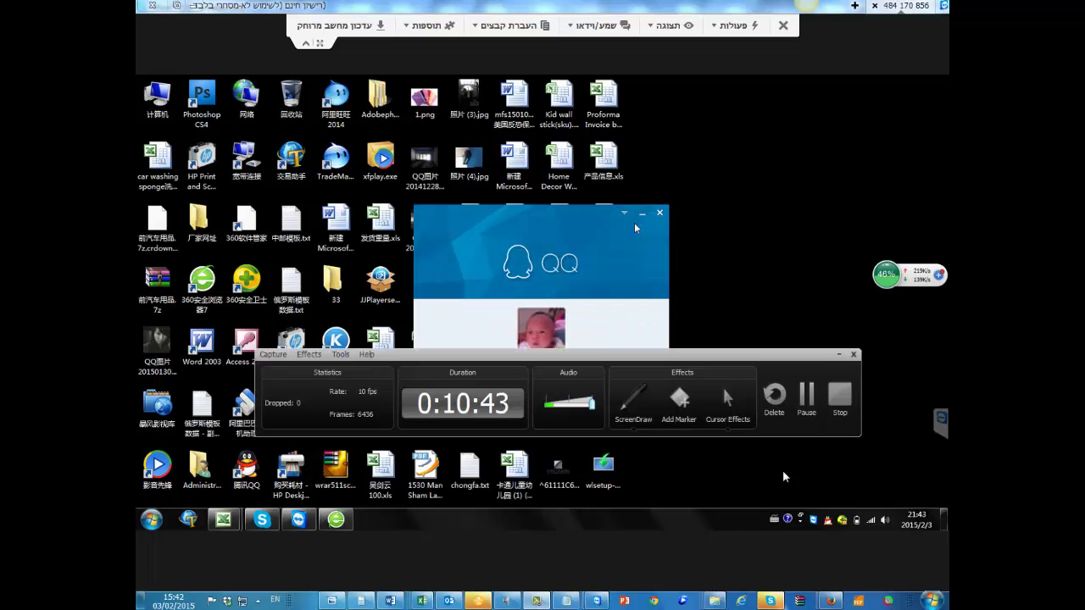
{"action": "left_click", "coordinate": [810, 396]}
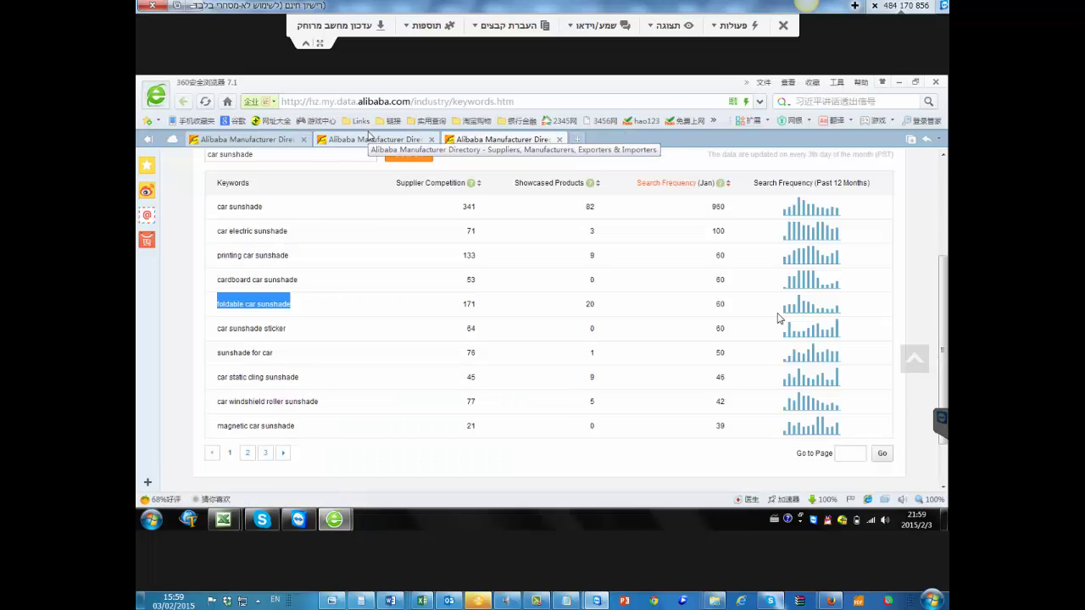
Browse to the 前汽车用品 (1) desktop folder in the product photo picker, and close the picker without choosing a file
{"action": "left_click", "coordinate": [368, 134]}
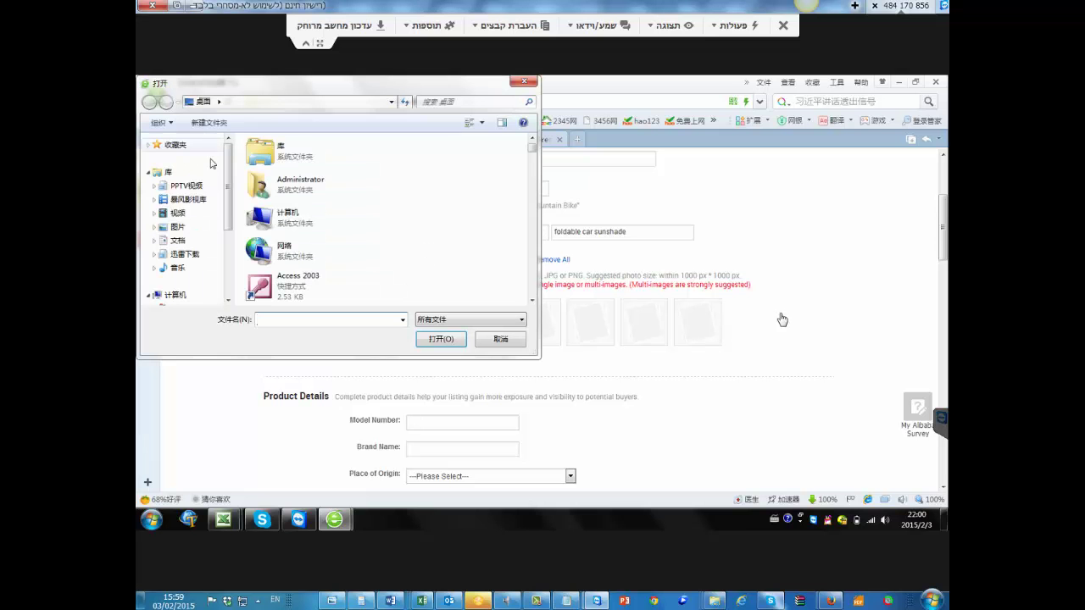
{"action": "left_click_drag", "start_coordinate": [531, 148], "coordinate": [515, 276]}
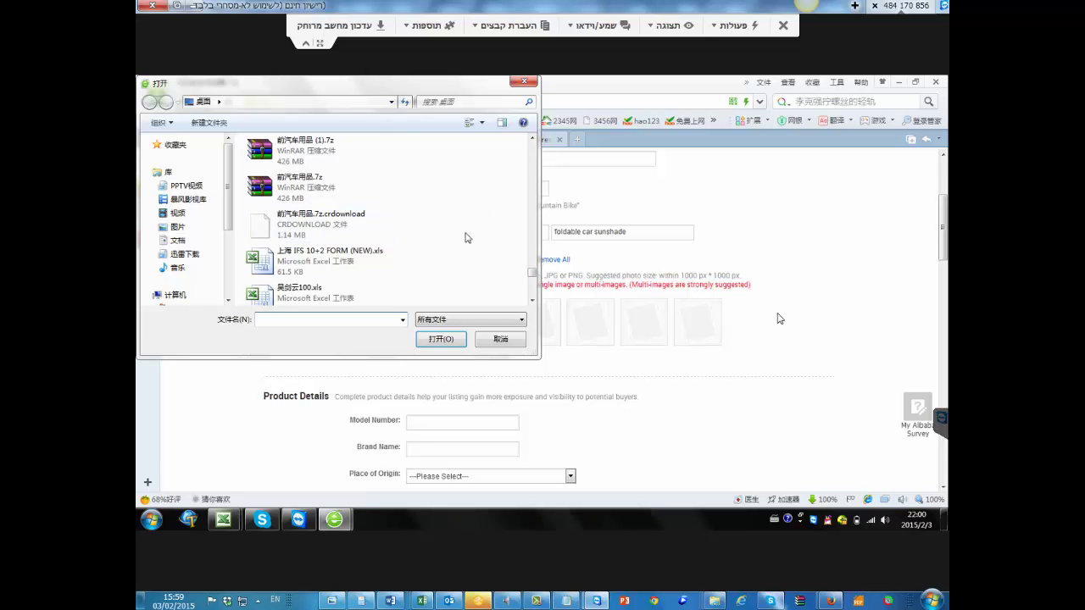
{"action": "left_click_drag", "start_coordinate": [533, 270], "coordinate": [532, 179]}
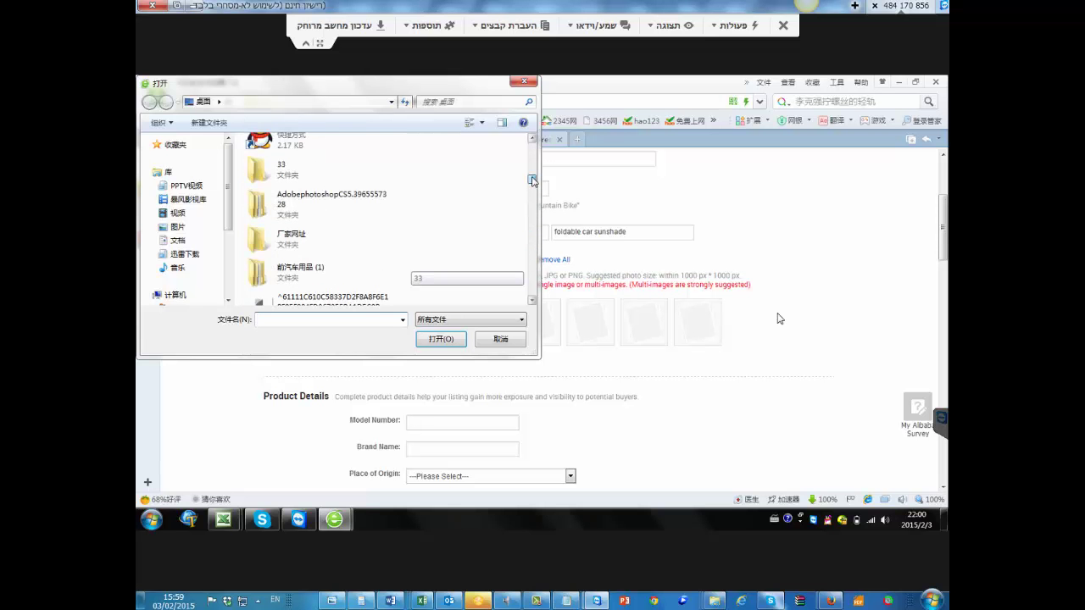
{"action": "left_click", "coordinate": [334, 278]}
{"action": "double_click", "coordinate": [335, 277]}
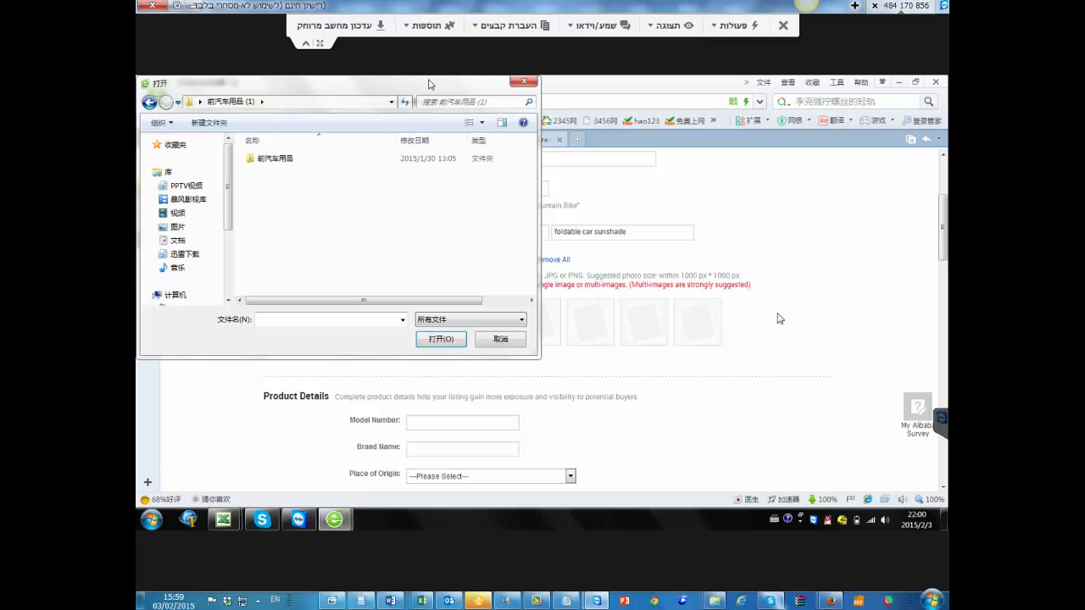
{"action": "left_click_drag", "start_coordinate": [429, 83], "coordinate": [947, 83]}
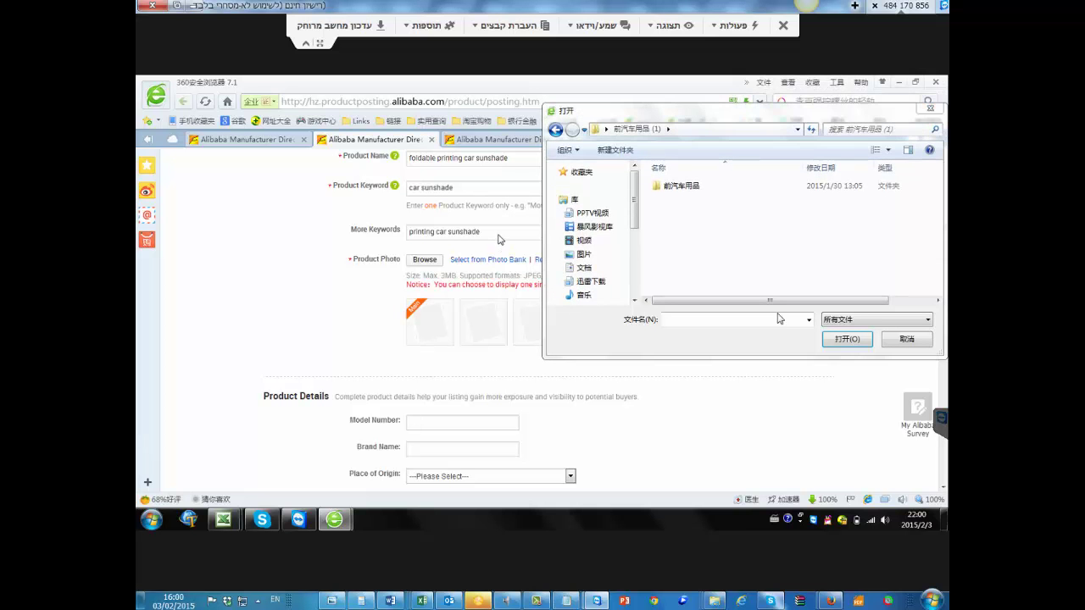
{"action": "left_click", "coordinate": [929, 108]}
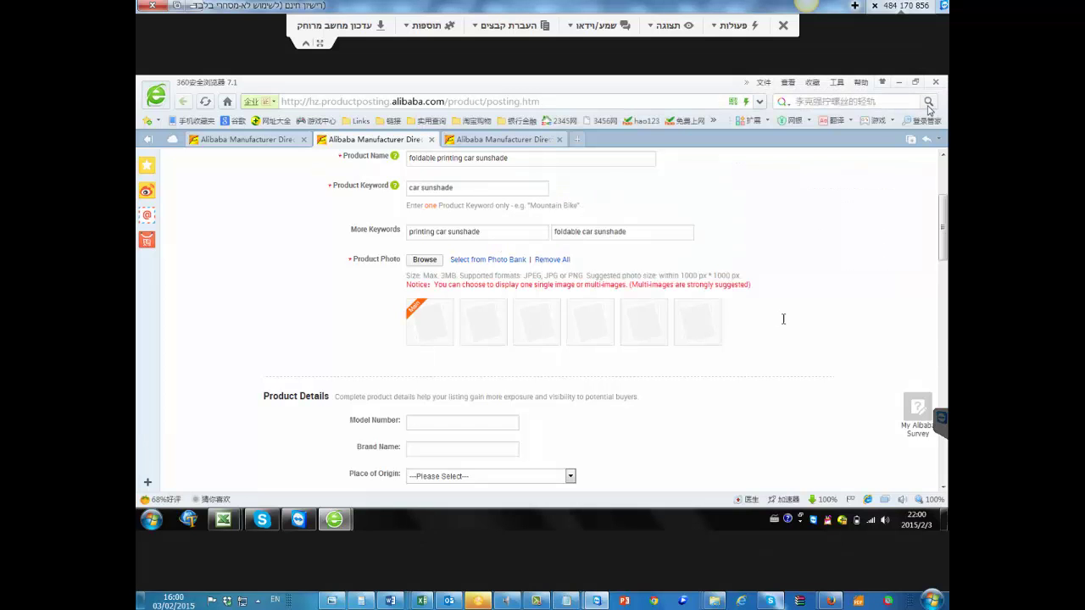
{"action": "left_click_drag", "start_coordinate": [455, 189], "coordinate": [397, 187]}
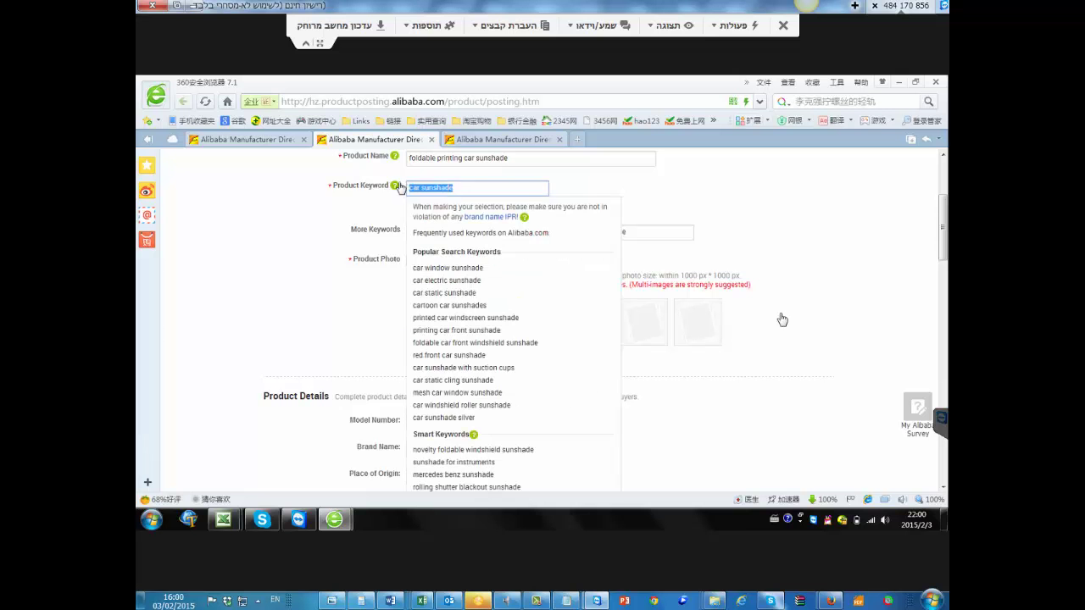
{"action": "left_click", "coordinate": [344, 216]}
{"action": "left_click", "coordinate": [478, 189]}
{"action": "left_click", "coordinate": [473, 186]}
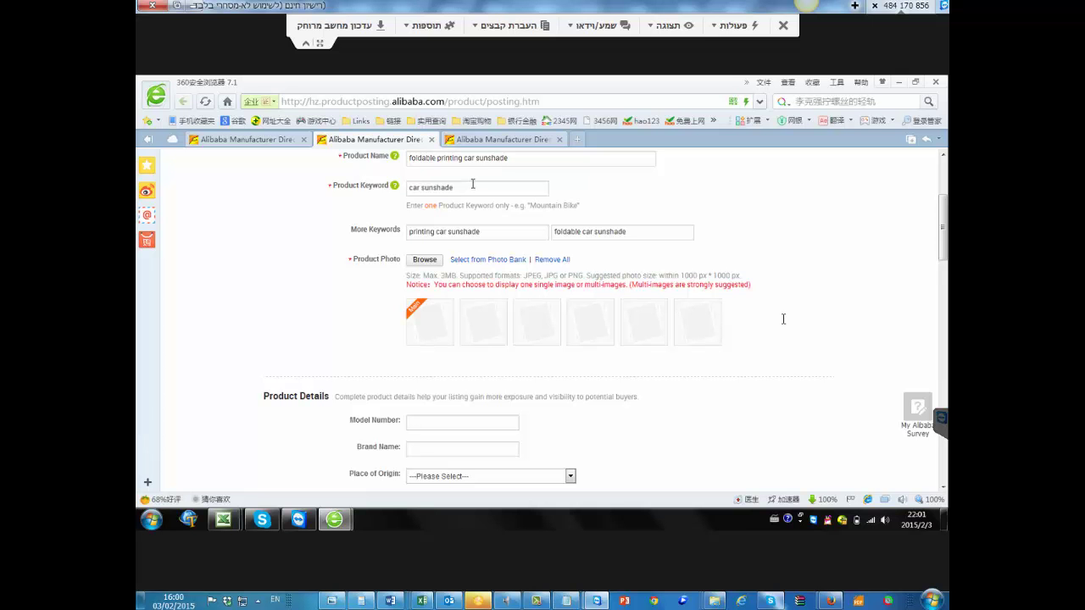
{"action": "left_click_drag", "start_coordinate": [476, 186], "coordinate": [363, 212]}
{"action": "left_click", "coordinate": [365, 212]}
{"action": "left_click_drag", "start_coordinate": [473, 187], "coordinate": [373, 212]}
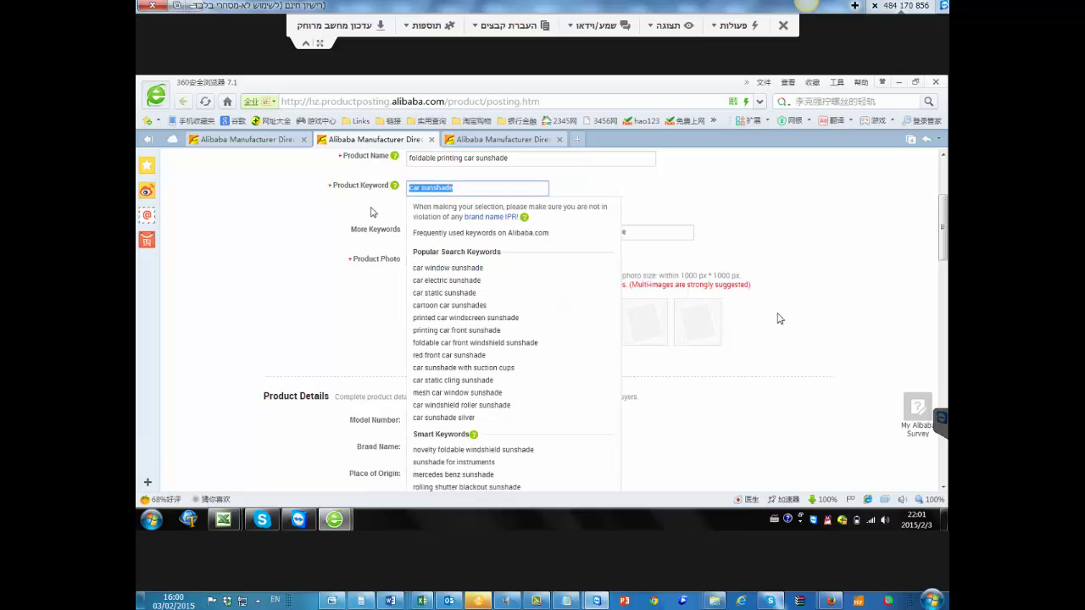
{"action": "left_click", "coordinate": [371, 212]}
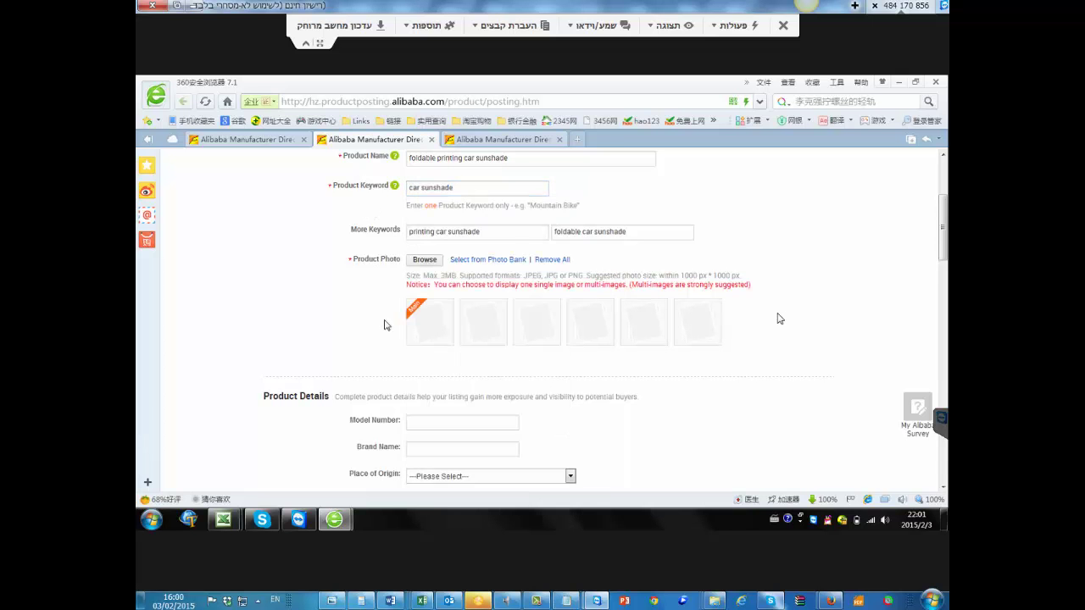
{"action": "left_click", "coordinate": [502, 231]}
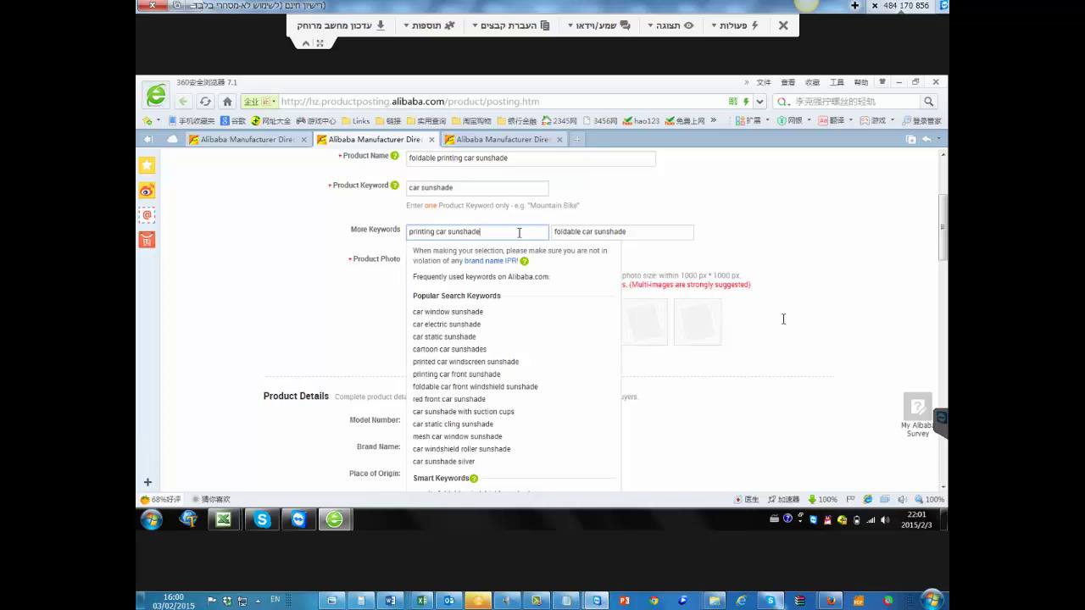
Review the Product Keyword field and both More Keywords fields in the car sunshade listing form
{"action": "left_click_drag", "start_coordinate": [518, 233], "coordinate": [372, 235]}
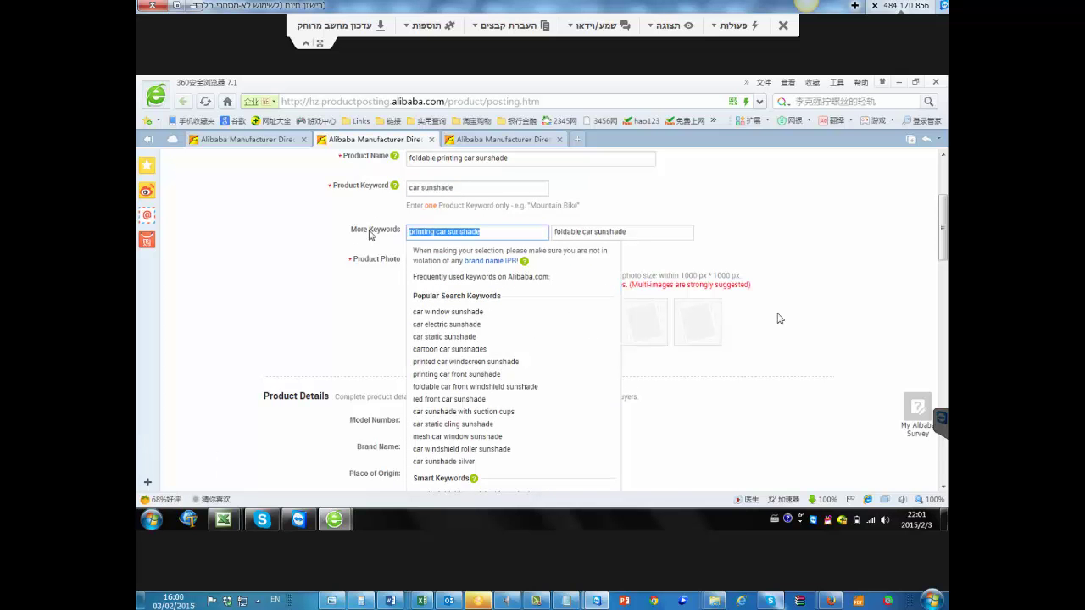
{"action": "left_click", "coordinate": [497, 186]}
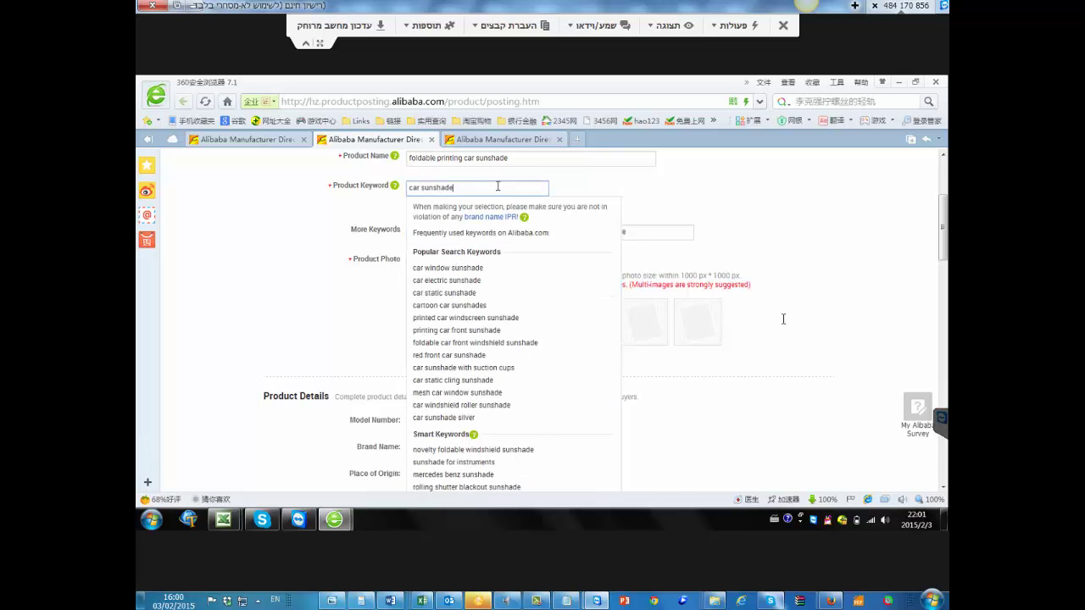
{"action": "left_click", "coordinate": [630, 188]}
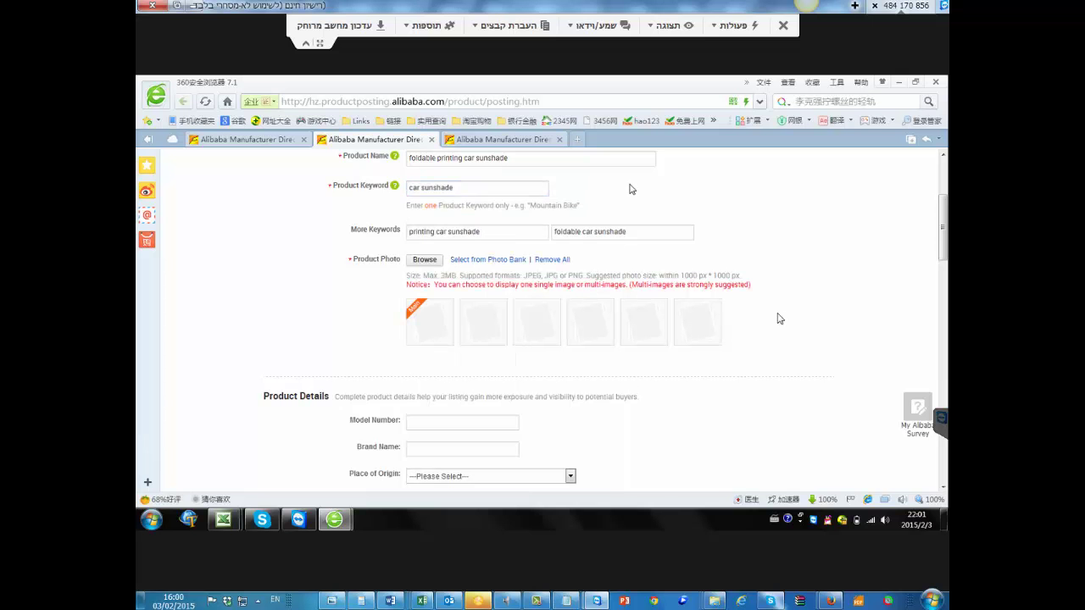
{"action": "left_click", "coordinate": [650, 229]}
{"action": "left_click_drag", "start_coordinate": [559, 224], "coordinate": [528, 227]}
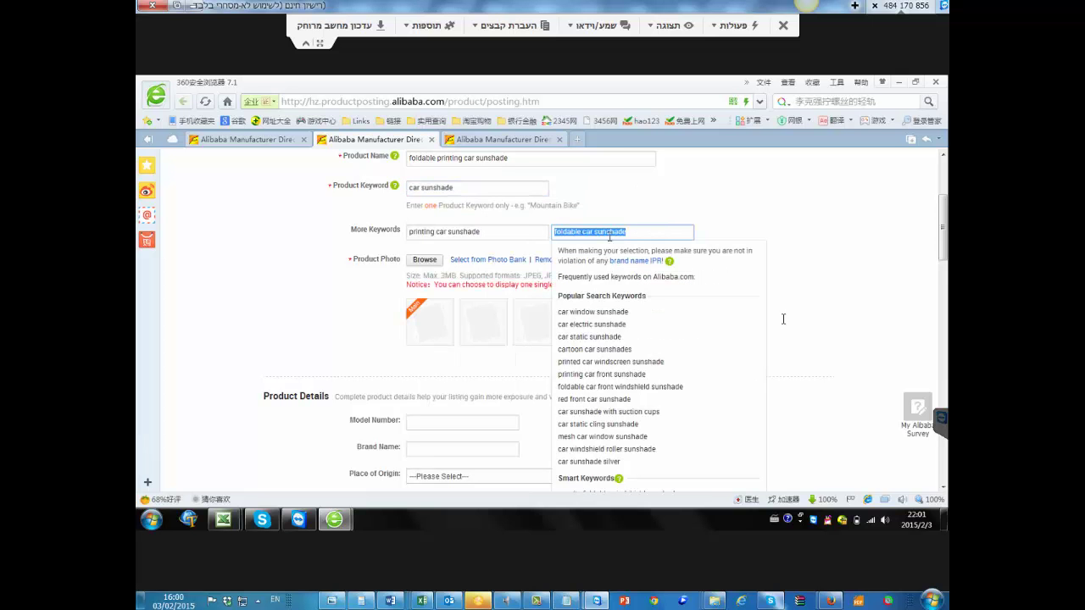
{"action": "left_click", "coordinate": [640, 193]}
{"action": "left_click", "coordinate": [484, 188]}
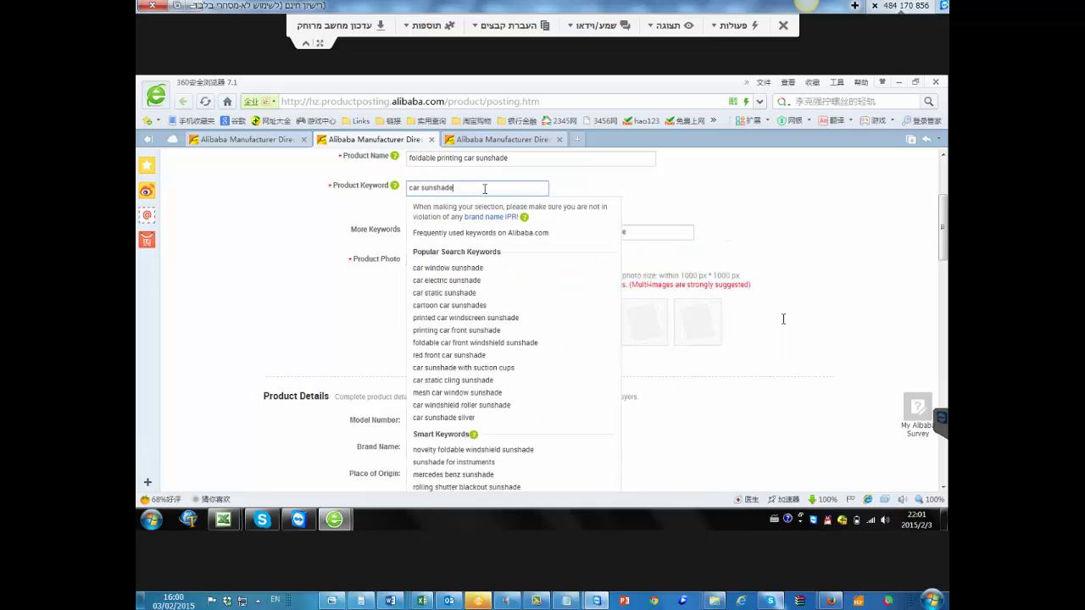
Switch to the keywords for sunshade.xls workbook in Excel and copy "printing car sunshade" from cell C2 to B4
{"action": "mouse_move", "coordinate": [298, 520]}
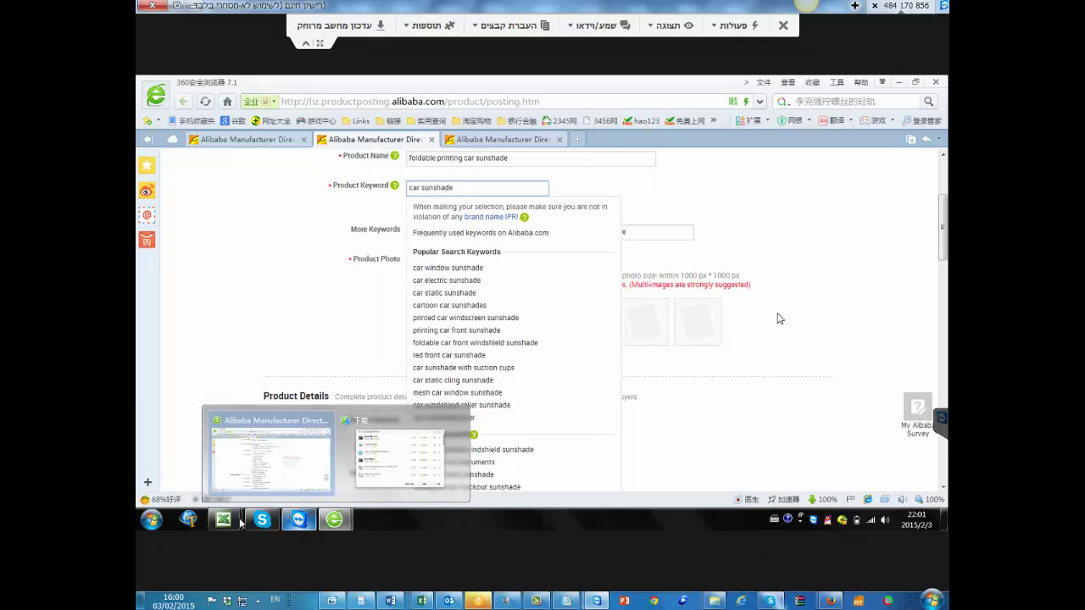
{"action": "mouse_move", "coordinate": [229, 521]}
{"action": "left_click", "coordinate": [373, 458]}
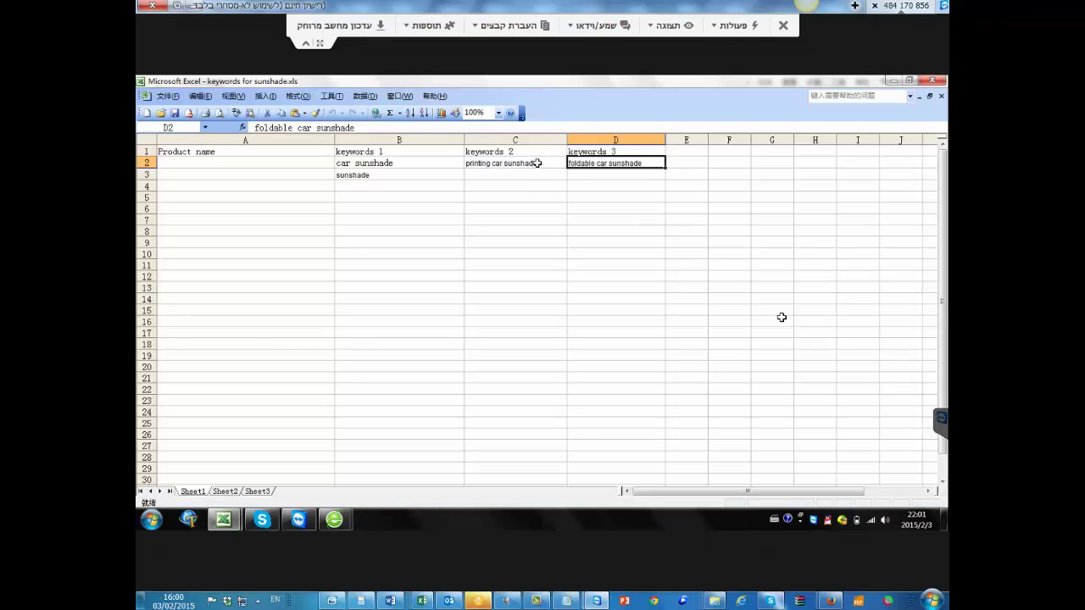
{"action": "left_click", "coordinate": [535, 163]}
{"action": "key", "text": "ctrl+c"}
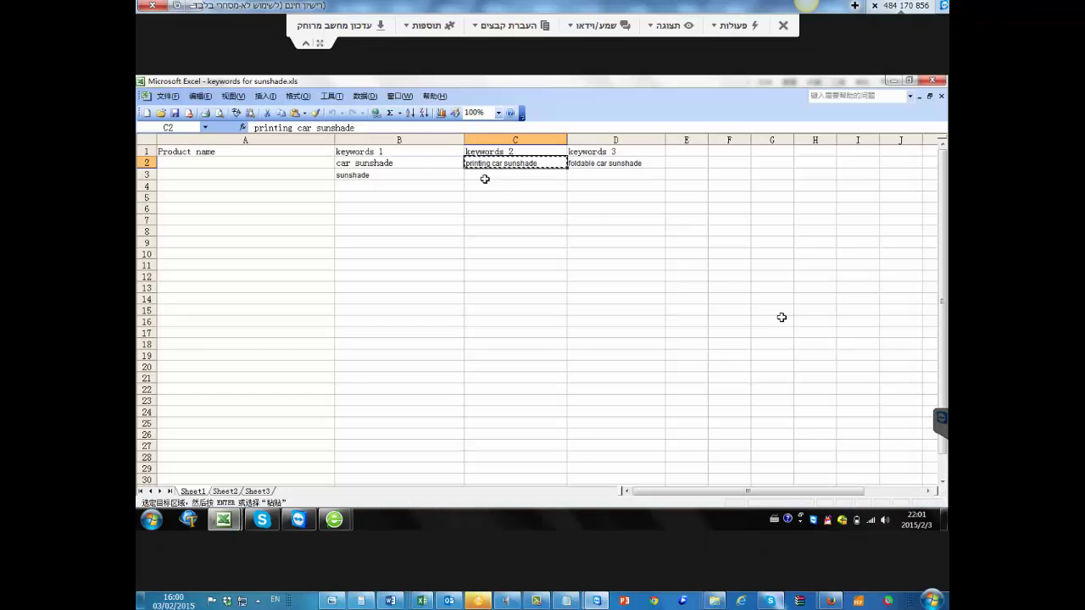
{"action": "left_click", "coordinate": [406, 187]}
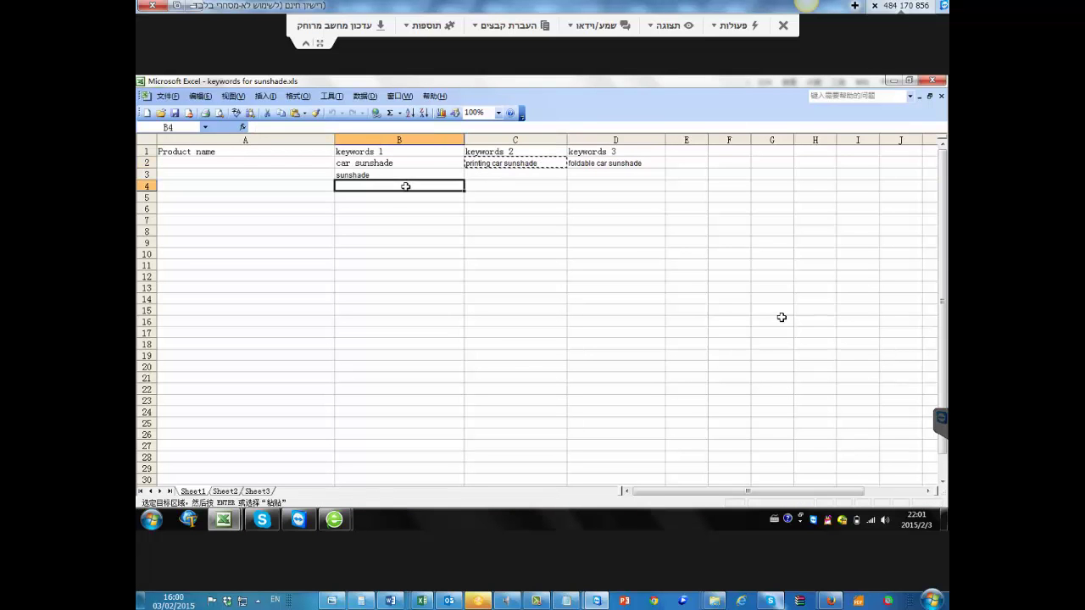
{"action": "key", "text": "ctrl+v"}
{"action": "left_click", "coordinate": [407, 230]}
{"action": "left_click", "coordinate": [403, 188]}
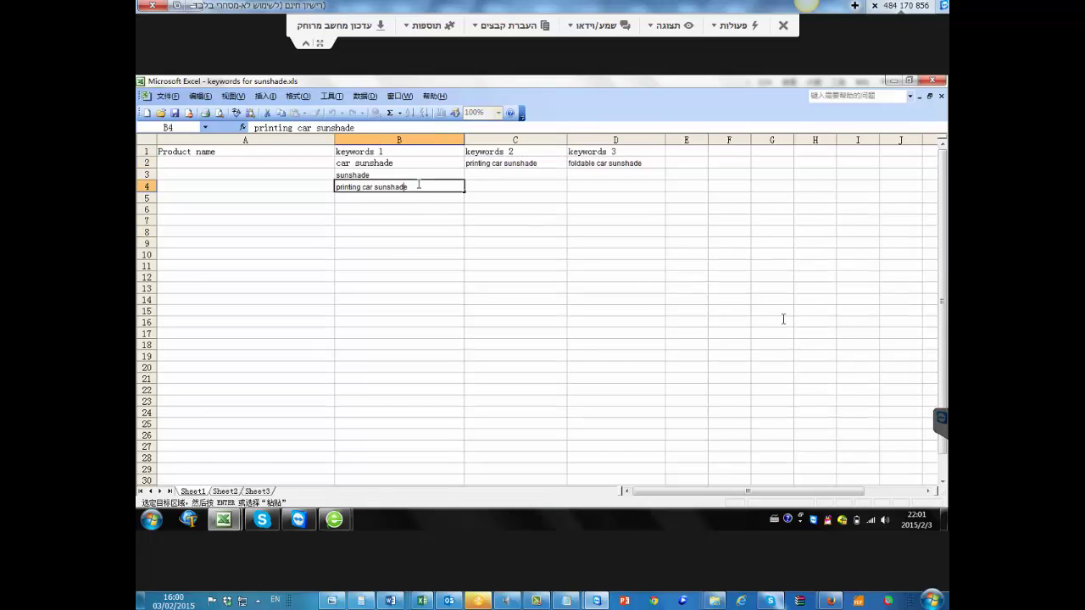
{"action": "key", "text": "F2"}
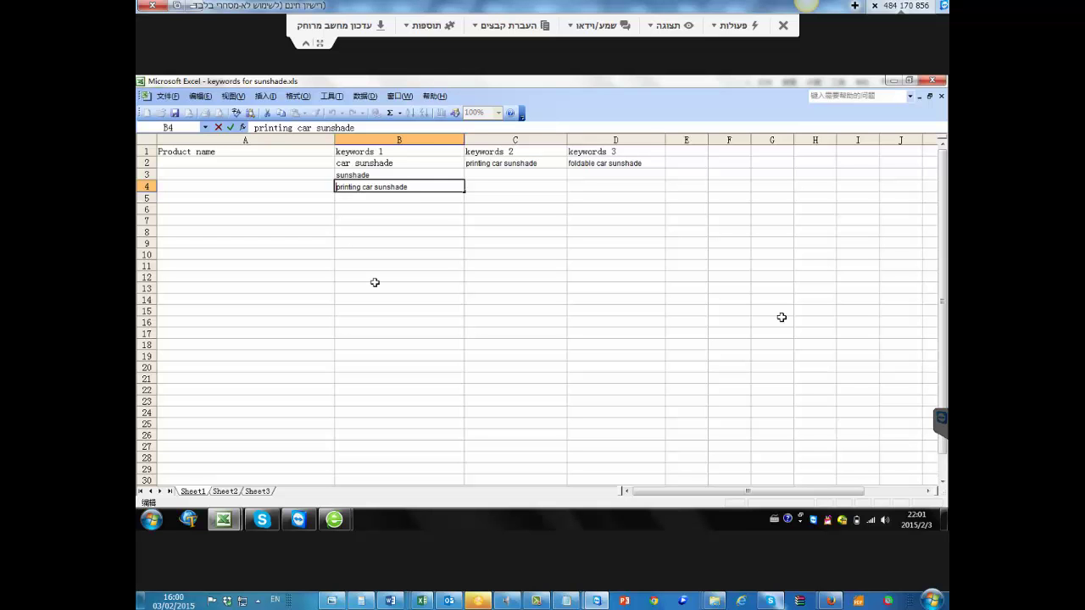
{"action": "left_click_drag", "start_coordinate": [498, 186], "coordinate": [595, 180]}
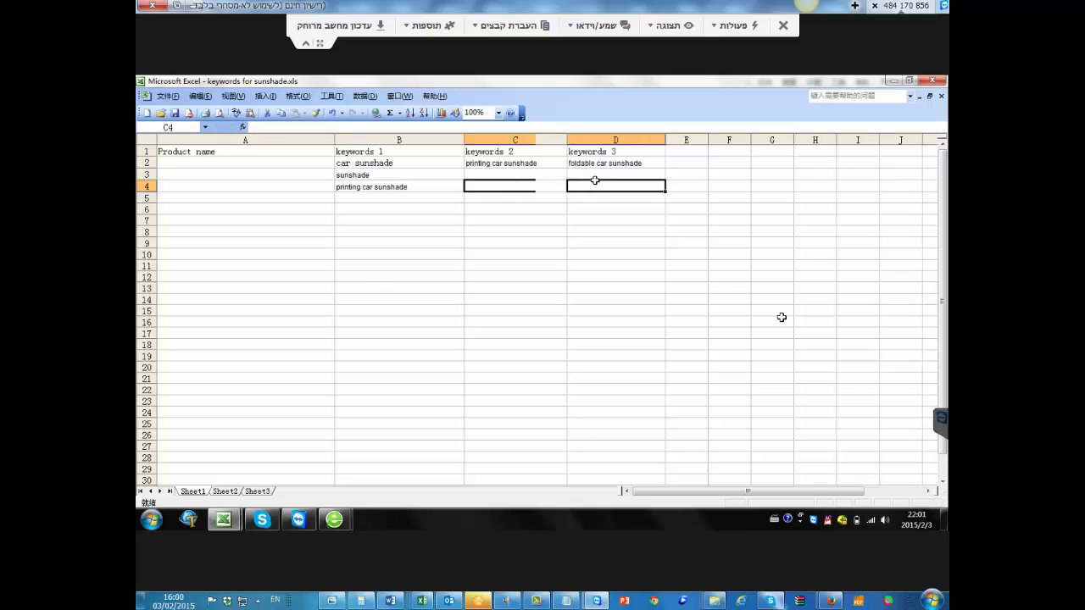
{"action": "left_click", "coordinate": [570, 299]}
Copy "foldable car sunshade" from cell D2 into cell B5
{"action": "left_click", "coordinate": [614, 163]}
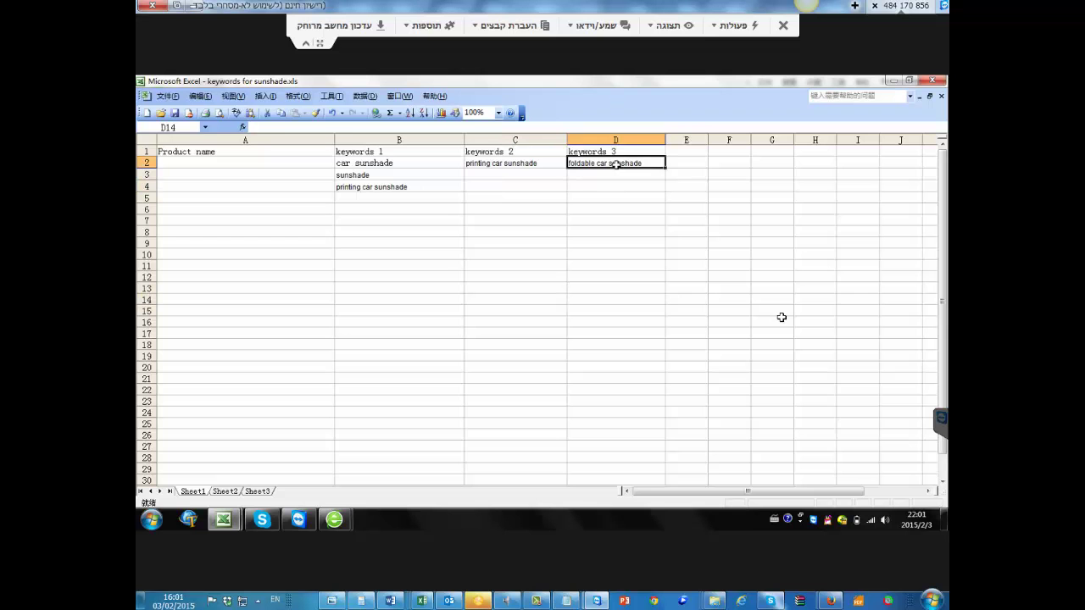
{"action": "key", "text": "ctrl+c"}
{"action": "left_click", "coordinate": [409, 198]}
{"action": "key", "text": "ctrl+v"}
{"action": "left_click", "coordinate": [401, 244], "text": "ctrl"}
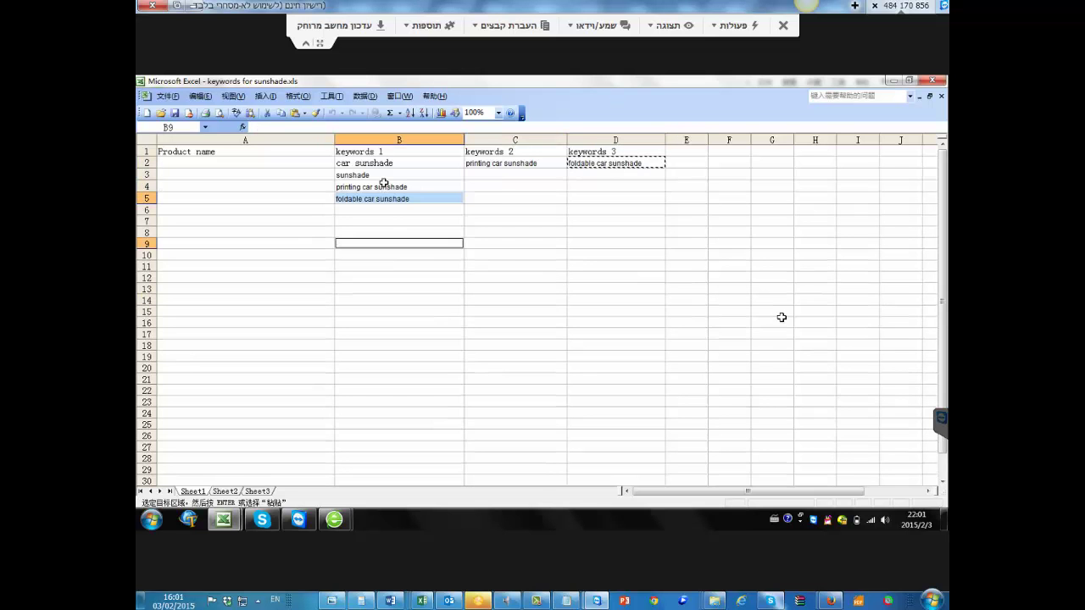
Clear the keyword "sunshade" from cell B3
{"action": "left_click", "coordinate": [380, 174]}
{"action": "key", "text": "Delete"}
{"action": "left_click", "coordinate": [387, 253]}
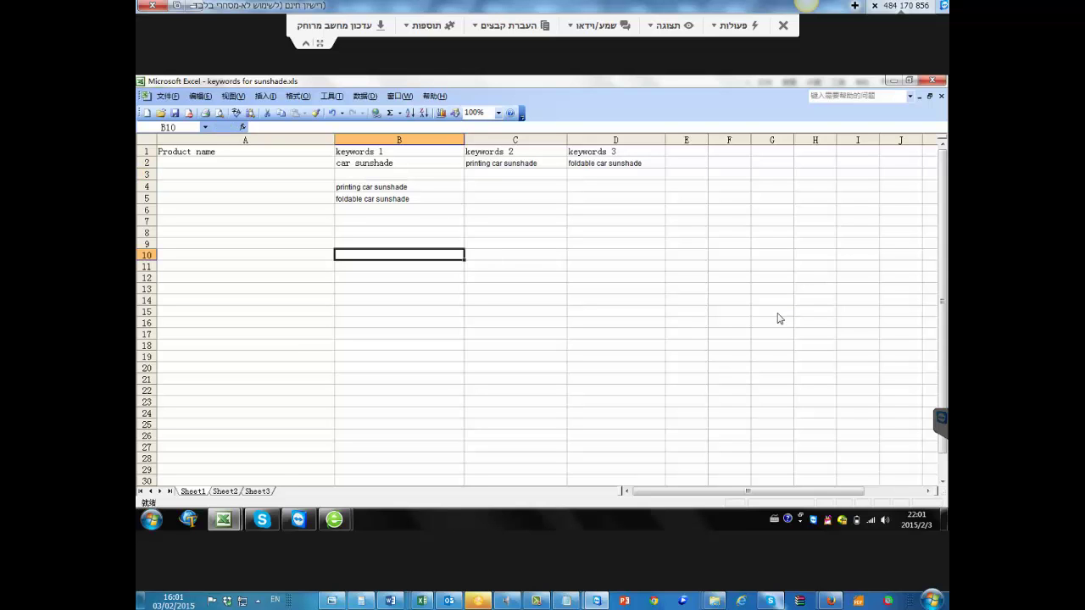
{"action": "left_click", "coordinate": [436, 347]}
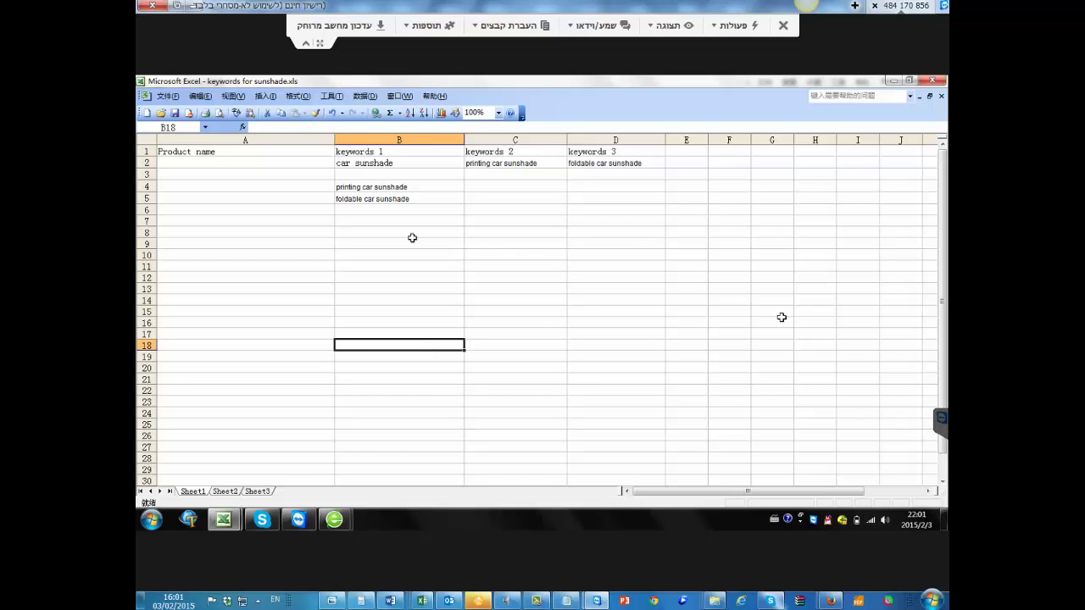
Compare the three keywords across row 2 with the keywords listed down the keywords 1 column
{"action": "left_click", "coordinate": [398, 162]}
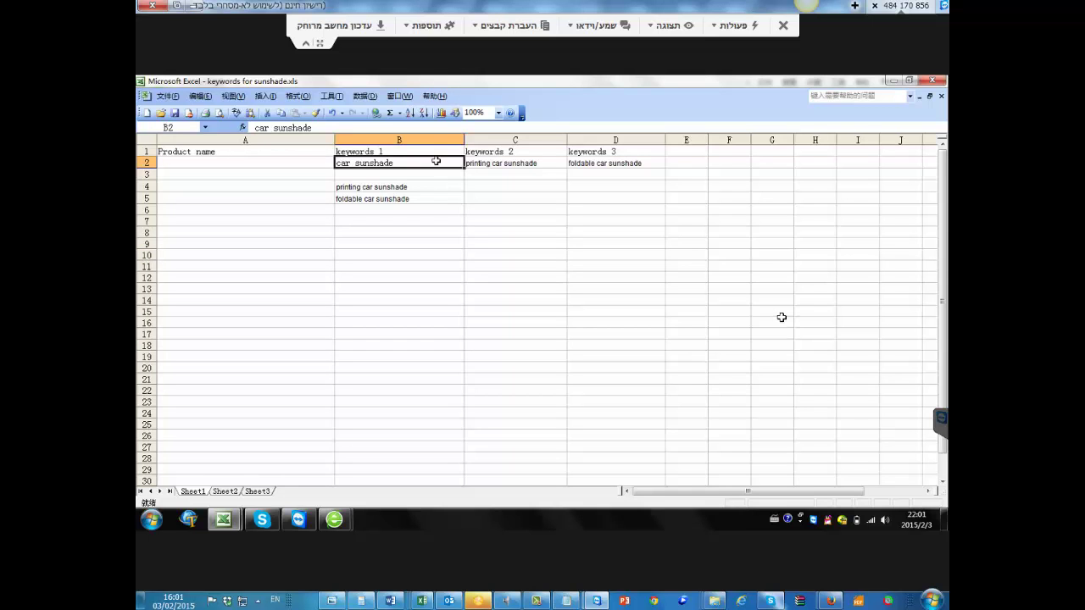
{"action": "left_click", "coordinate": [411, 174]}
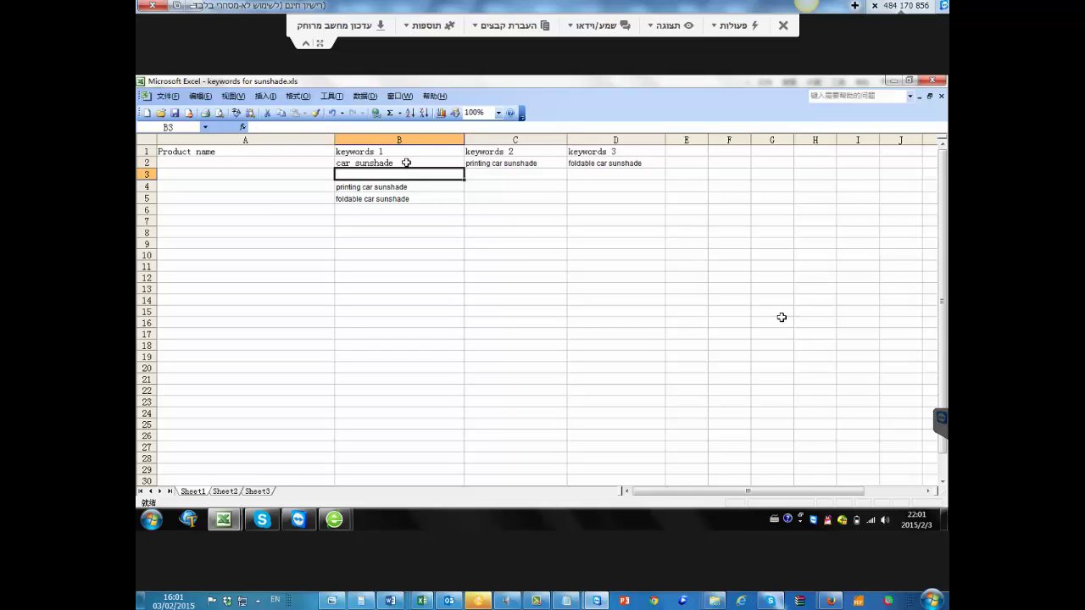
{"action": "left_click", "coordinate": [405, 166]}
{"action": "left_click", "coordinate": [404, 177]}
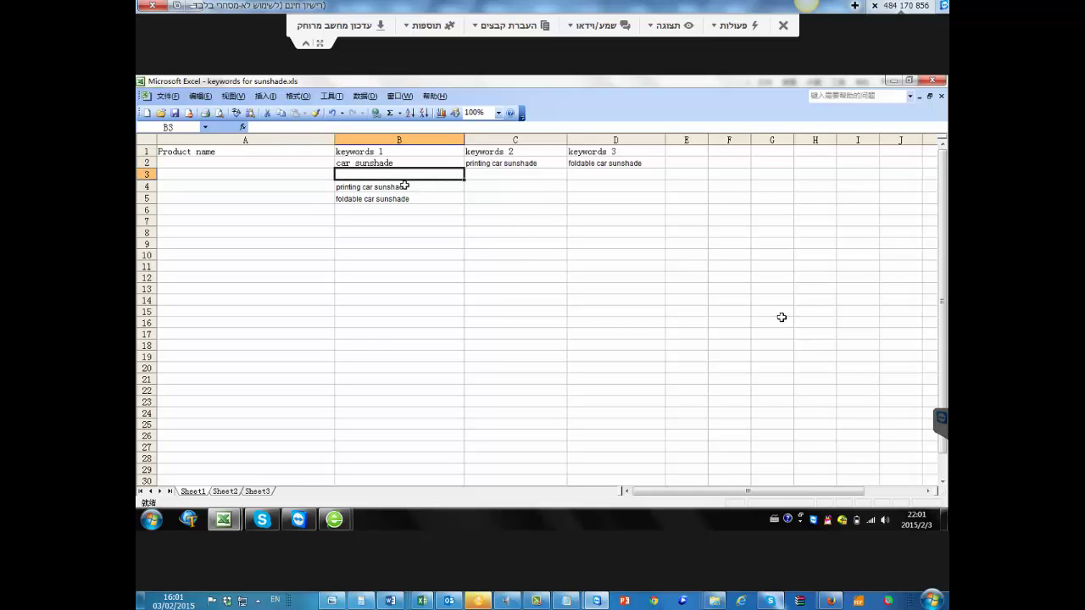
{"action": "left_click", "coordinate": [486, 161]}
{"action": "left_click", "coordinate": [373, 183]}
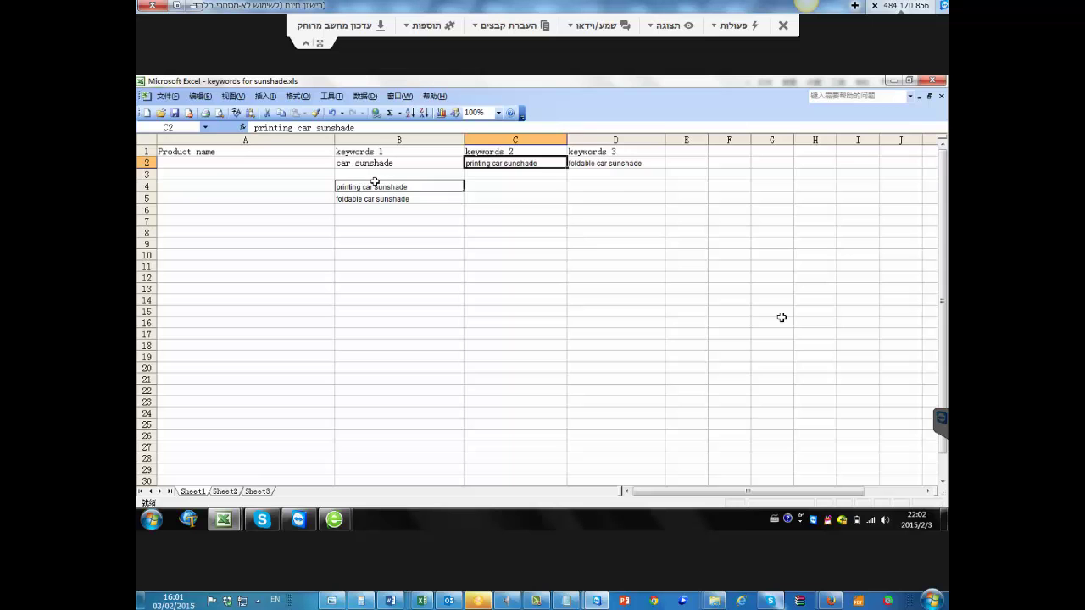
{"action": "left_click", "coordinate": [587, 162]}
{"action": "left_click", "coordinate": [378, 200]}
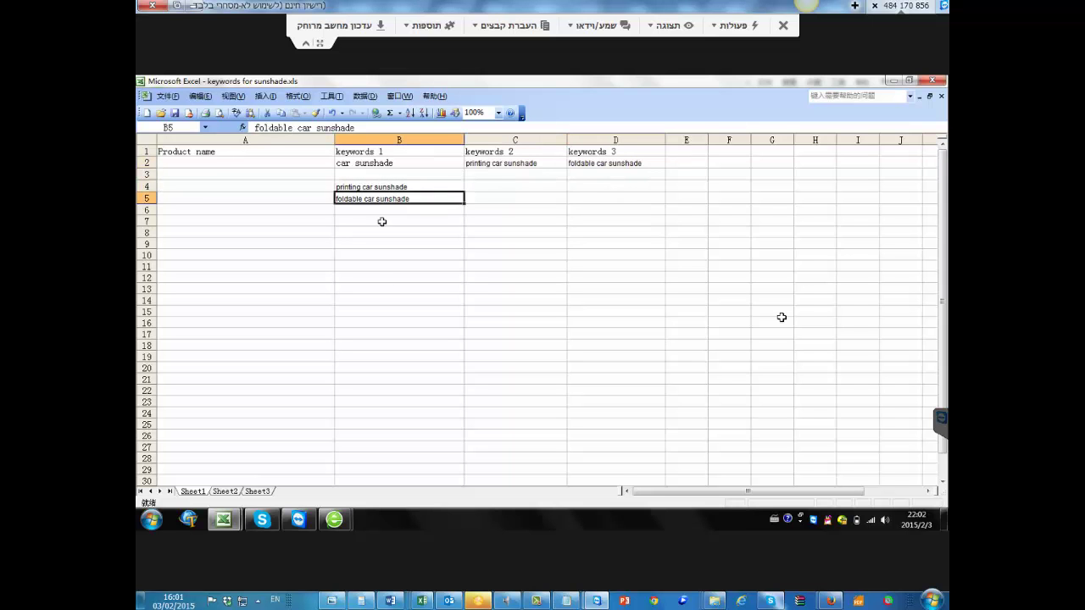
{"action": "left_click", "coordinate": [384, 289]}
{"action": "left_click", "coordinate": [521, 161]}
{"action": "left_click", "coordinate": [412, 161]}
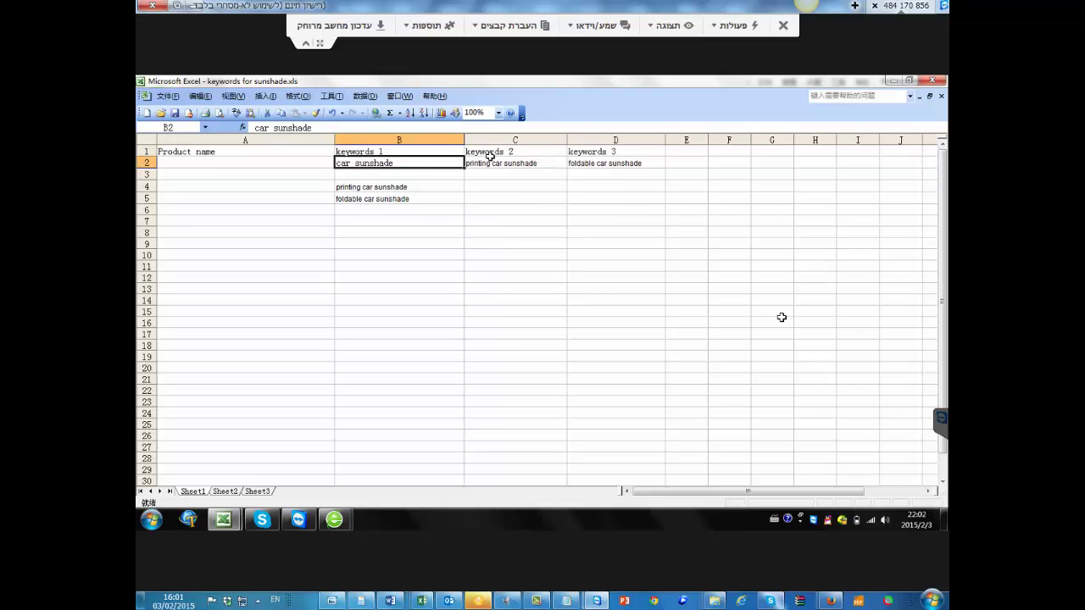
{"action": "left_click", "coordinate": [505, 166]}
{"action": "left_click", "coordinate": [388, 161]}
{"action": "left_click", "coordinate": [381, 196]}
{"action": "left_click_drag", "start_coordinate": [402, 160], "coordinate": [621, 155]}
{"action": "left_click", "coordinate": [412, 256]}
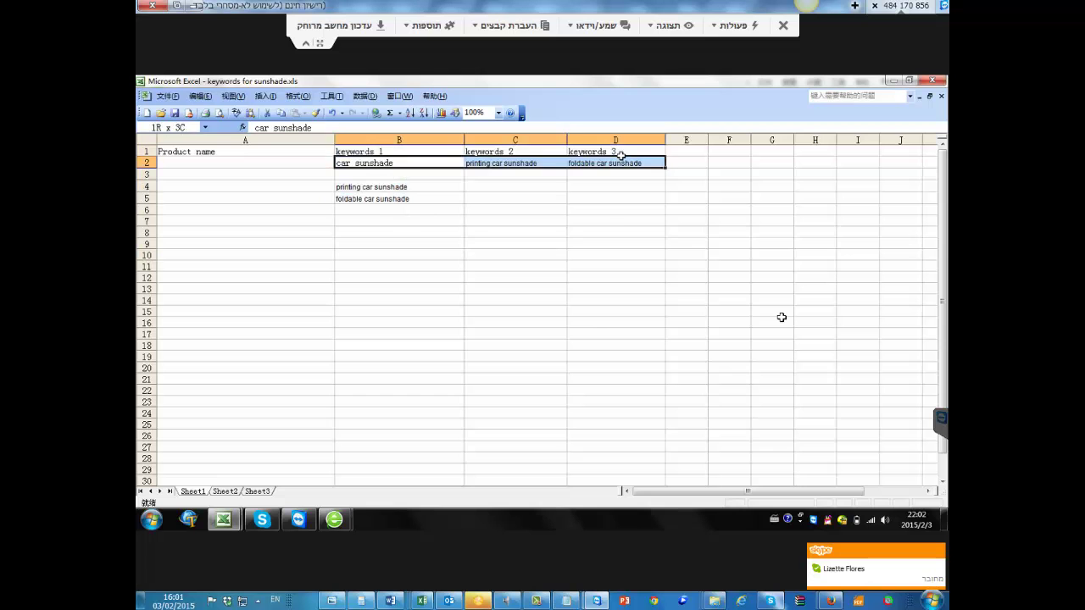
{"action": "left_click", "coordinate": [616, 219]}
{"action": "mouse_move", "coordinate": [298, 519]}
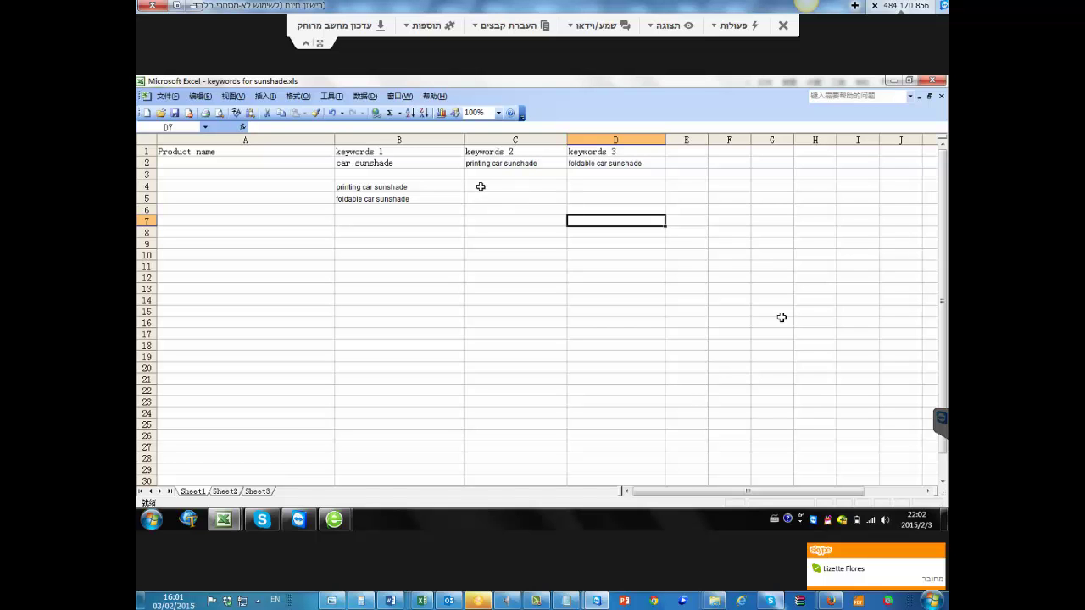
Copy "printing car sunshade" from cell B4, switch to the Biz Trends Hot Keywords page in the browser, and search for it
{"action": "left_click", "coordinate": [419, 185]}
{"action": "key", "text": "ctrl+c"}
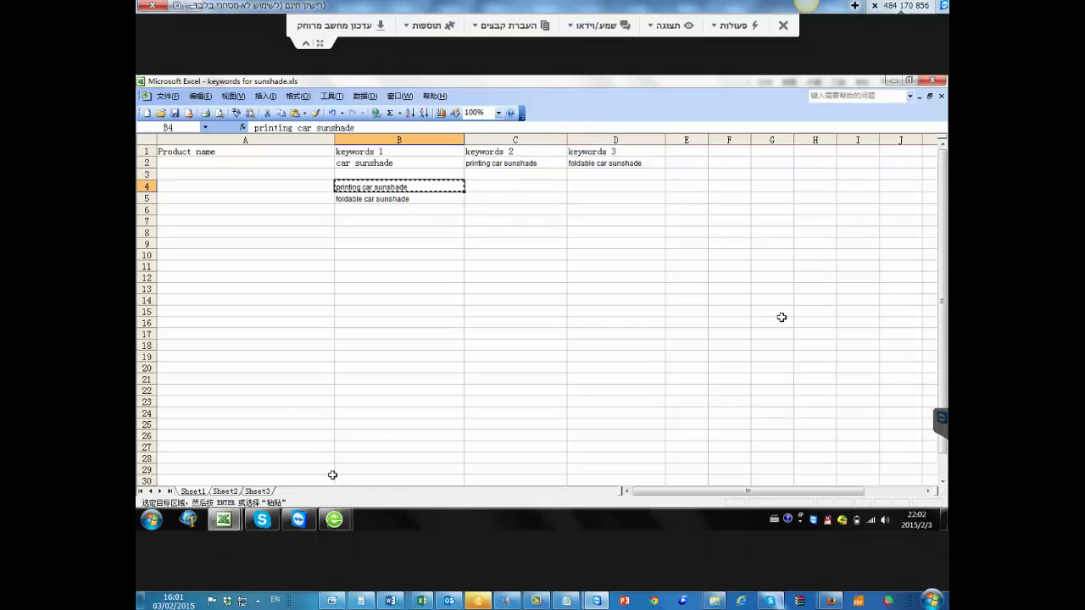
{"action": "mouse_move", "coordinate": [334, 519]}
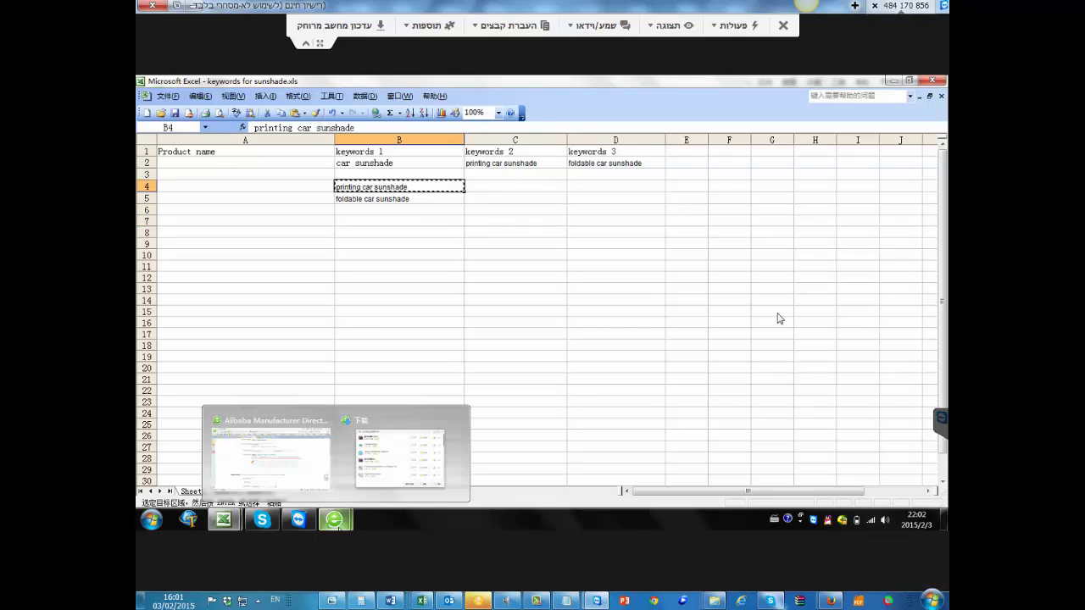
{"action": "left_click", "coordinate": [303, 464]}
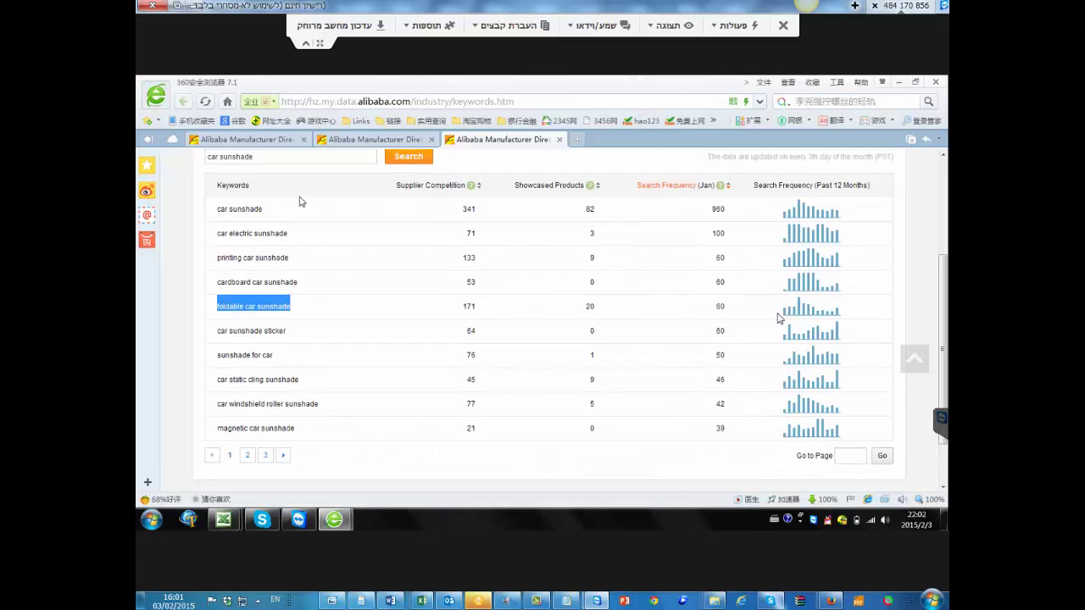
{"action": "scroll", "coordinate": [300, 201], "scroll_direction": "up", "scroll_amount": 3}
{"action": "triple_click", "coordinate": [250, 273]}
{"action": "key", "text": "ctrl+v"}
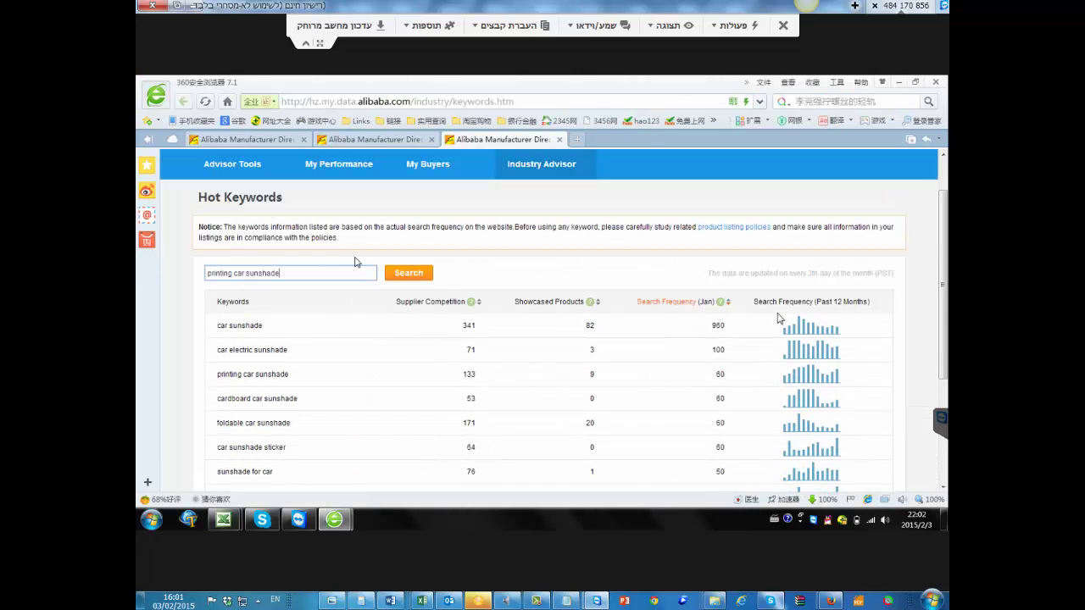
{"action": "left_click", "coordinate": [409, 272]}
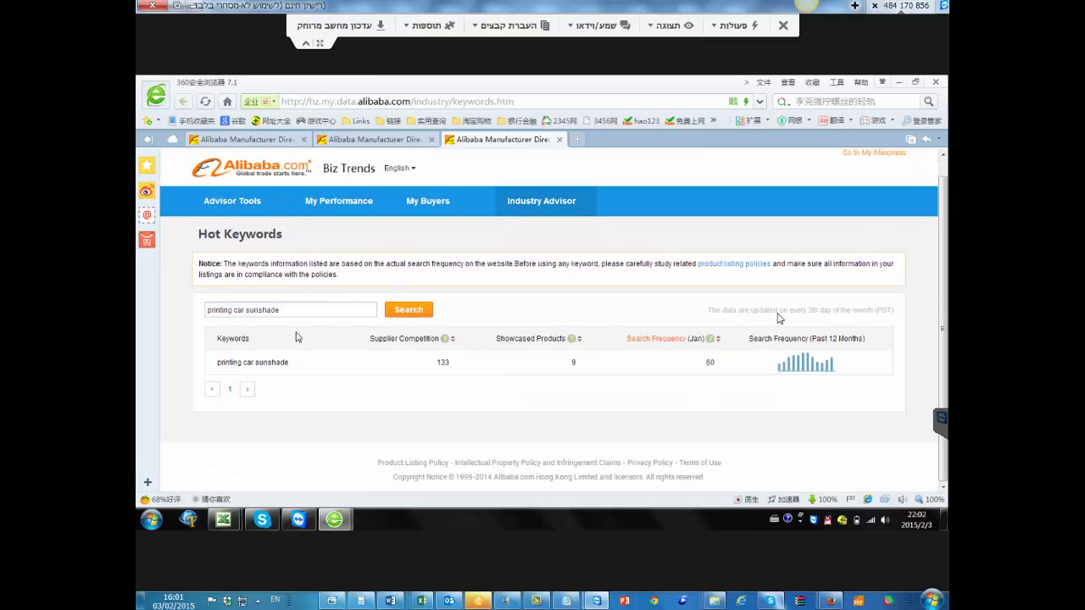
{"action": "left_click", "coordinate": [303, 310]}
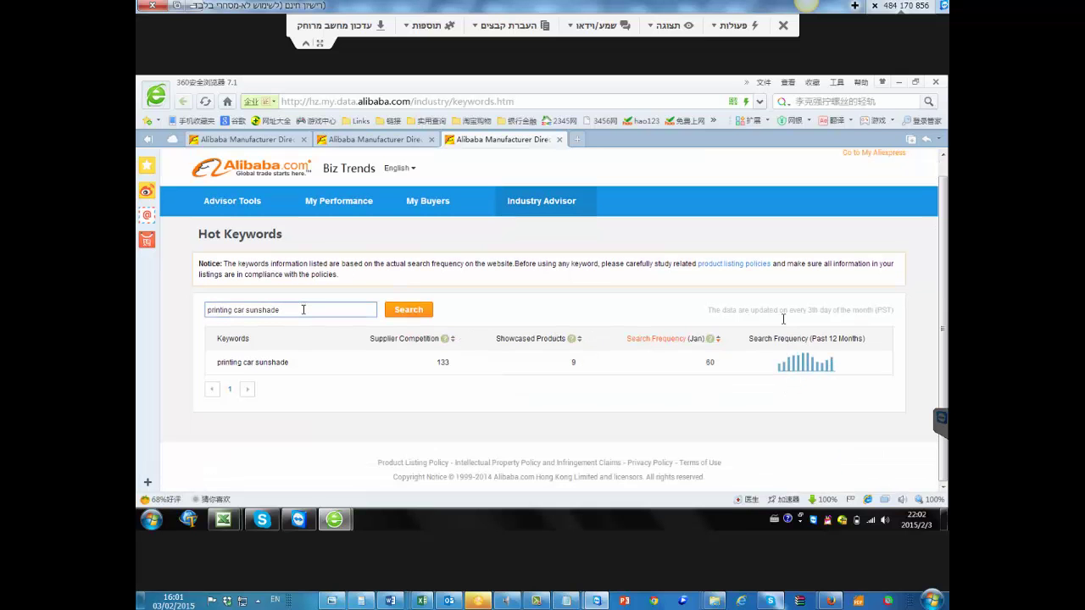
{"action": "mouse_move", "coordinate": [299, 519]}
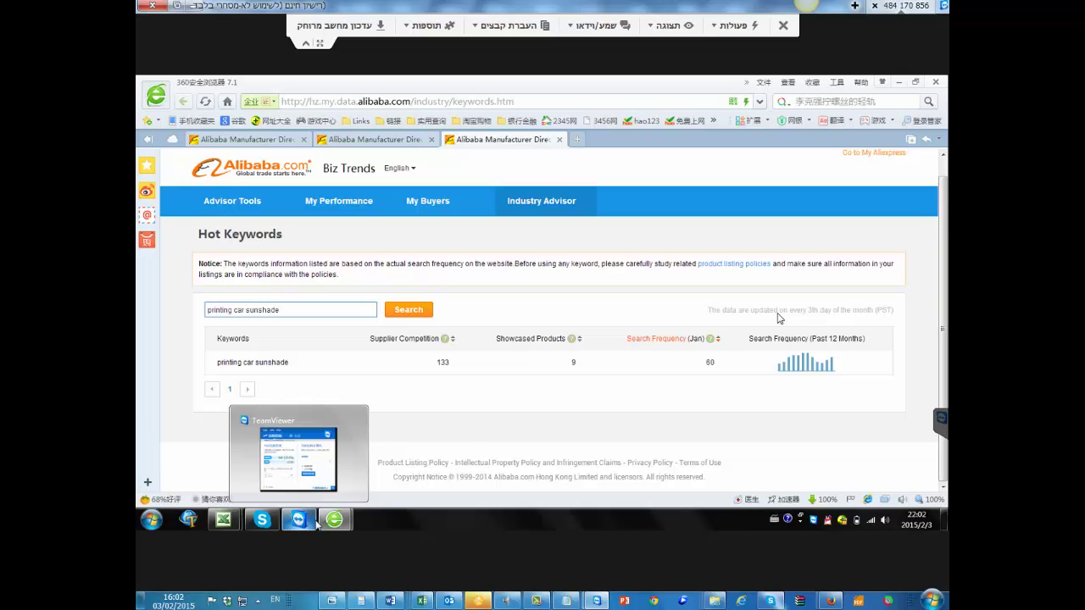
{"action": "mouse_move", "coordinate": [339, 520]}
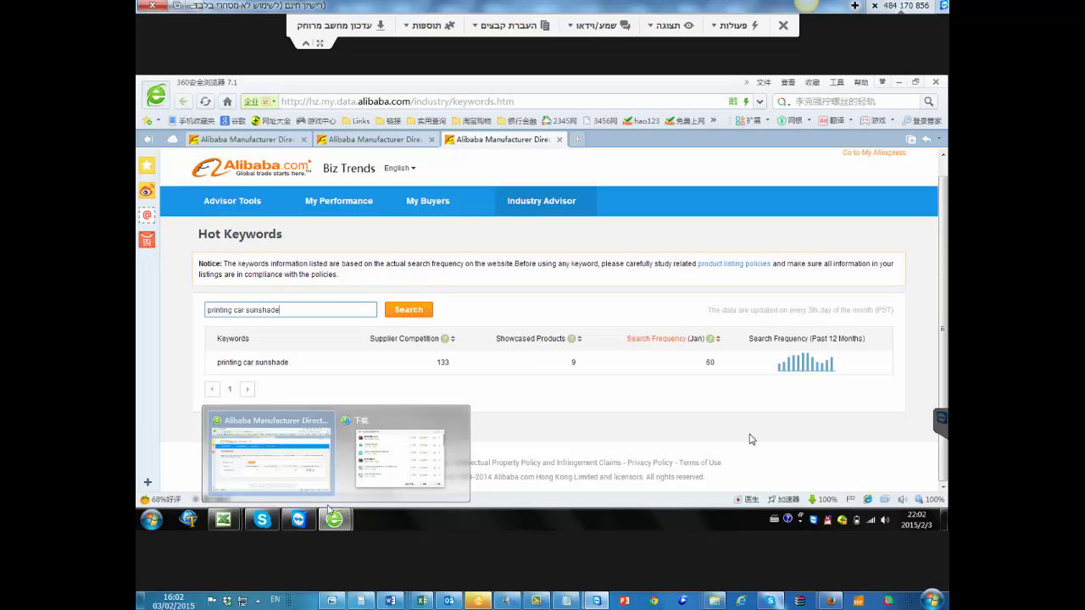
{"action": "mouse_move", "coordinate": [238, 521]}
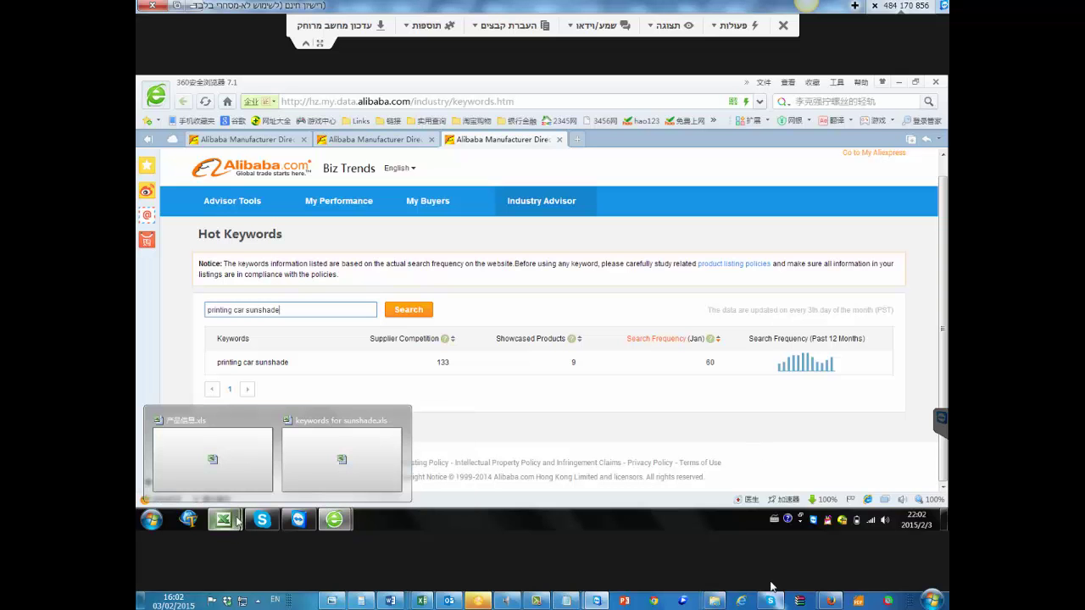
{"action": "mouse_move", "coordinate": [590, 594]}
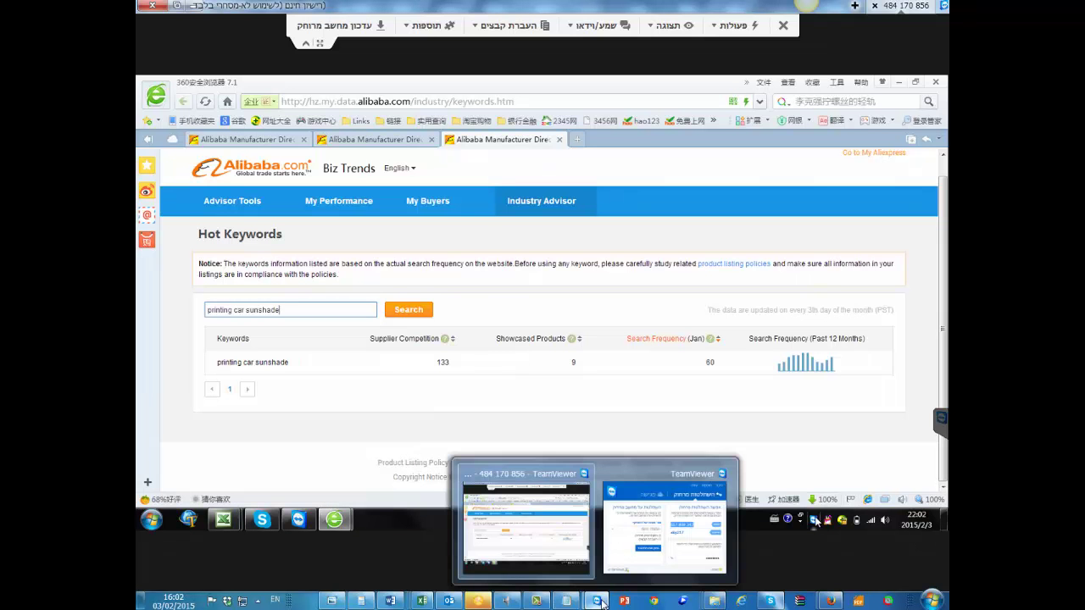
{"action": "left_click", "coordinate": [565, 543]}
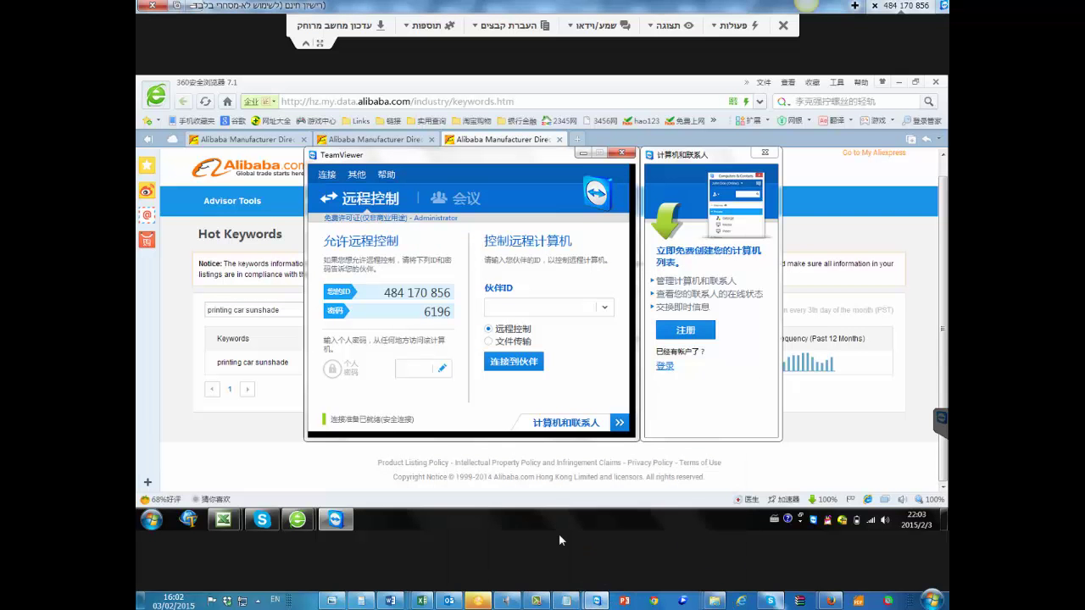
{"action": "left_click", "coordinate": [597, 603]}
{"action": "left_click", "coordinate": [685, 549]}
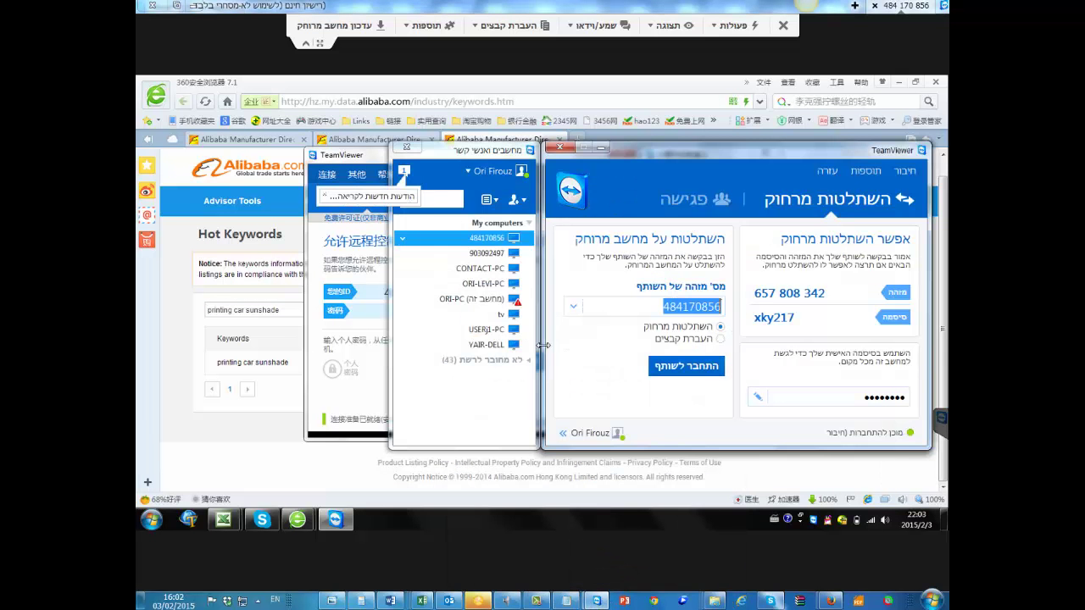
{"action": "left_click", "coordinate": [761, 320]}
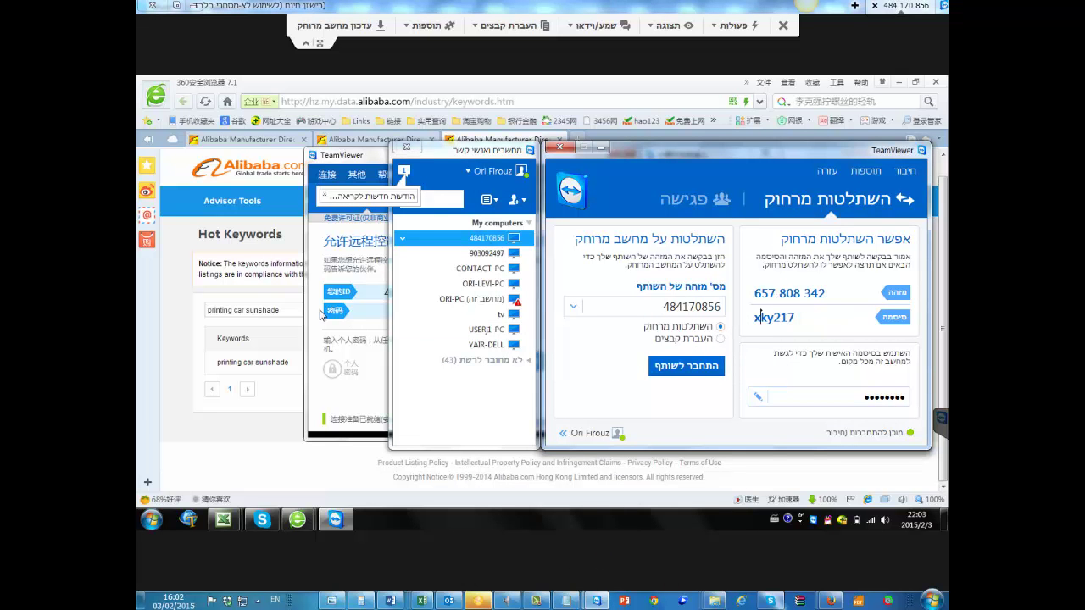
{"action": "double_click", "coordinate": [767, 318]}
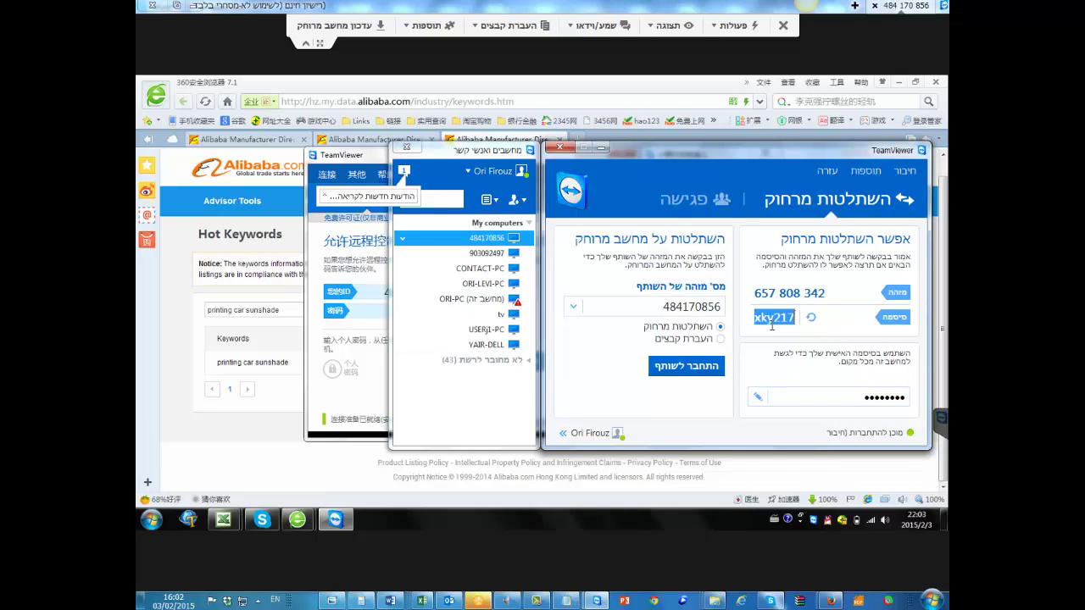
{"action": "left_click", "coordinate": [328, 311]}
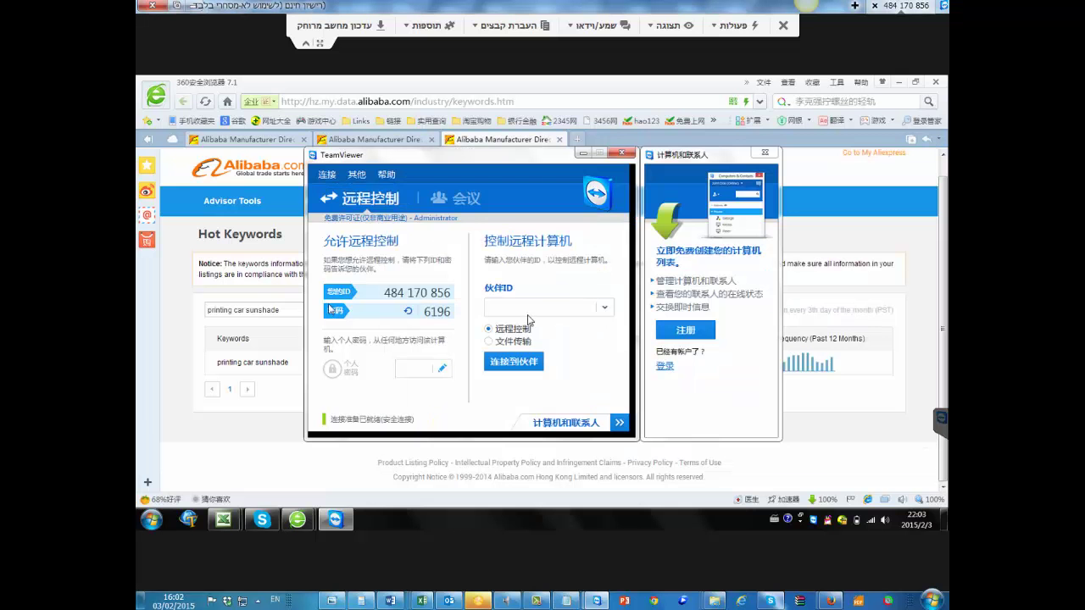
{"action": "left_click", "coordinate": [583, 432]}
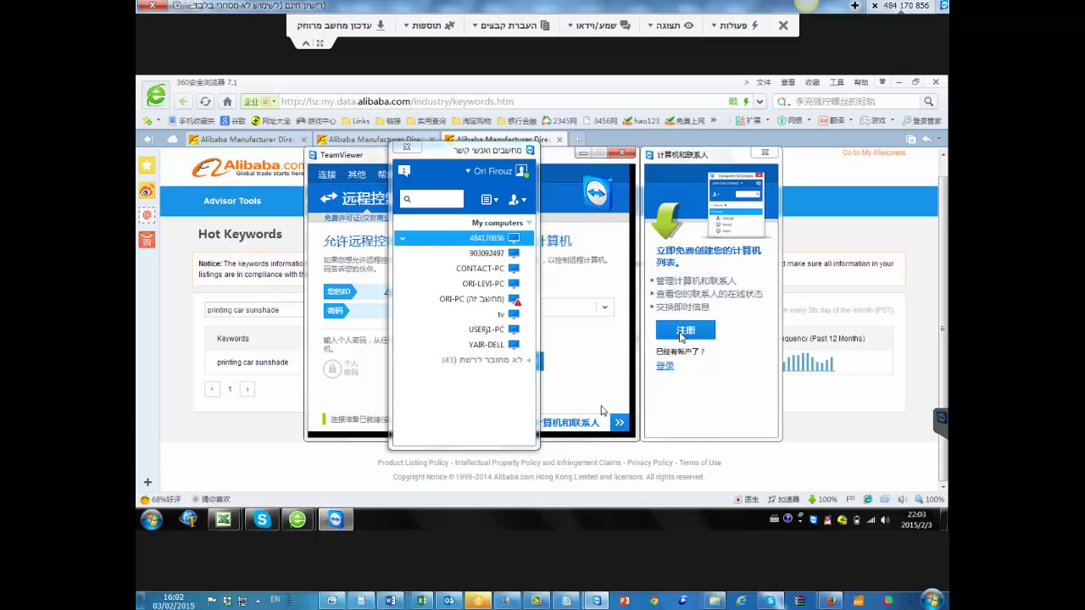
{"action": "left_click", "coordinate": [684, 332]}
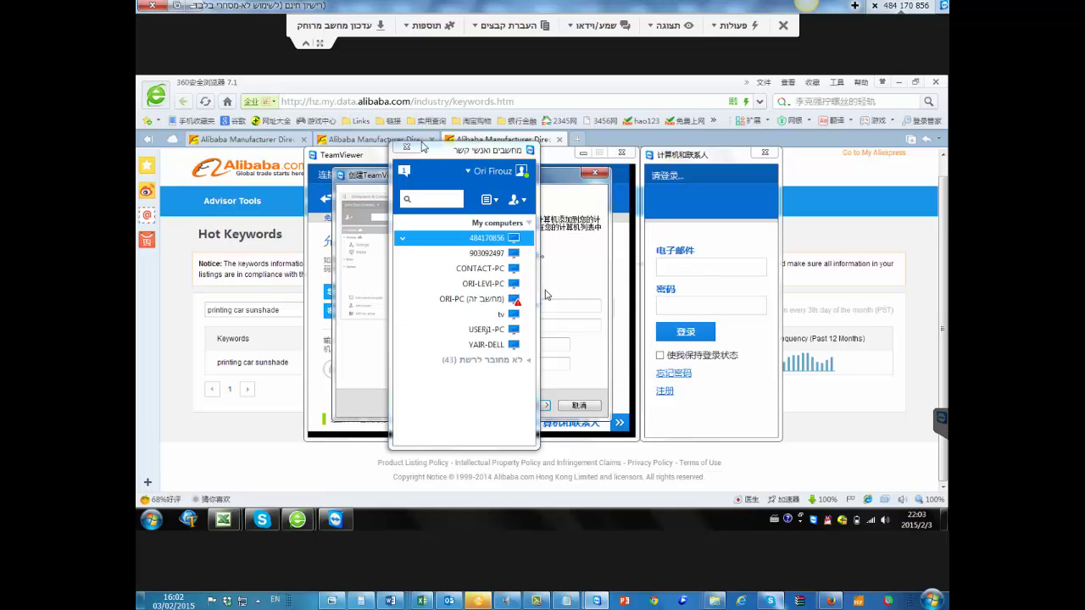
{"action": "left_click", "coordinate": [414, 148]}
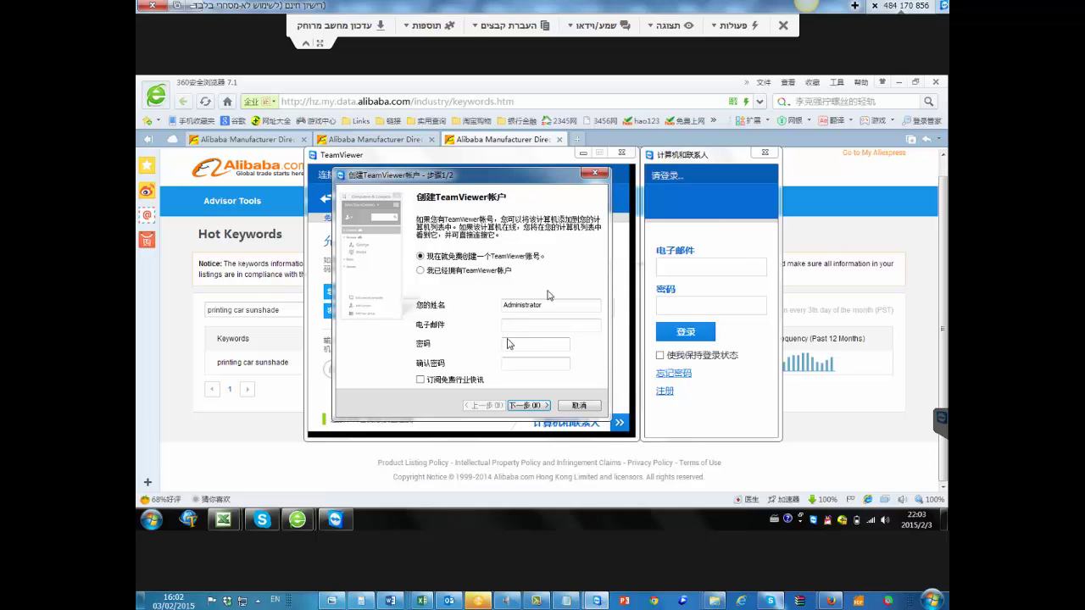
{"action": "left_click", "coordinate": [516, 323]}
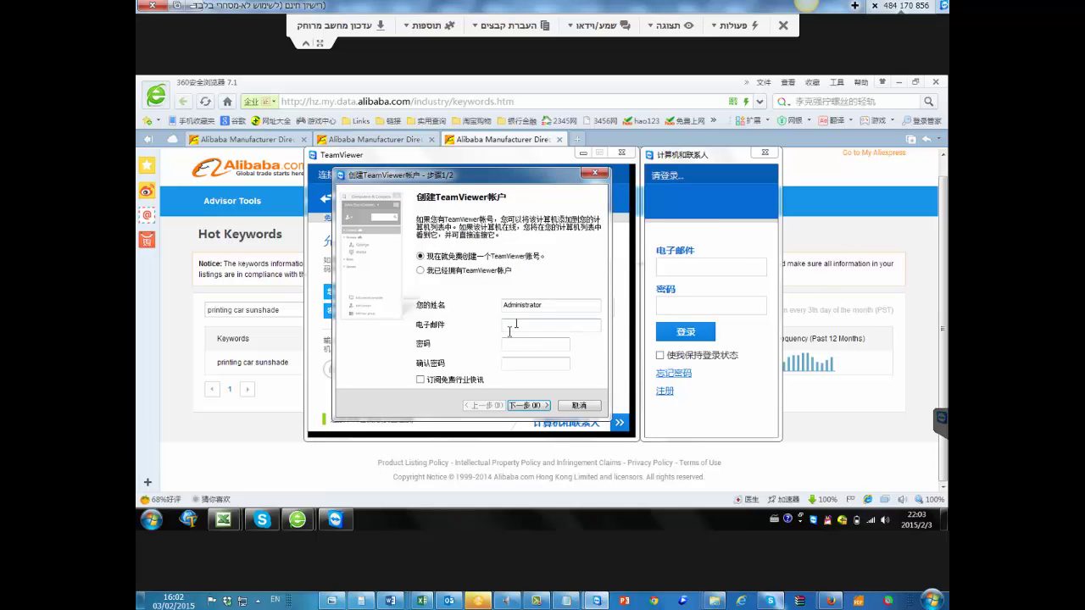
{"action": "left_click", "coordinate": [753, 444]}
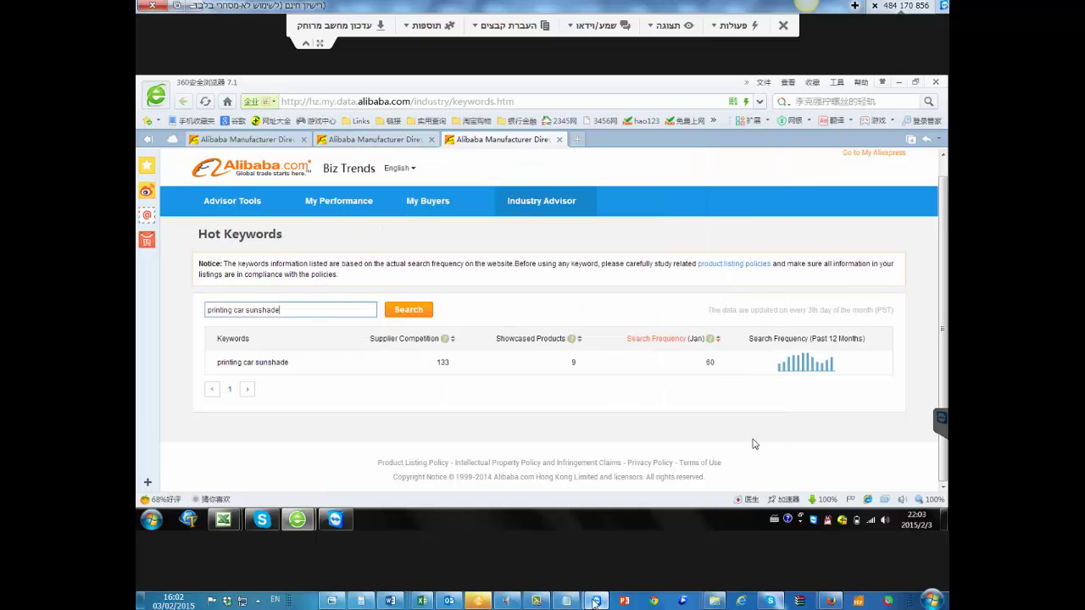
Copy the local TeamViewer ID, enter it as the partner ID on the remote computer, and try to connect by remote control
{"action": "mouse_move", "coordinate": [595, 601]}
{"action": "left_click", "coordinate": [710, 526]}
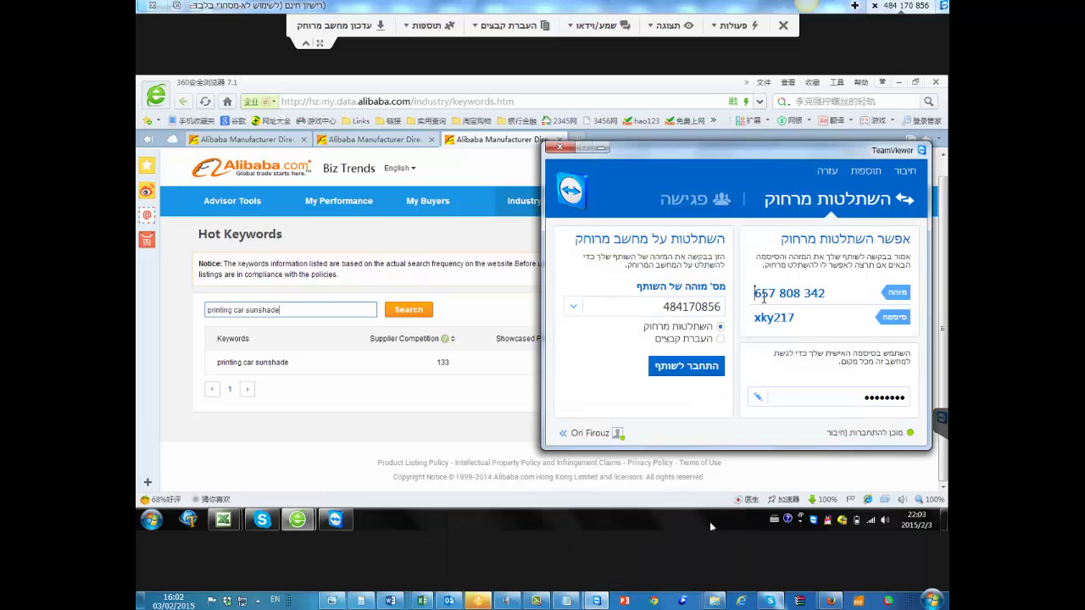
{"action": "left_click_drag", "start_coordinate": [763, 298], "coordinate": [837, 300]}
{"action": "key", "text": "ctrl+c"}
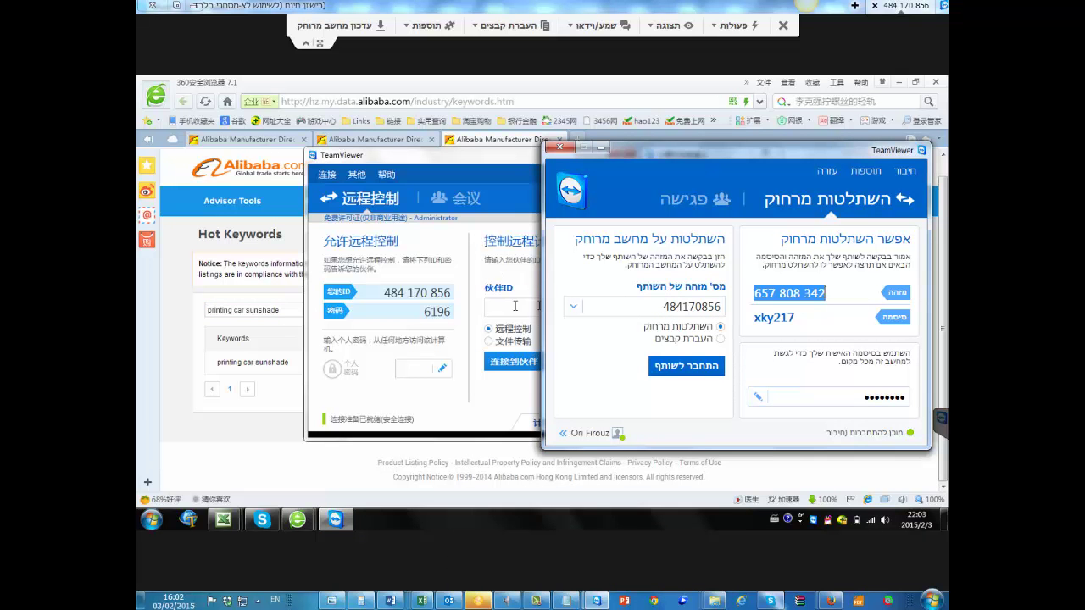
{"action": "left_click", "coordinate": [508, 313]}
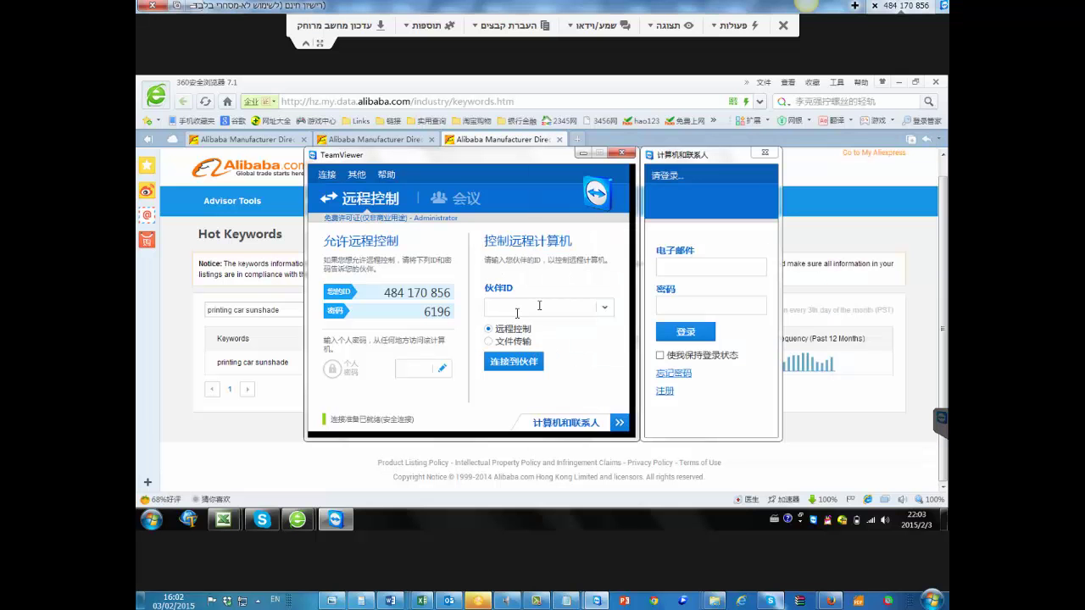
{"action": "key", "text": "ctrl+v"}
{"action": "left_click", "coordinate": [527, 364]}
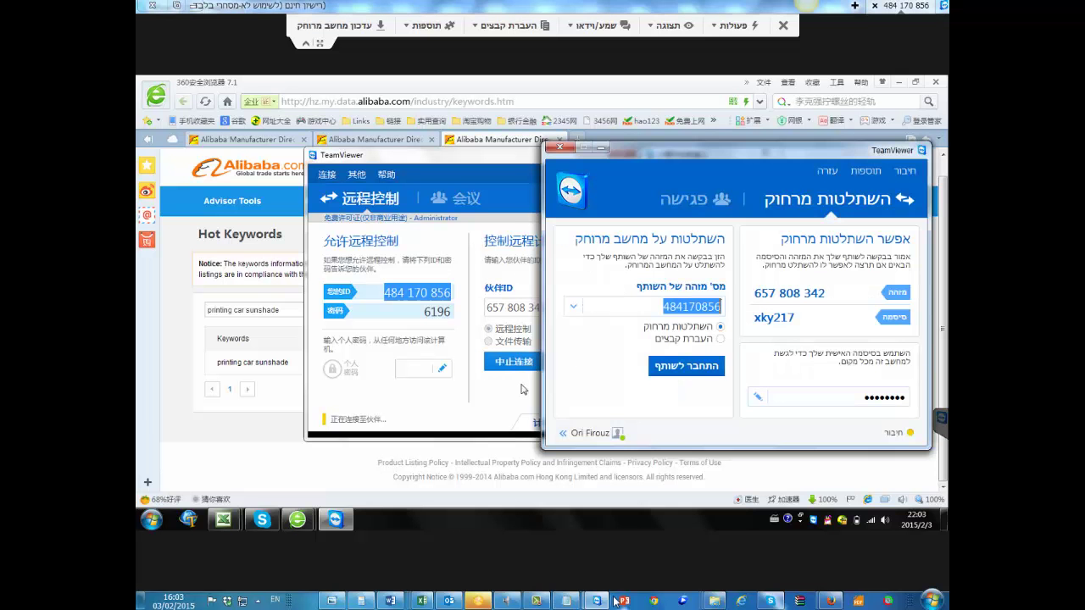
Copy the local access password, dismiss the TeamViewer version message, and retry the connection to the partner computer
{"action": "double_click", "coordinate": [770, 320]}
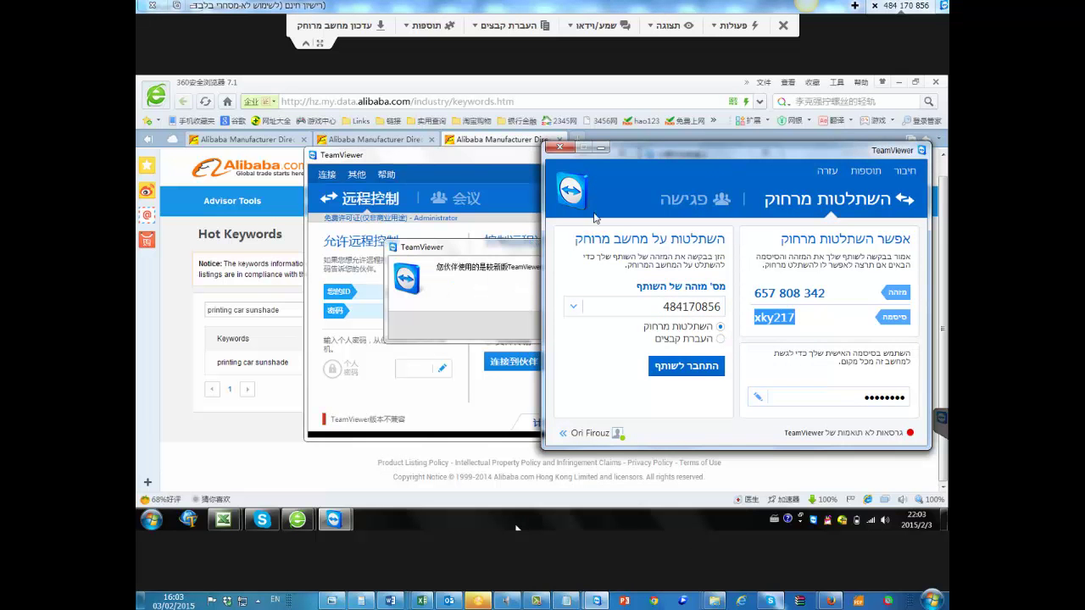
{"action": "left_click", "coordinate": [596, 146]}
{"action": "left_click", "coordinate": [649, 327]}
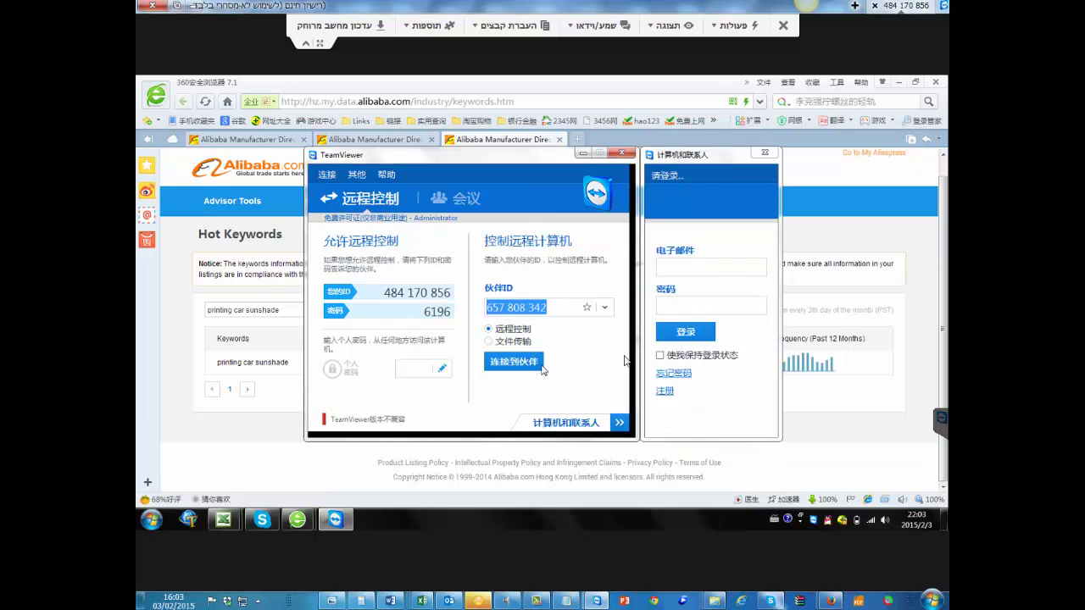
{"action": "left_click", "coordinate": [523, 363]}
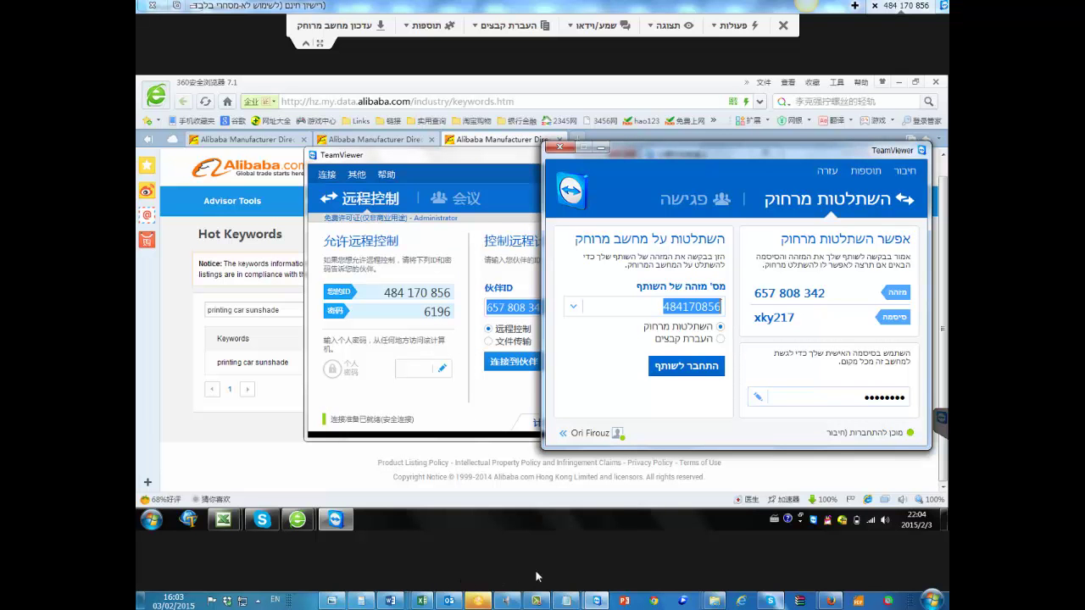
{"action": "mouse_move", "coordinate": [535, 602]}
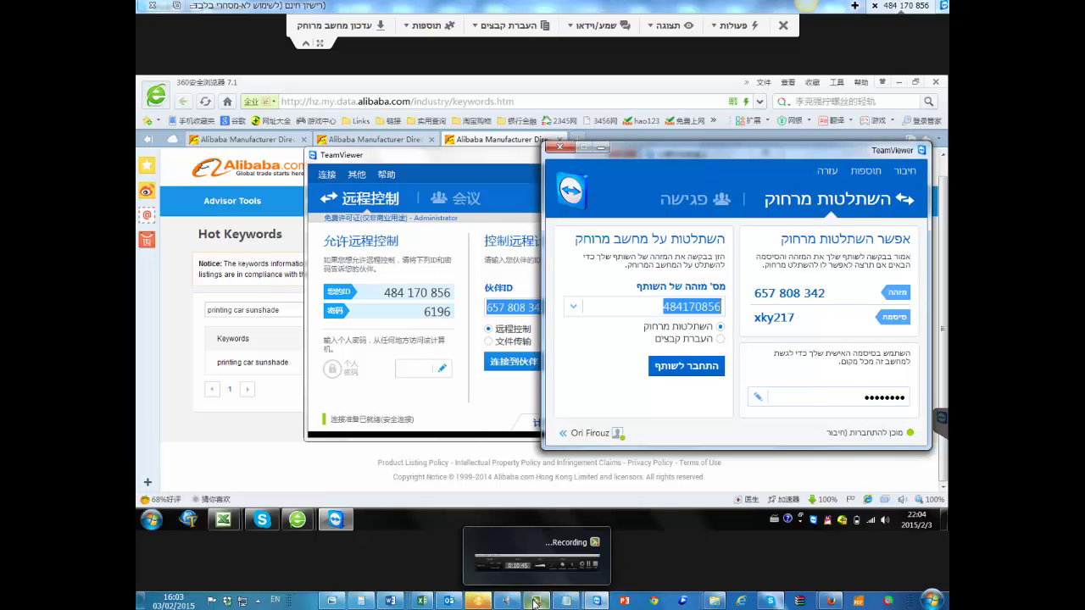
{"action": "left_click", "coordinate": [534, 602]}
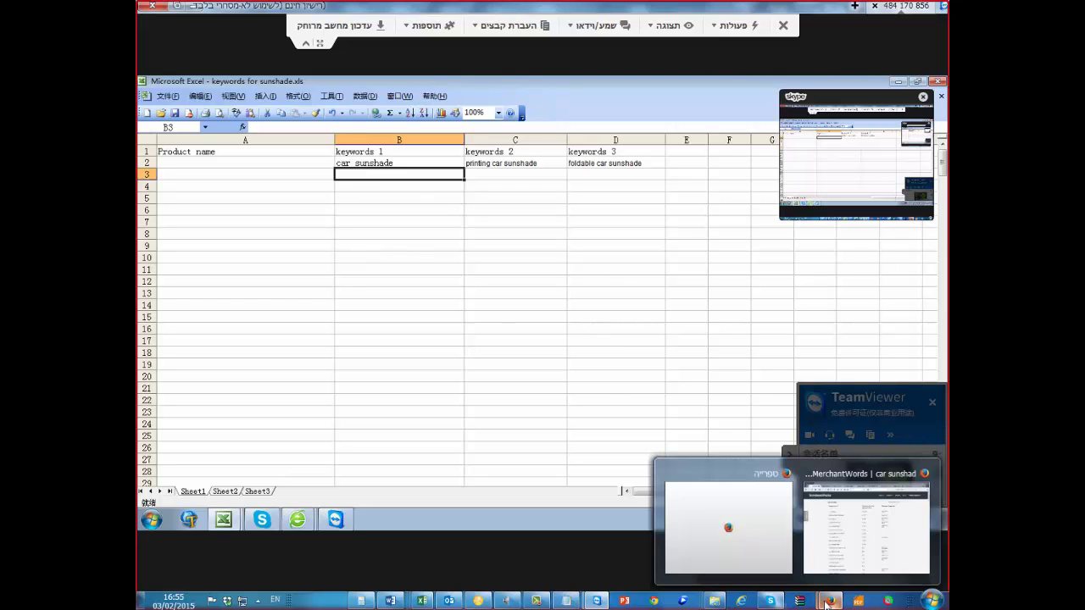
Review the keywords entered across row 2 under keywords 1, keywords 2 and keywords 3
{"action": "left_click", "coordinate": [408, 166]}
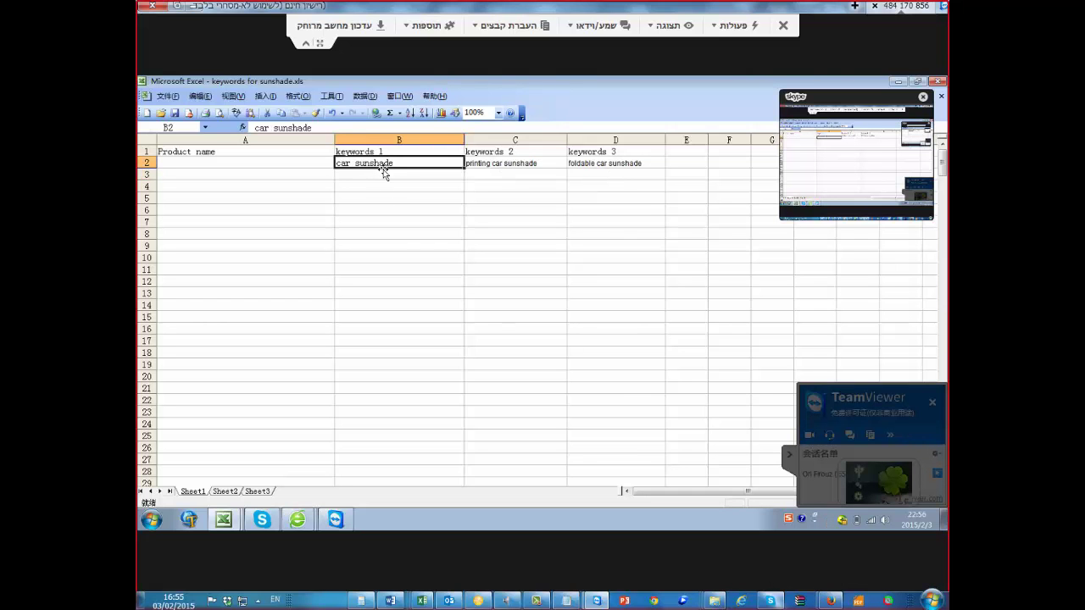
{"action": "key", "text": "Right"}
{"action": "key", "text": "Down"}
{"action": "key", "text": "Up"}
{"action": "key", "text": "Right"}
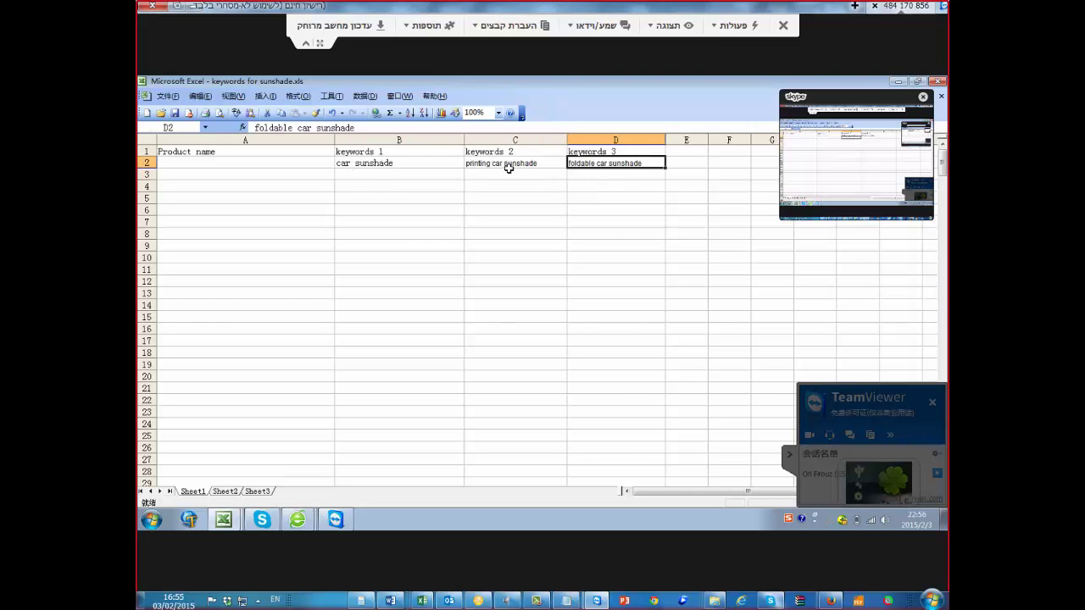
{"action": "key", "text": "Left"}
{"action": "key", "text": "Left"}
{"action": "key", "text": "Right"}
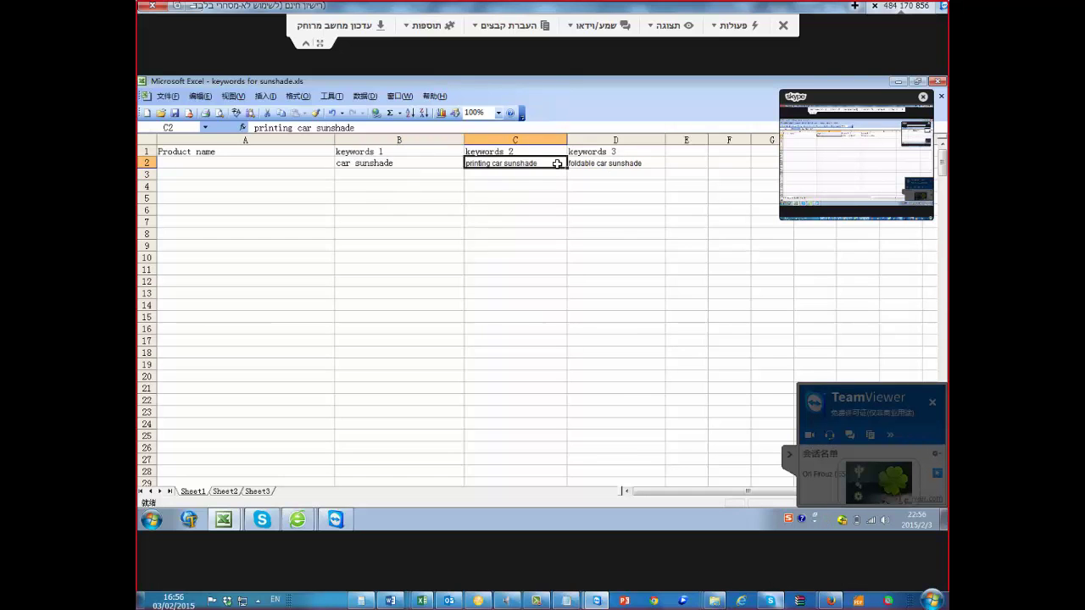
{"action": "left_click", "coordinate": [618, 165]}
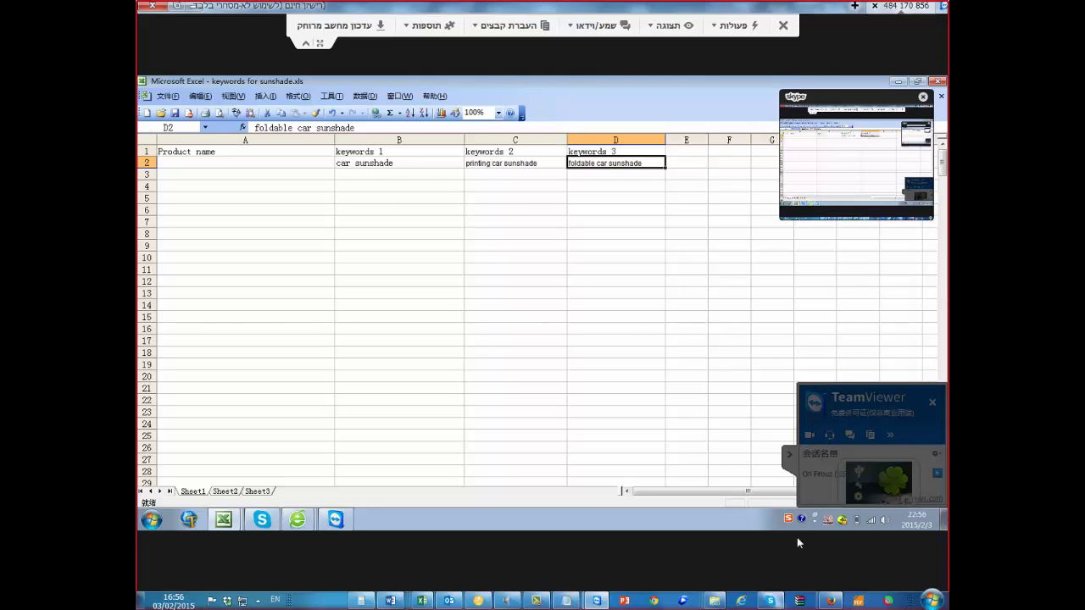
Switch to MerchantWords in Firefox and search for "car sunshade"
{"action": "mouse_move", "coordinate": [831, 600]}
{"action": "left_click", "coordinate": [862, 547]}
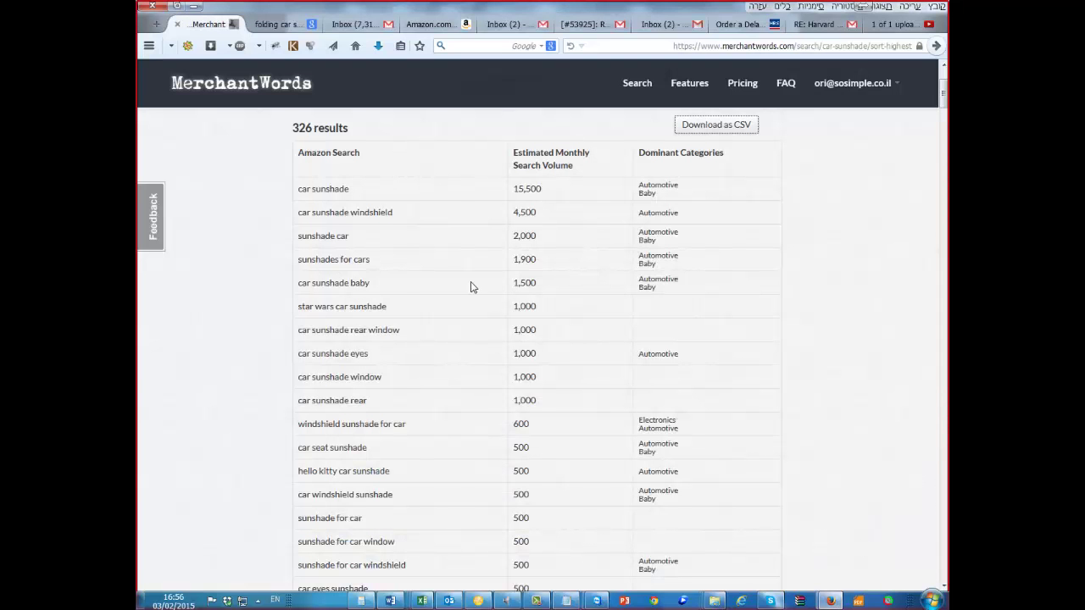
{"action": "left_click", "coordinate": [634, 82]}
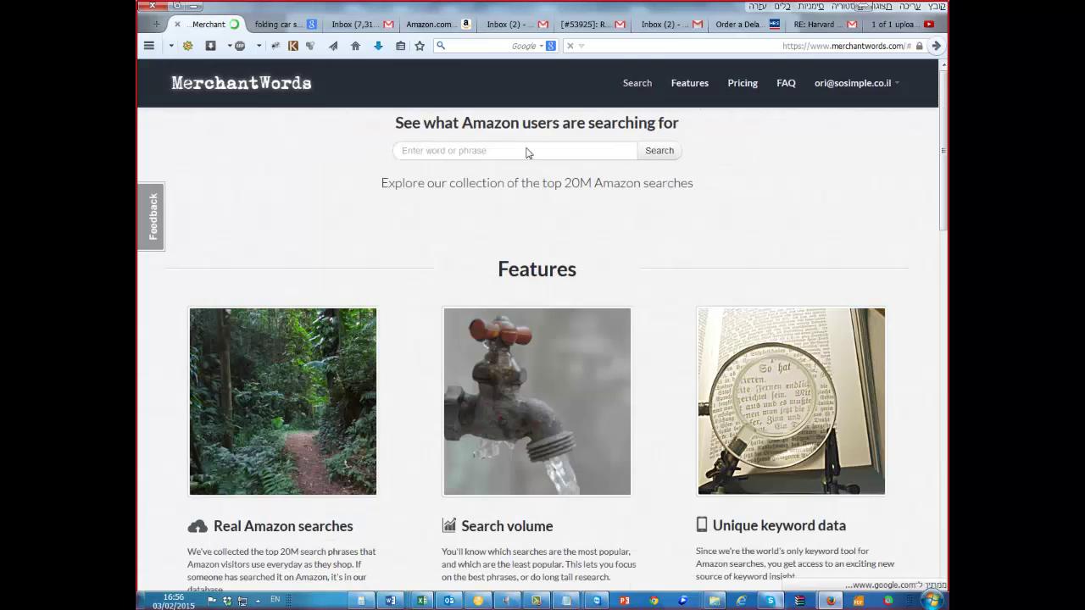
{"action": "left_click", "coordinate": [542, 155]}
{"action": "type", "text": "ca"}
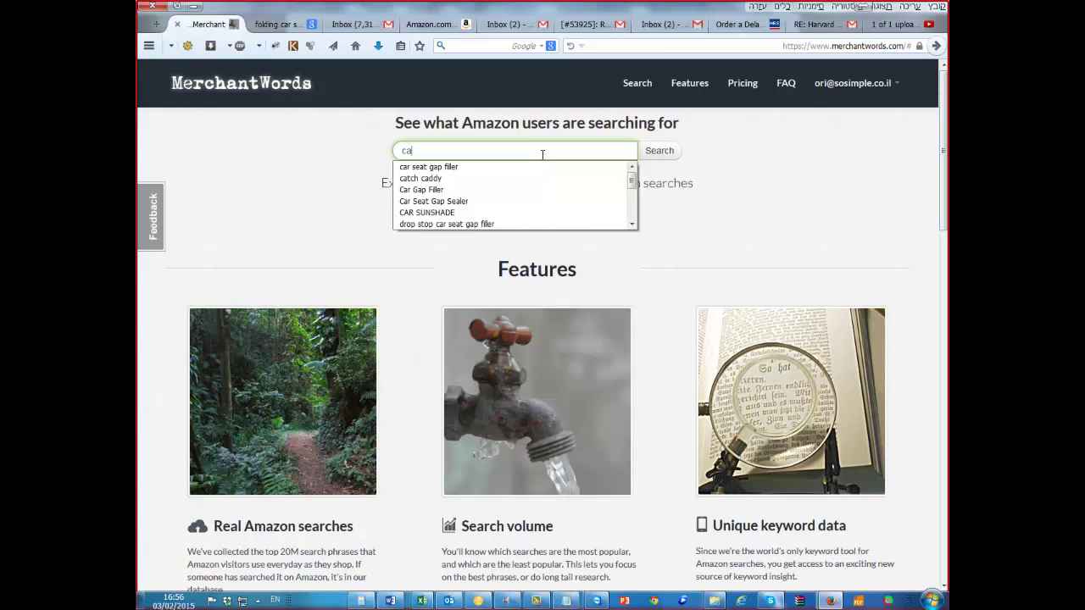
{"action": "type", "text": "r sunshade"}
{"action": "key", "text": "Return"}
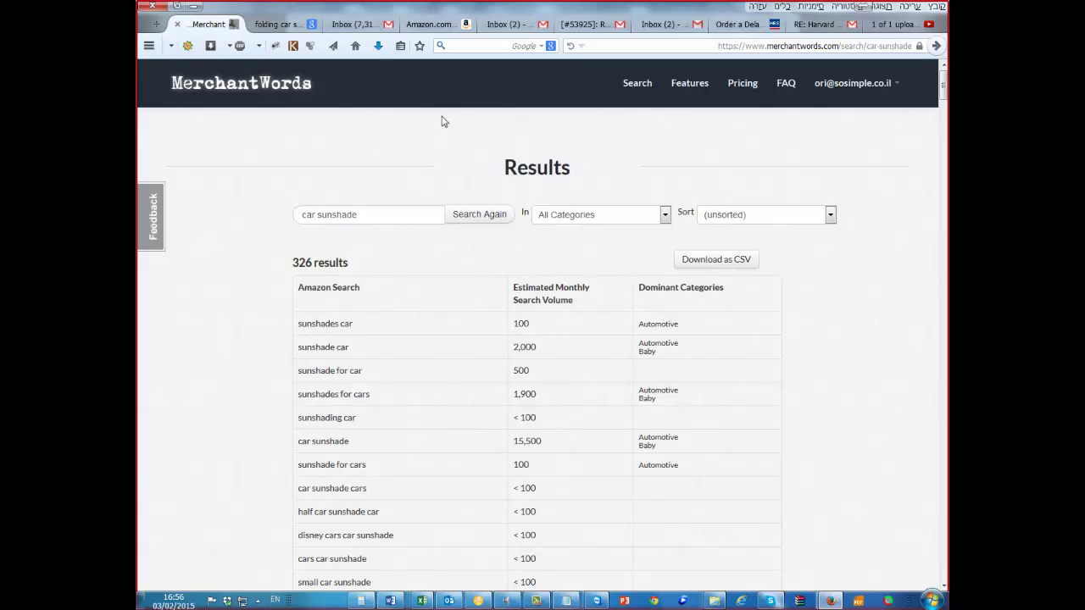
Open the downloaded car-sunshade-sort-highest-1.csv in a maximized Excel window and copy the column A keywords from A2 down to A327
{"action": "left_click", "coordinate": [377, 47]}
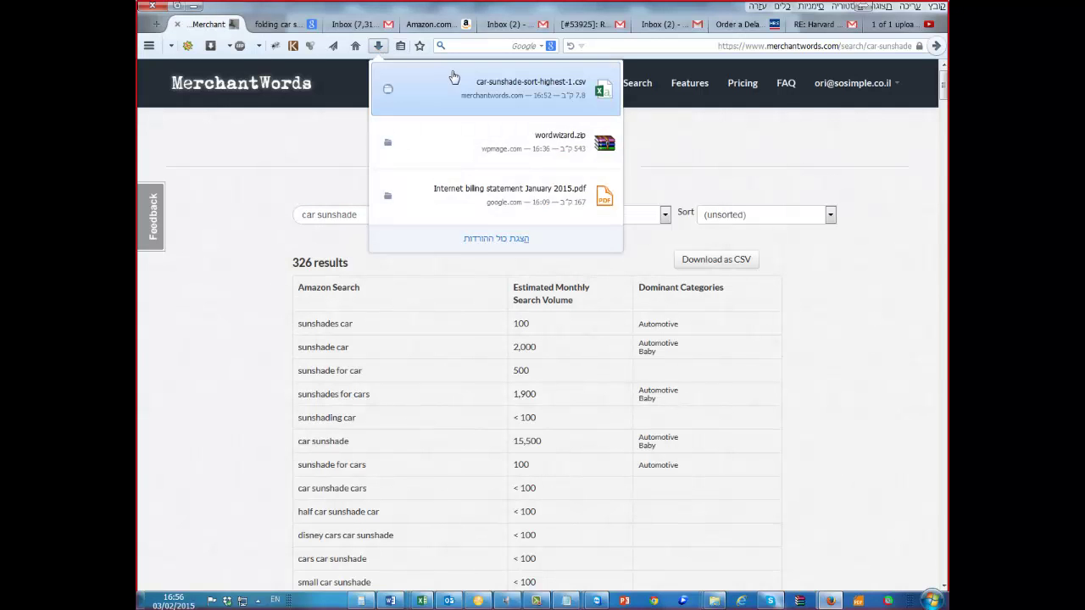
{"action": "left_click", "coordinate": [451, 71]}
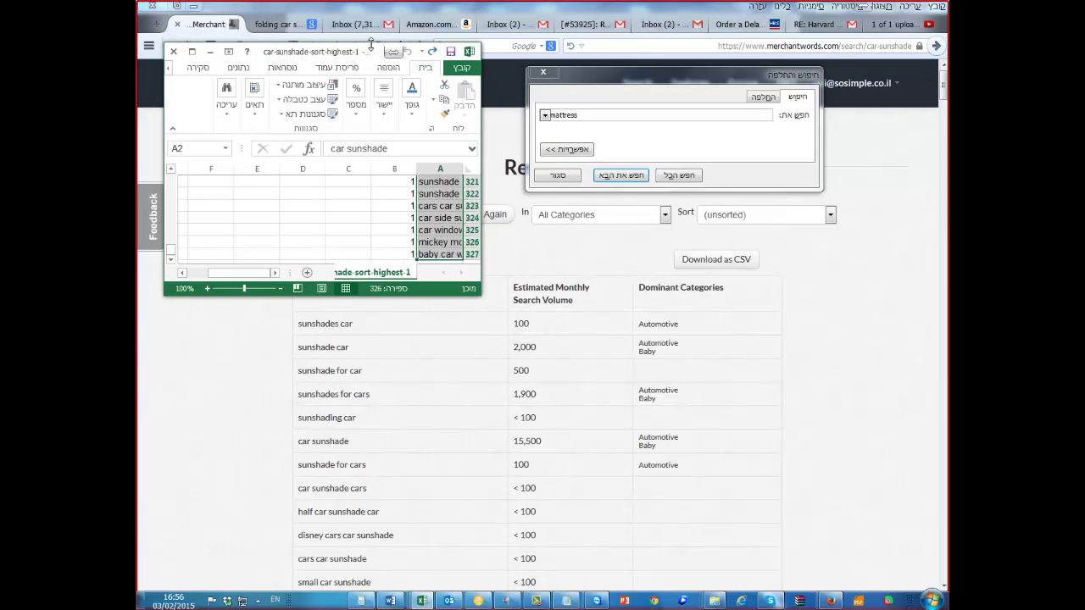
{"action": "double_click", "coordinate": [358, 54]}
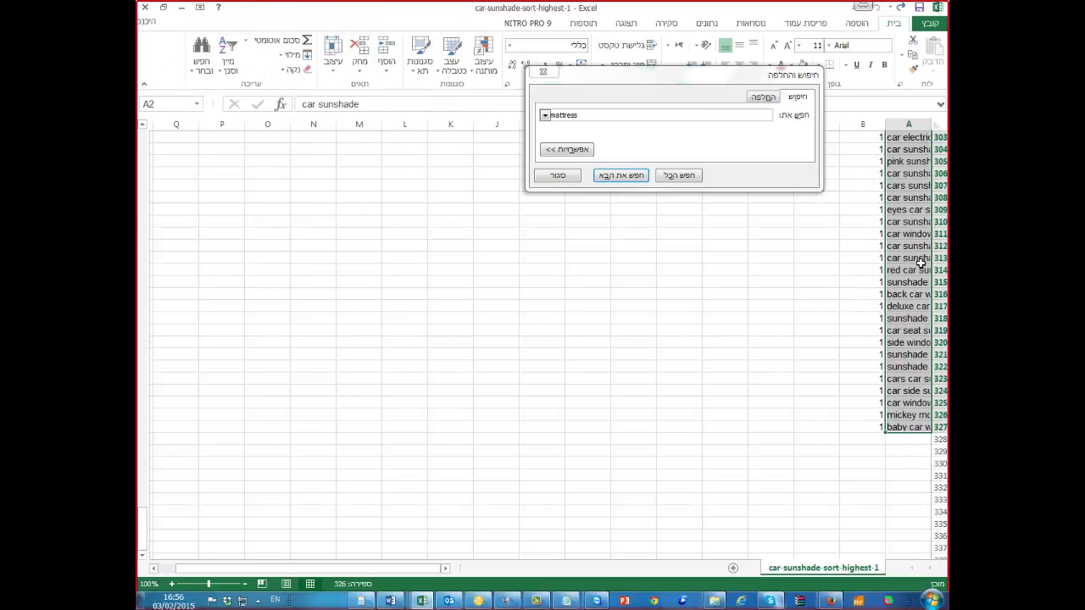
{"action": "scroll", "coordinate": [914, 271], "scroll_direction": "up", "scroll_amount": 3}
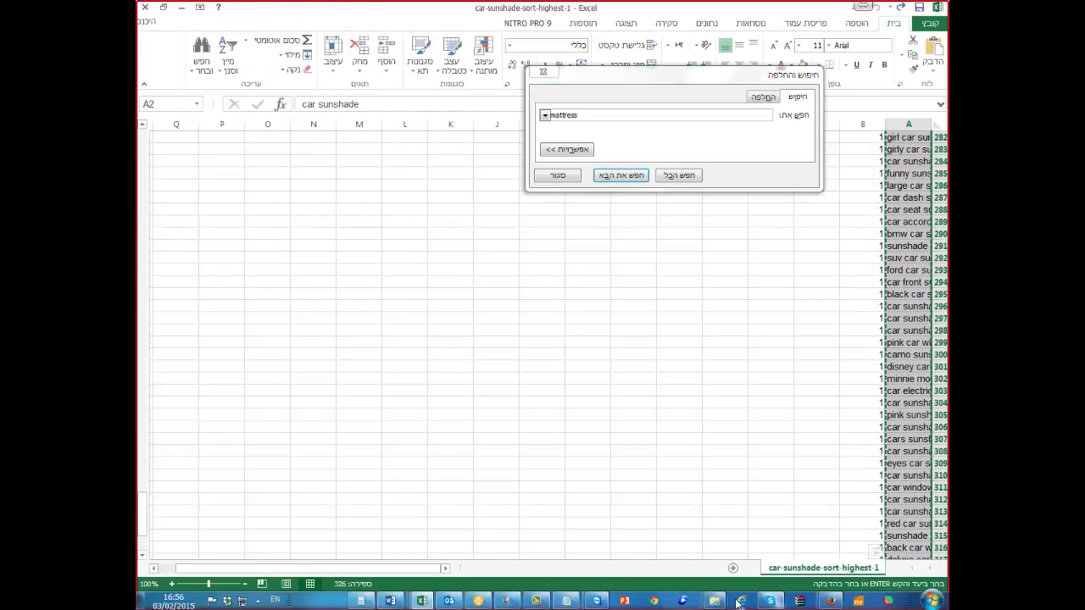
Switch to keywords for sunshade.xls on the remote computer and paste the copied keyword list into the keywords 1 column from B3
{"action": "left_click", "coordinate": [829, 600]}
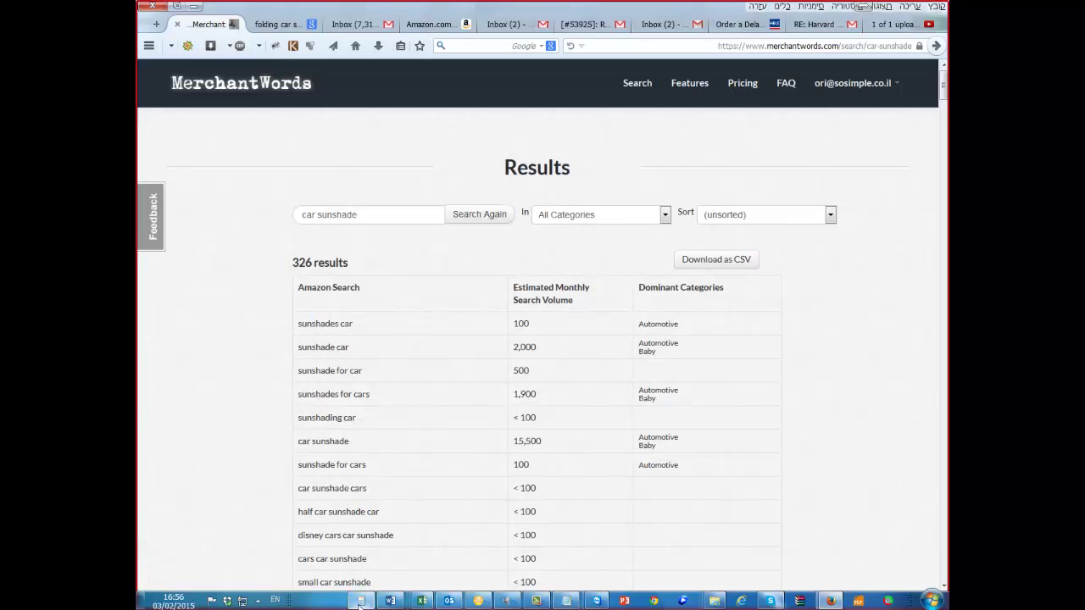
{"action": "mouse_move", "coordinate": [598, 600]}
{"action": "left_click", "coordinate": [528, 544]}
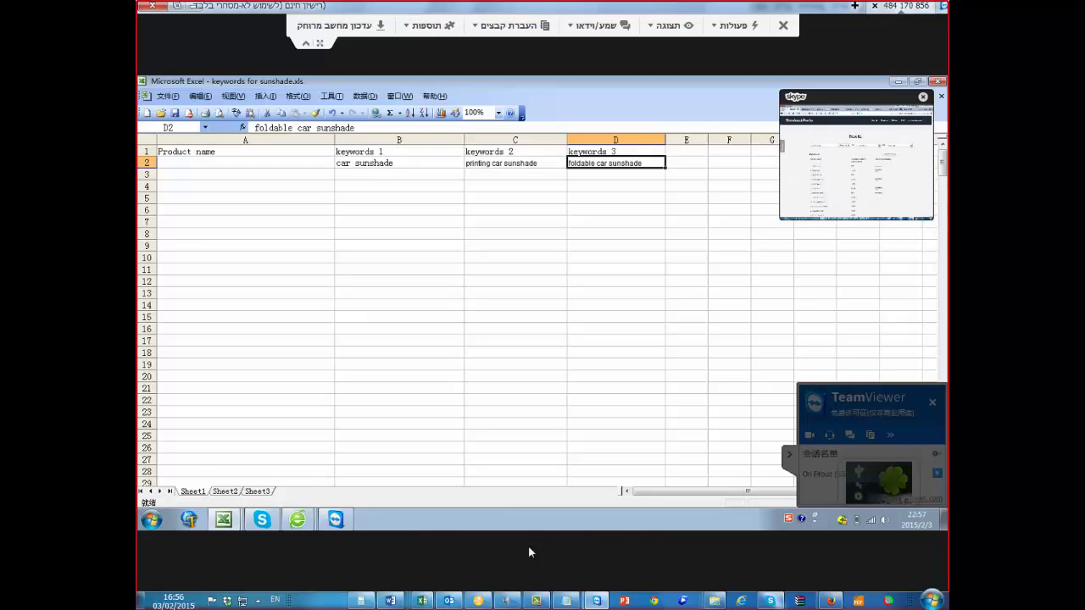
{"action": "left_click", "coordinate": [385, 178]}
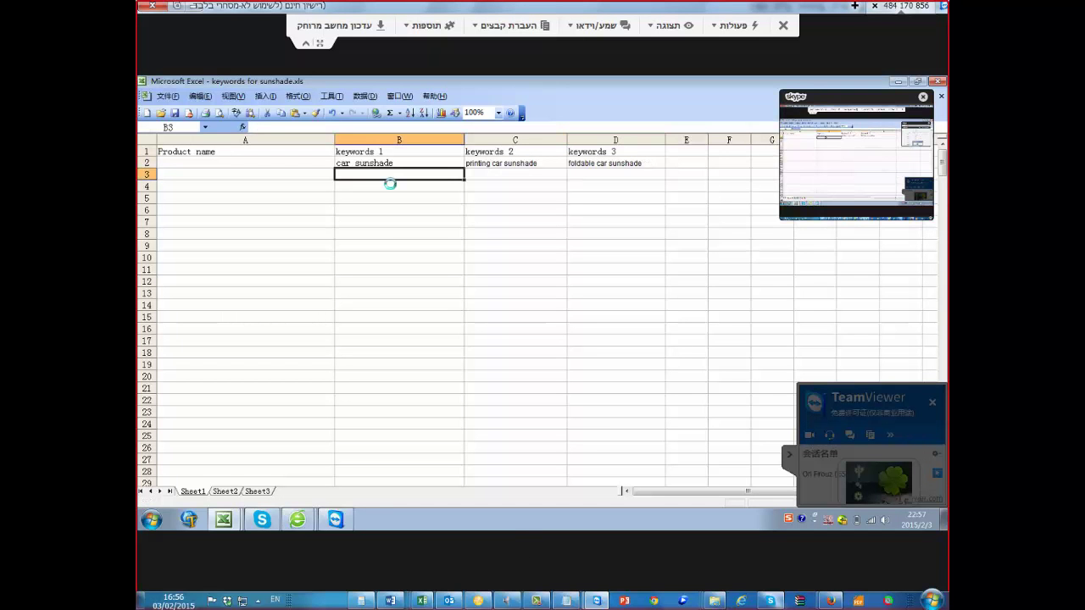
{"action": "key", "text": "ctrl+v"}
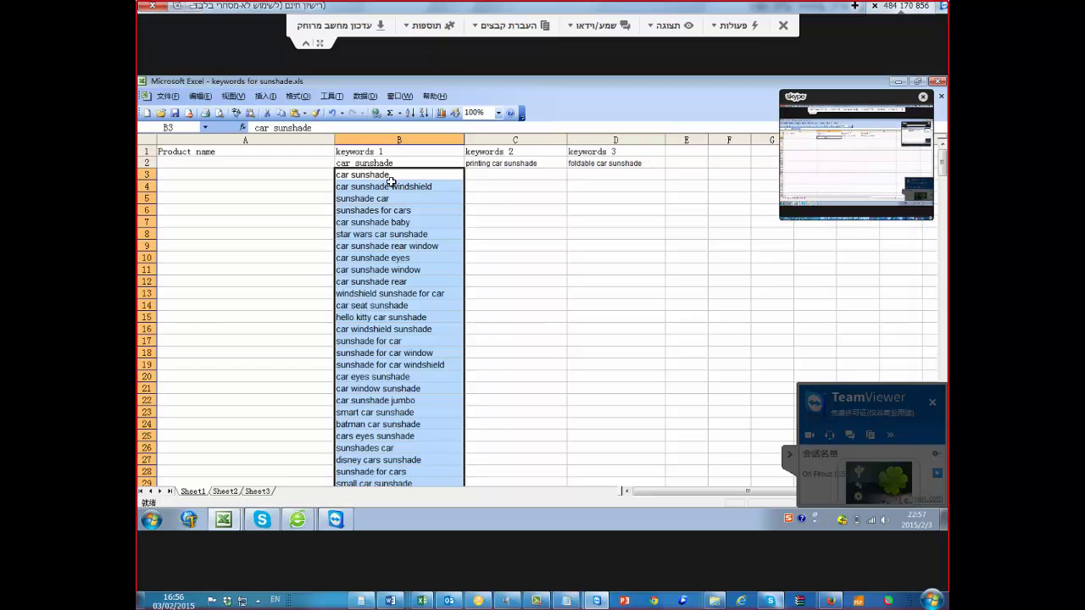
{"action": "left_click", "coordinate": [396, 177]}
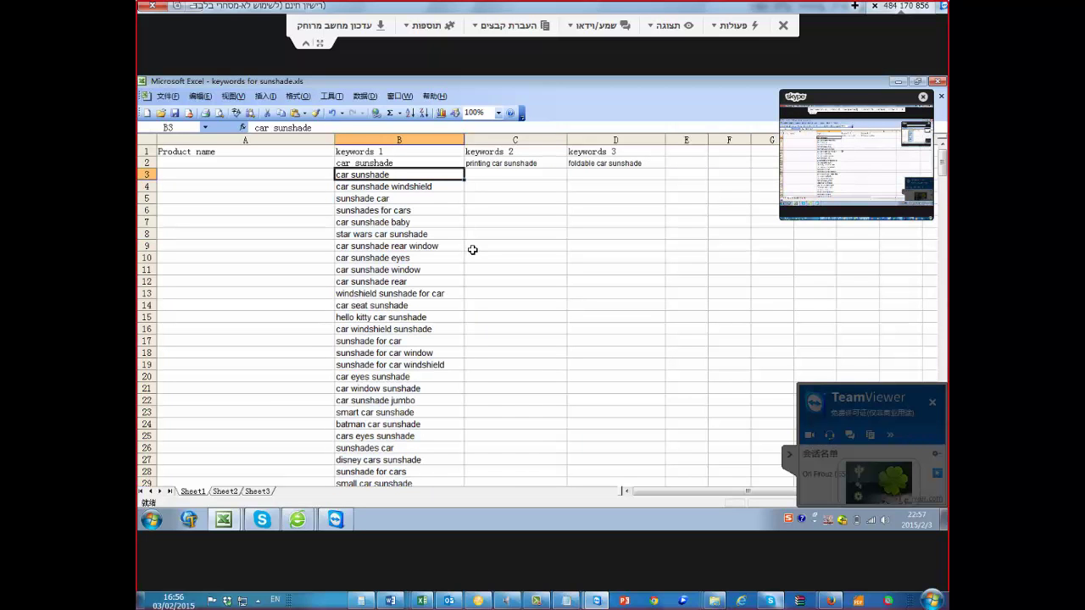
Clear the duplicate "car sunshade" keyword from cell B3
{"action": "key", "text": "Delete"}
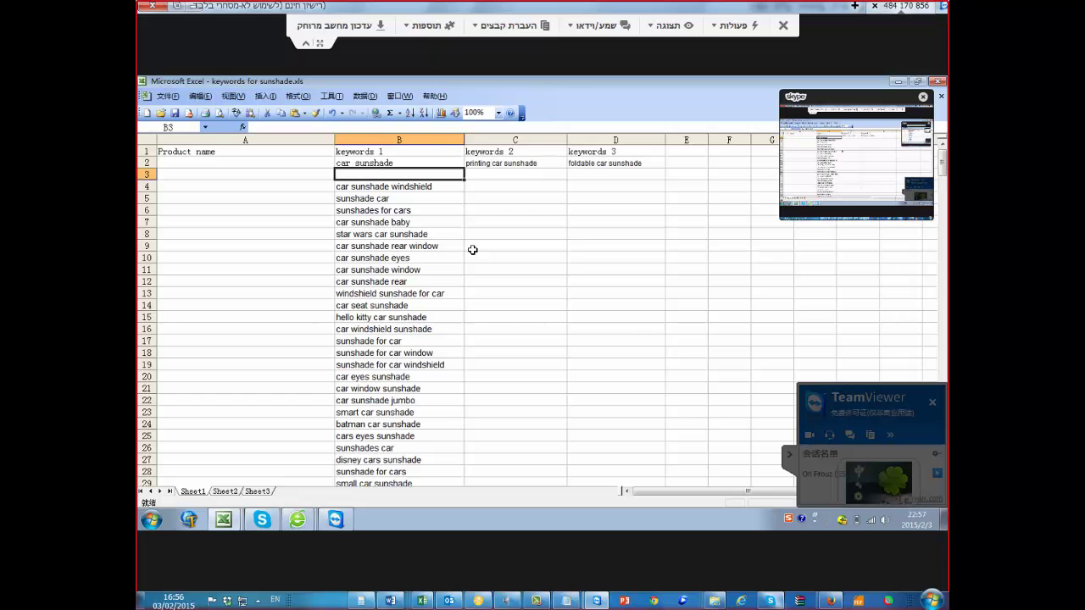
{"action": "key", "text": "Right"}
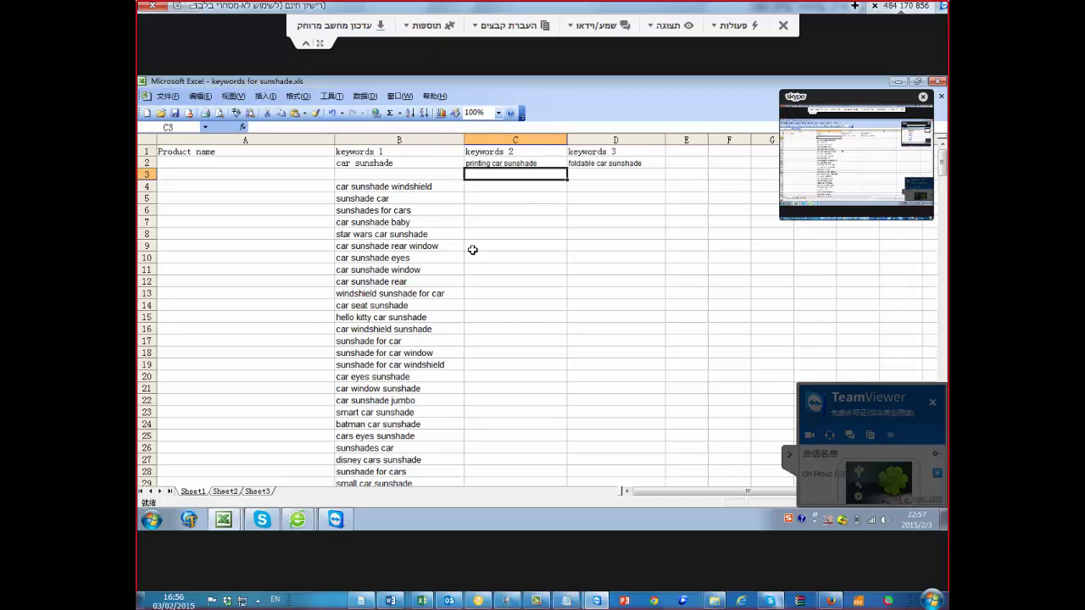
{"action": "key", "text": "Down"}
{"action": "key", "text": "Left"}
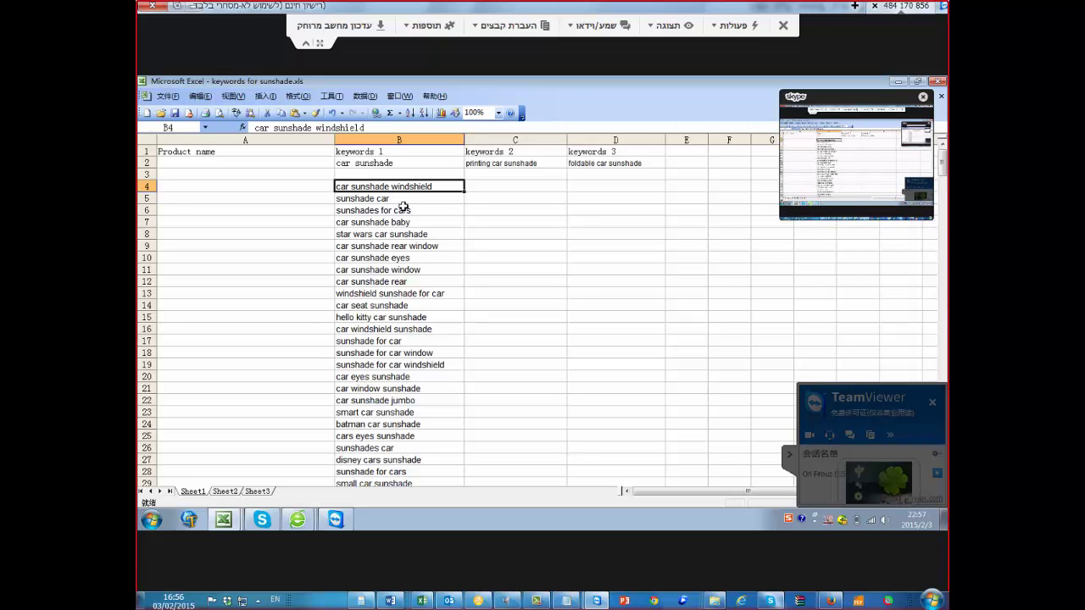
{"action": "left_click", "coordinate": [403, 208]}
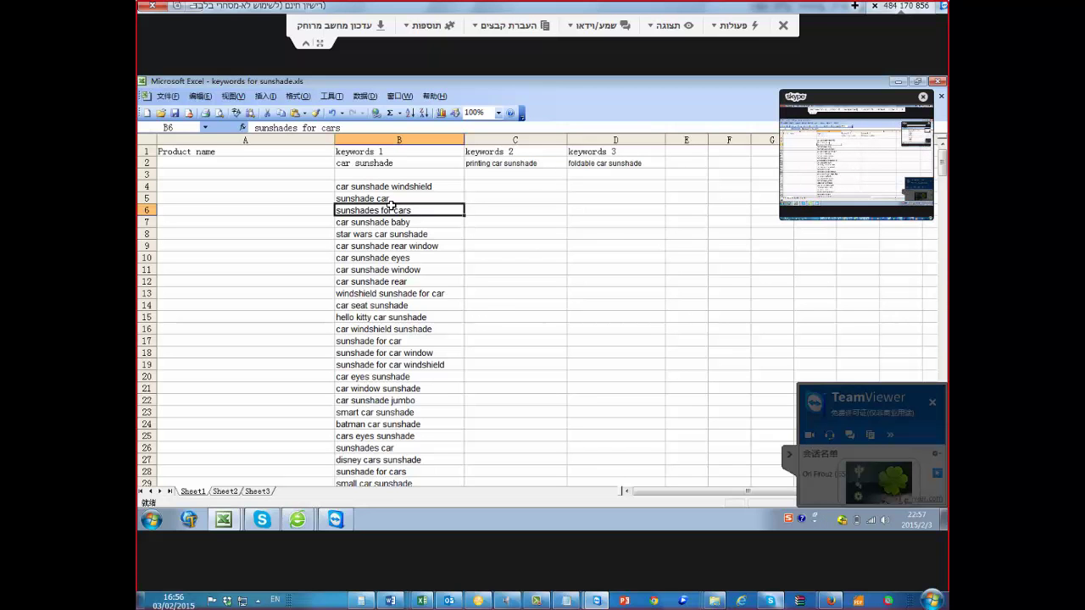
{"action": "left_click", "coordinate": [395, 199]}
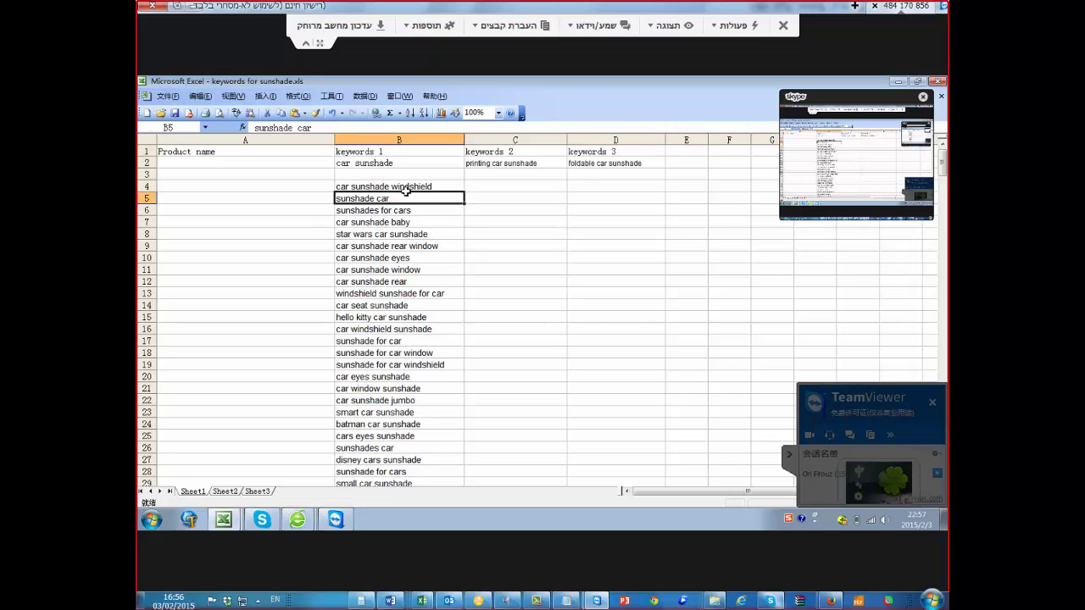
{"action": "key", "text": "Up"}
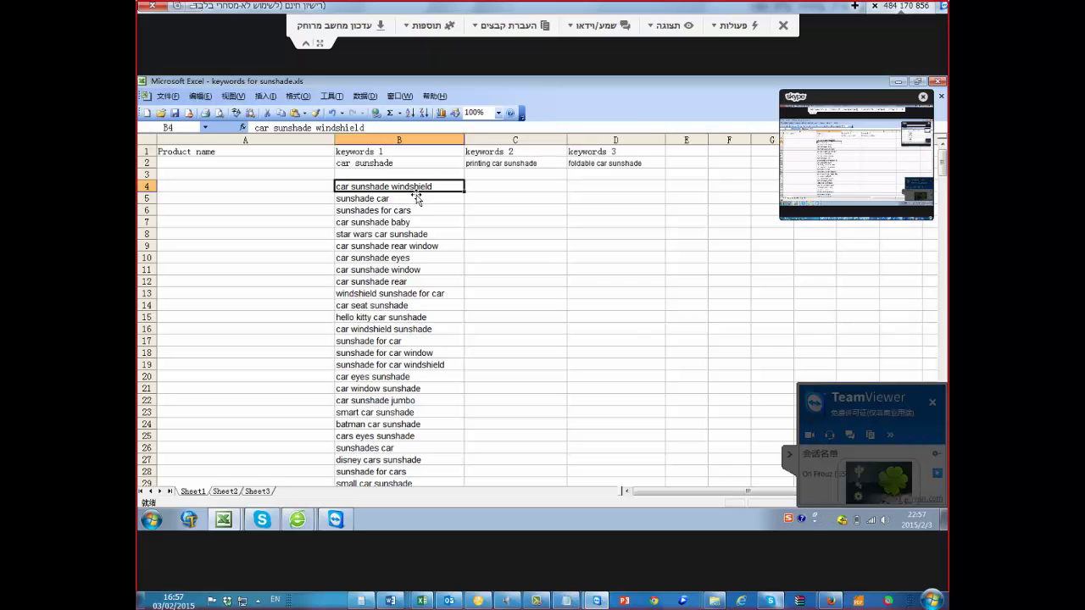
{"action": "left_click", "coordinate": [496, 228], "text": "shift"}
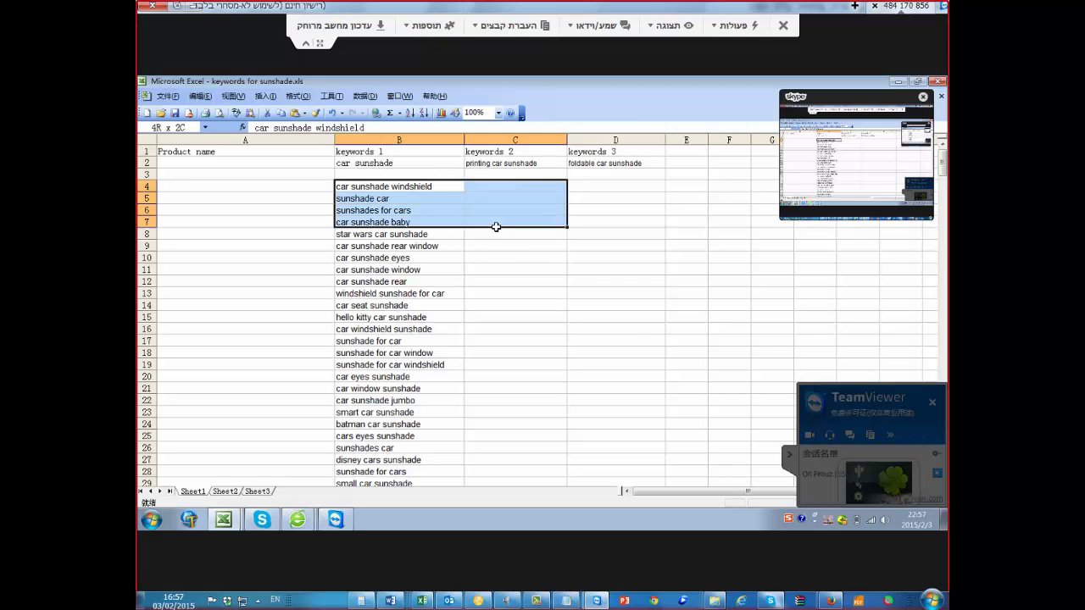
{"action": "left_click", "coordinate": [418, 191]}
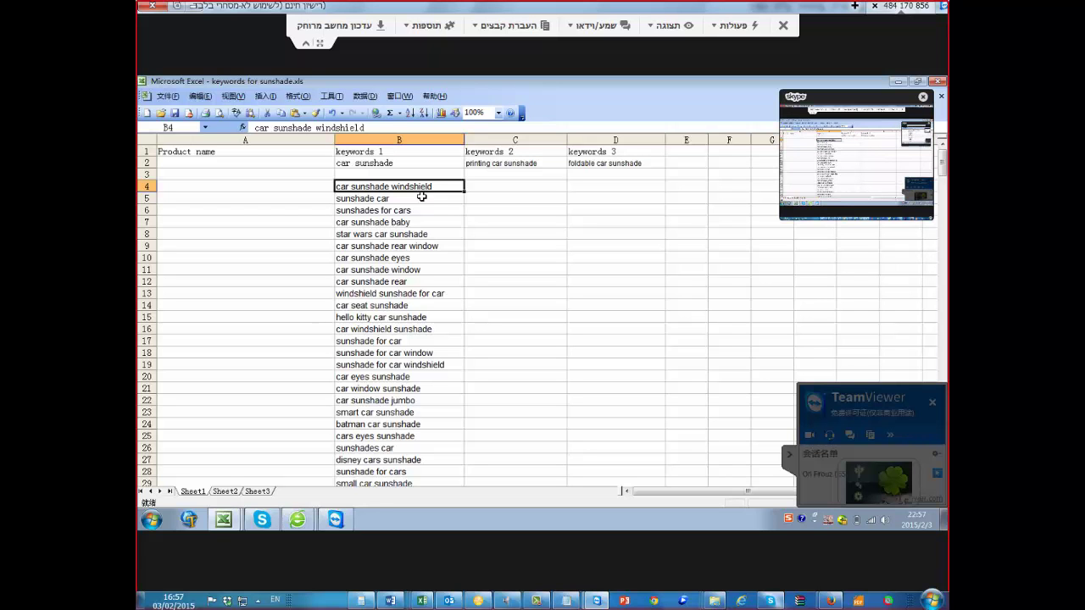
Move "car windshield sunshade" from B16 to C19 and "car sunshade rear" from B12 to C9 under keywords 2
{"action": "left_click", "coordinate": [387, 333]}
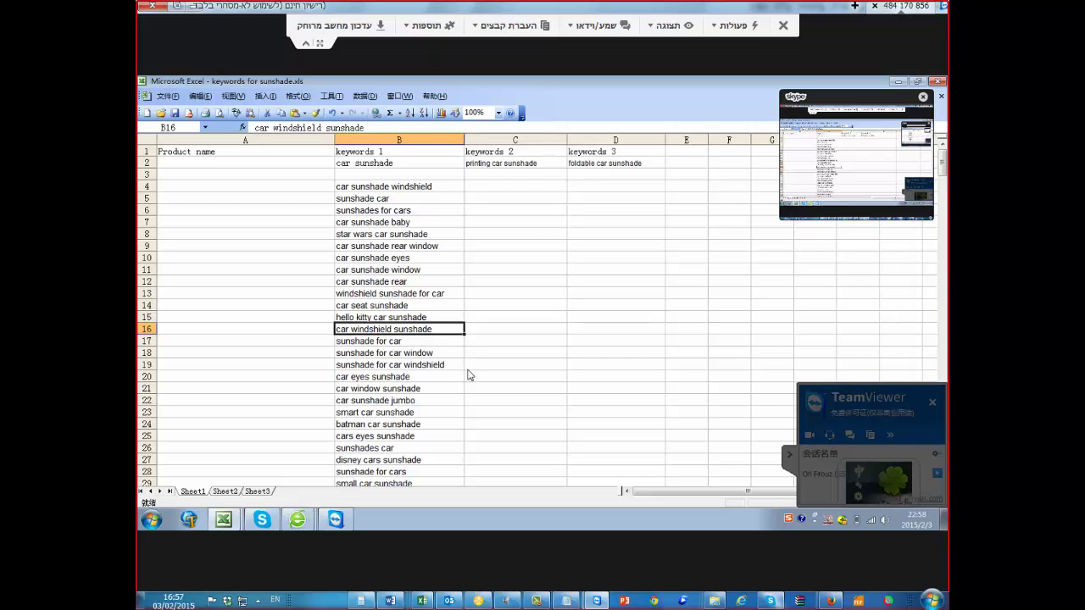
{"action": "left_click_drag", "start_coordinate": [432, 335], "coordinate": [479, 368]}
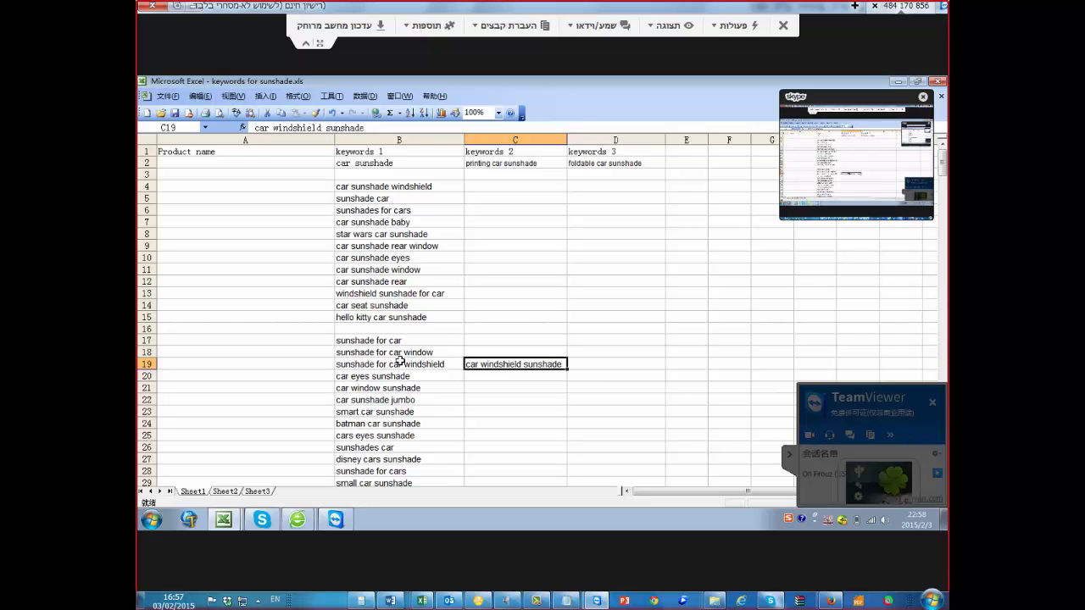
{"action": "left_click", "coordinate": [414, 249]}
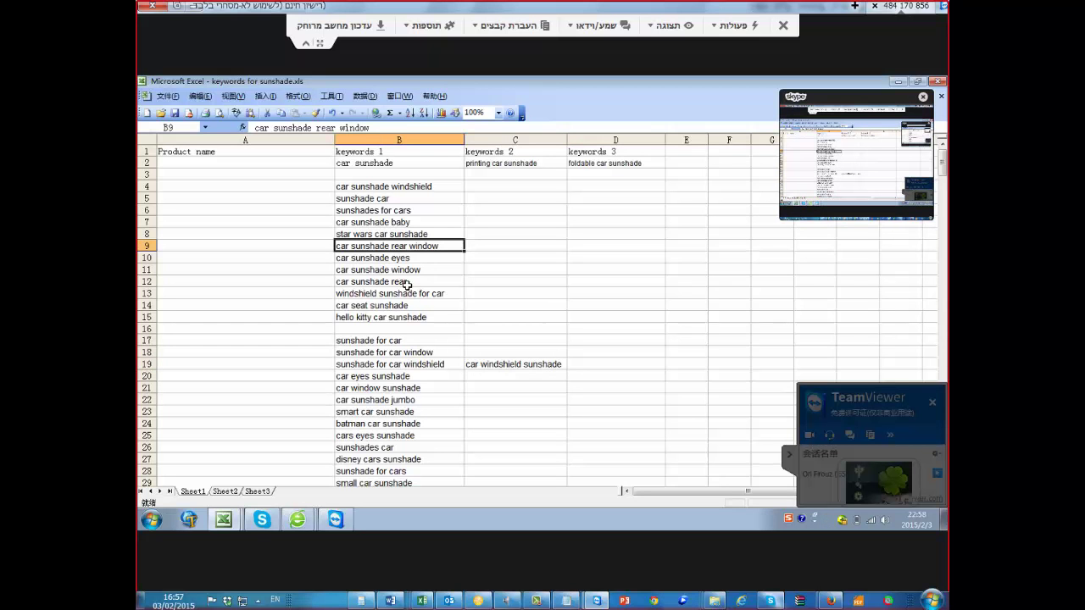
{"action": "left_click", "coordinate": [405, 285]}
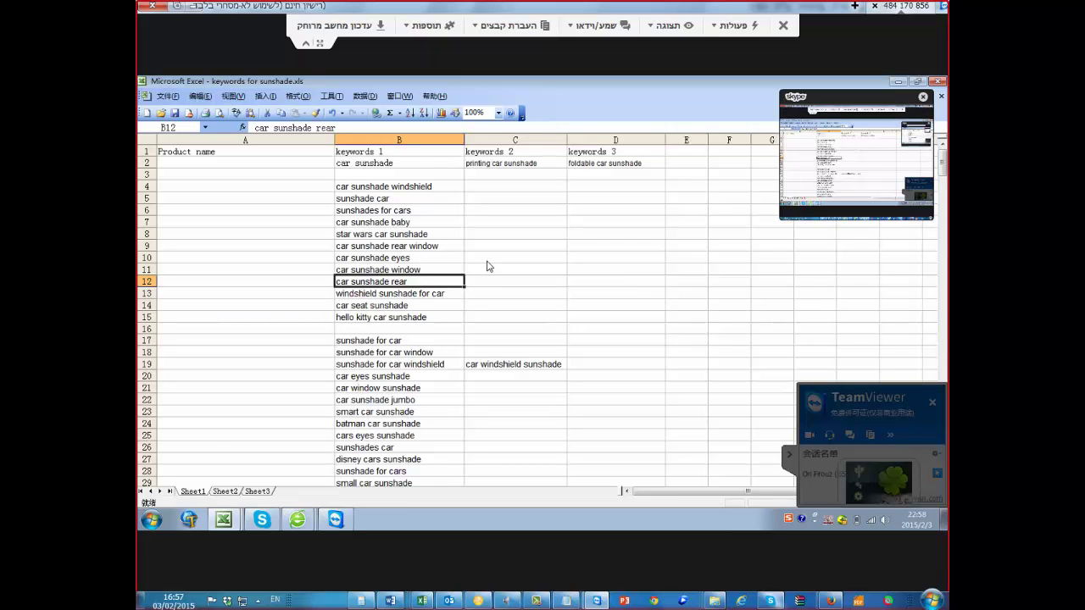
{"action": "left_click_drag", "start_coordinate": [463, 282], "coordinate": [491, 251]}
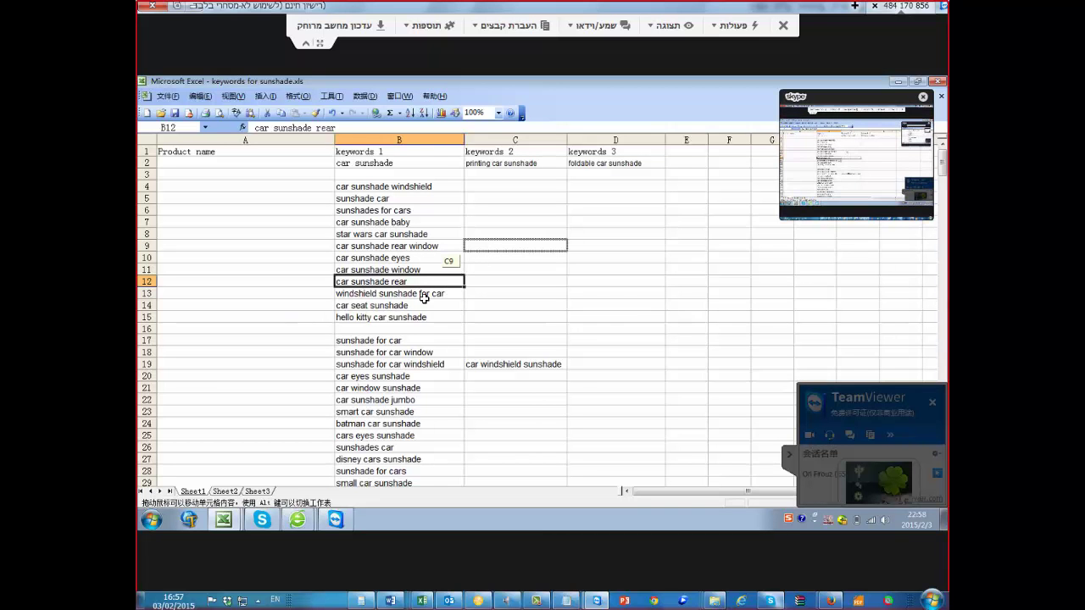
Move "windshield sunshade for car" from B13 to C4 and "sunshade car" from B5 to C3
{"action": "left_click", "coordinate": [375, 294]}
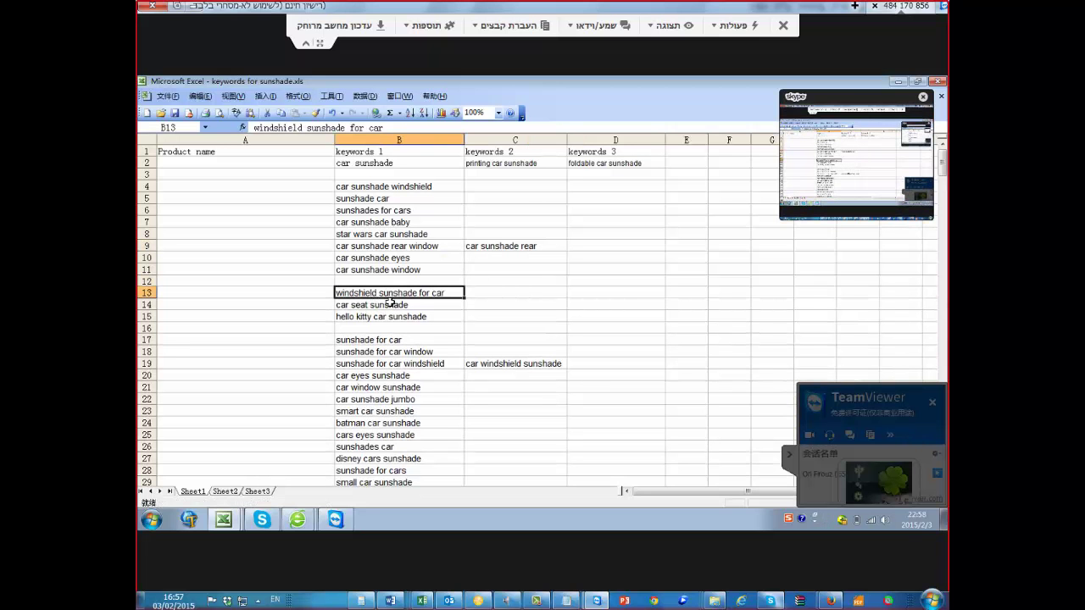
{"action": "key", "text": "ctrl+x"}
{"action": "left_click", "coordinate": [511, 189]}
{"action": "key", "text": "ctrl+v"}
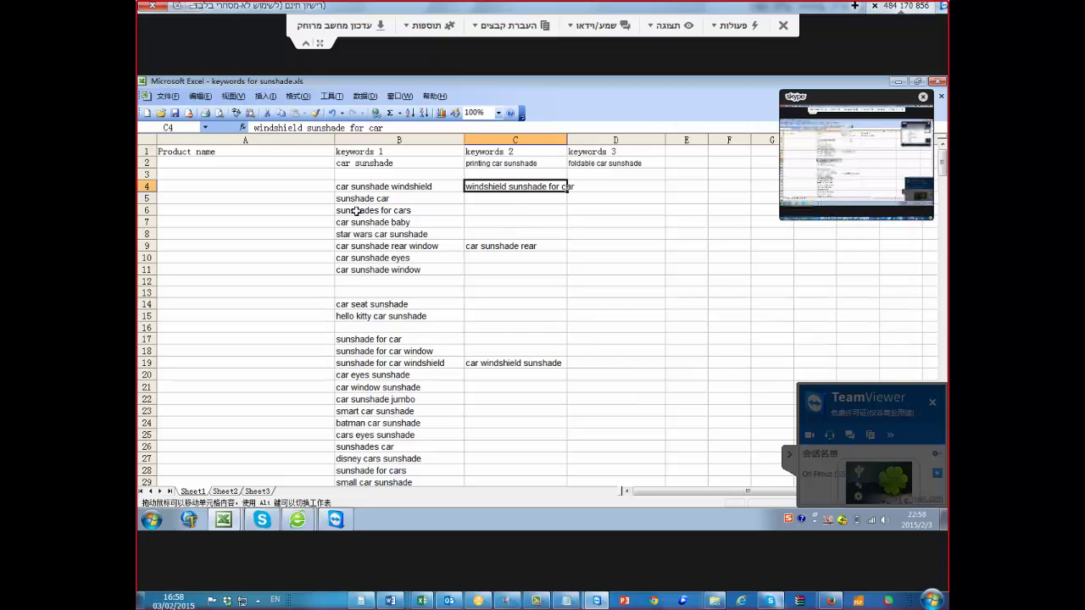
{"action": "left_click", "coordinate": [357, 201]}
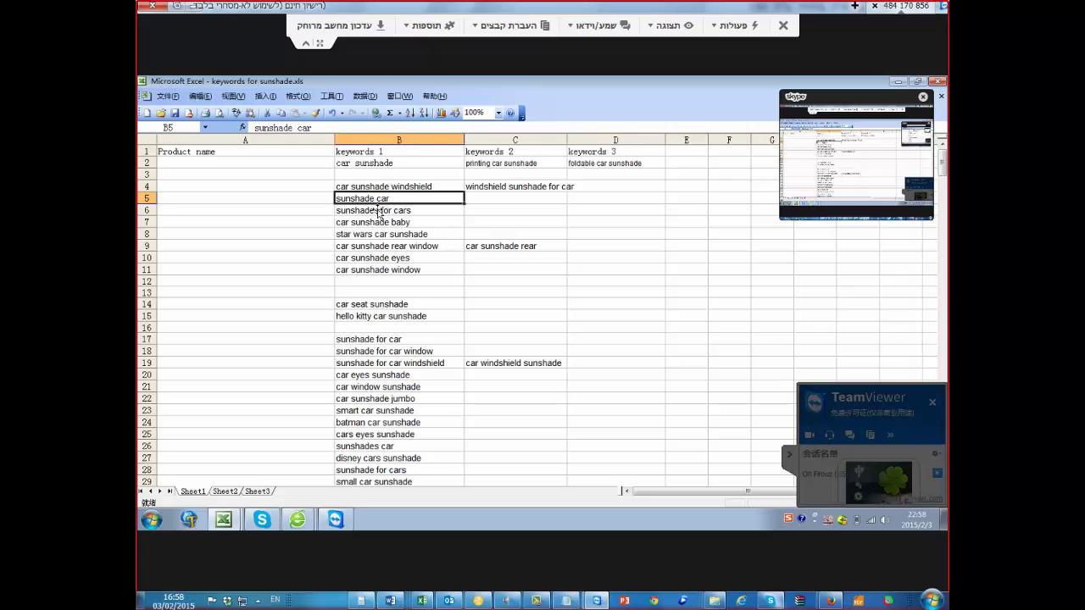
{"action": "left_click_drag", "start_coordinate": [378, 206], "coordinate": [508, 179]}
Copy "car sunshade" from B2 into B3, and move "sunshades for cars" from B6 to D3 under keywords 3
{"action": "left_click", "coordinate": [366, 166]}
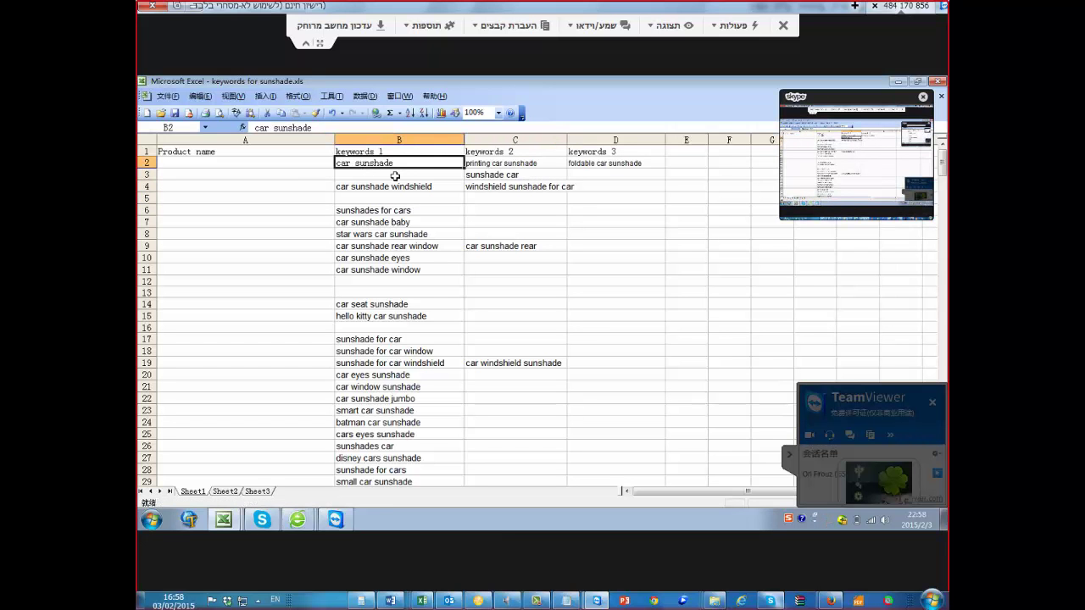
{"action": "key", "text": "ctrl+c"}
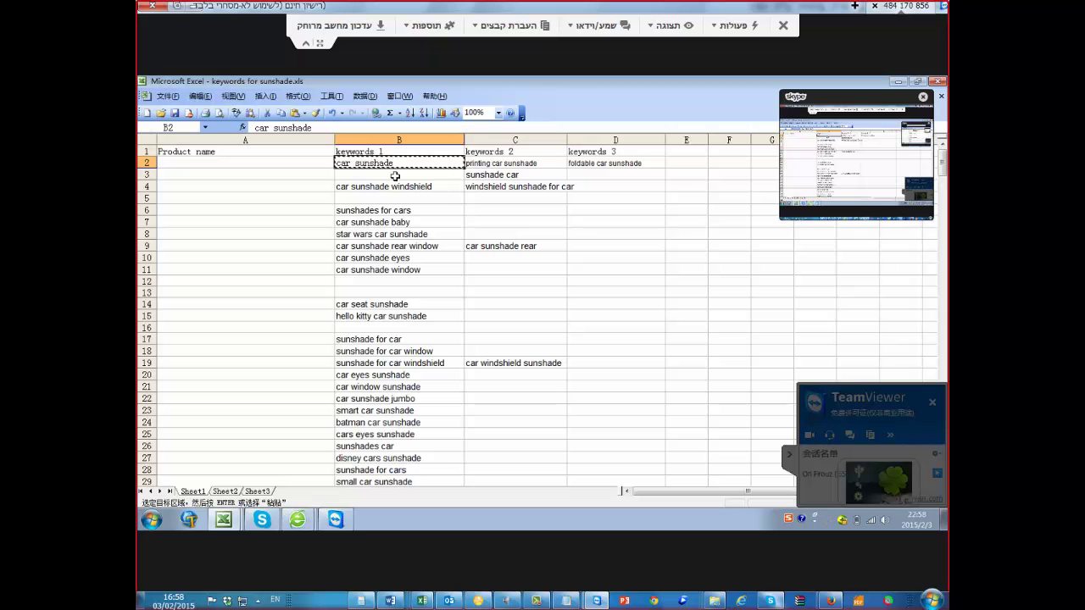
{"action": "left_click", "coordinate": [395, 175]}
{"action": "key", "text": "ctrl+v"}
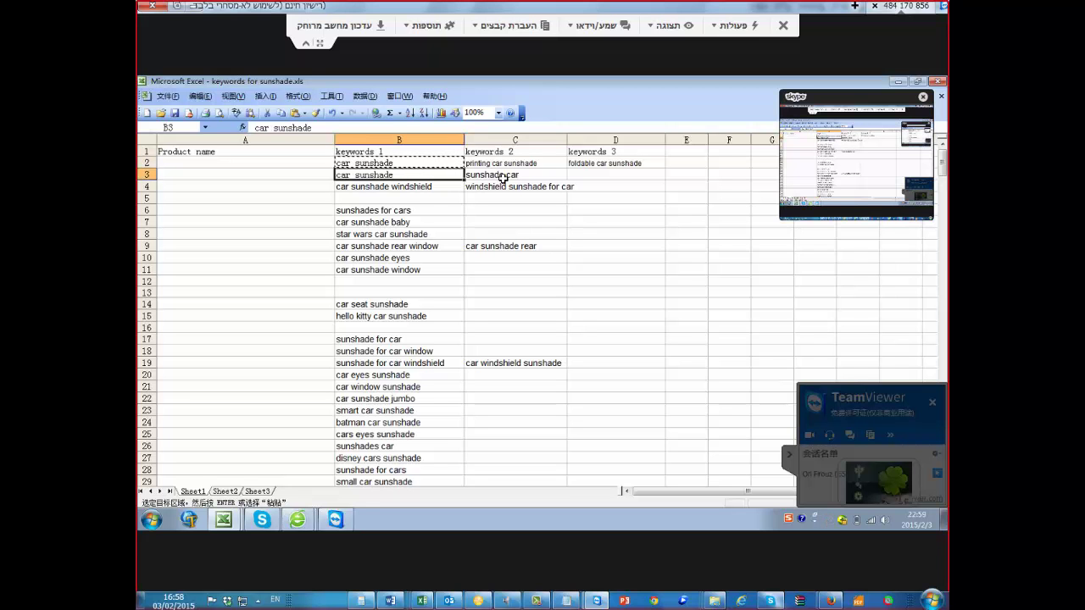
{"action": "left_click", "coordinate": [385, 214]}
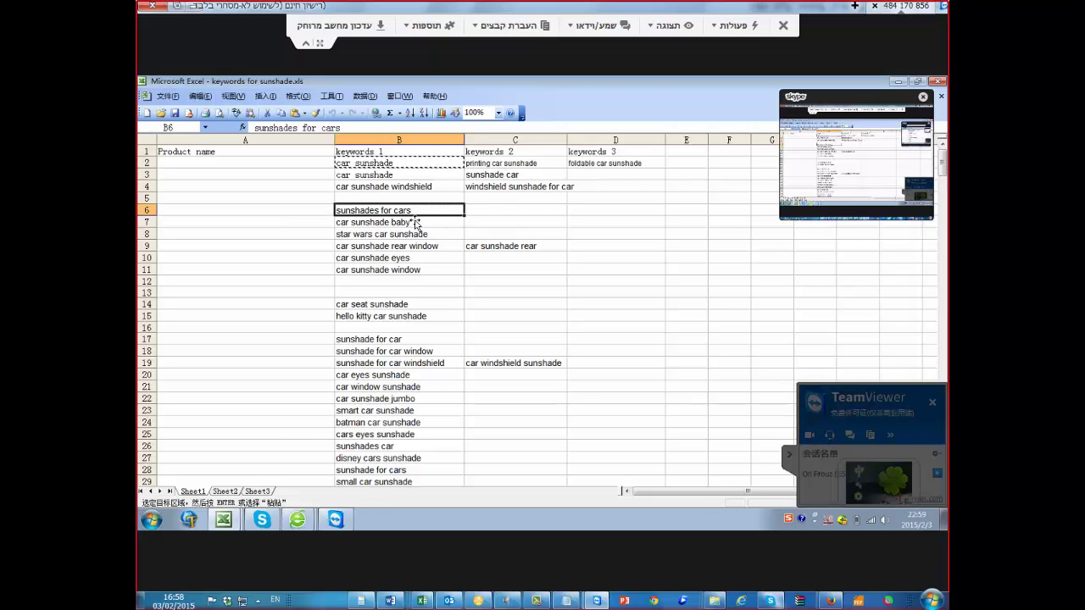
{"action": "left_click_drag", "start_coordinate": [415, 223], "coordinate": [631, 178]}
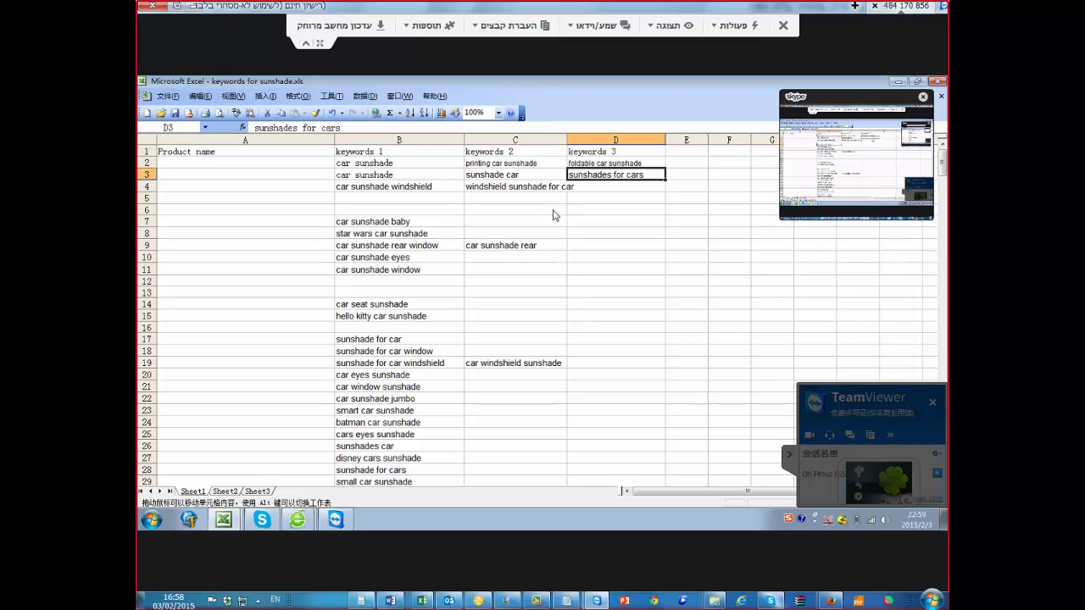
Change the keyword in B3 to the plural "car sunshades"
{"action": "left_click", "coordinate": [384, 178]}
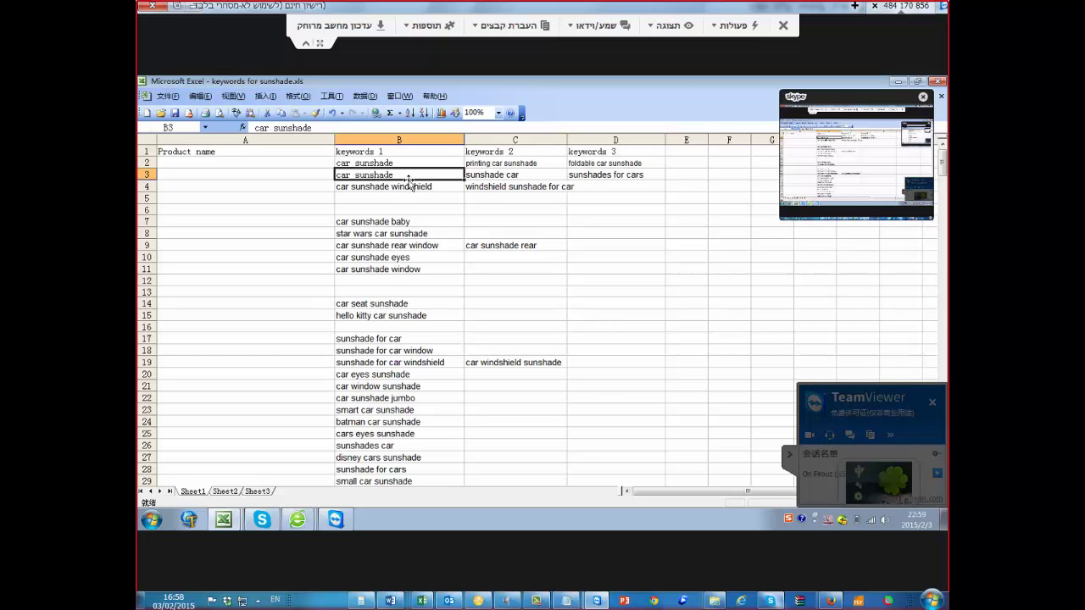
{"action": "double_click", "coordinate": [408, 177]}
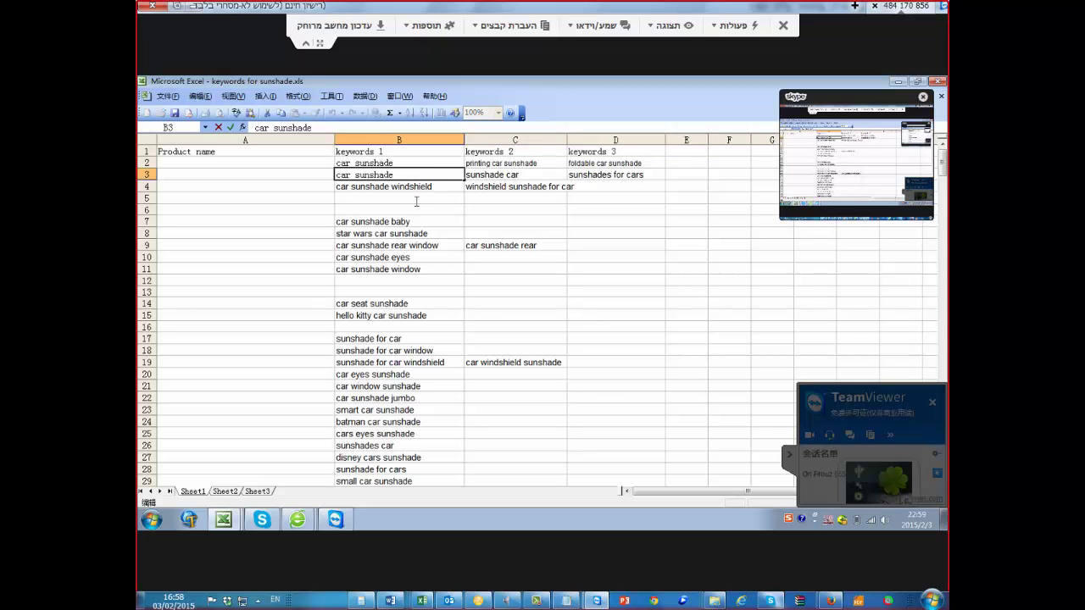
{"action": "type", "text": "s"}
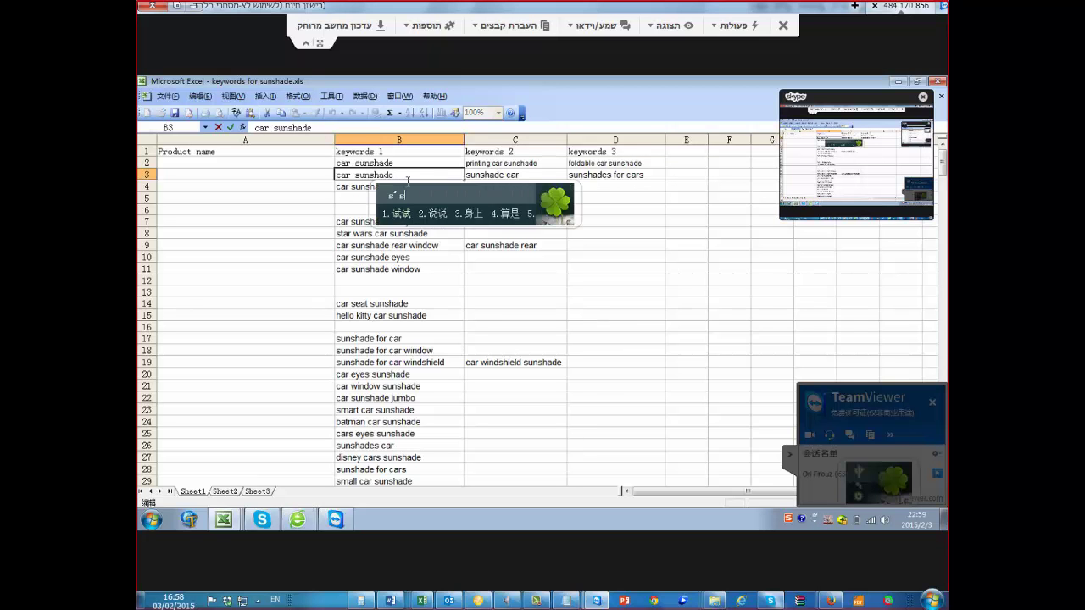
{"action": "type", "text": "s"}
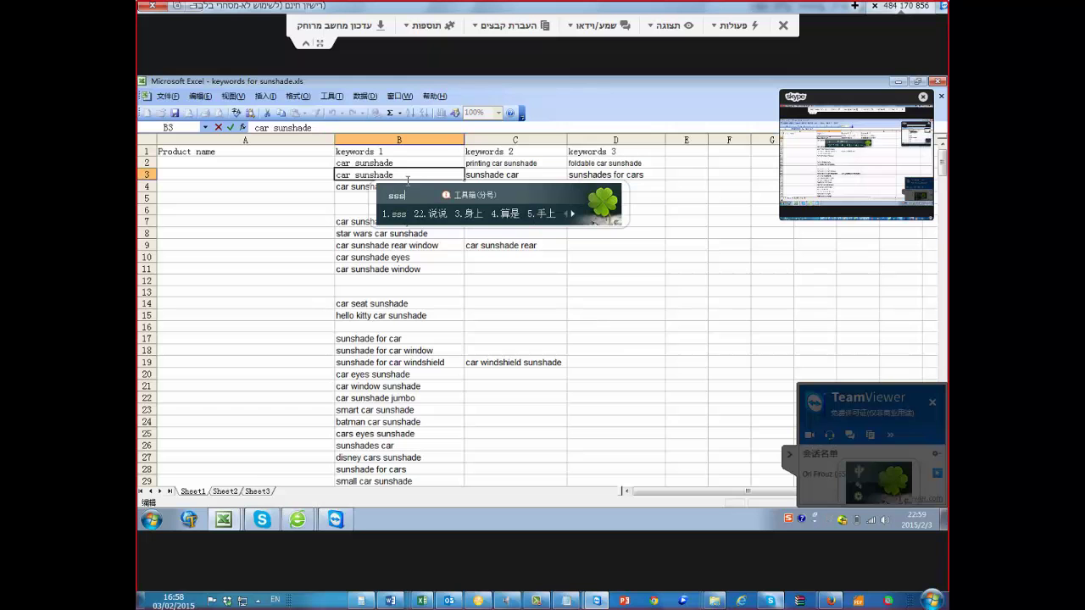
{"action": "type", "text": "s"}
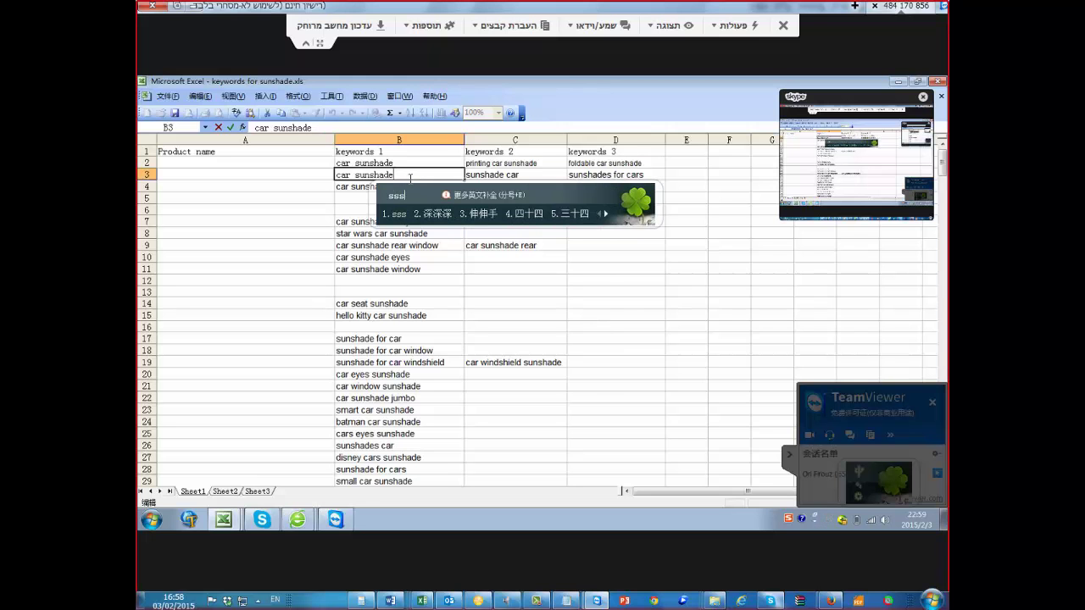
{"action": "key", "text": "BackSpace"}
{"action": "key", "text": "BackSpace"}
{"action": "key", "text": "Return"}
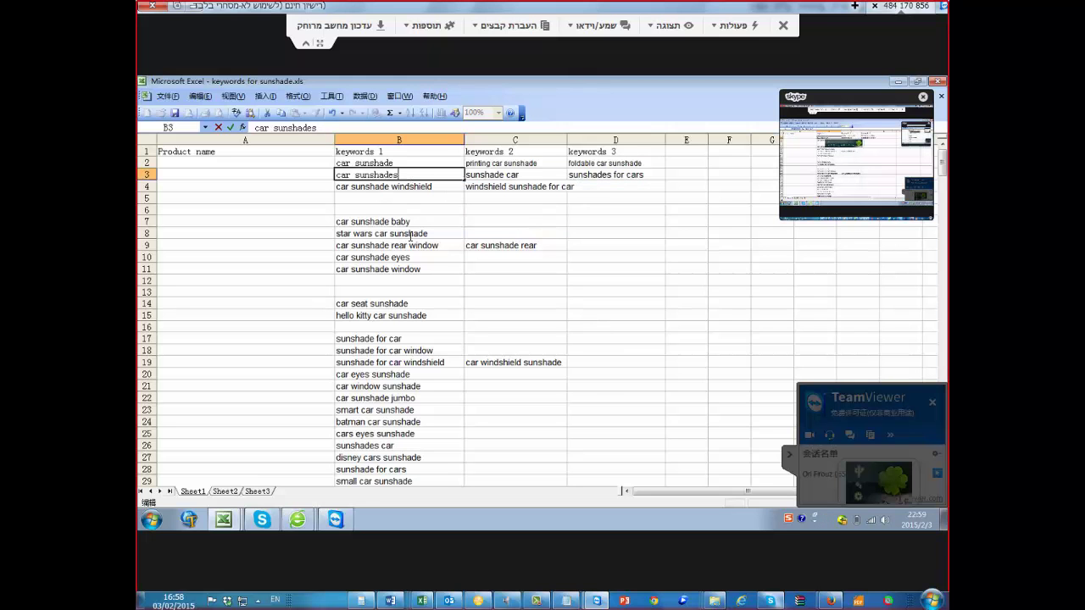
Move "sunshades car" from B26 to C7, beside "car sunshade baby"
{"action": "left_click", "coordinate": [401, 210]}
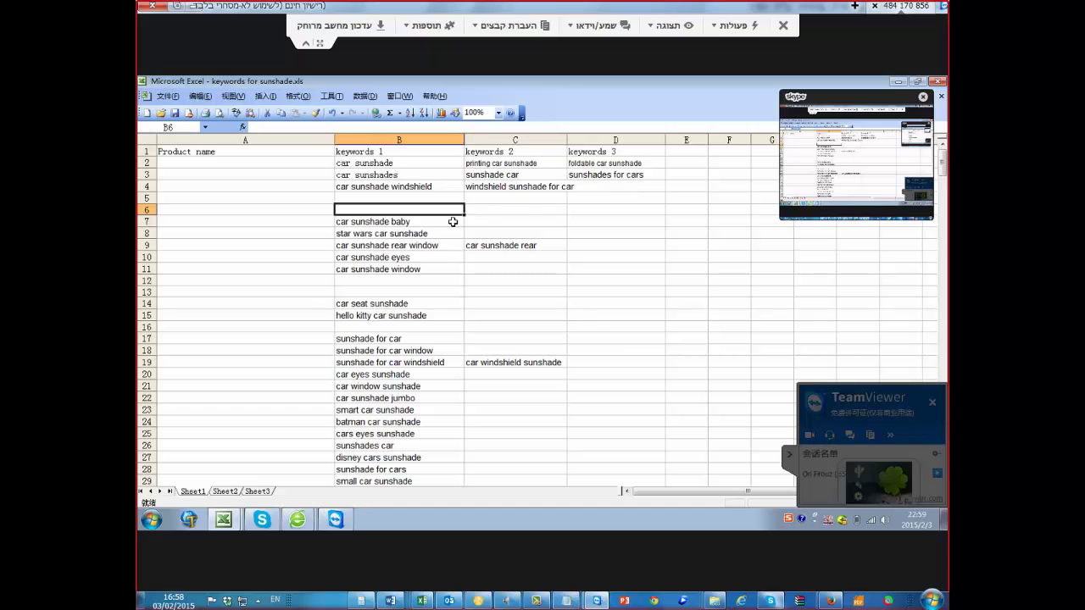
{"action": "left_click", "coordinate": [407, 227]}
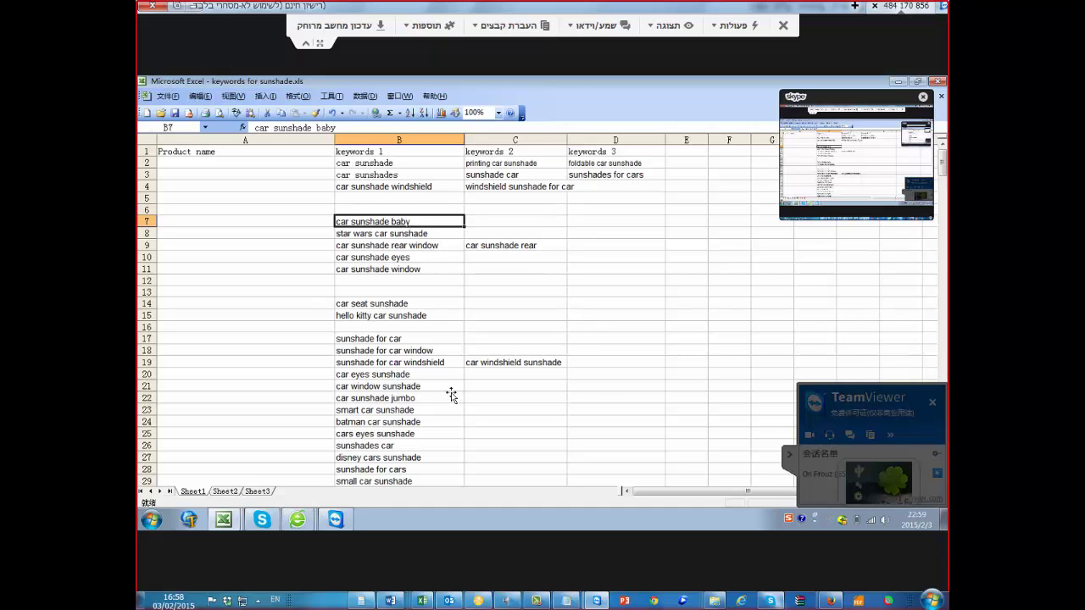
{"action": "scroll", "coordinate": [410, 415], "scroll_direction": "down", "scroll_amount": 1}
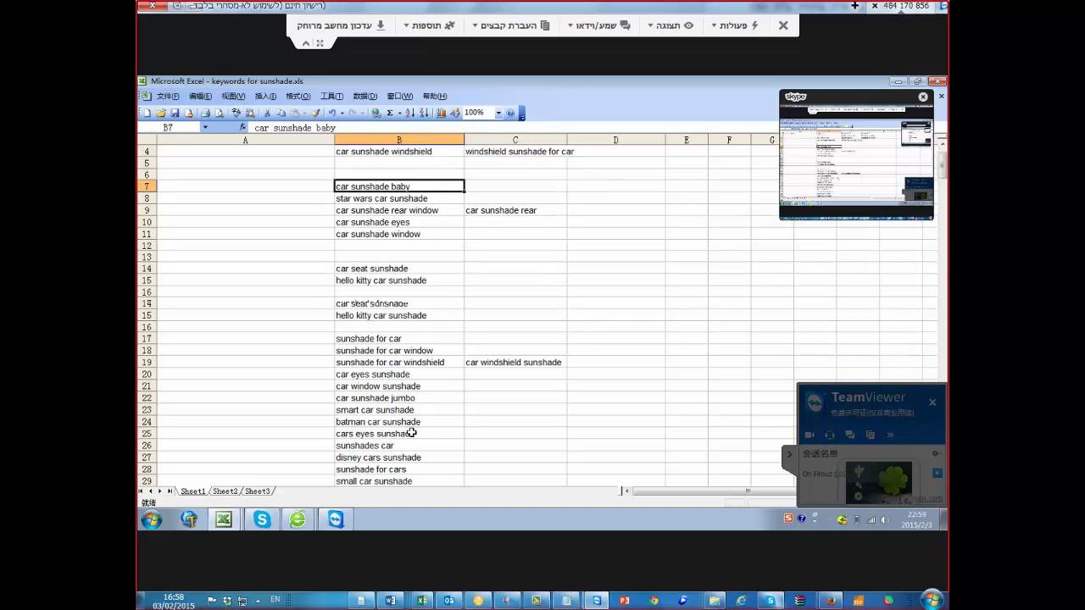
{"action": "scroll", "coordinate": [417, 433], "scroll_direction": "down", "scroll_amount": 1}
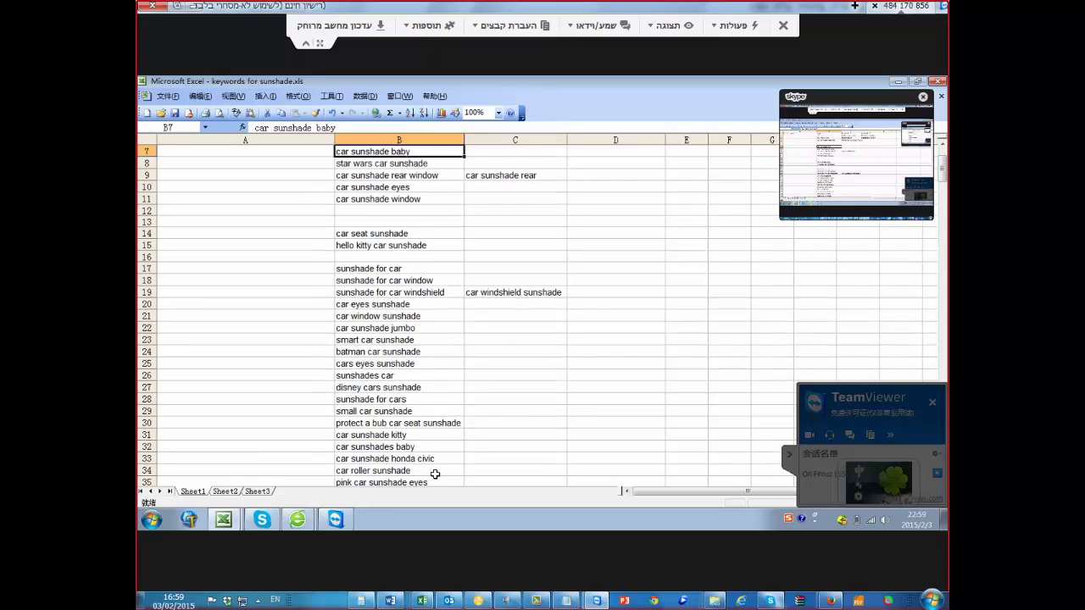
{"action": "left_click", "coordinate": [415, 419]}
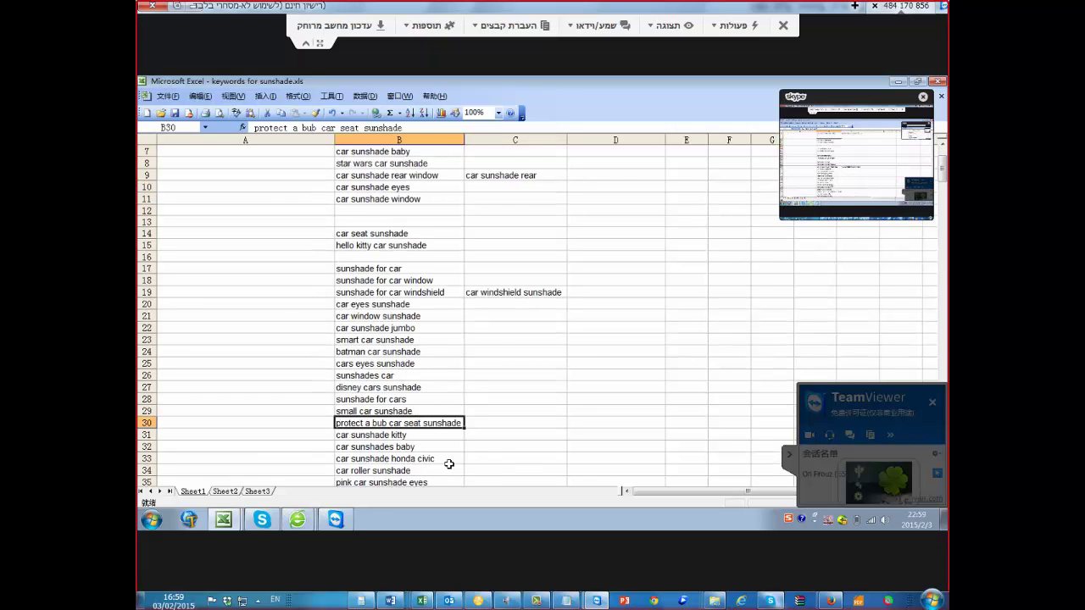
{"action": "left_click", "coordinate": [410, 382]}
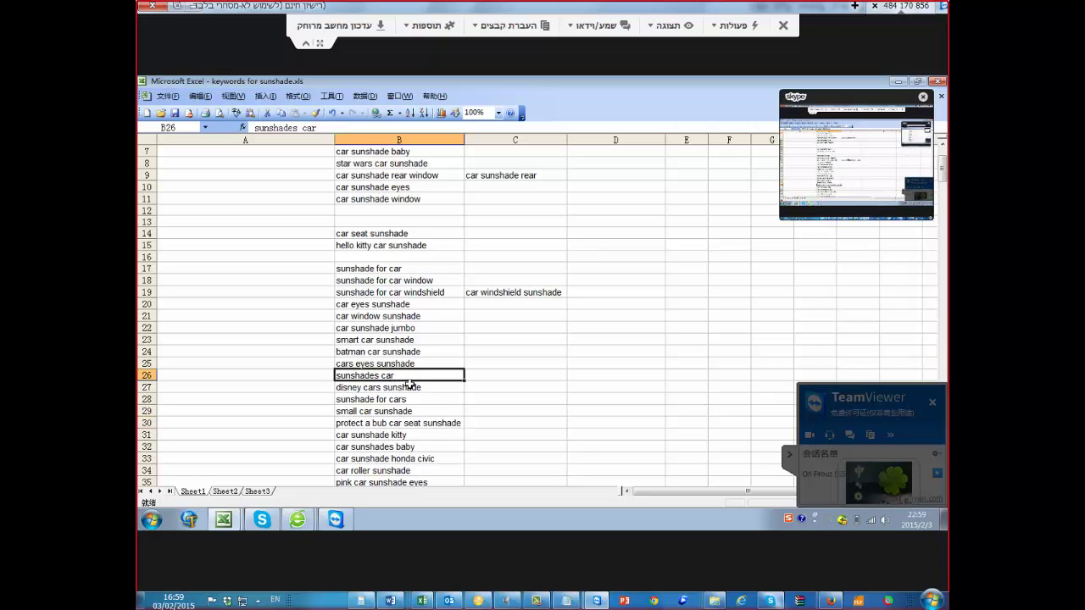
{"action": "left_click_drag", "start_coordinate": [410, 381], "coordinate": [493, 227]}
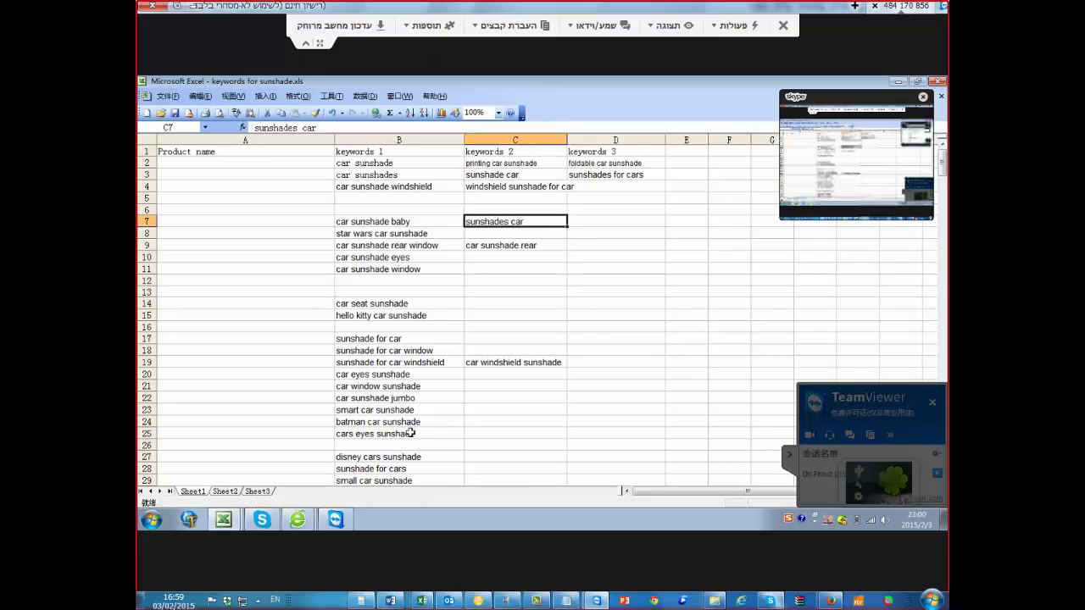
{"action": "left_click", "coordinate": [409, 422]}
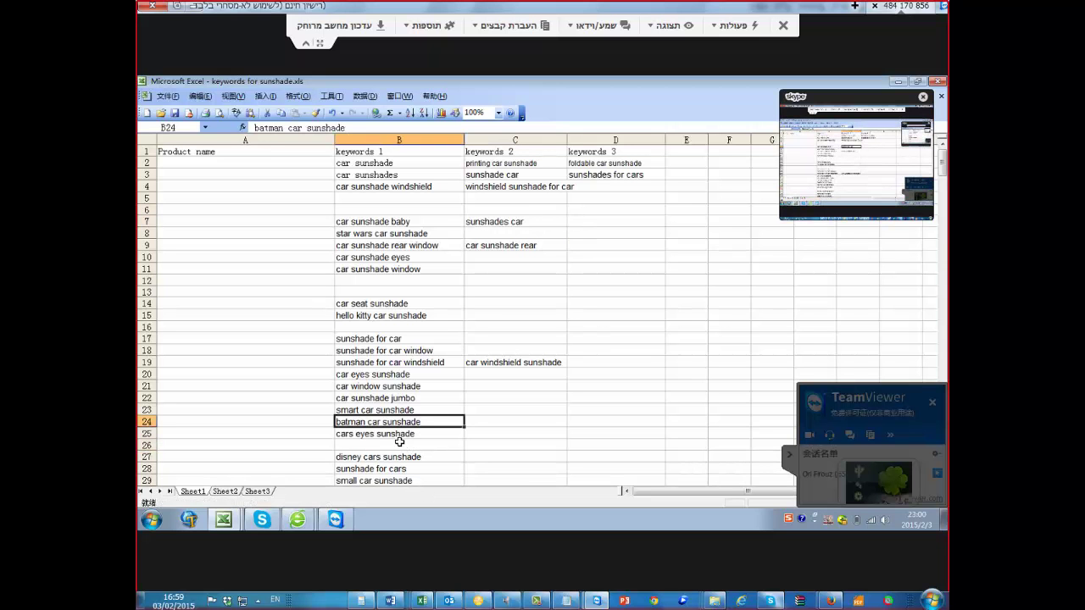
Move "car window sunshade" from B21 to D7 to complete the "car sunshade baby" row
{"action": "left_click", "coordinate": [399, 437]}
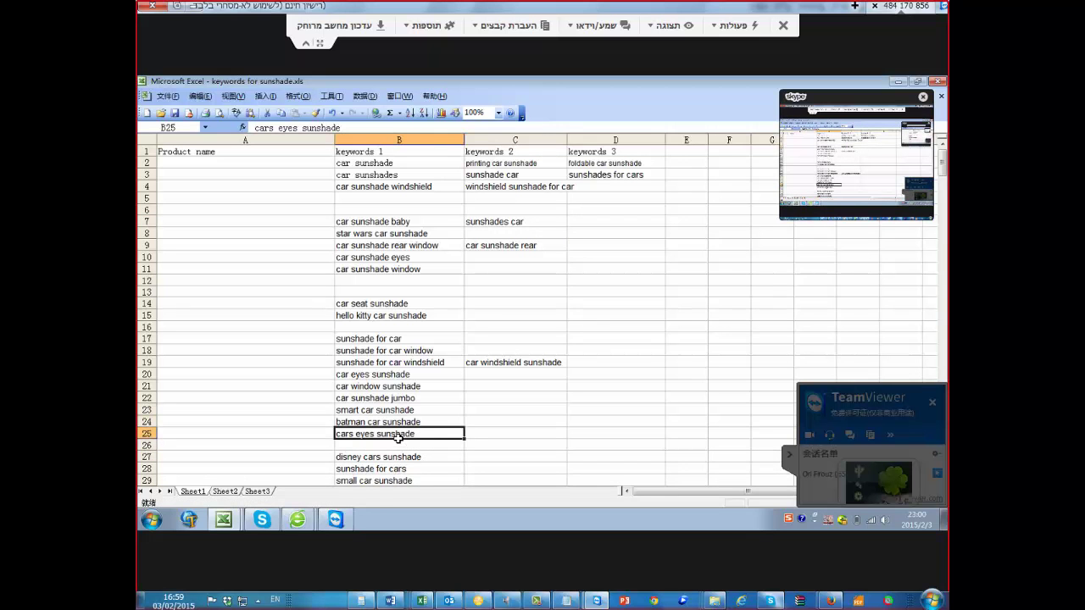
{"action": "left_click", "coordinate": [387, 389]}
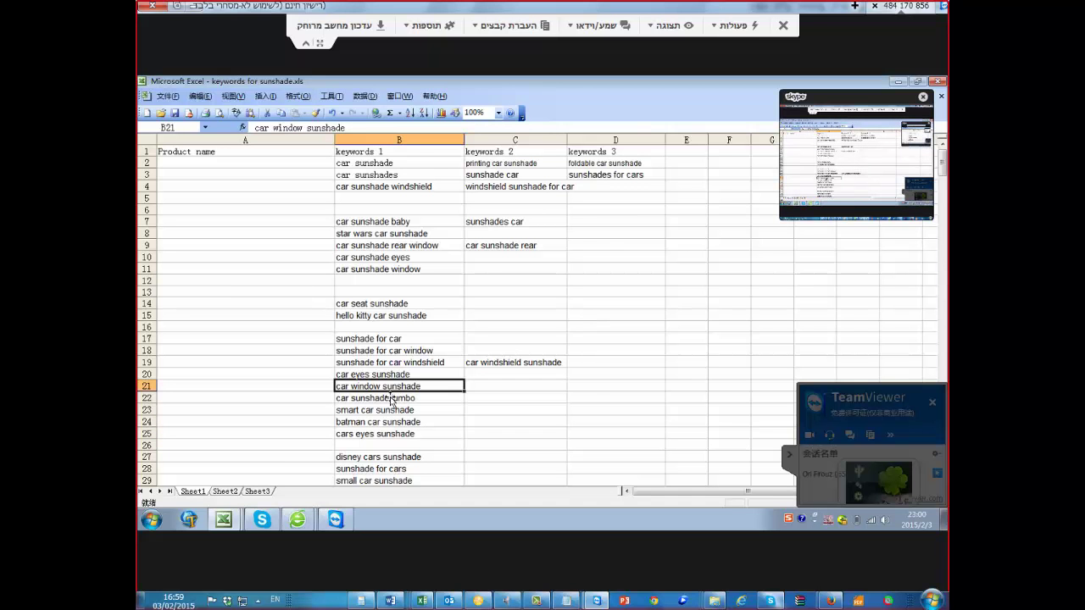
{"action": "left_click_drag", "start_coordinate": [592, 217], "coordinate": [546, 349]}
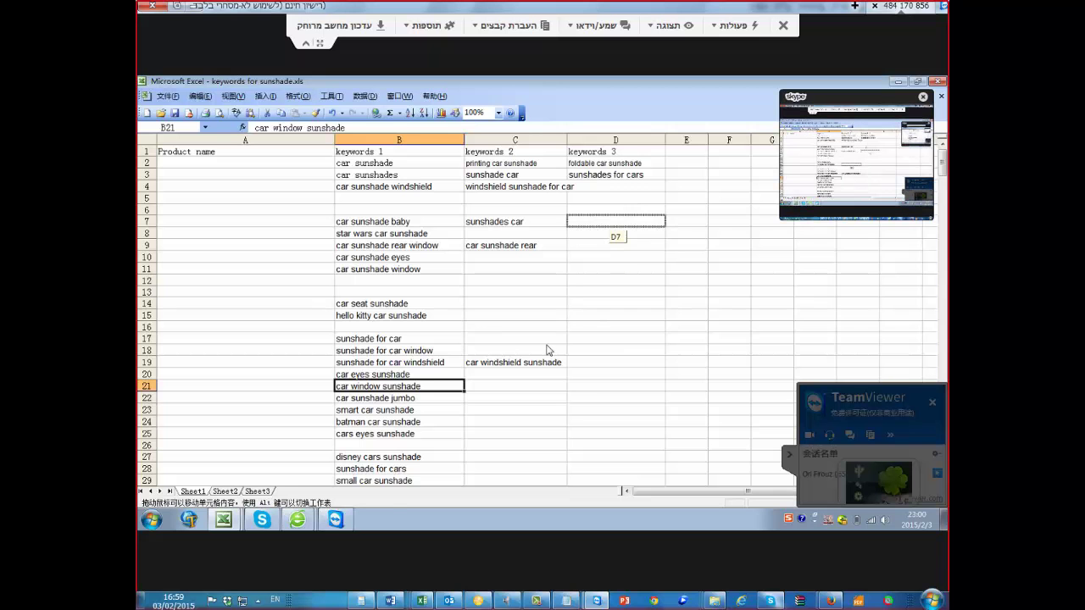
Highlight the three-keyword groups in rows 2 and 3 to review them
{"action": "left_click_drag", "start_coordinate": [192, 299], "coordinate": [273, 331]}
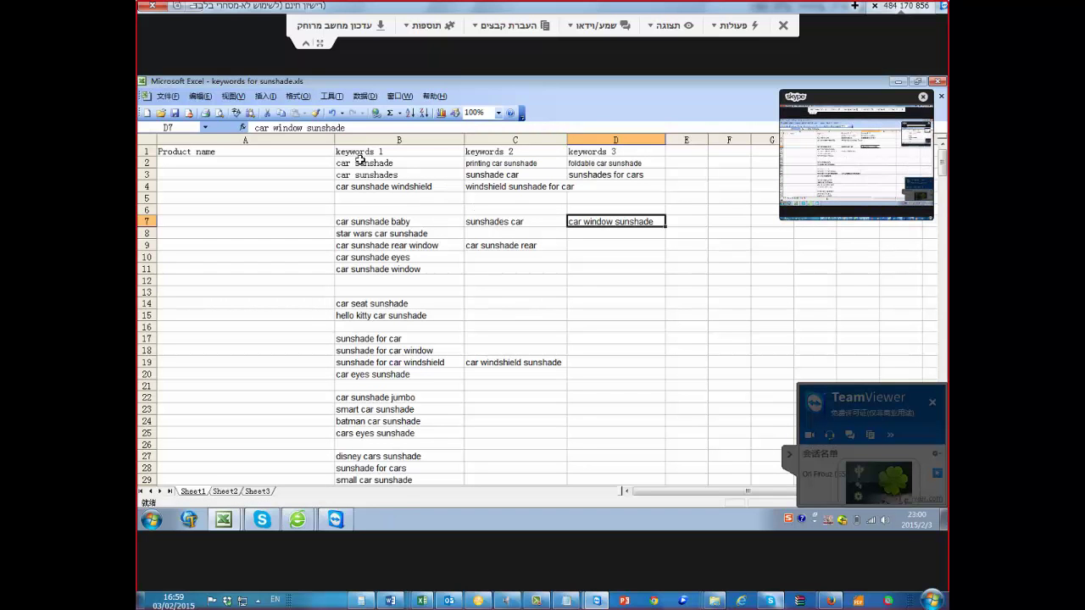
{"action": "left_click_drag", "start_coordinate": [361, 163], "coordinate": [595, 163]}
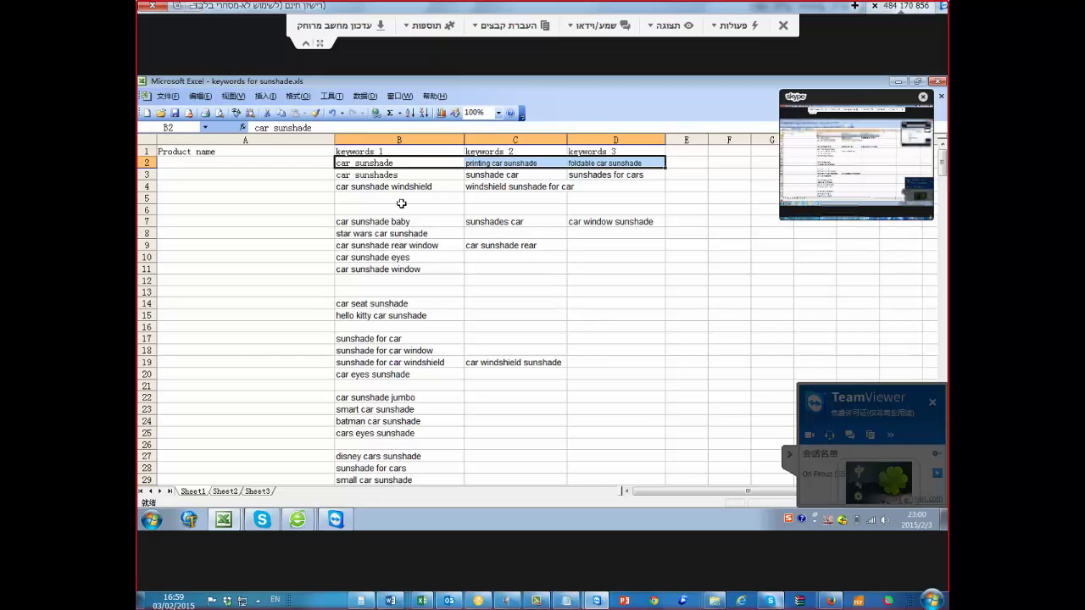
{"action": "left_click_drag", "start_coordinate": [395, 176], "coordinate": [509, 175]}
{"action": "left_click_drag", "start_coordinate": [351, 292], "coordinate": [356, 330]}
Clear the unsuitable keywords "orbit car seat sunshade" in B120 and "flower sunshade car" in B119
{"action": "scroll", "coordinate": [356, 330], "scroll_direction": "down", "scroll_amount": 10}
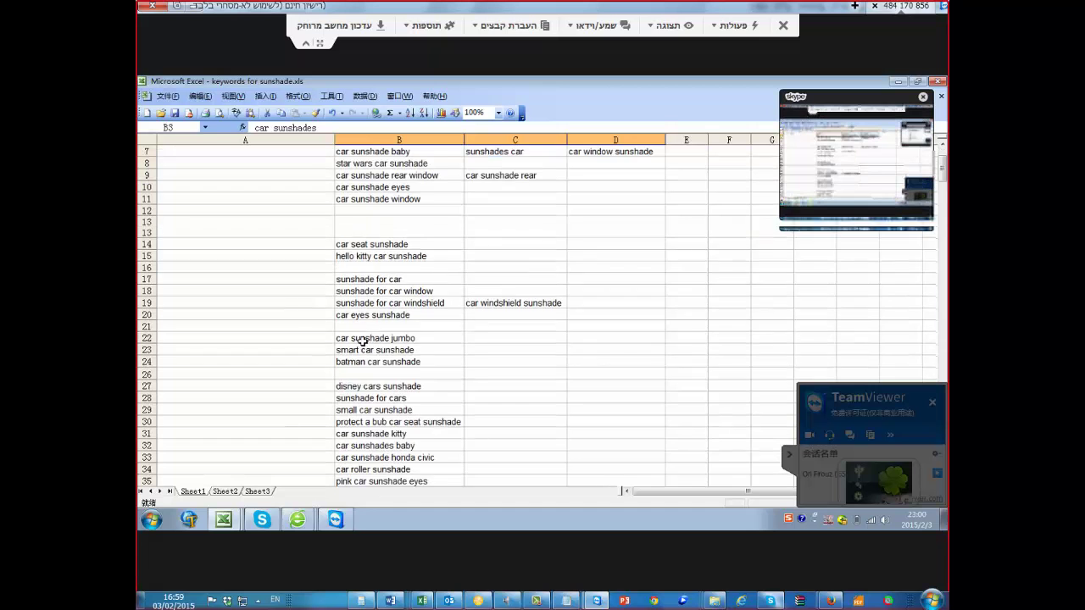
{"action": "scroll", "coordinate": [362, 355], "scroll_direction": "down", "scroll_amount": 10}
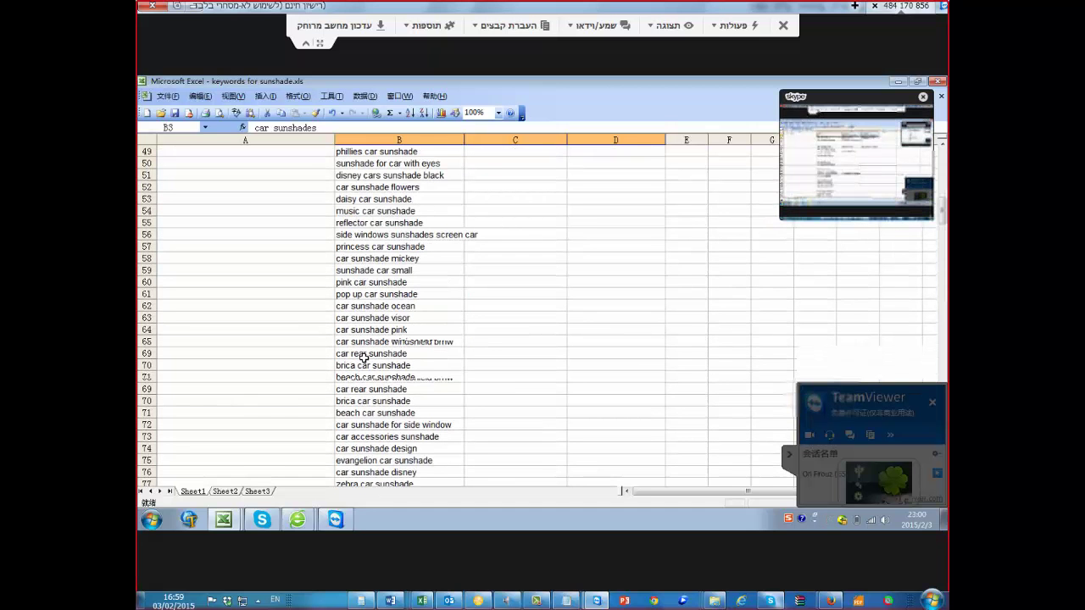
{"action": "scroll", "coordinate": [362, 357], "scroll_direction": "down", "scroll_amount": 8}
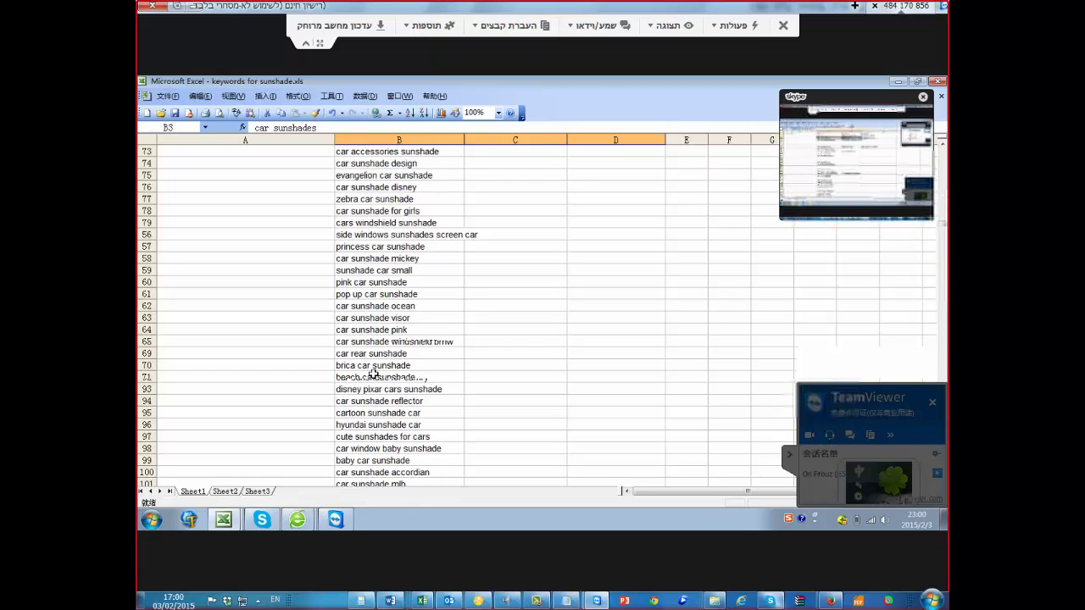
{"action": "scroll", "coordinate": [366, 364], "scroll_direction": "down", "scroll_amount": 3}
{"action": "scroll", "coordinate": [376, 329], "scroll_direction": "down", "scroll_amount": 6}
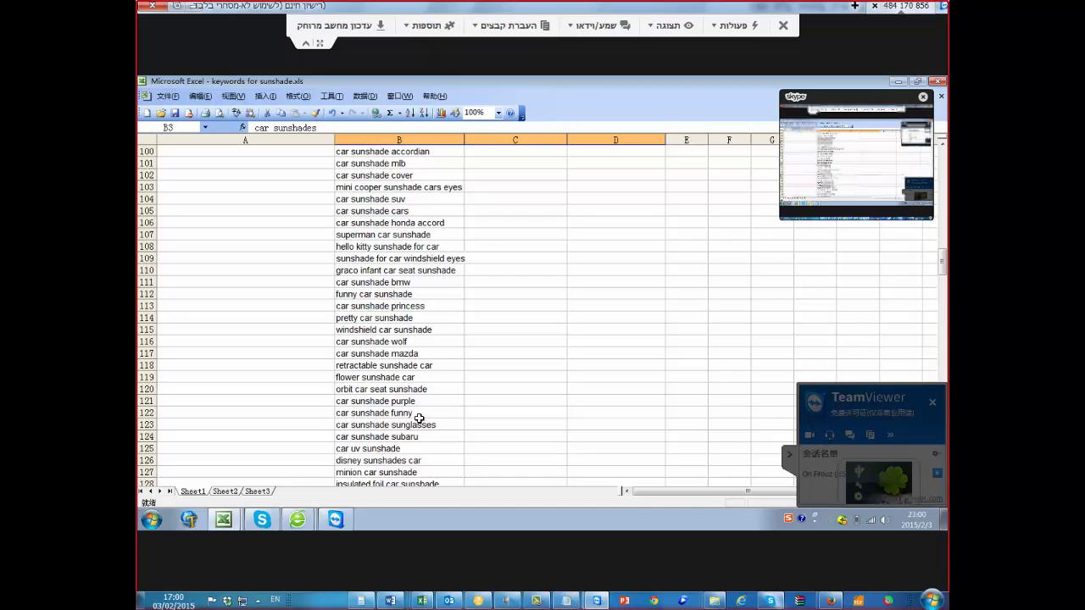
{"action": "left_click", "coordinate": [383, 389]}
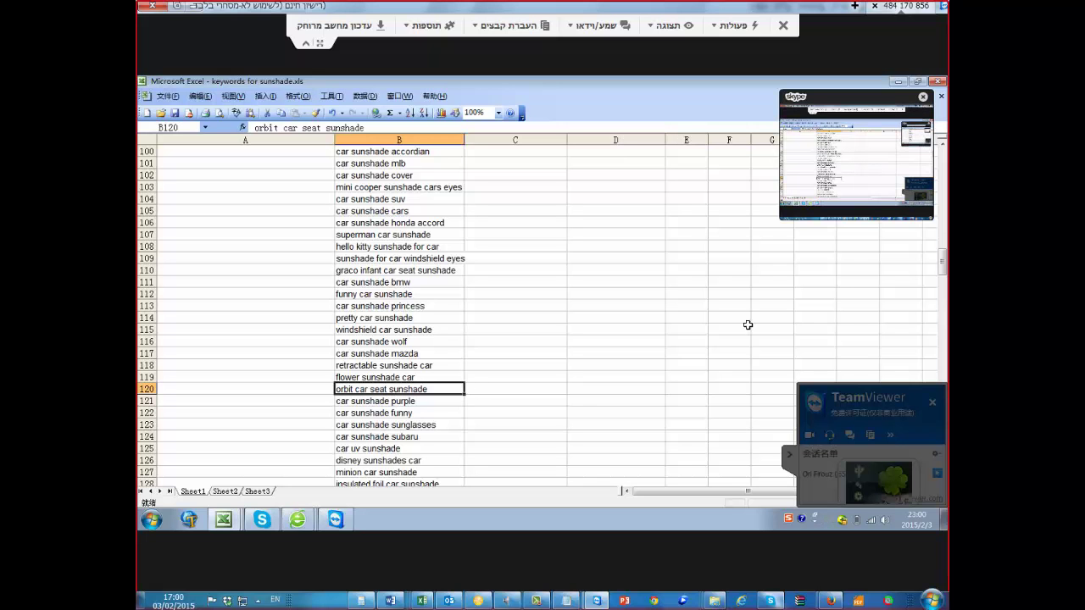
{"action": "key", "text": "Delete"}
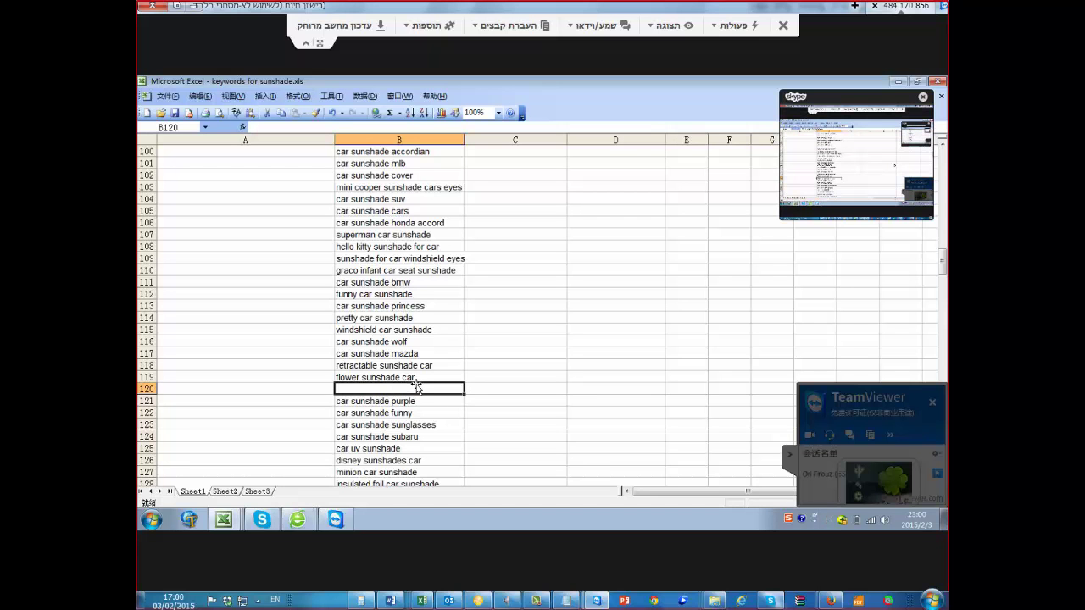
{"action": "left_click", "coordinate": [419, 381]}
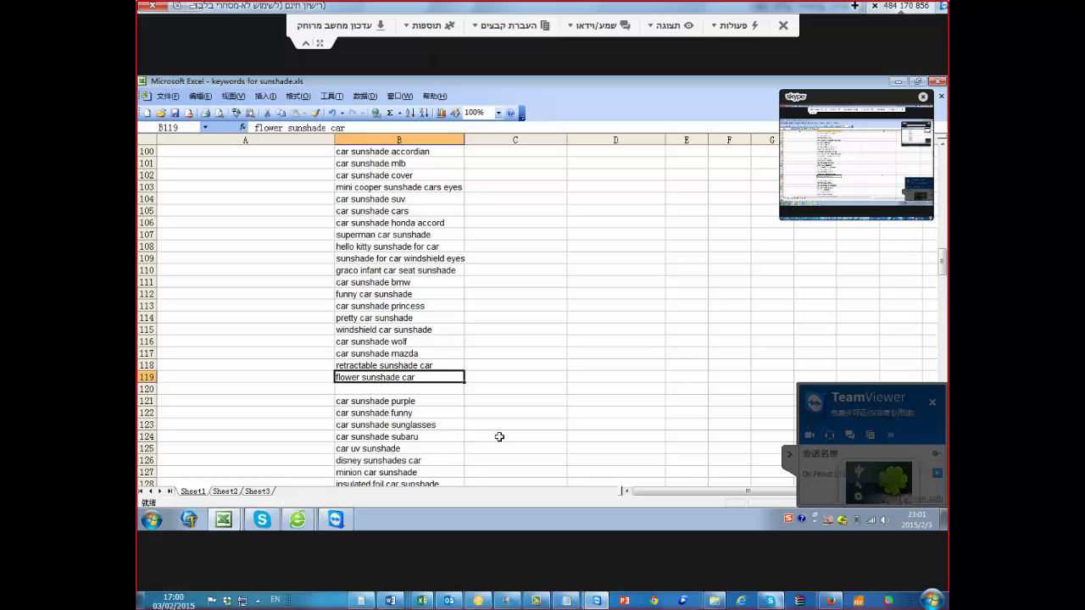
{"action": "key", "text": "Delete"}
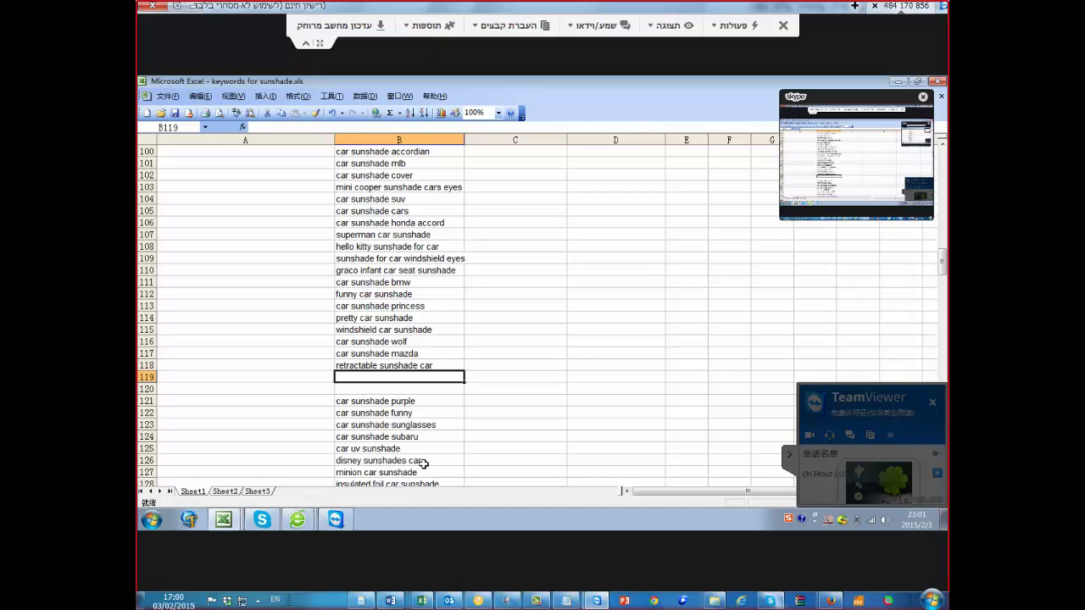
Clear the brand keywords "disney sunshades car" in B126 and "hello kitty sunshade for car" in B108
{"action": "left_click", "coordinate": [467, 463]}
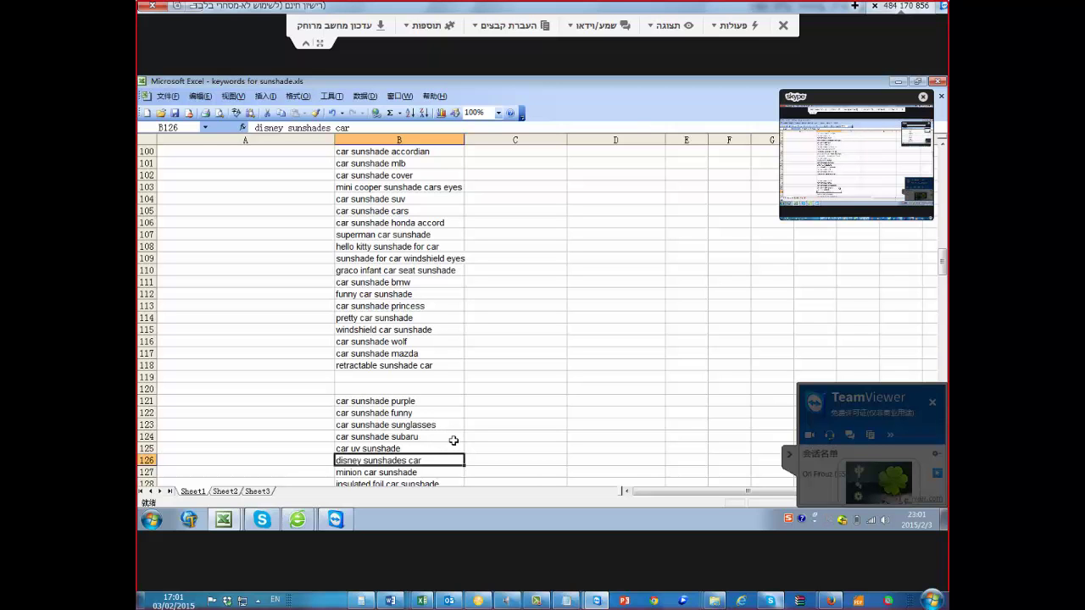
{"action": "key", "text": "Delete"}
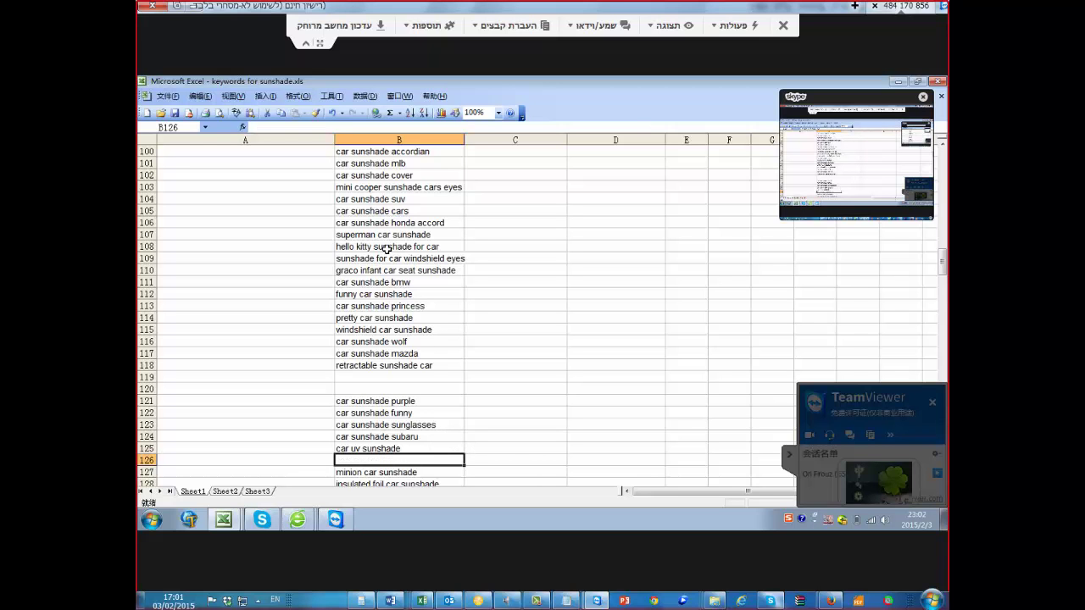
{"action": "left_click", "coordinate": [387, 249]}
{"action": "key", "text": "Delete"}
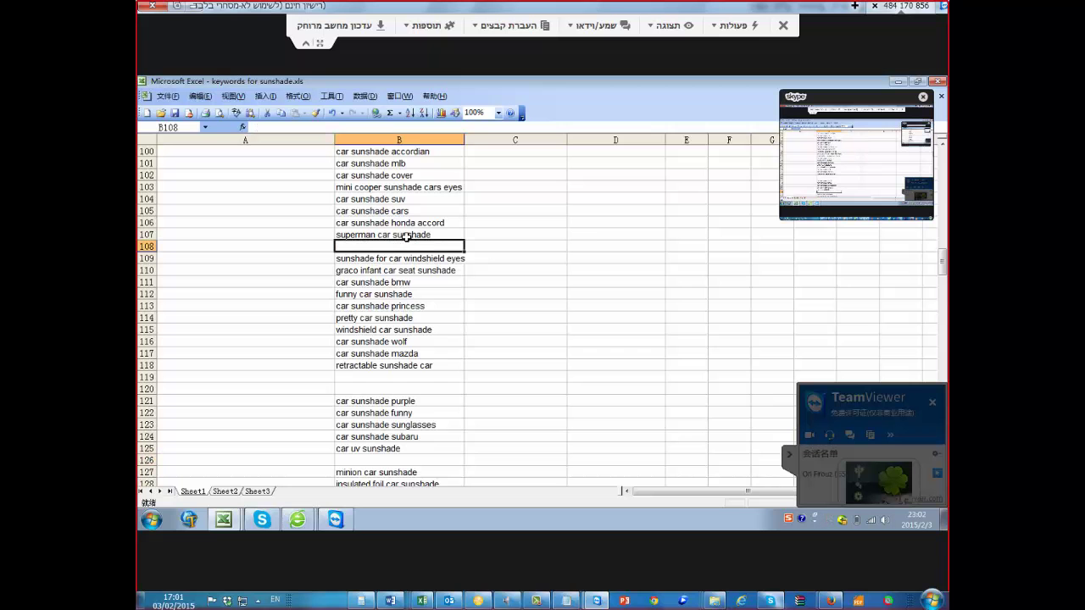
Clear the brand keywords "audi tt car sunshade" in B84, "hyundai sunshade car" in B96 and "disney pixar cars sunshade" in B93
{"action": "scroll", "coordinate": [417, 217], "scroll_direction": "up", "scroll_amount": 1}
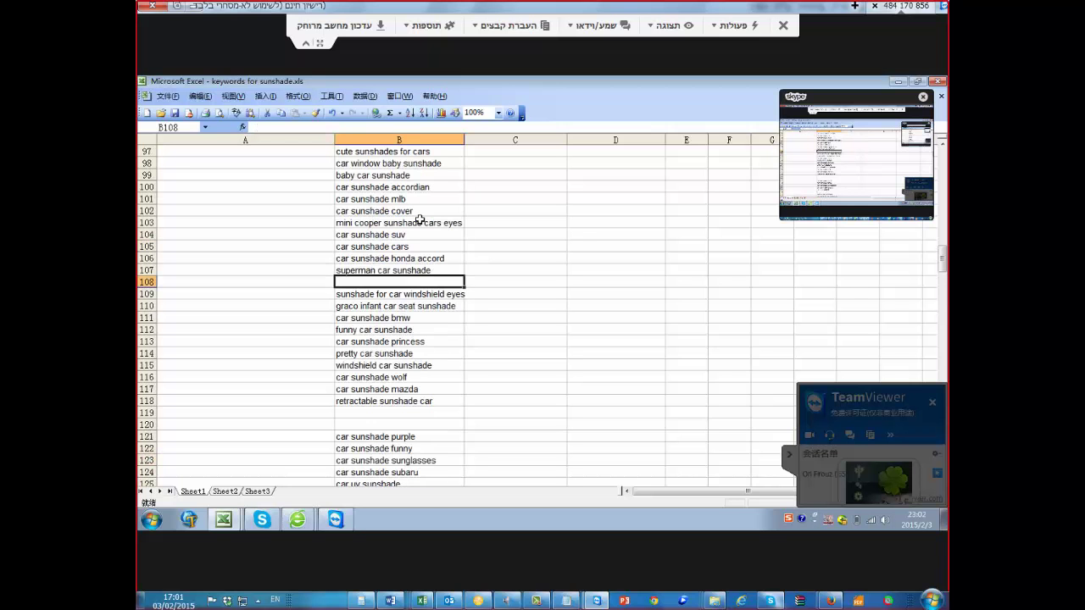
{"action": "scroll", "coordinate": [419, 221], "scroll_direction": "up", "scroll_amount": 4}
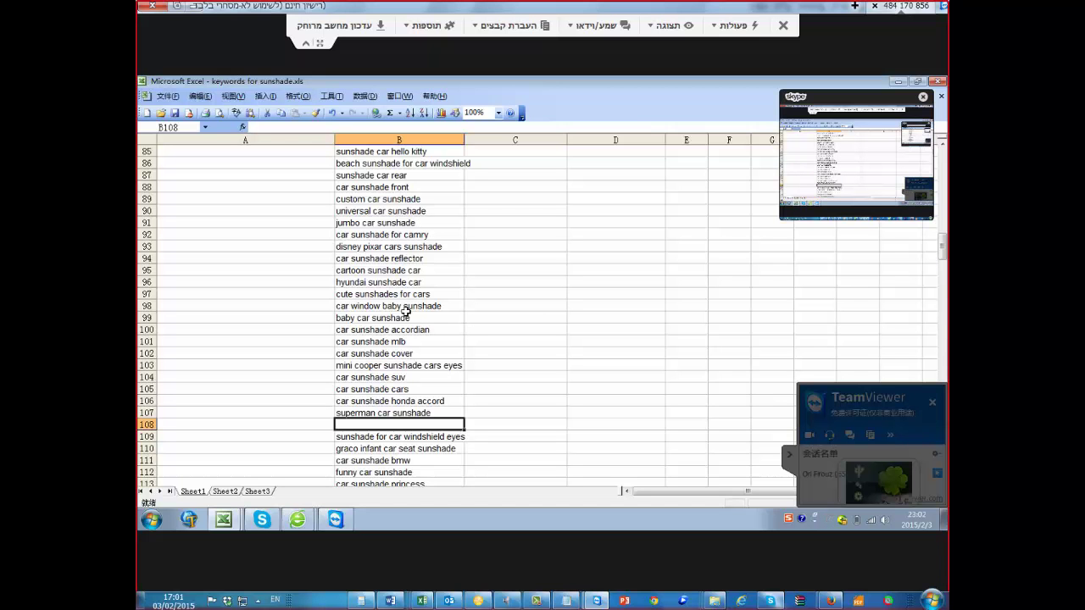
{"action": "scroll", "coordinate": [406, 312], "scroll_direction": "up", "scroll_amount": 2}
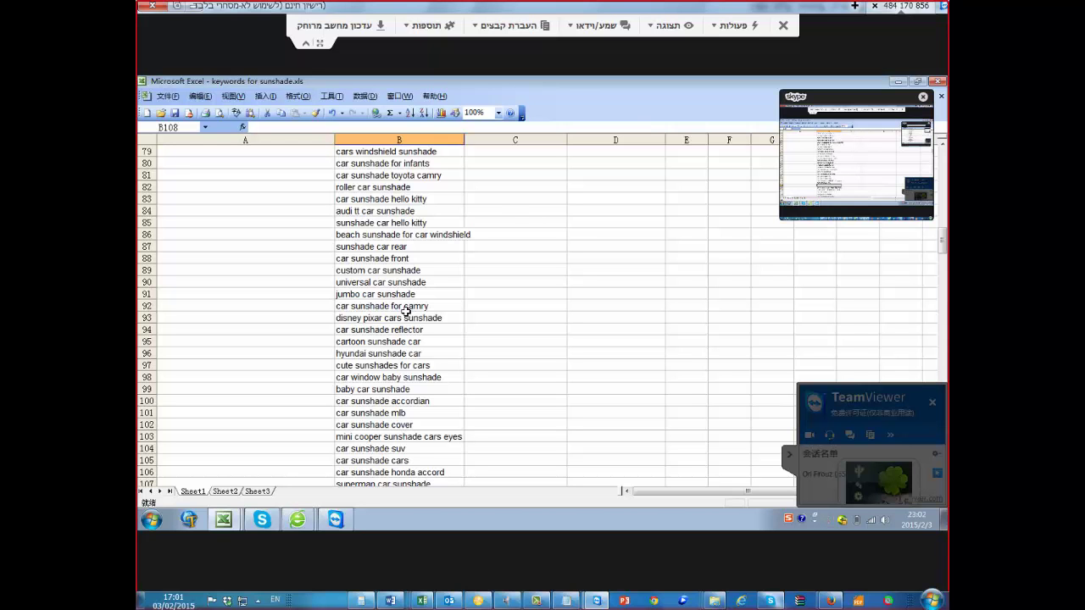
{"action": "left_click", "coordinate": [343, 212]}
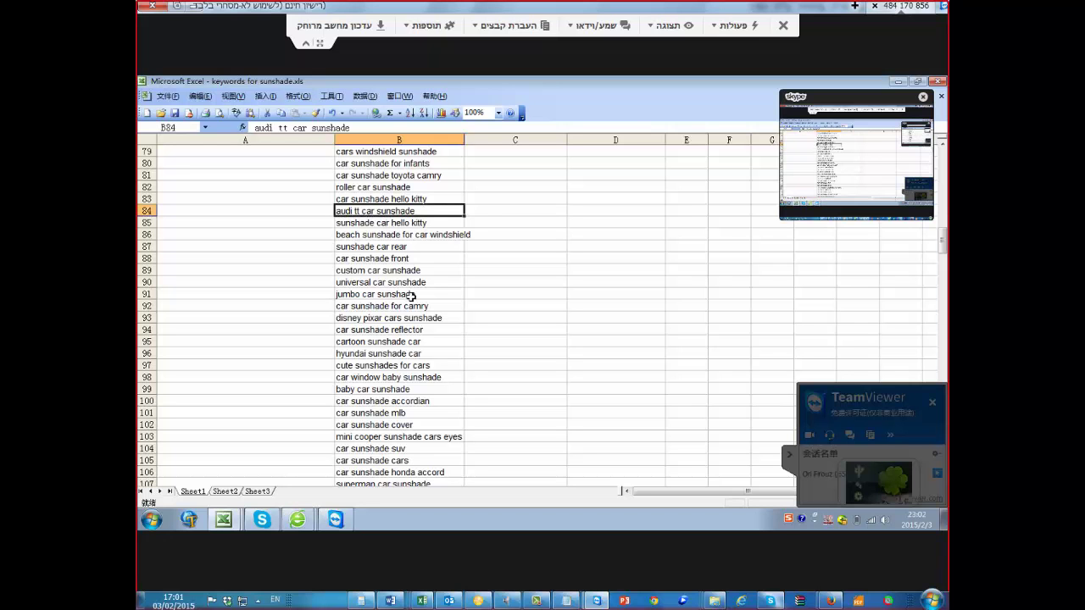
{"action": "key", "text": "Delete"}
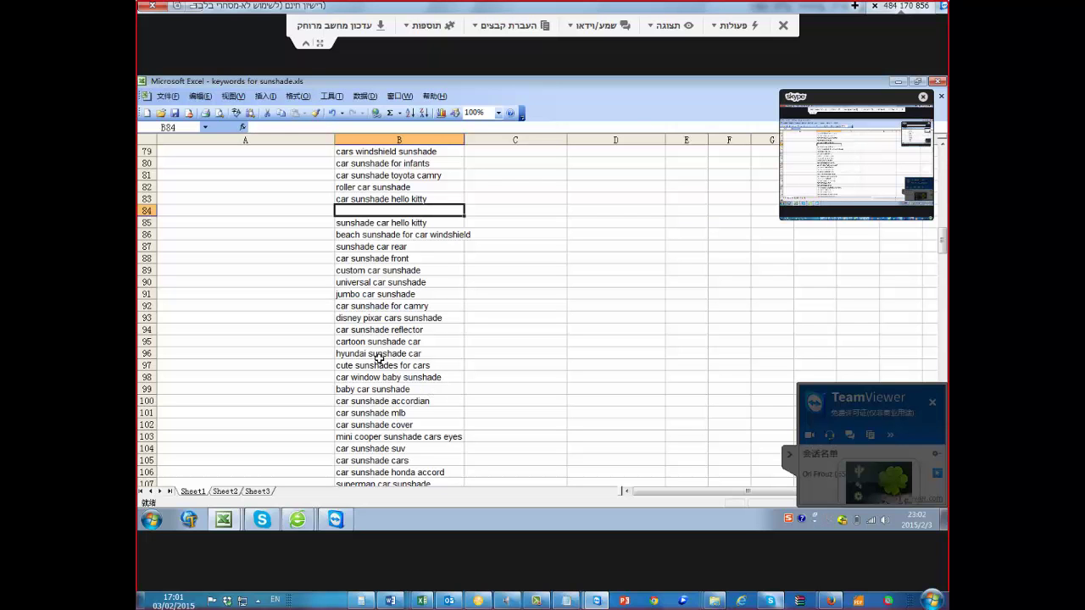
{"action": "left_click", "coordinate": [378, 356]}
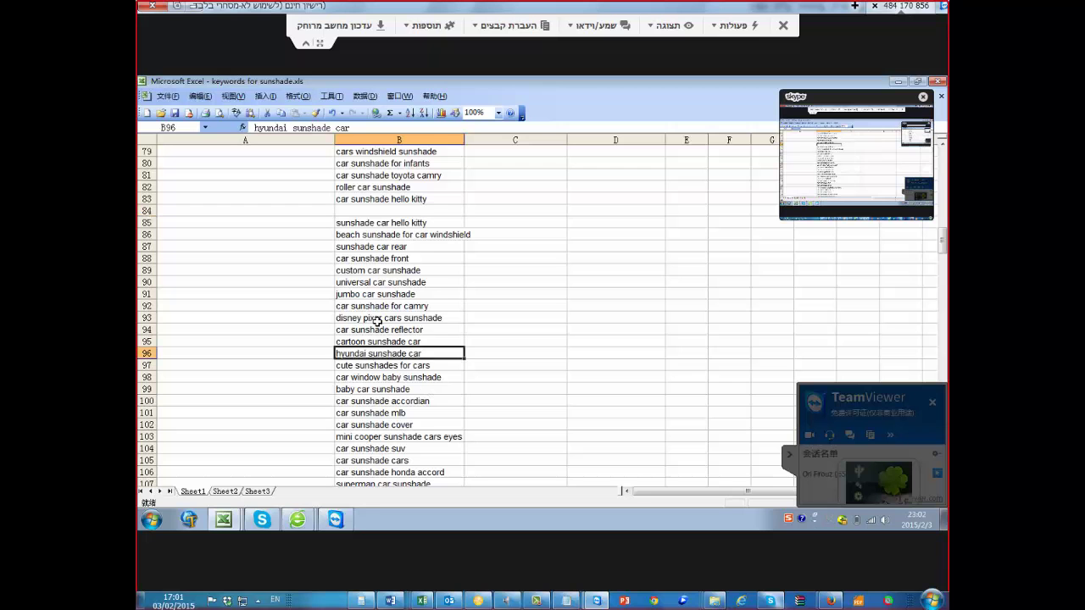
{"action": "key", "text": "Delete"}
{"action": "left_click", "coordinate": [395, 321]}
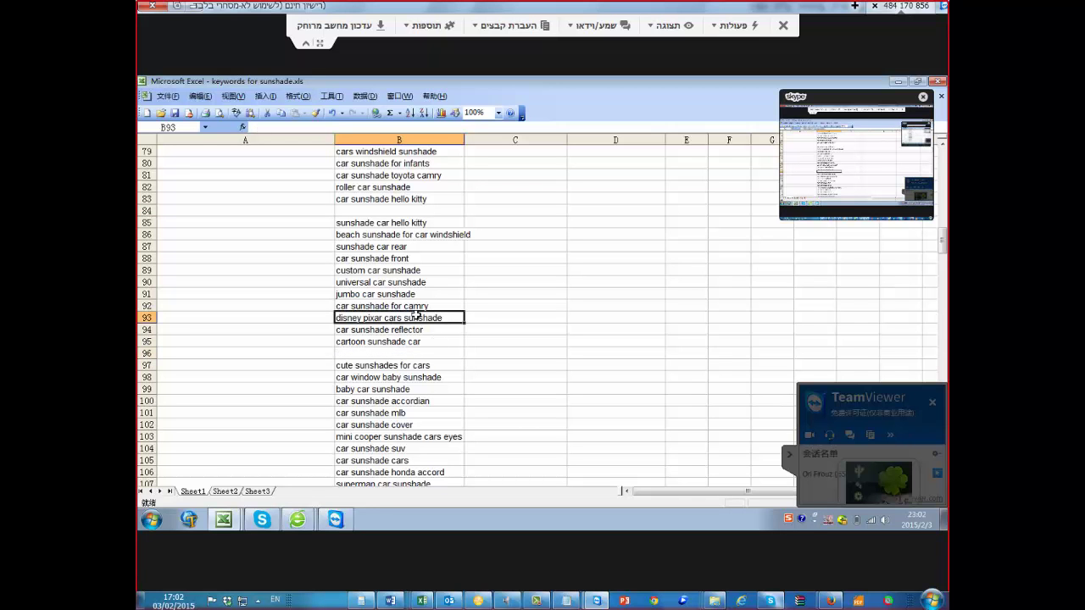
{"action": "key", "text": "Delete"}
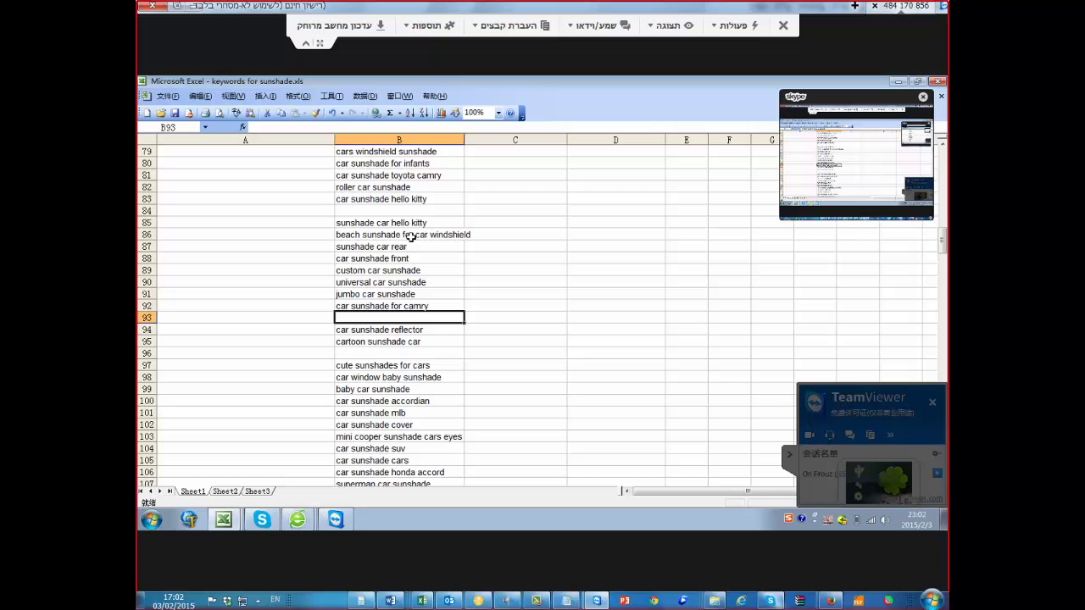
Clear the Hello Kitty keywords in B83 and B85 and "car sunshade disney" in B76
{"action": "scroll", "coordinate": [410, 202], "scroll_direction": "up", "scroll_amount": 2}
{"action": "left_click", "coordinate": [410, 200]}
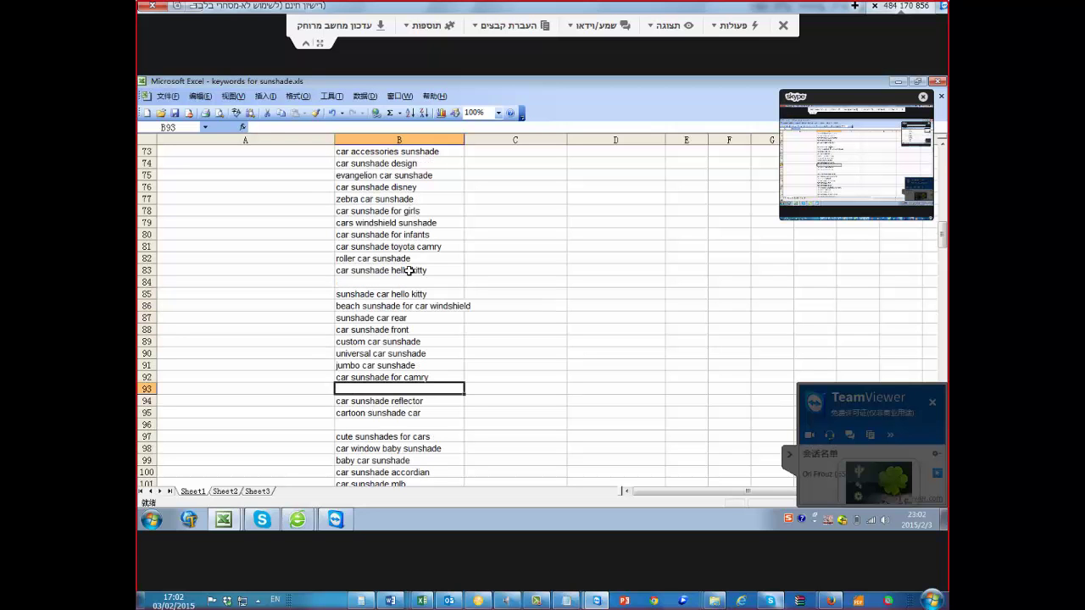
{"action": "left_click", "coordinate": [413, 269]}
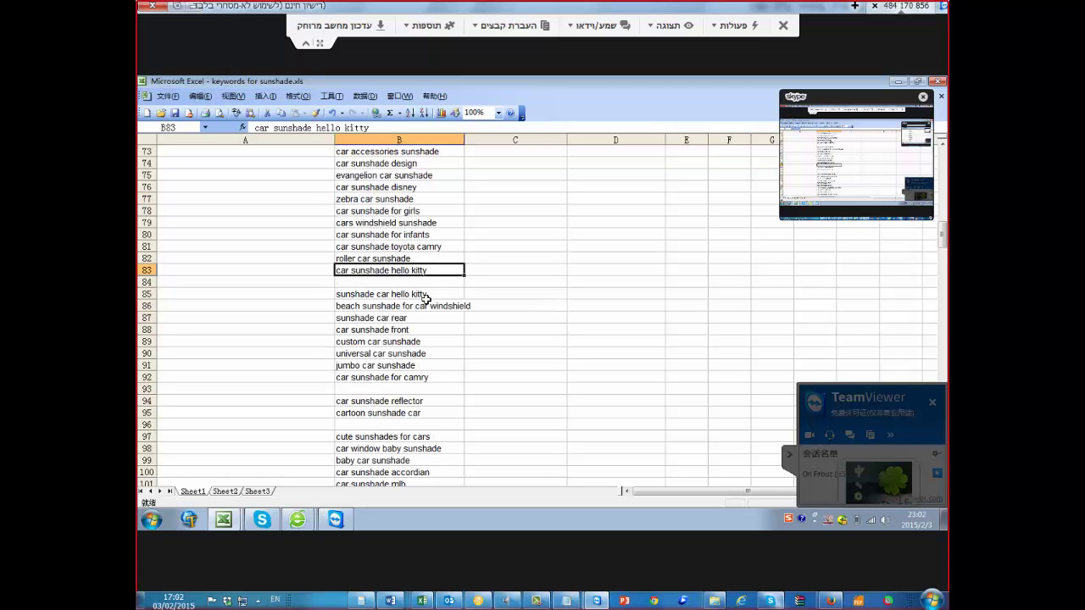
{"action": "key", "text": "Delete"}
{"action": "left_click", "coordinate": [412, 296]}
{"action": "key", "text": "Delete"}
{"action": "left_click", "coordinate": [409, 189]}
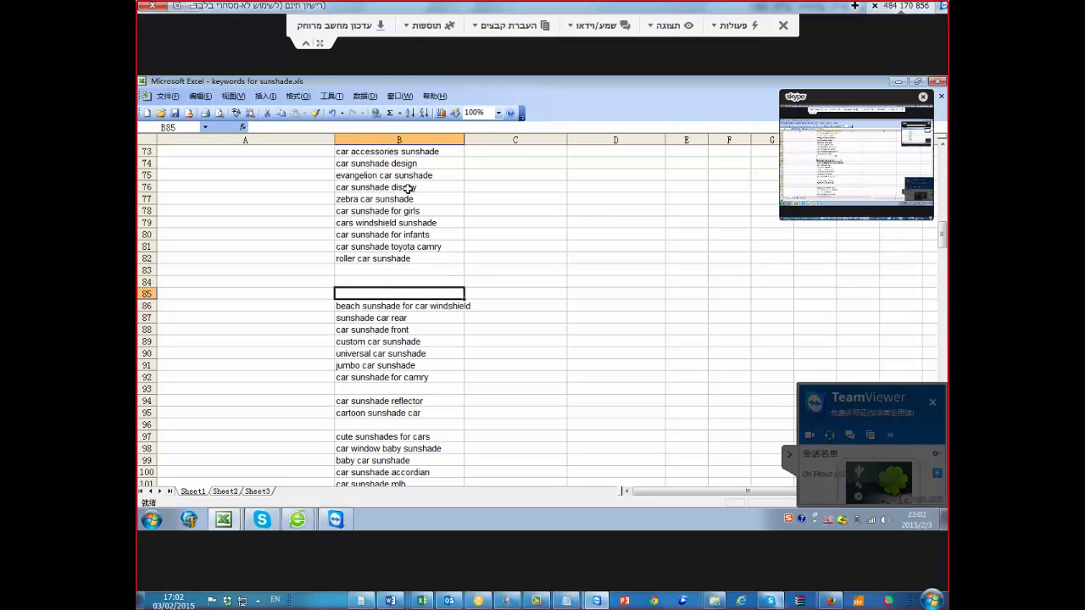
{"action": "key", "text": "Delete"}
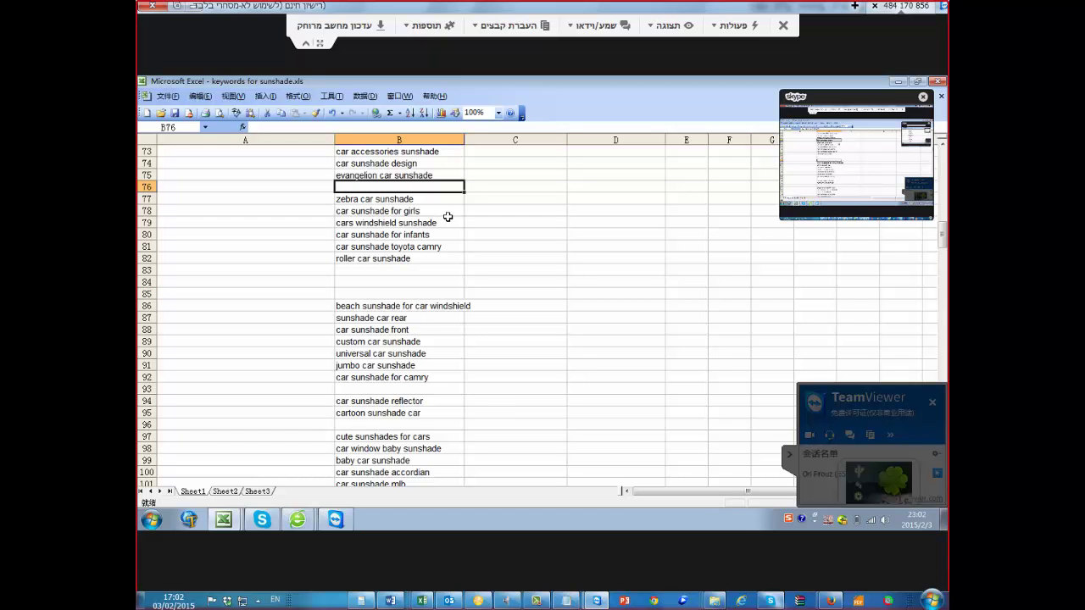
{"action": "scroll", "coordinate": [428, 274], "scroll_direction": "up", "scroll_amount": 7}
{"action": "scroll", "coordinate": [429, 275], "scroll_direction": "up", "scroll_amount": 2}
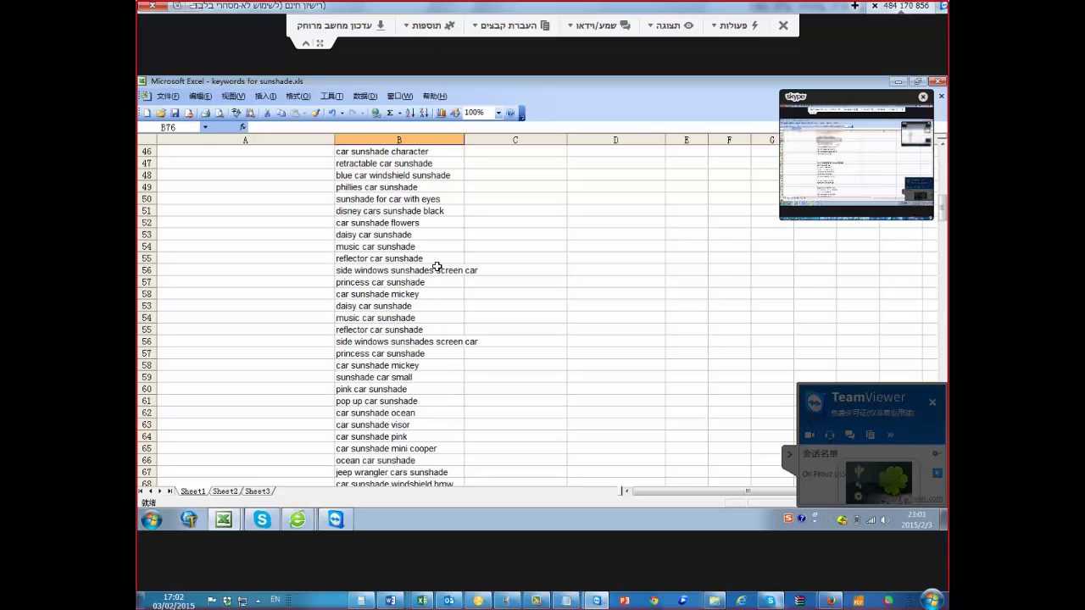
Clear the keyword "skull car sunshade" from cell B44 in the keywords 1 column
{"action": "scroll", "coordinate": [437, 266], "scroll_direction": "up", "scroll_amount": 2}
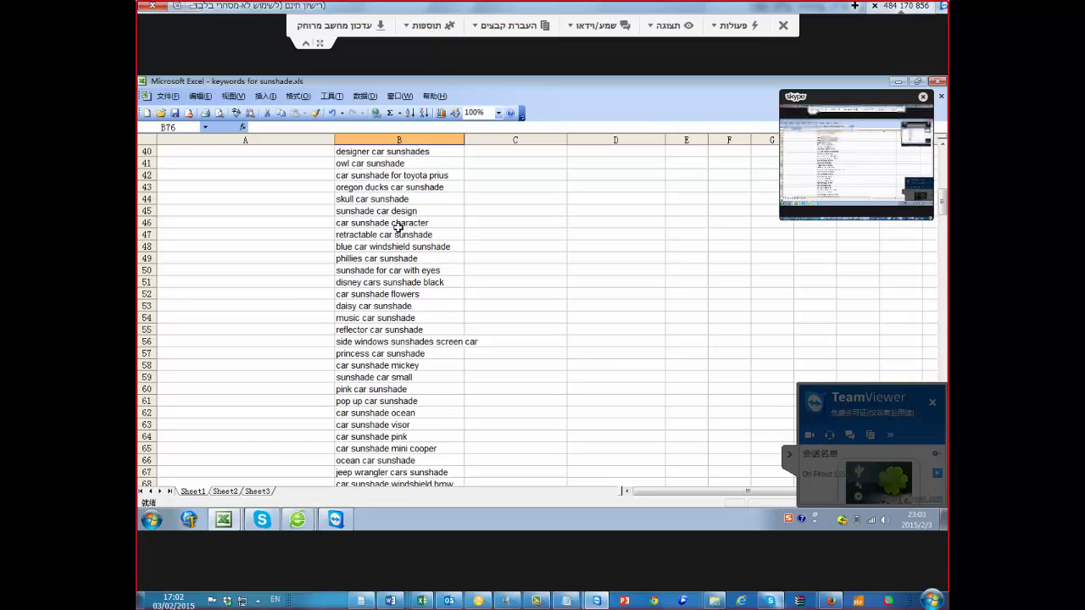
{"action": "scroll", "coordinate": [369, 290], "scroll_direction": "up", "scroll_amount": 2}
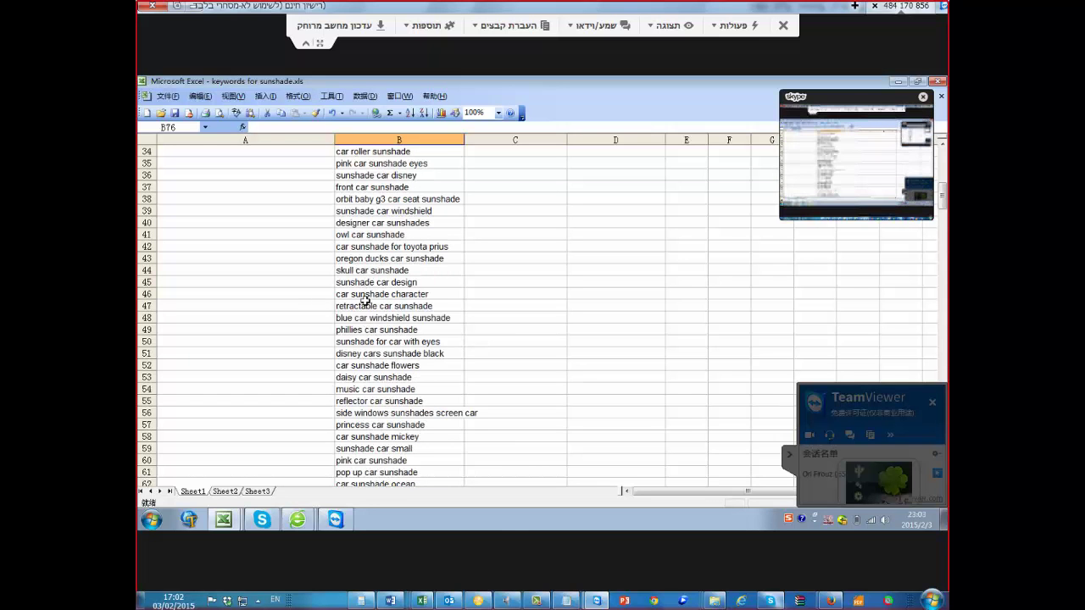
{"action": "left_click", "coordinate": [370, 273]}
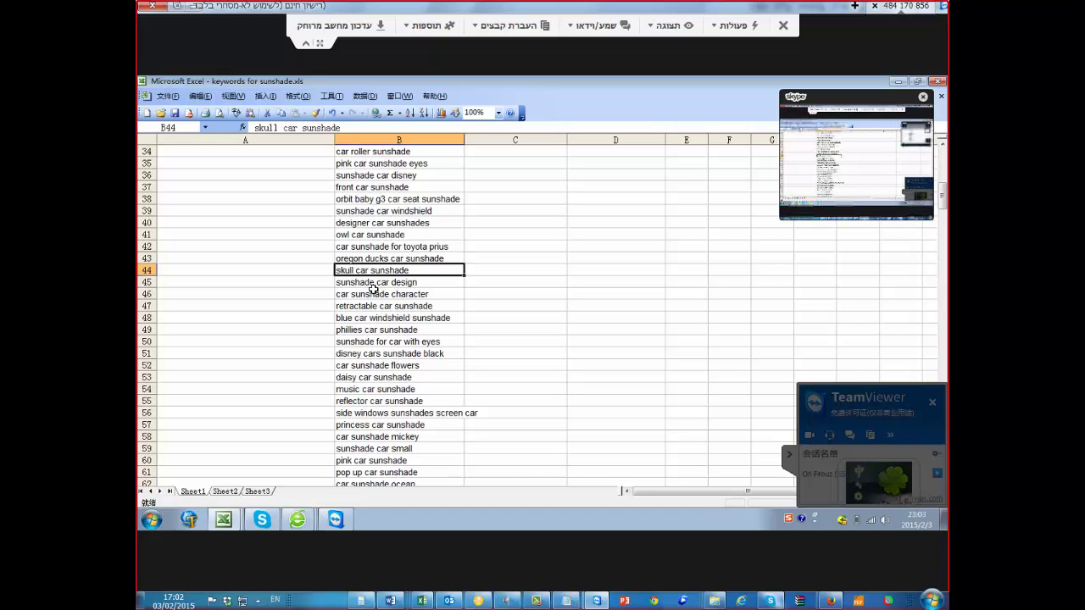
{"action": "key", "text": "Delete"}
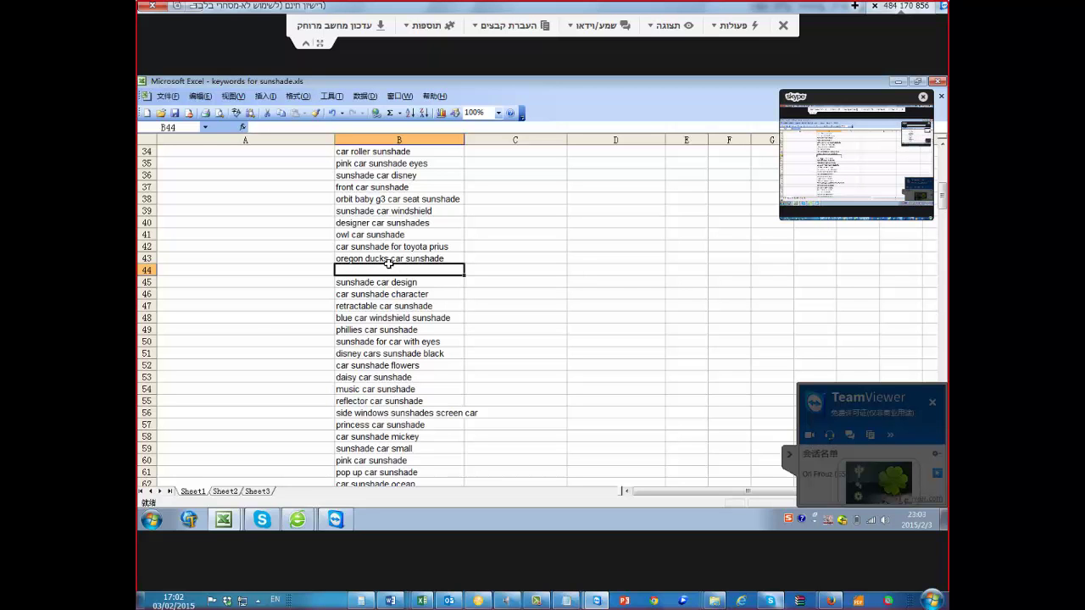
Clear the keyword "car sunshade kitty" from cell B31
{"action": "scroll", "coordinate": [388, 263], "scroll_direction": "up", "scroll_amount": 3}
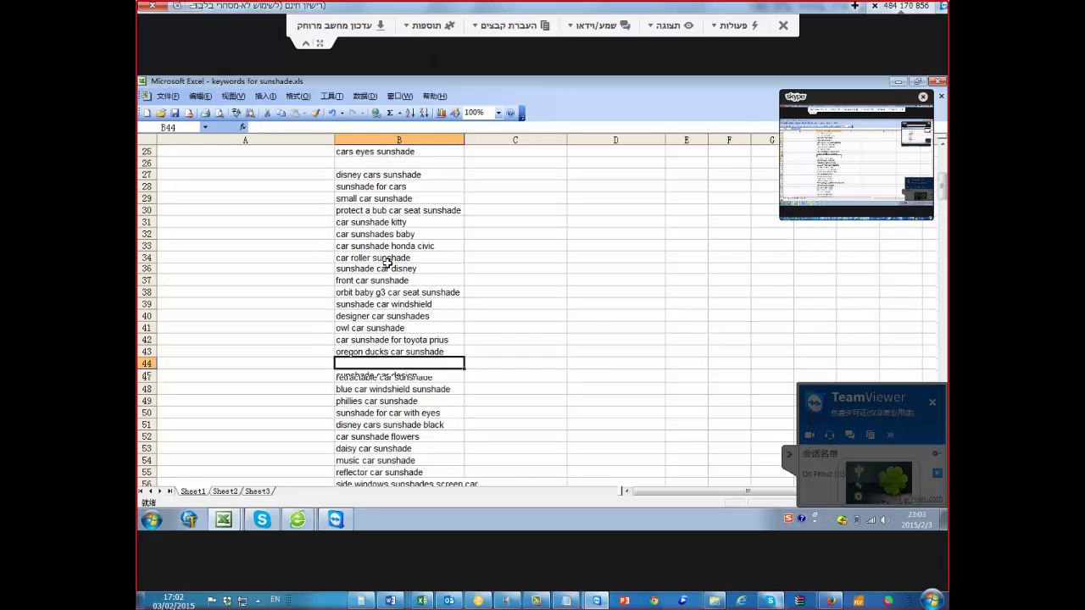
{"action": "scroll", "coordinate": [387, 262], "scroll_direction": "up", "scroll_amount": 1}
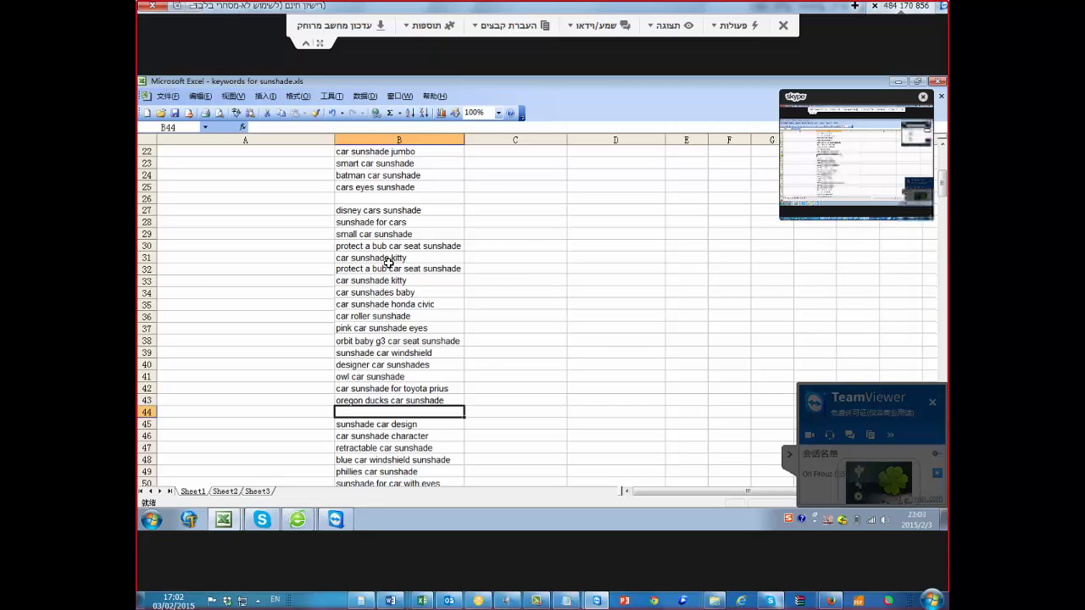
{"action": "scroll", "coordinate": [387, 262], "scroll_direction": "up", "scroll_amount": 2}
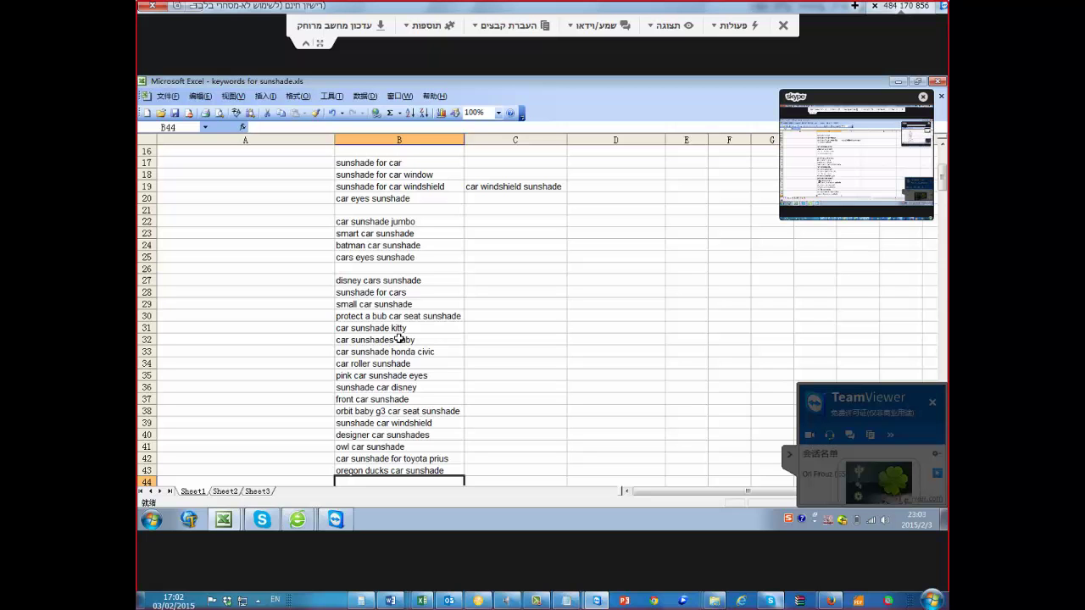
{"action": "left_click", "coordinate": [394, 330]}
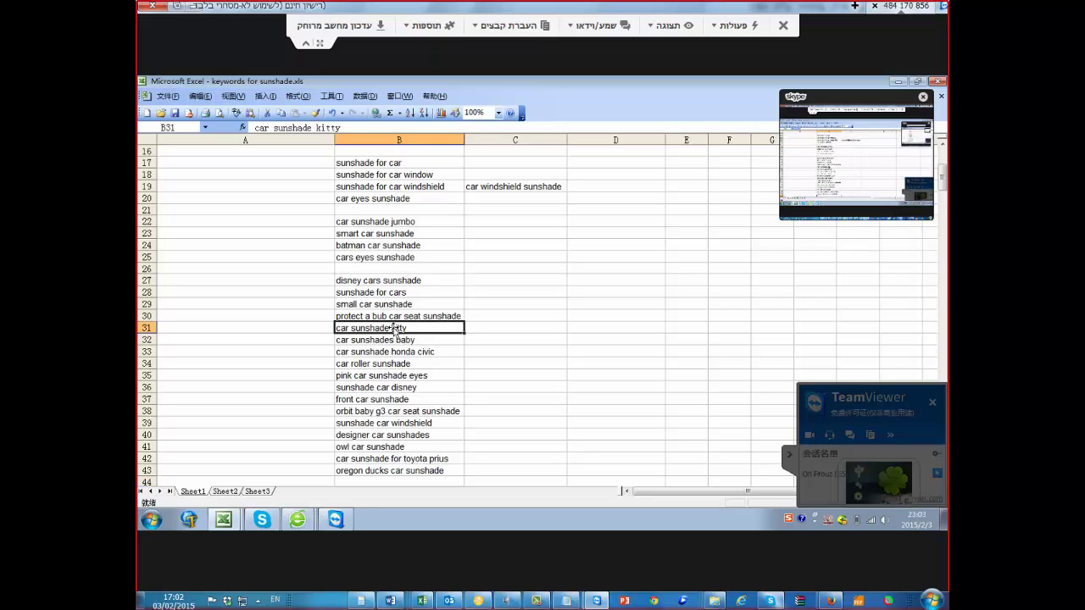
{"action": "key", "text": "Delete"}
Move "small car sunshade" from B29 to C17 and "front car sunshade" from B37 to D17
{"action": "key", "text": "Up"}
{"action": "key", "text": "Up"}
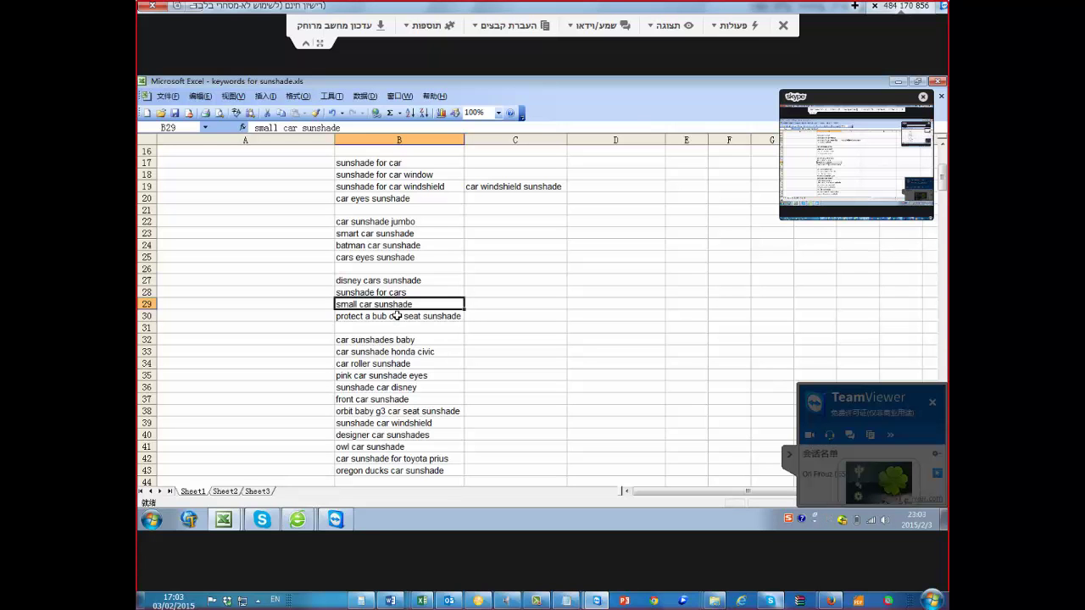
{"action": "left_click_drag", "start_coordinate": [395, 315], "coordinate": [472, 169]}
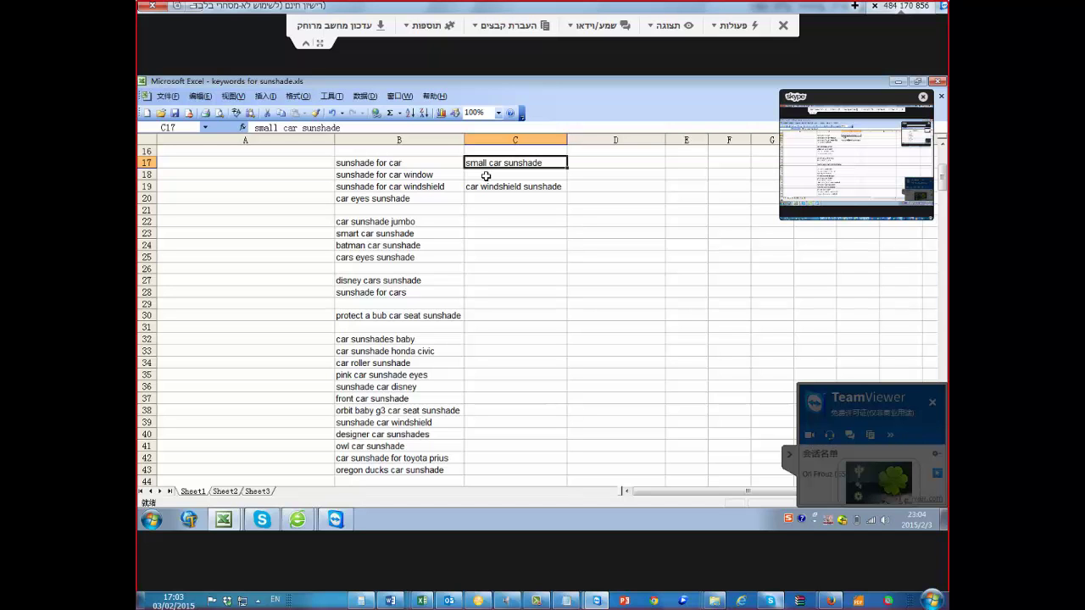
{"action": "left_click", "coordinate": [367, 401]}
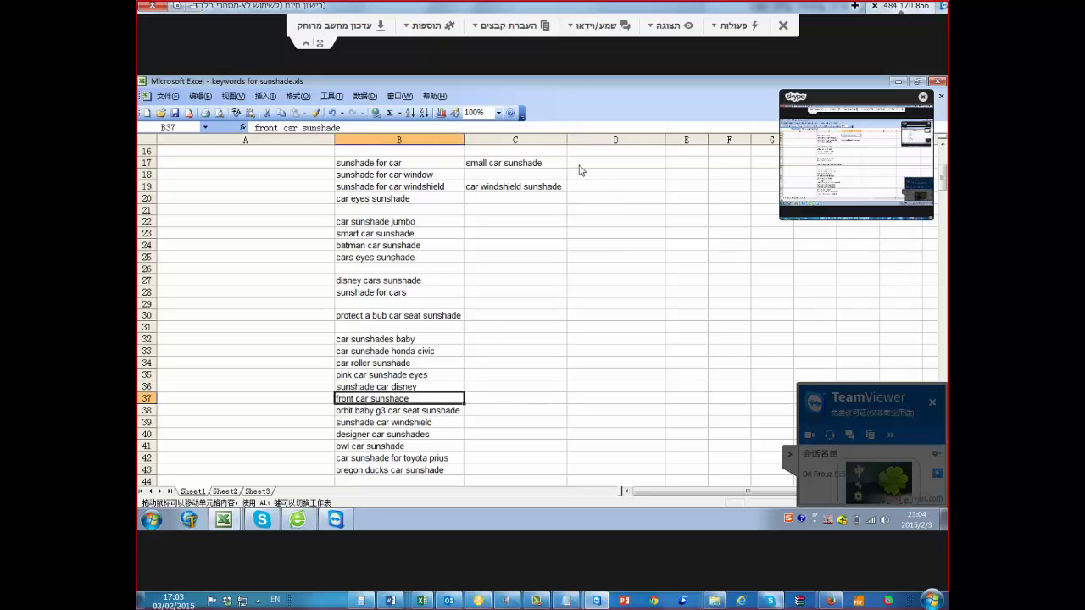
{"action": "left_click_drag", "start_coordinate": [581, 170], "coordinate": [588, 158]}
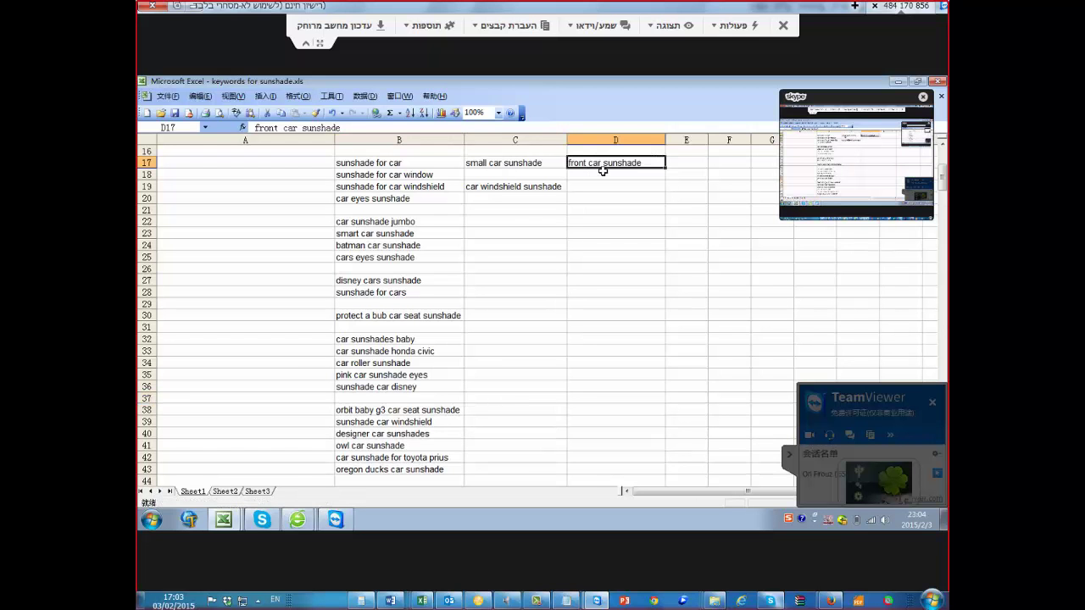
Move "small car sunshade" from C17 up to C16
{"action": "left_click", "coordinate": [514, 163]}
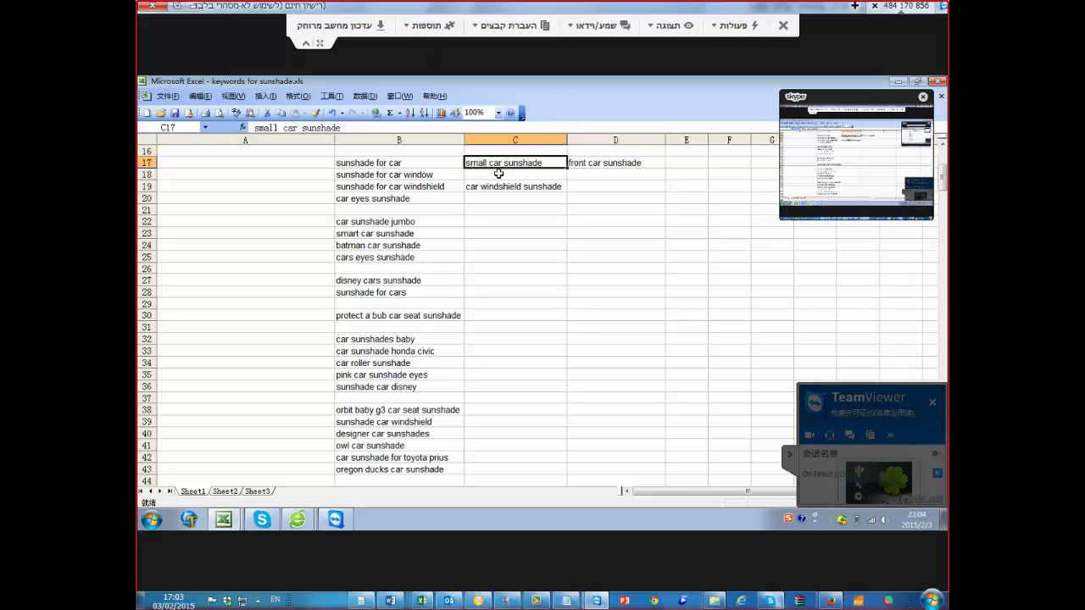
{"action": "left_click", "coordinate": [499, 175]}
{"action": "left_click_drag", "start_coordinate": [409, 162], "coordinate": [484, 168]}
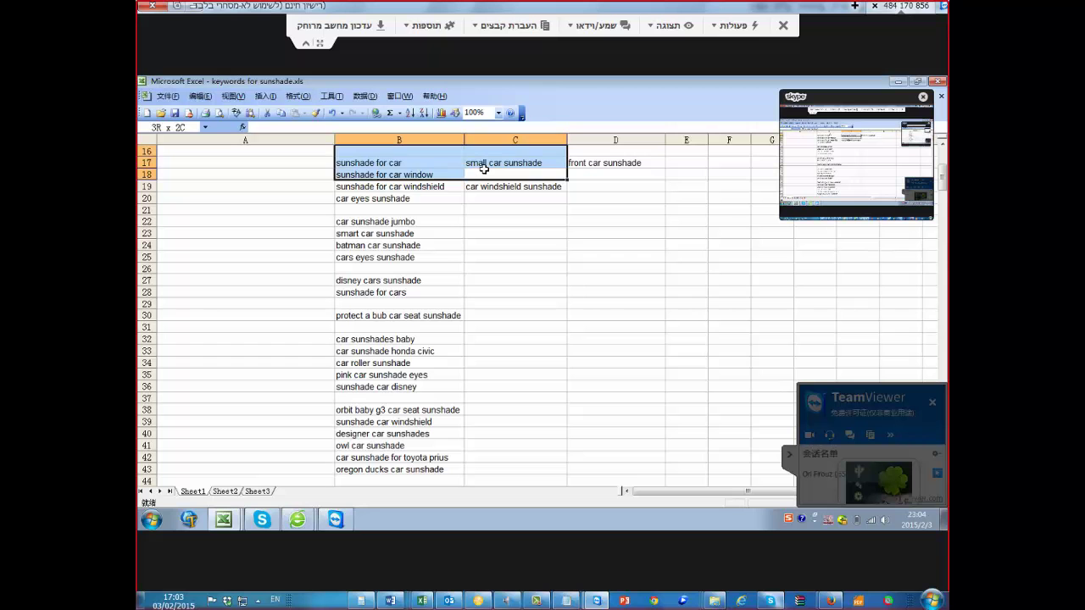
{"action": "left_click", "coordinate": [484, 168]}
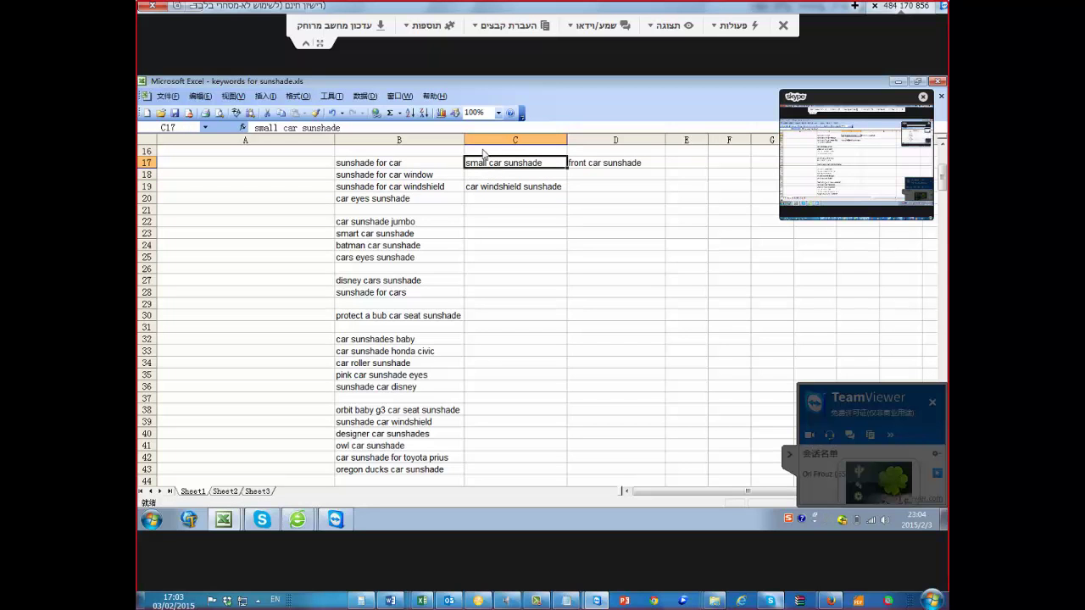
{"action": "left_click_drag", "start_coordinate": [482, 156], "coordinate": [481, 151]}
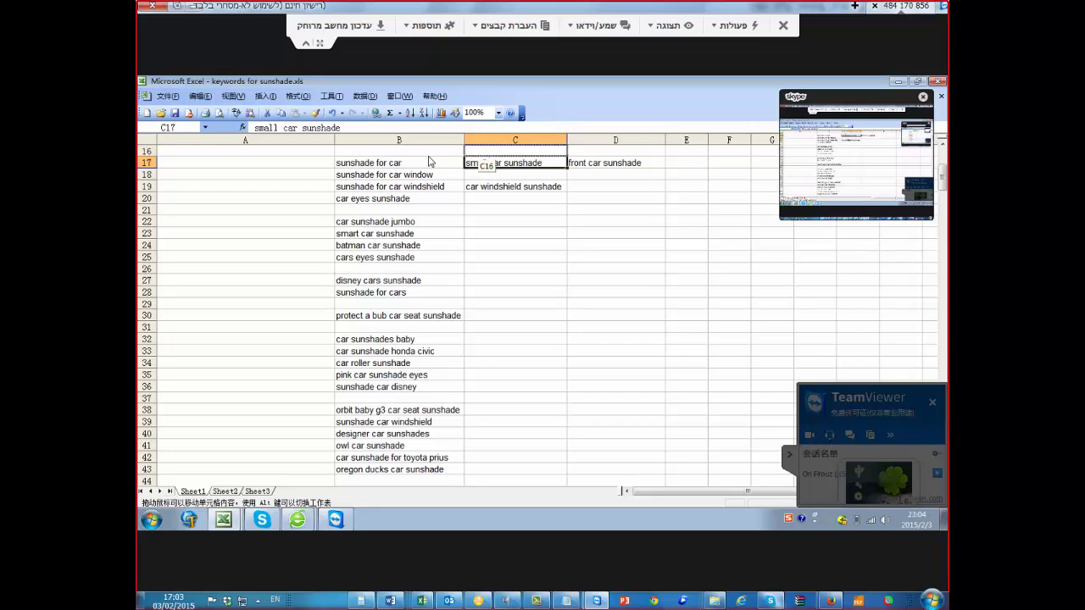
{"action": "left_click", "coordinate": [433, 153]}
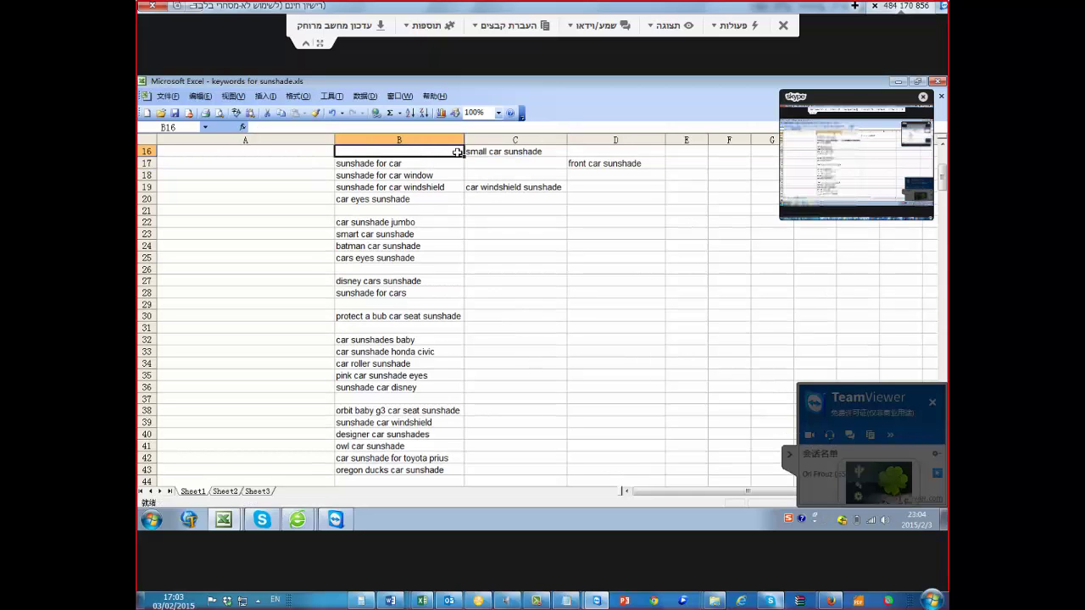
{"action": "type", "text": "side window"}
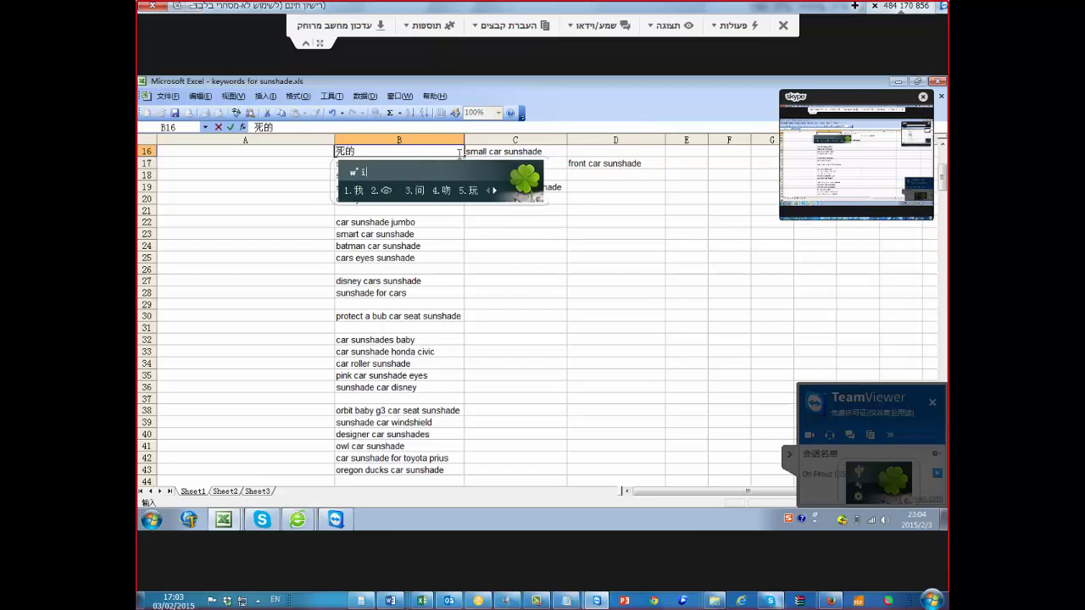
{"action": "key", "text": "space"}
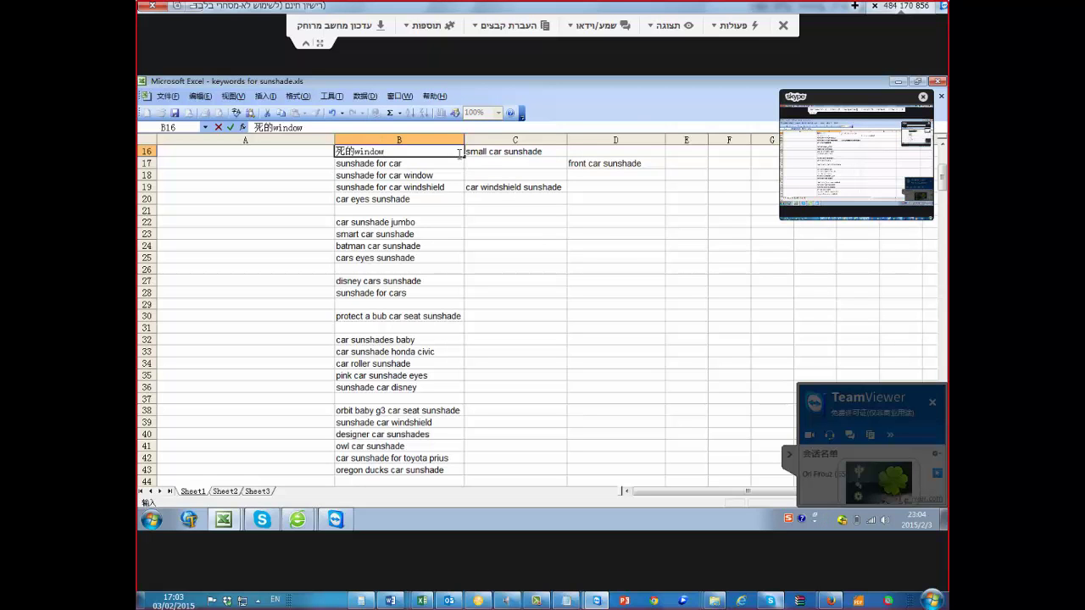
{"action": "key", "text": "BackSpace"}
{"action": "key", "text": "BackSpace"}
{"action": "key", "text": "BackSpace"}
{"action": "key", "text": "BackSpace"}
{"action": "key", "text": "BackSpace"}
{"action": "key", "text": "BackSpace"}
{"action": "key", "text": "BackSpace"}
{"action": "key", "text": "BackSpace"}
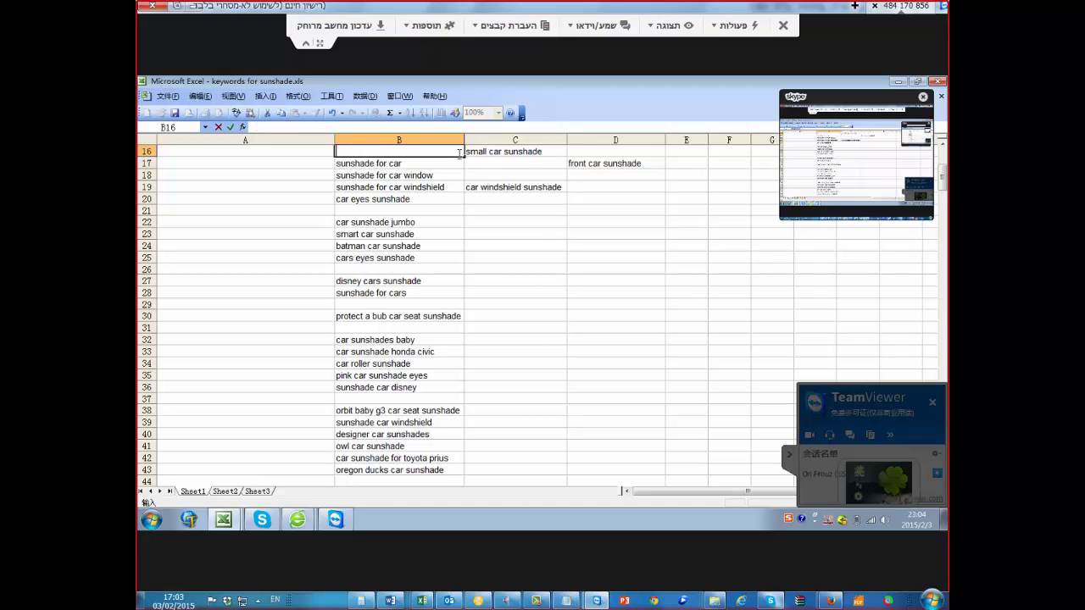
Enter the keyword "car window shade" in cell B16
{"action": "type", "text": "car window shade"}
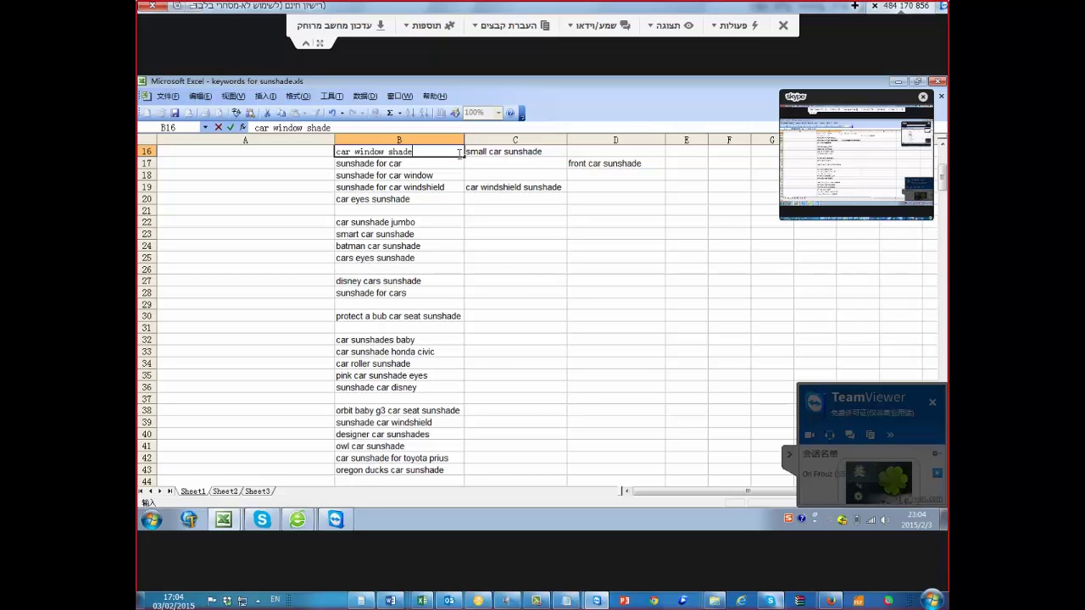
{"action": "key", "text": "Return"}
{"action": "key", "text": "Right"}
{"action": "key", "text": "Right"}
{"action": "key", "text": "Right"}
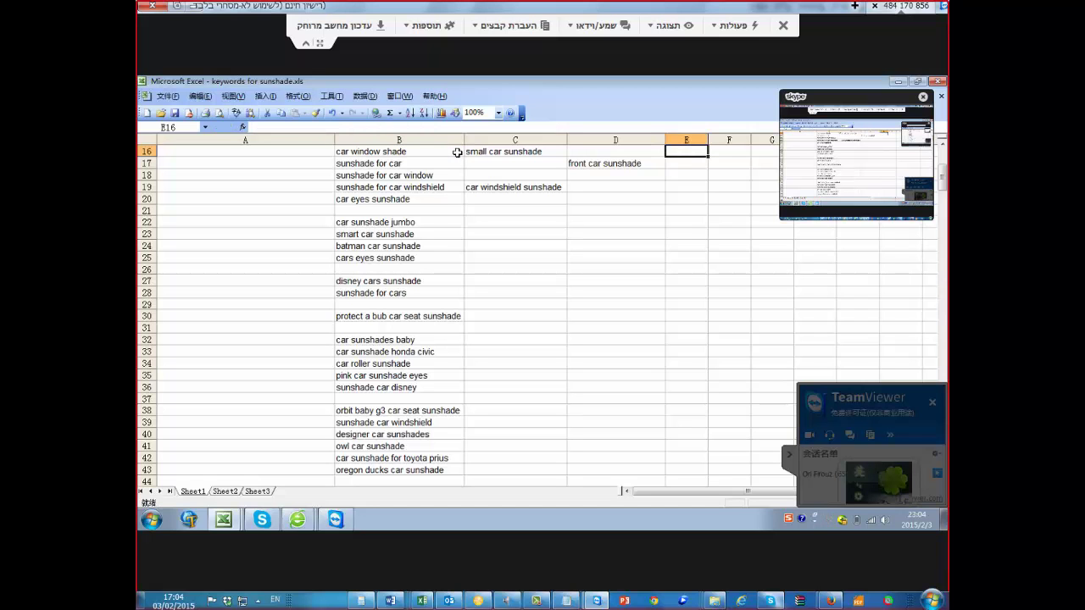
{"action": "key", "text": "Left"}
{"action": "key", "text": "Left"}
{"action": "key", "text": "Left"}
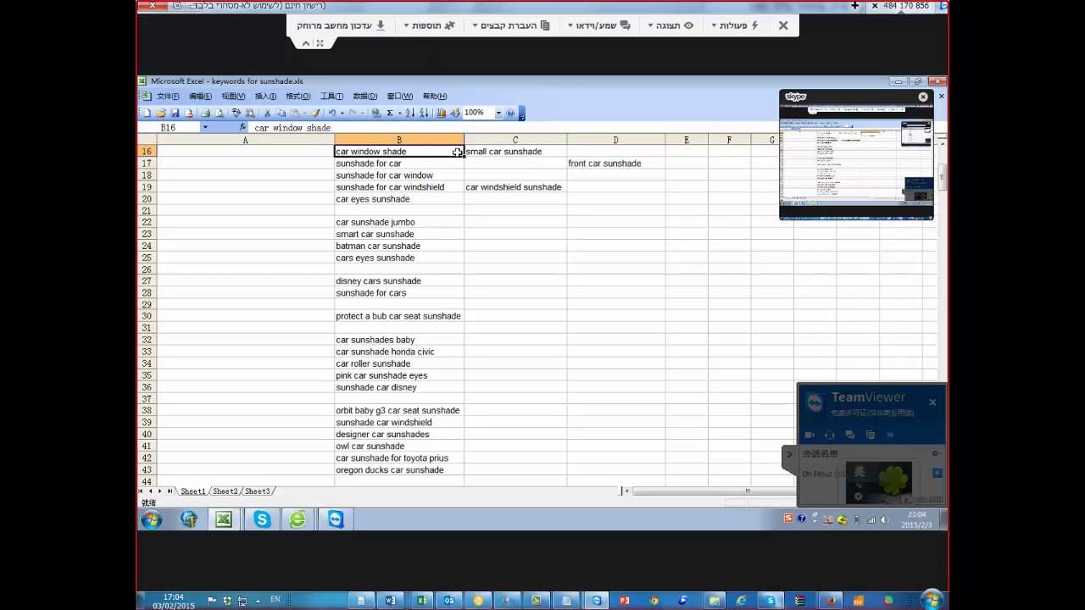
Enter the keyword "side window sunshade" in cell A16
{"action": "key", "text": "Left"}
{"action": "type", "text": "si"}
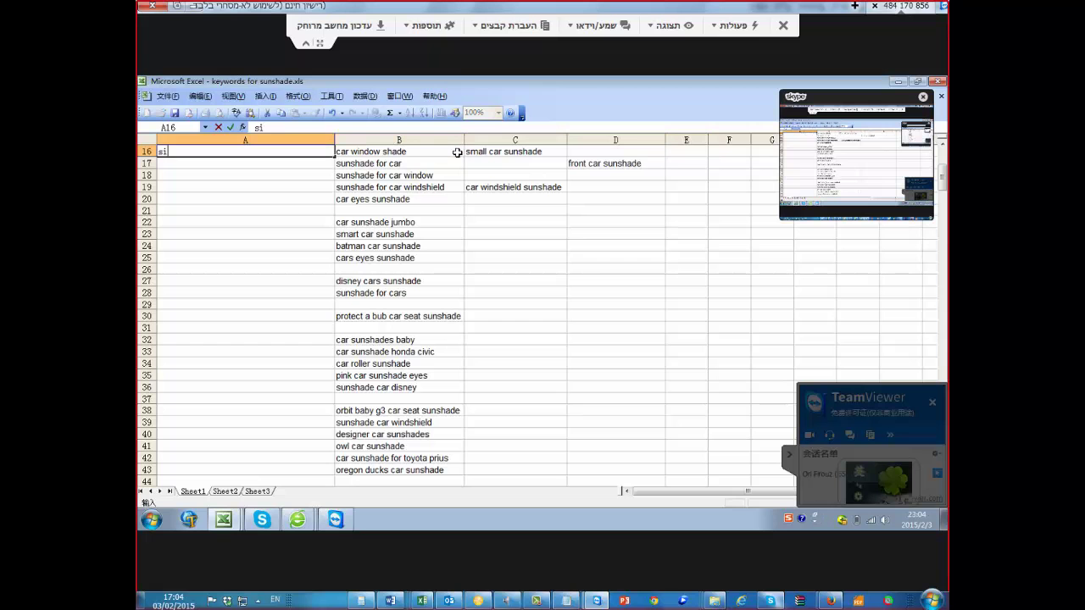
{"action": "type", "text": "de windo"}
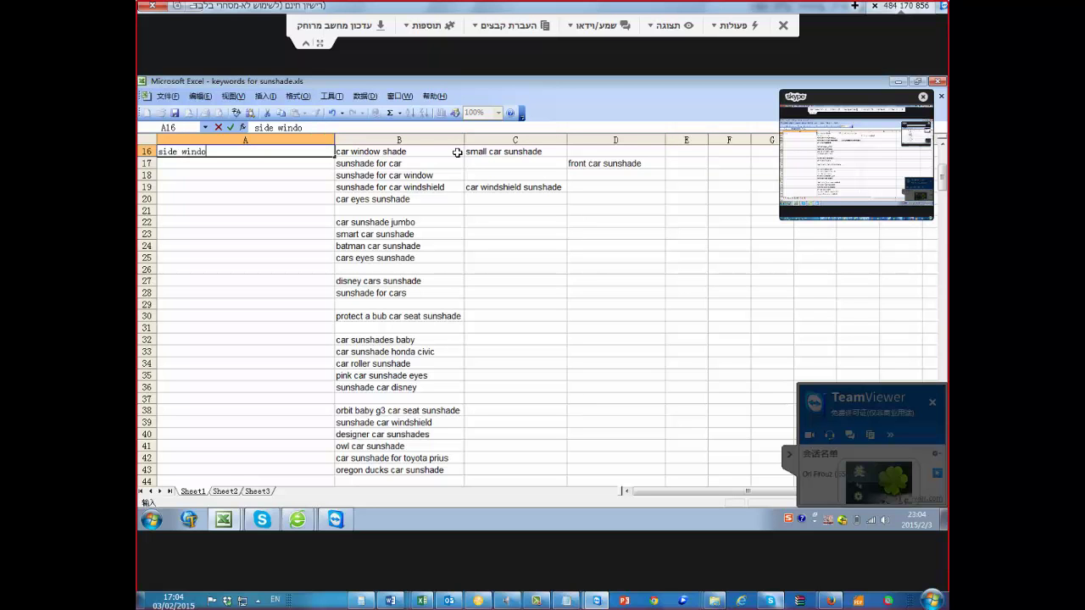
{"action": "type", "text": "w sunshade"}
{"action": "key", "text": "Return"}
{"action": "key", "text": "Up"}
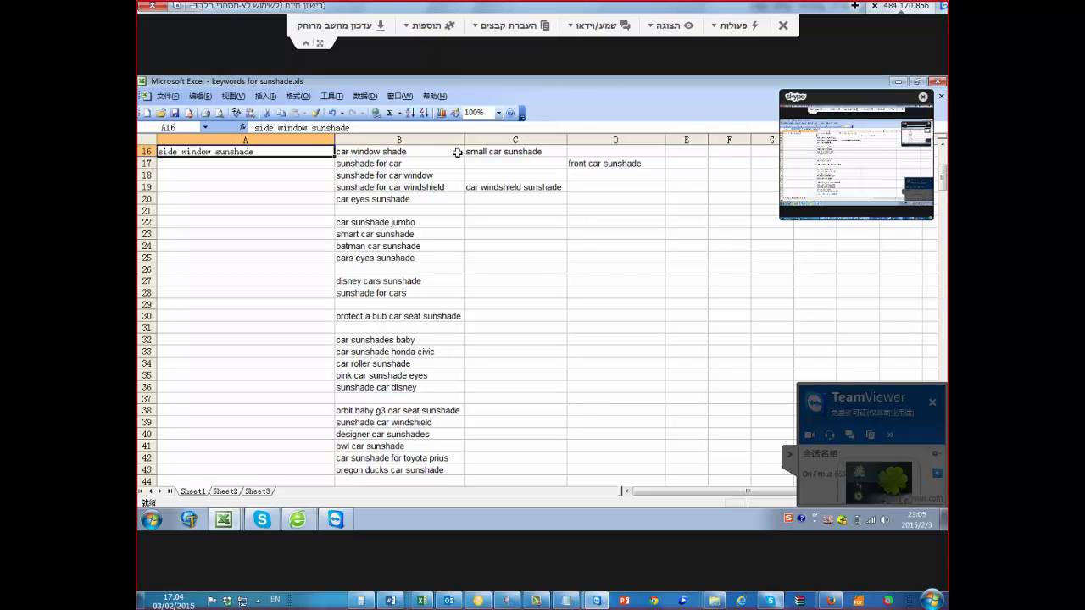
Move "side window sunshade" from A16 into B16, replacing the keyword there
{"action": "key", "text": "ctrl+c"}
{"action": "key", "text": "Right"}
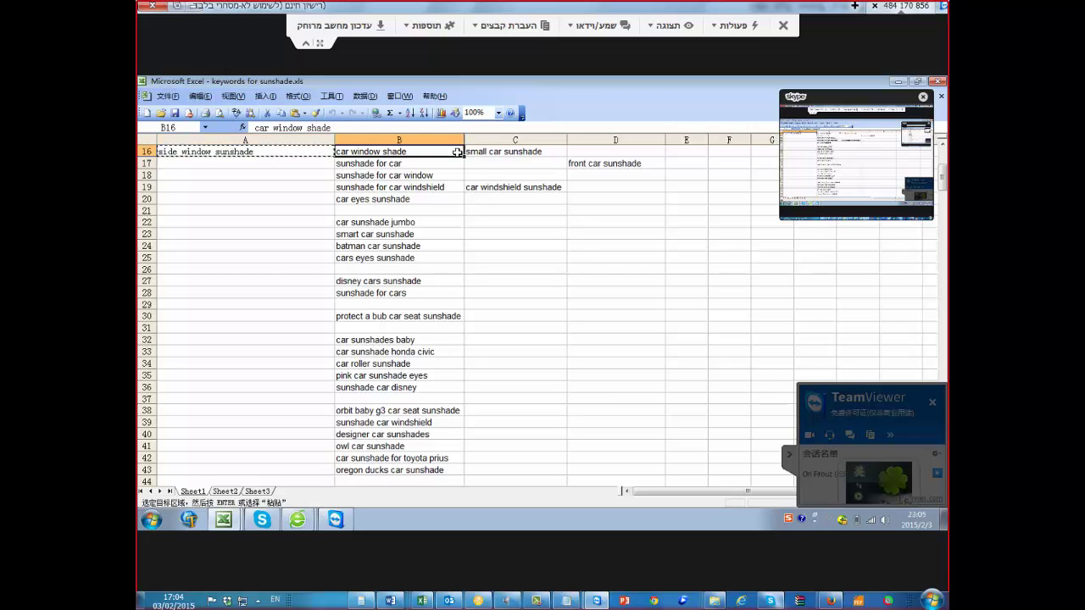
{"action": "key", "text": "Return"}
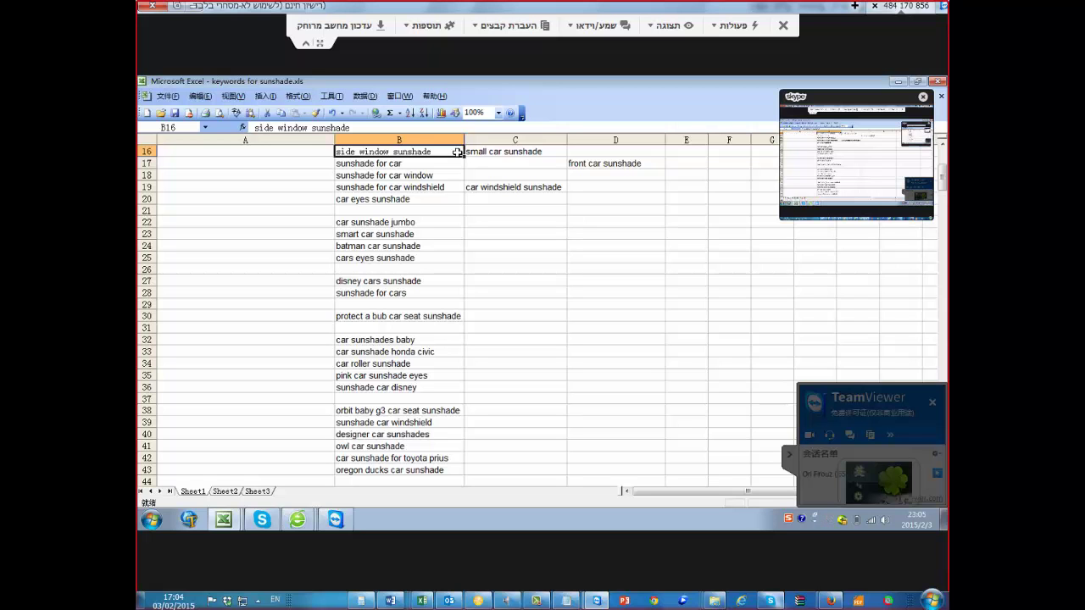
{"action": "key", "text": "Right"}
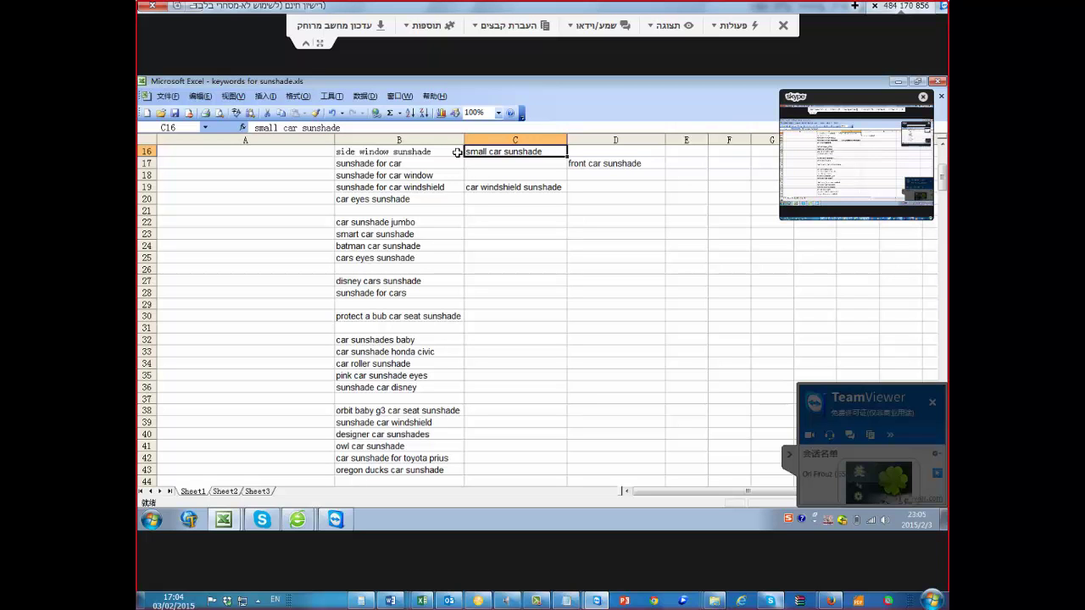
Select the first product row's three keywords in B2:D2
{"action": "left_click", "coordinate": [413, 377]}
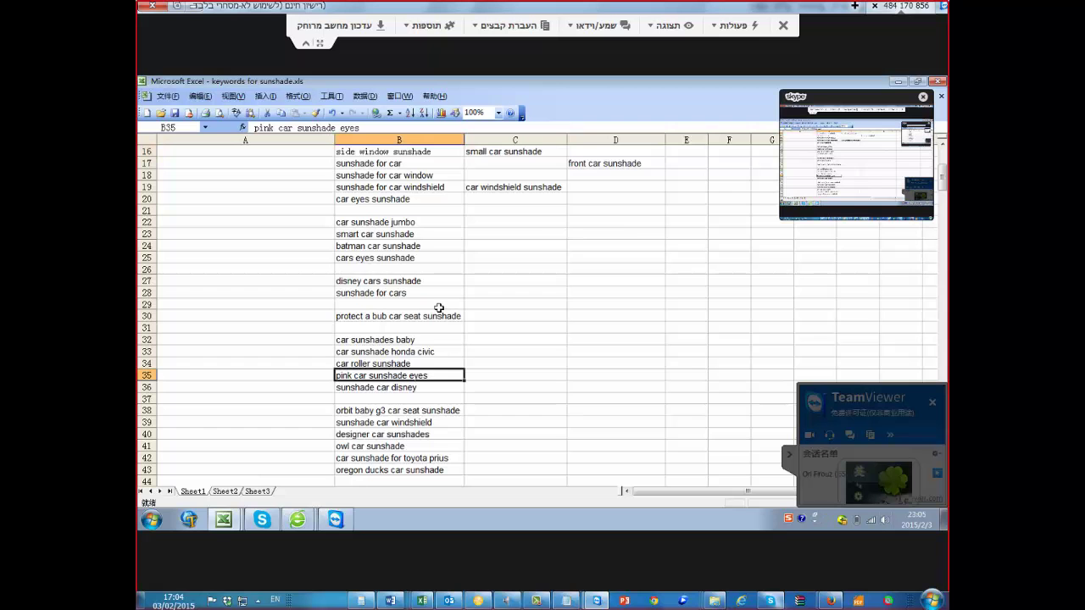
{"action": "scroll", "coordinate": [439, 308], "scroll_direction": "up", "scroll_amount": 2}
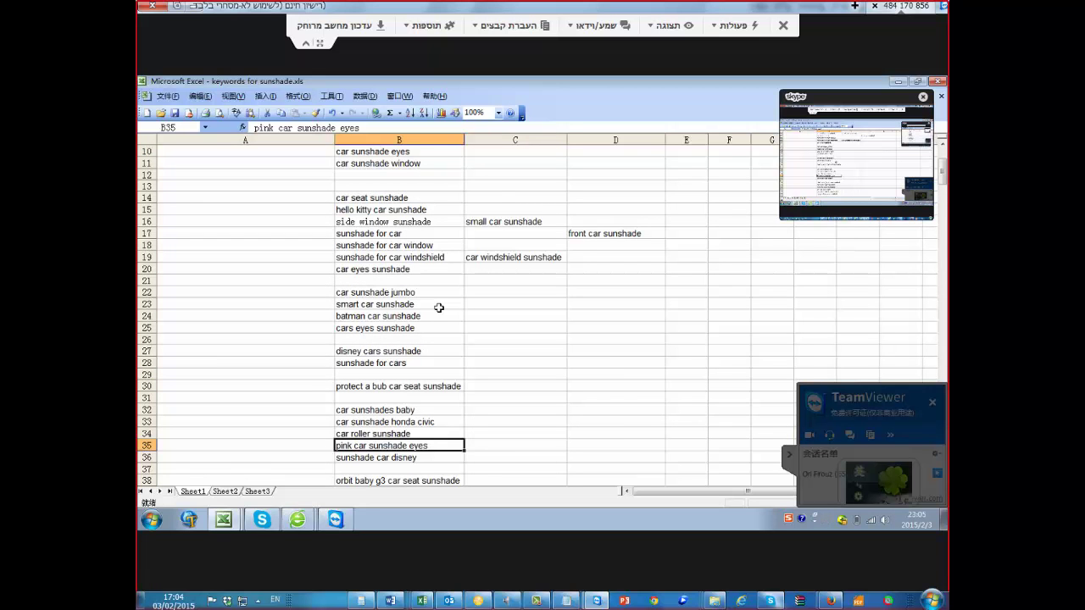
{"action": "scroll", "coordinate": [439, 307], "scroll_direction": "up", "scroll_amount": 2}
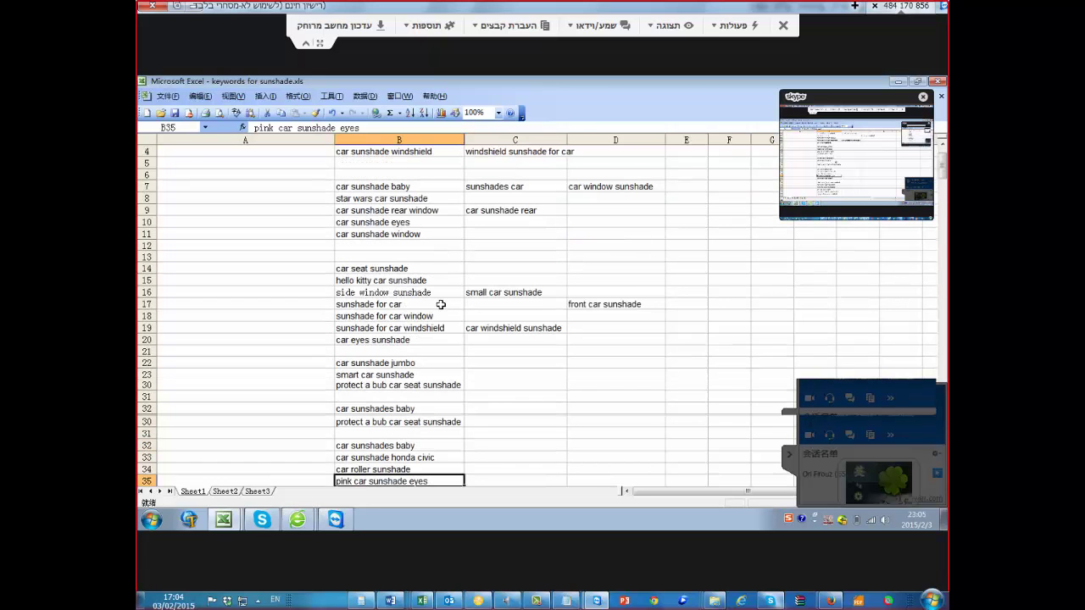
{"action": "scroll", "coordinate": [439, 298], "scroll_direction": "up", "scroll_amount": 1}
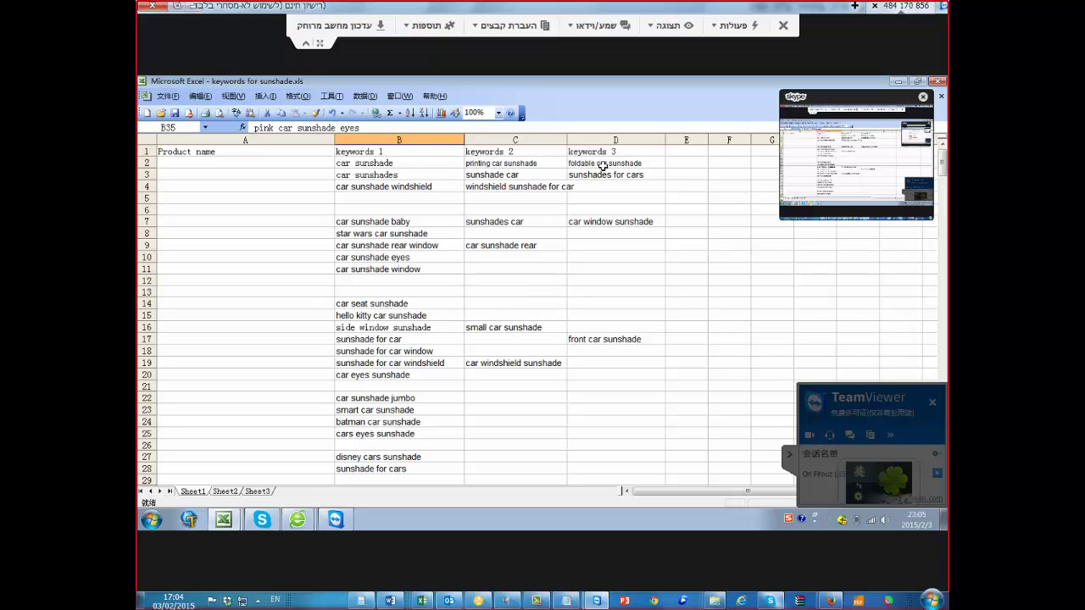
{"action": "left_click", "coordinate": [385, 164]}
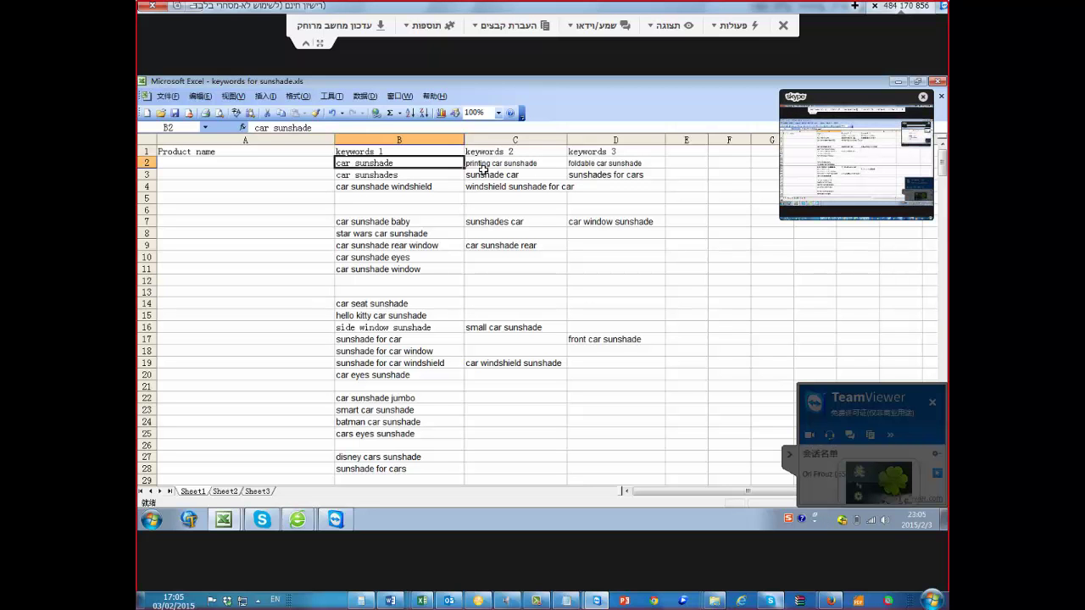
{"action": "key", "text": "ctrl+shift+Right"}
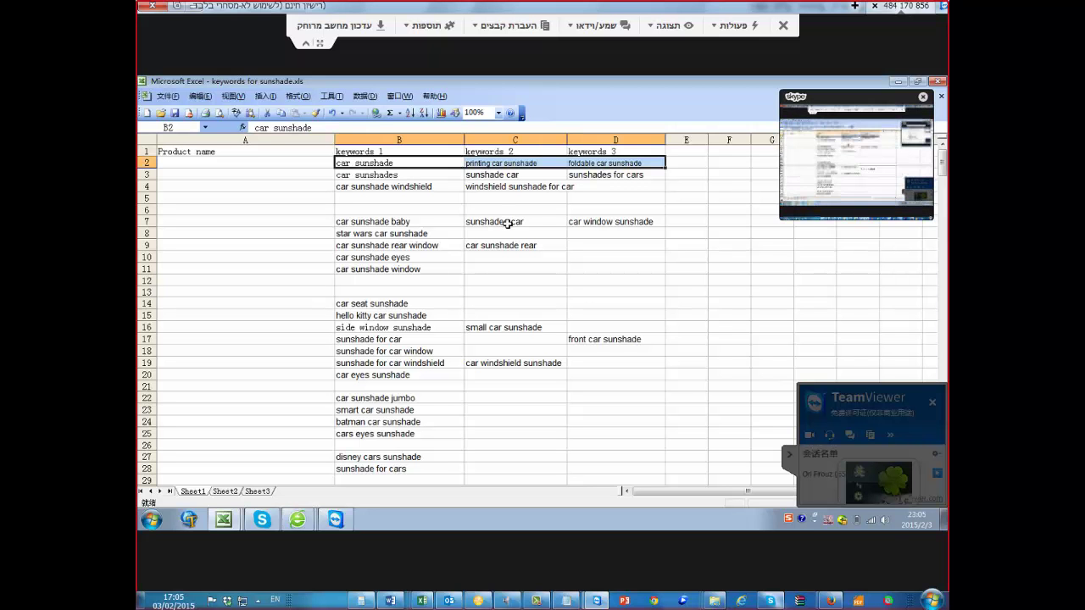
Copy the keyword "sunshades car" from C7 into B6
{"action": "left_click", "coordinate": [507, 222]}
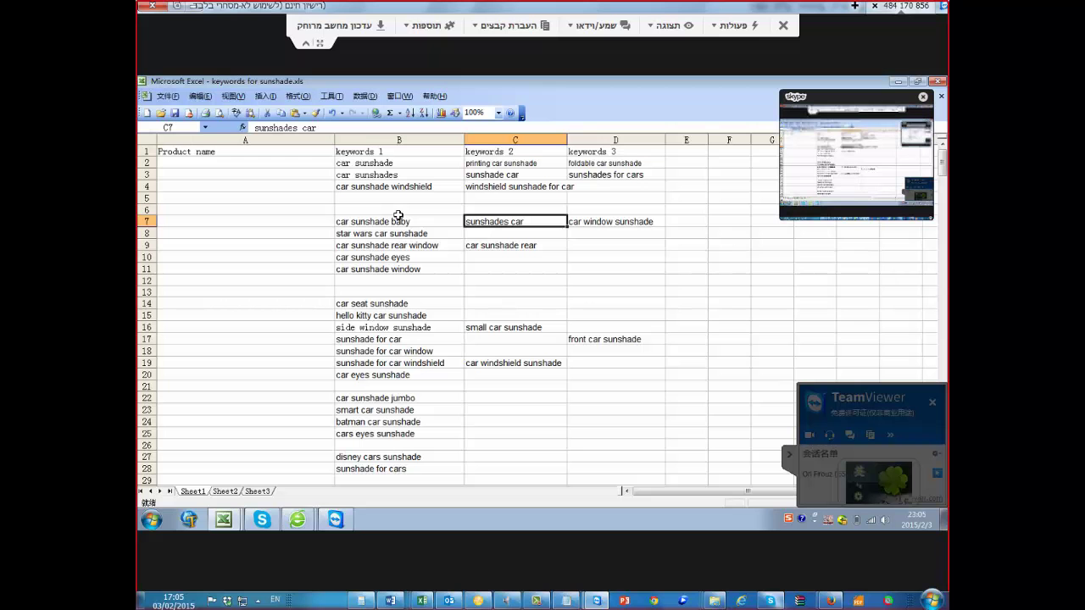
{"action": "key", "text": "ctrl+c"}
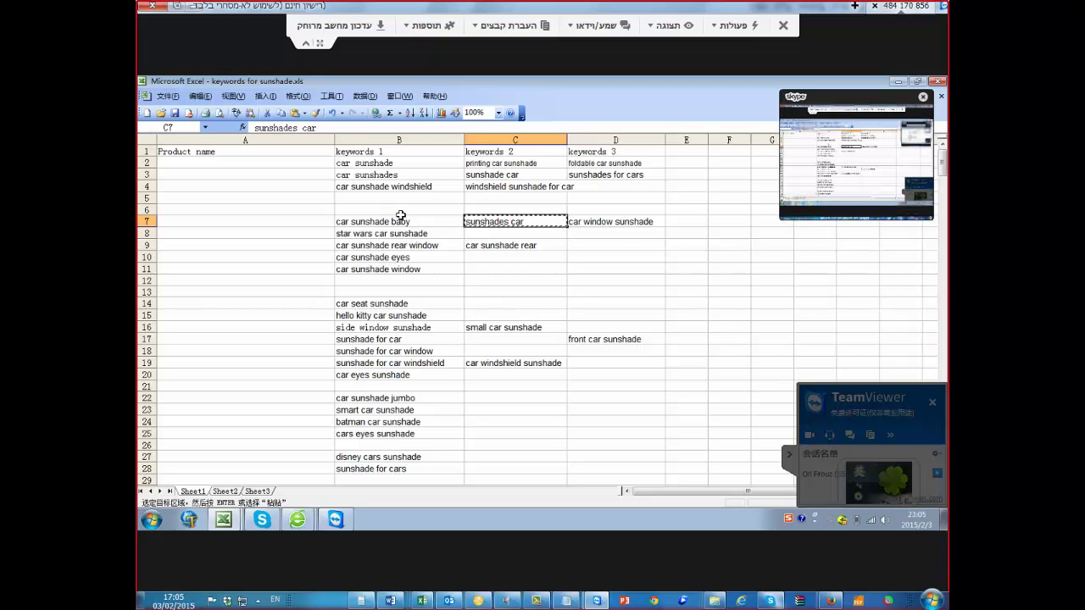
{"action": "left_click", "coordinate": [400, 211]}
{"action": "key", "text": "ctrl+v"}
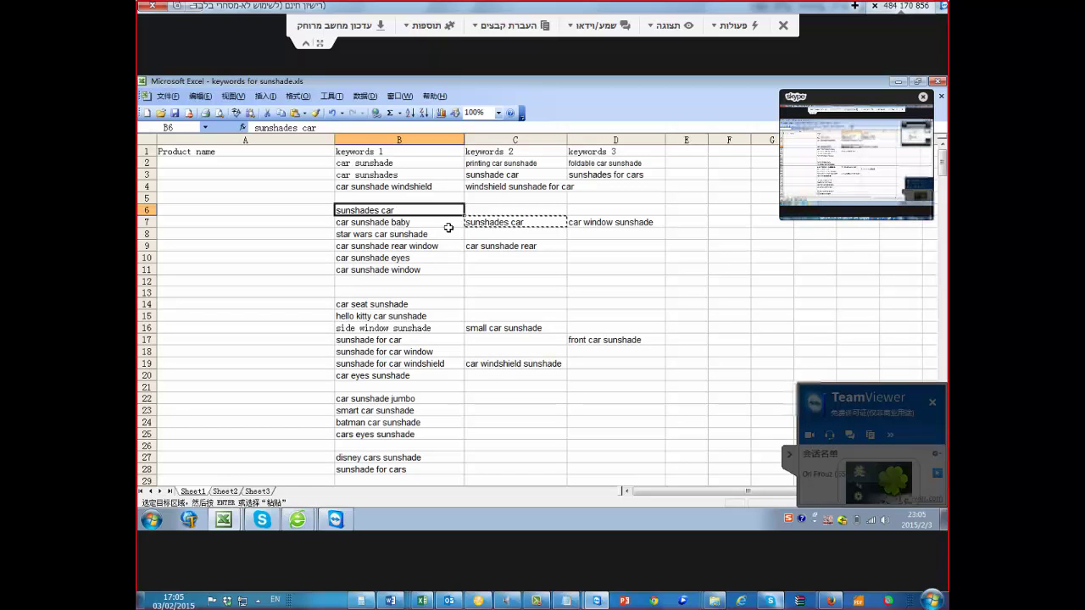
Copy the keyword "car seat sunshade" from B14 into C6
{"action": "left_click", "coordinate": [386, 307]}
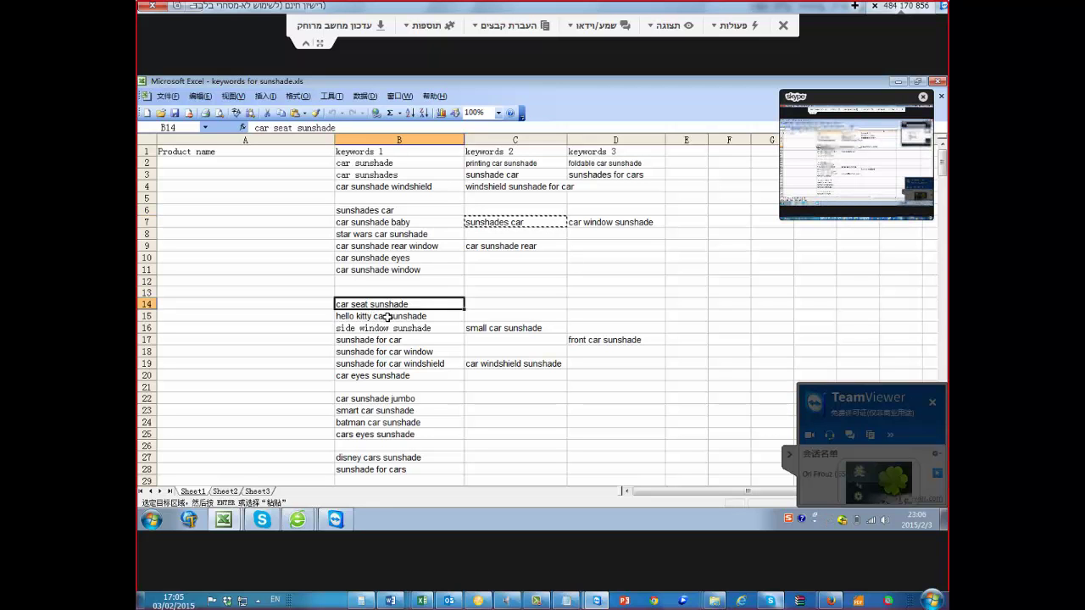
{"action": "key", "text": "ctrl+c"}
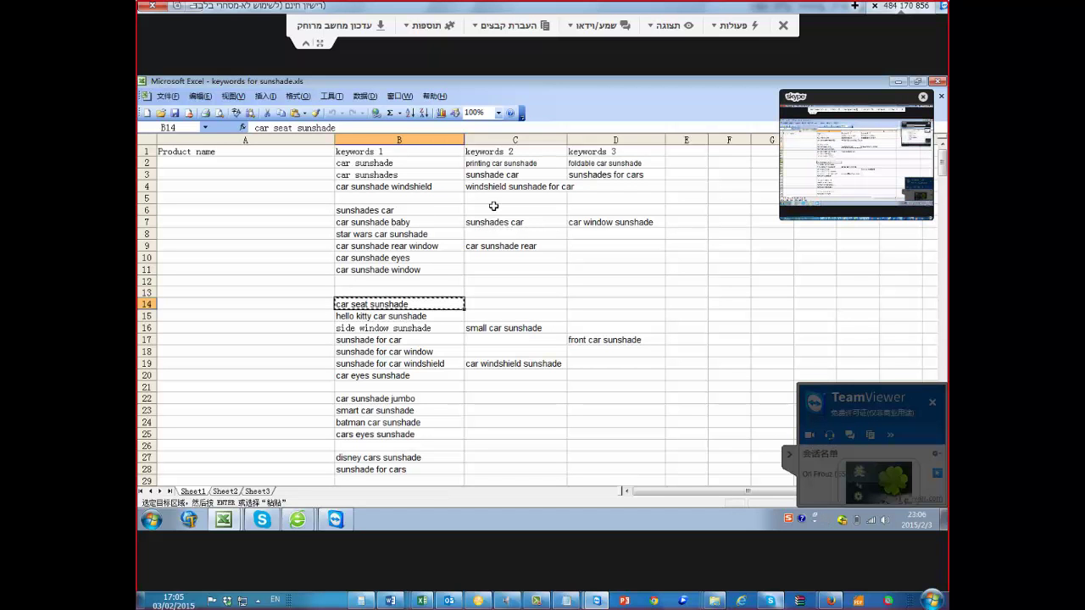
{"action": "left_click", "coordinate": [493, 199]}
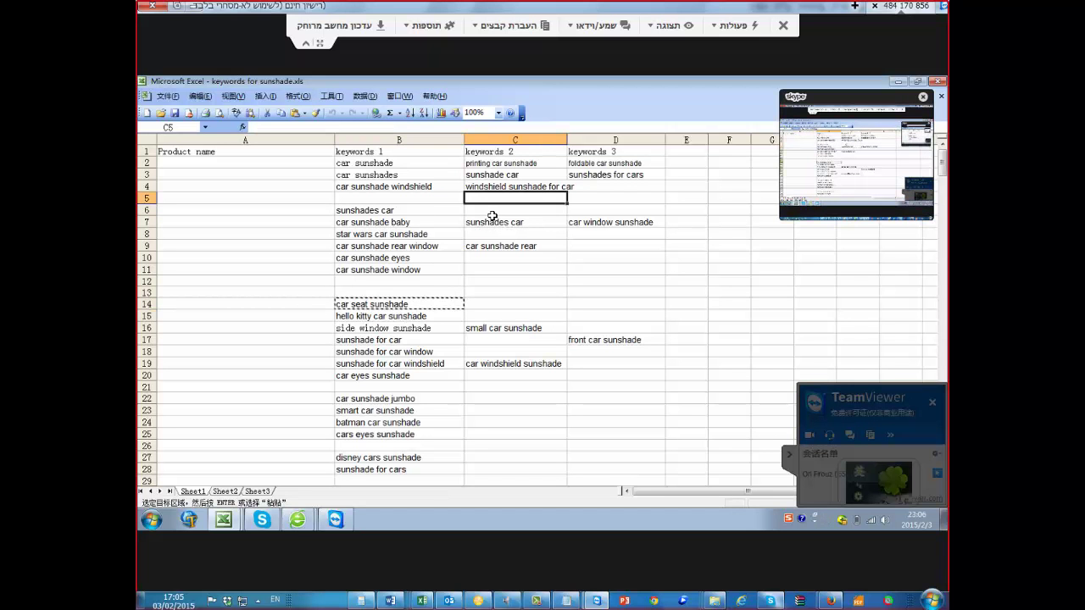
{"action": "left_click", "coordinate": [492, 214]}
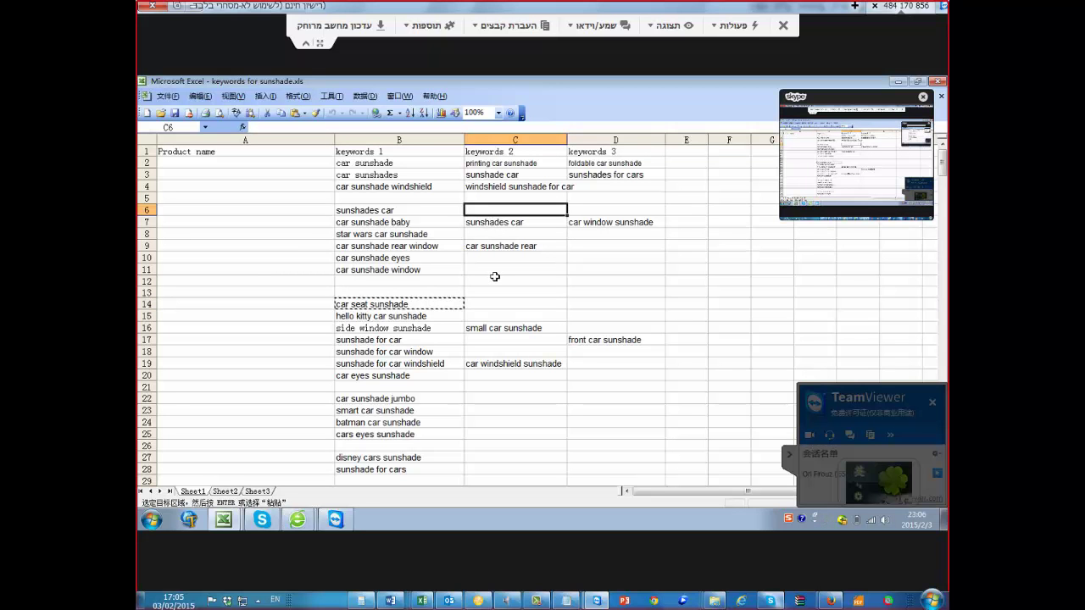
{"action": "key", "text": "ctrl+v"}
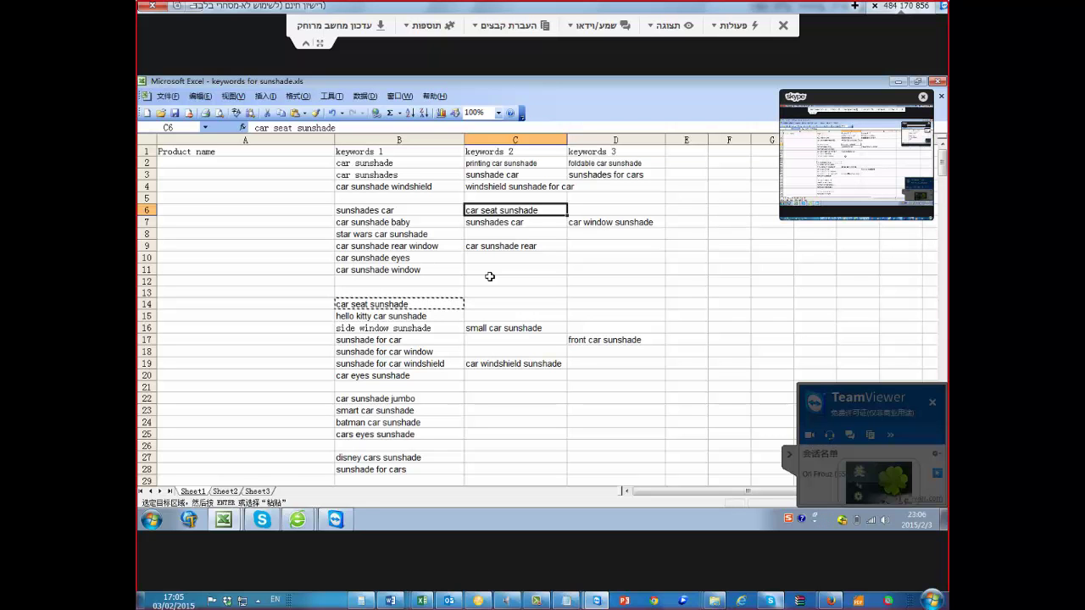
Copy the keyword "car sunshade jumbo" from B22 into D6
{"action": "left_click", "coordinate": [407, 400]}
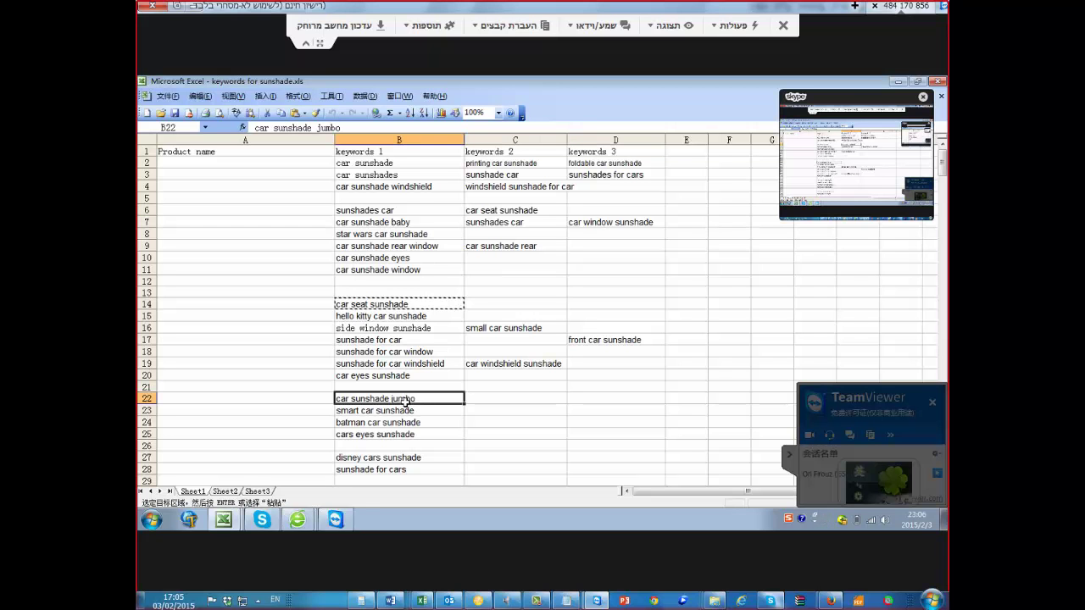
{"action": "key", "text": "Escape"}
{"action": "key", "text": "ctrl+c"}
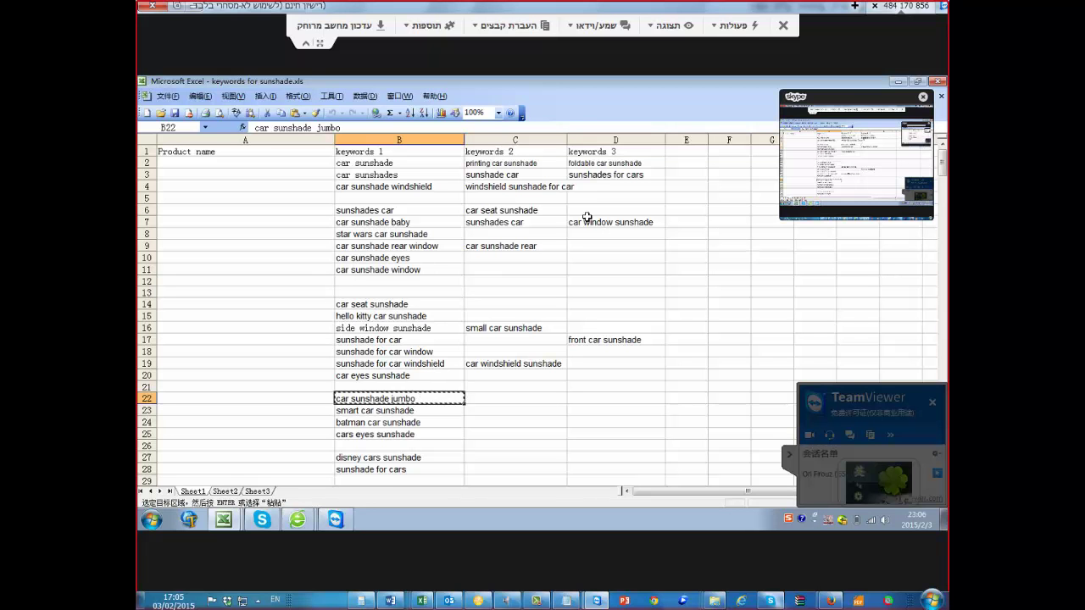
{"action": "left_click", "coordinate": [586, 217]}
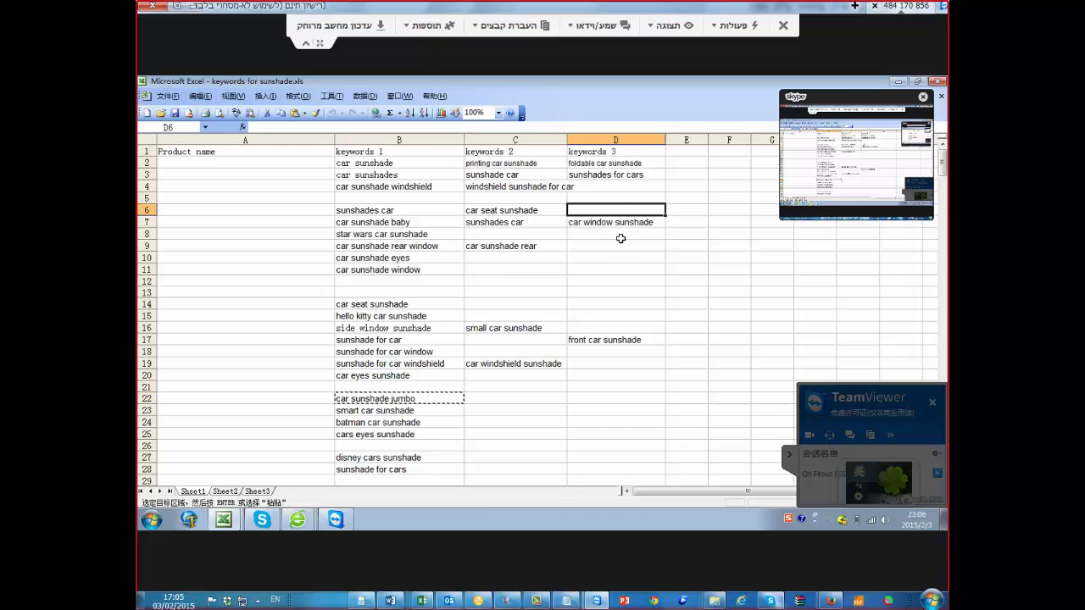
{"action": "key", "text": "ctrl+v"}
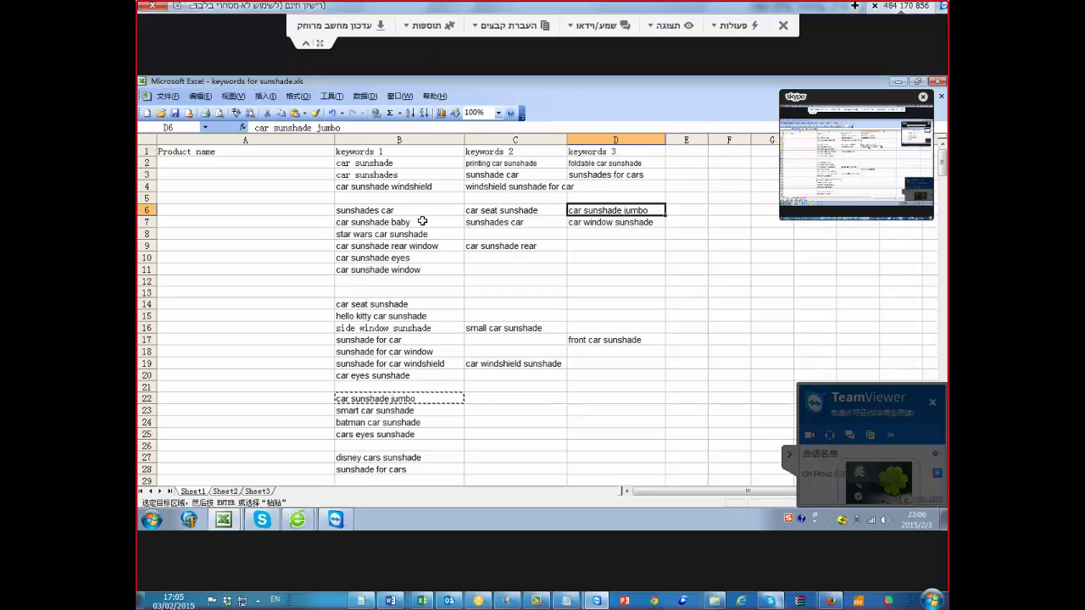
Copy the keyword "car sunshade jumbo" from D6 into B5 to start another group of three
{"action": "key", "text": "ctrl+c"}
{"action": "left_click", "coordinate": [377, 200]}
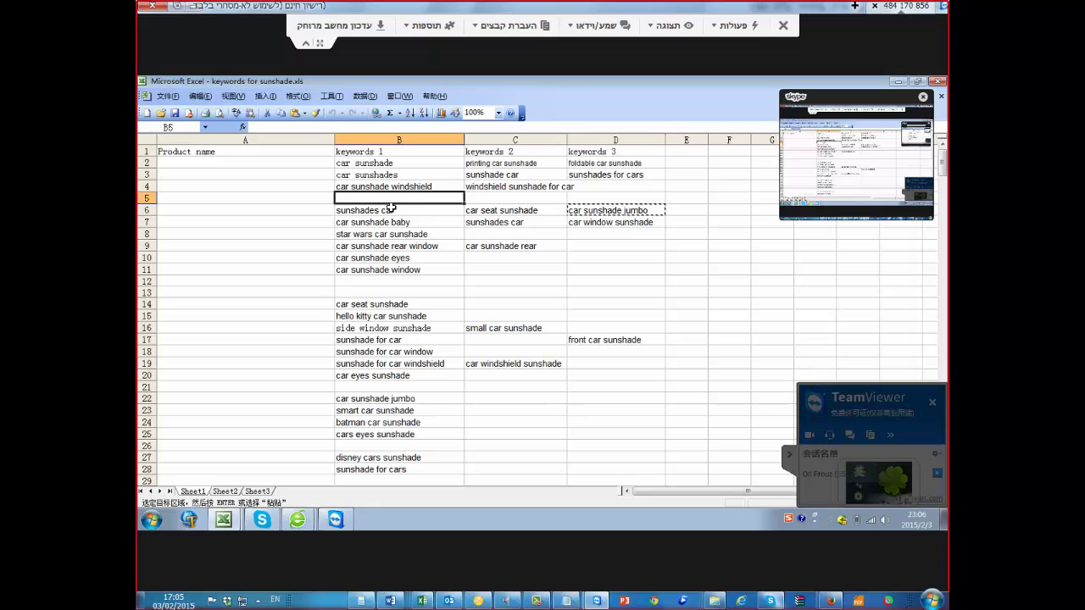
{"action": "key", "text": "ctrl+v"}
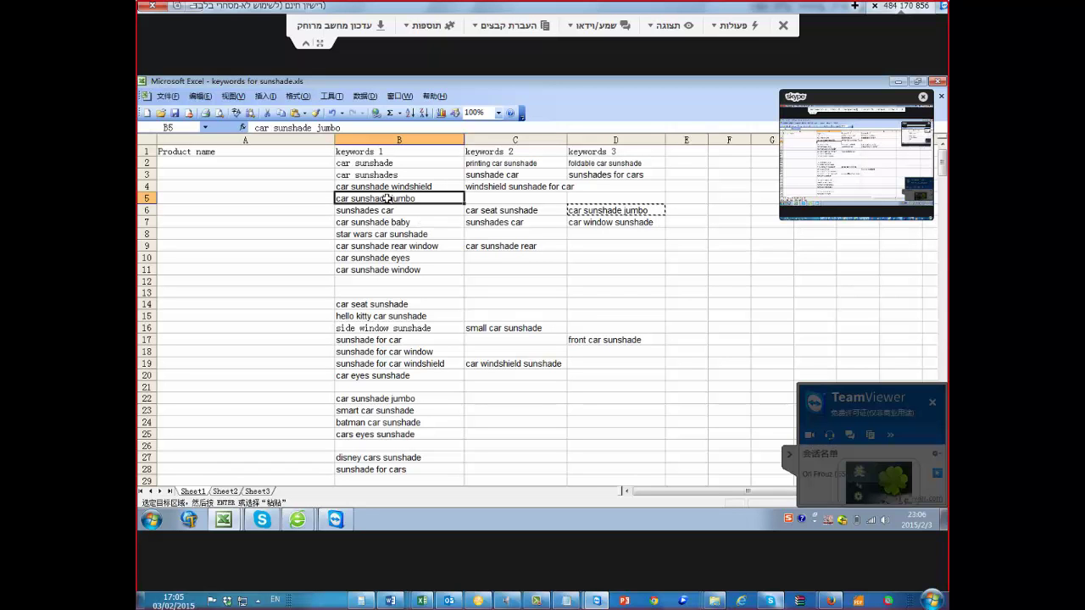
Copy the keyword "car window sunshade" from D7 into C5
{"action": "left_click", "coordinate": [598, 224]}
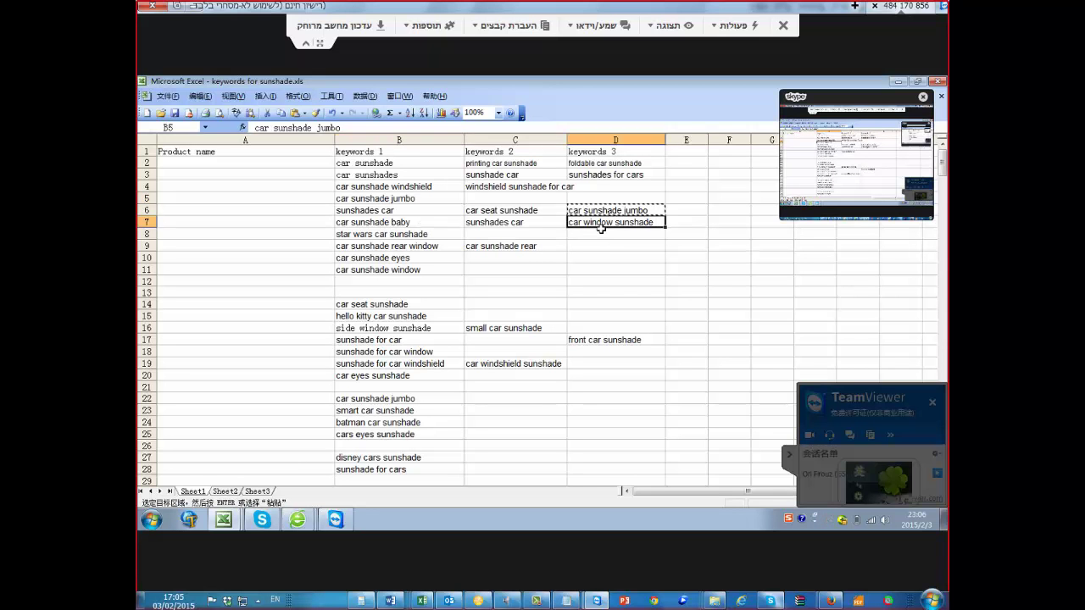
{"action": "key", "text": "ctrl+c"}
{"action": "left_click", "coordinate": [491, 200]}
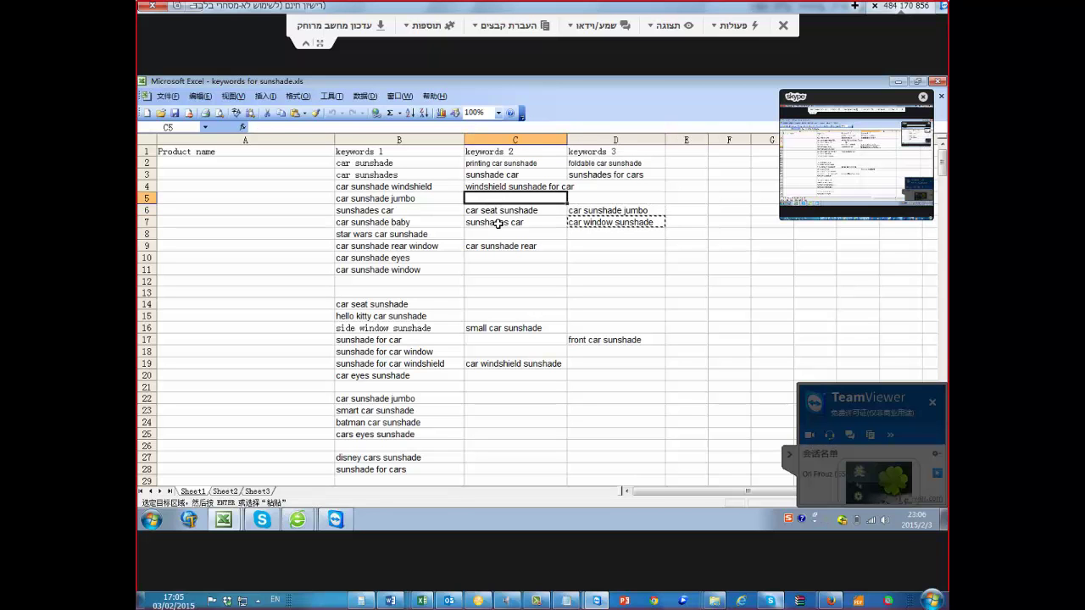
{"action": "key", "text": "ctrl+v"}
Copy the keyword "car seat sunshade" from C6 into D5
{"action": "left_click", "coordinate": [490, 211]}
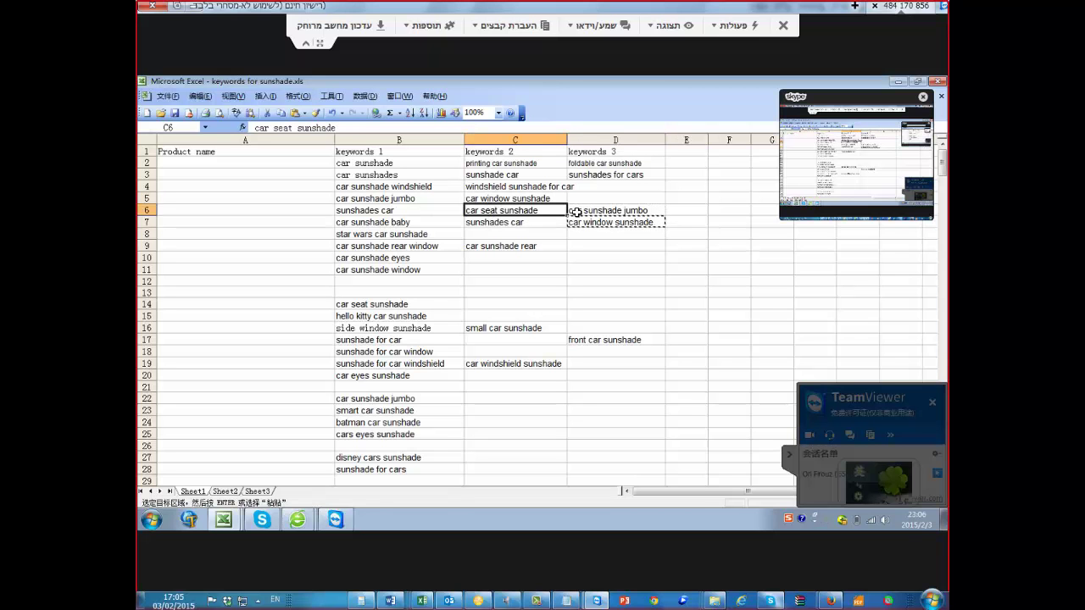
{"action": "key", "text": "ctrl+c"}
{"action": "left_click", "coordinate": [589, 198]}
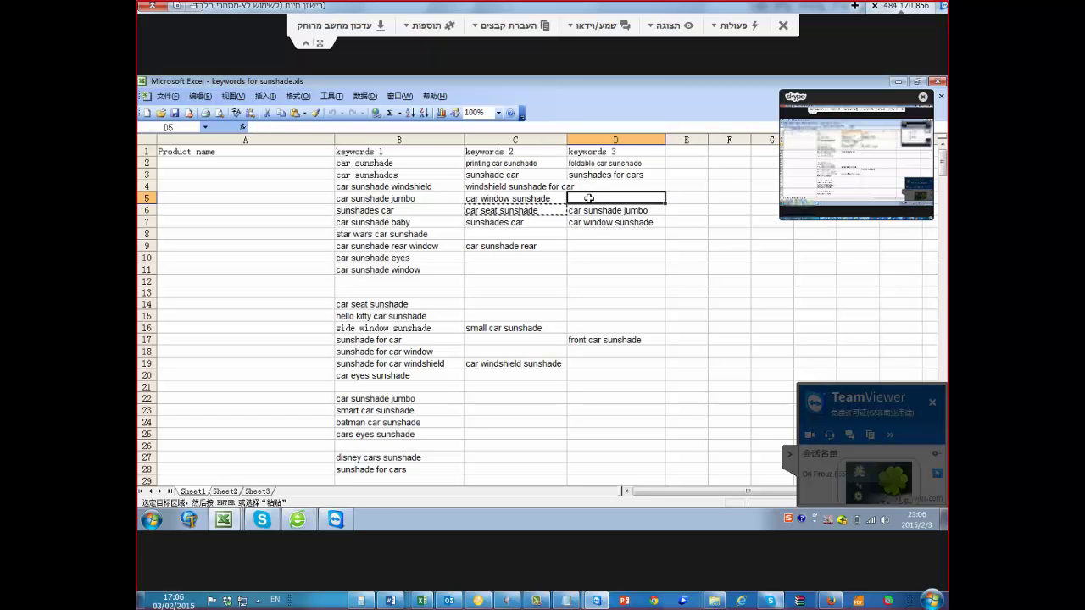
{"action": "key", "text": "ctrl+v"}
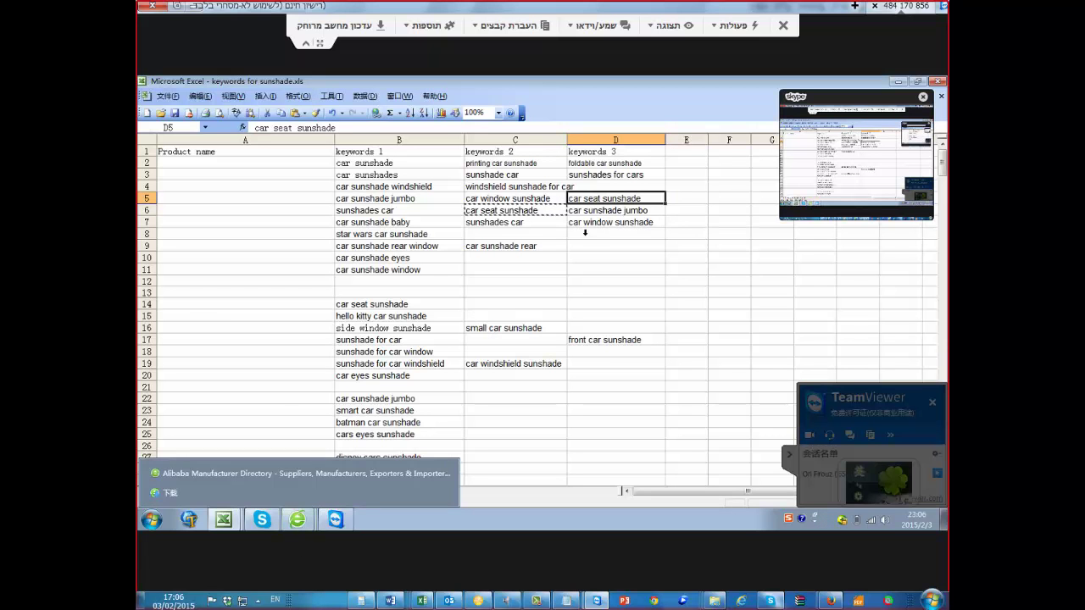
Select the first-column keywords from B2 to B17
{"action": "key", "text": "Down"}
{"action": "key", "text": "Down"}
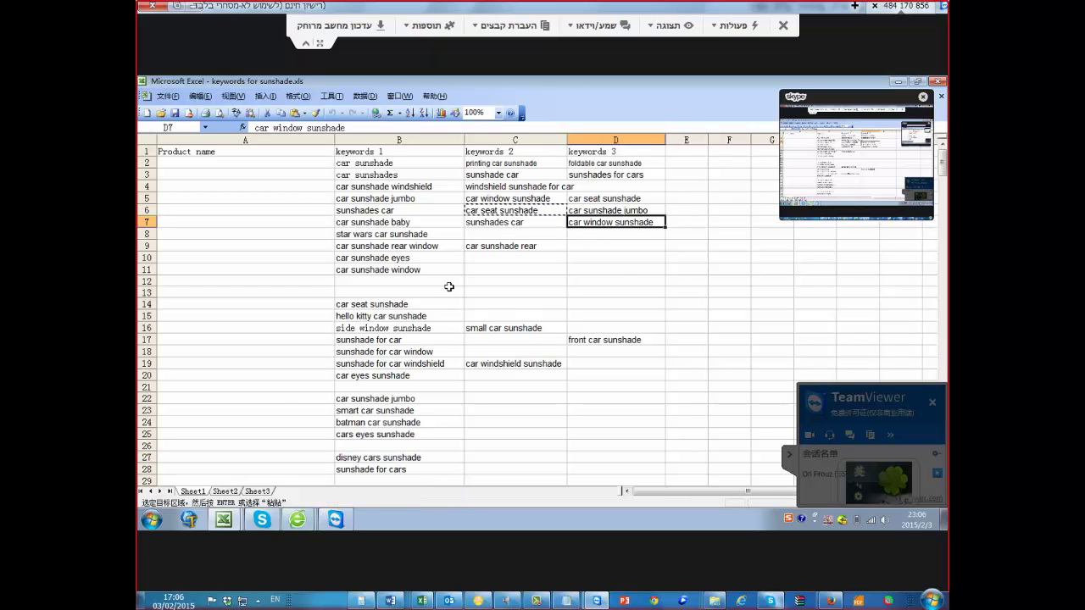
{"action": "double_click", "coordinate": [463, 245]}
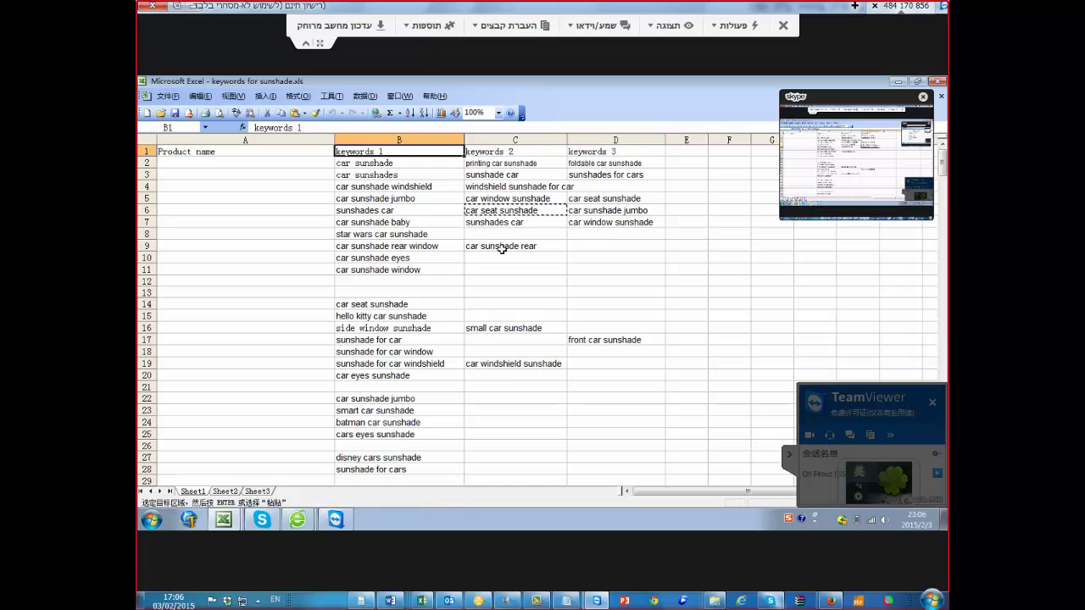
{"action": "left_click", "coordinate": [544, 259]}
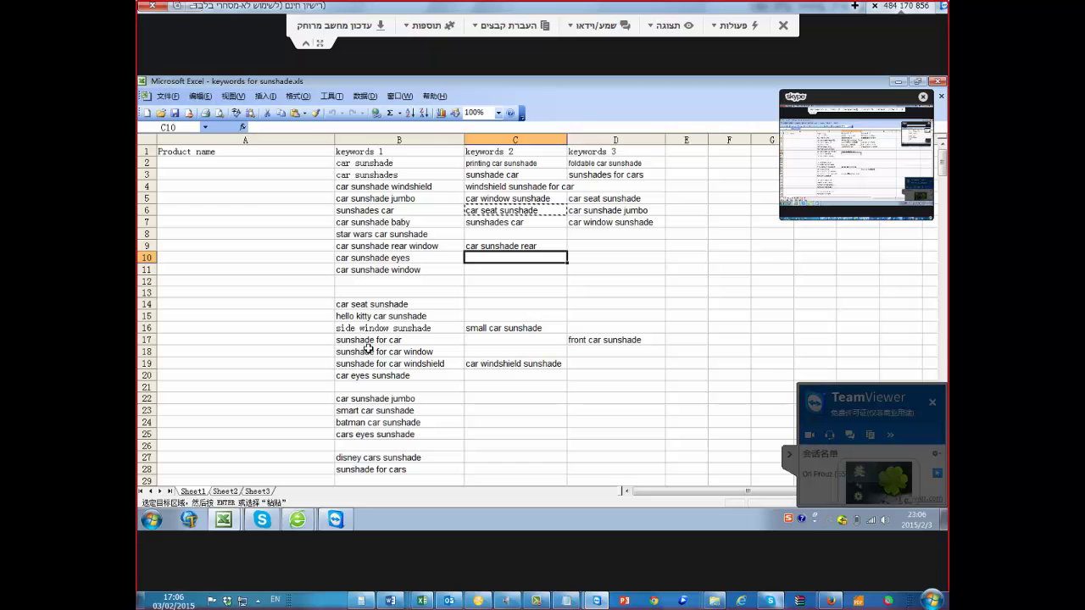
{"action": "left_click_drag", "start_coordinate": [364, 163], "coordinate": [355, 346]}
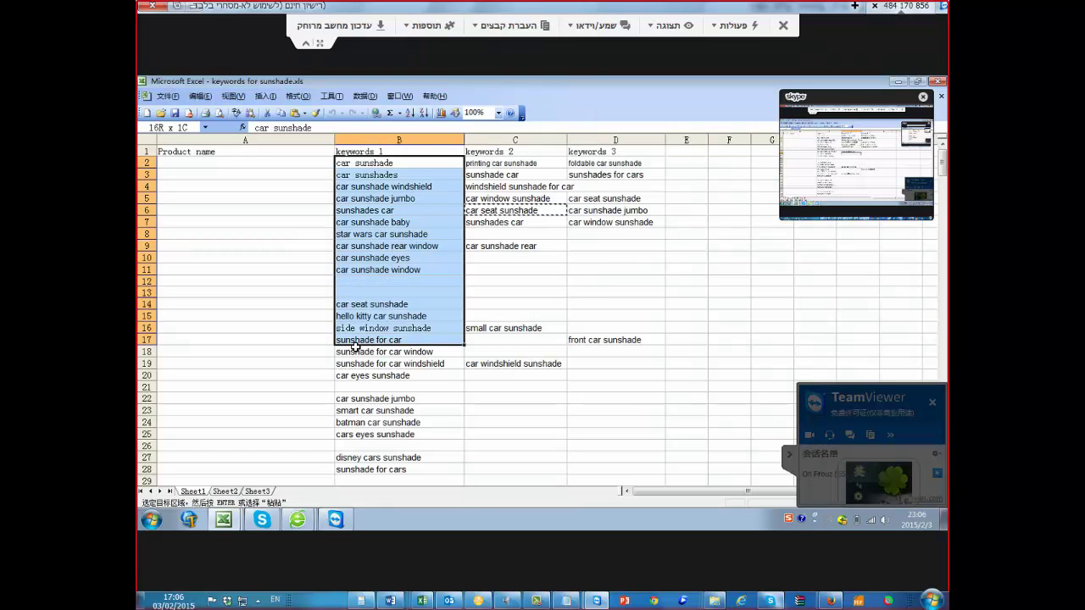
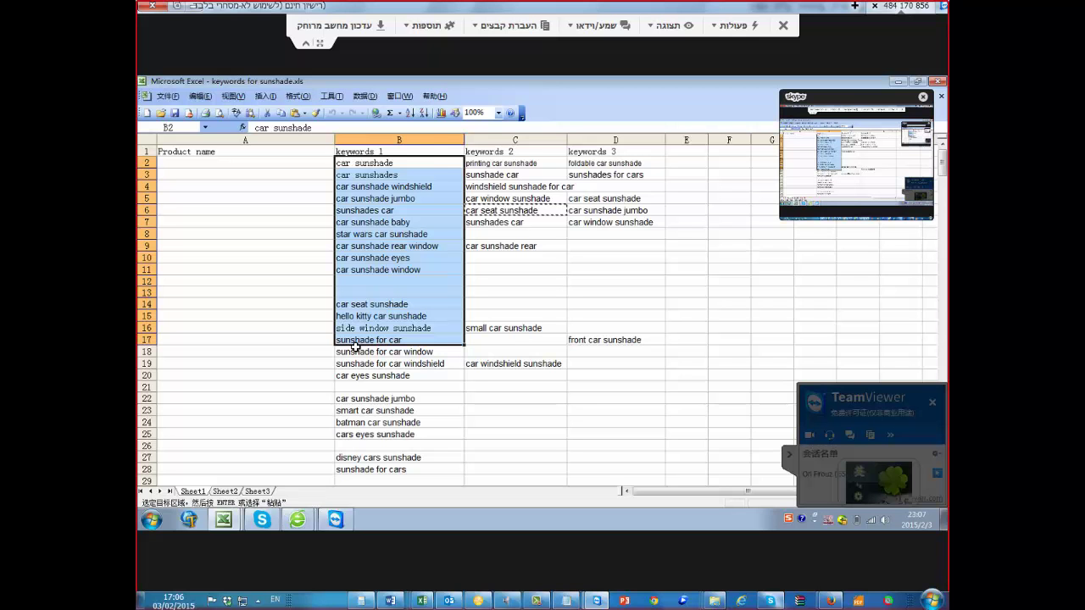
Switch to the workbook 产品信息.xls and look through its list of sunshade products
{"action": "left_click", "coordinate": [226, 520]}
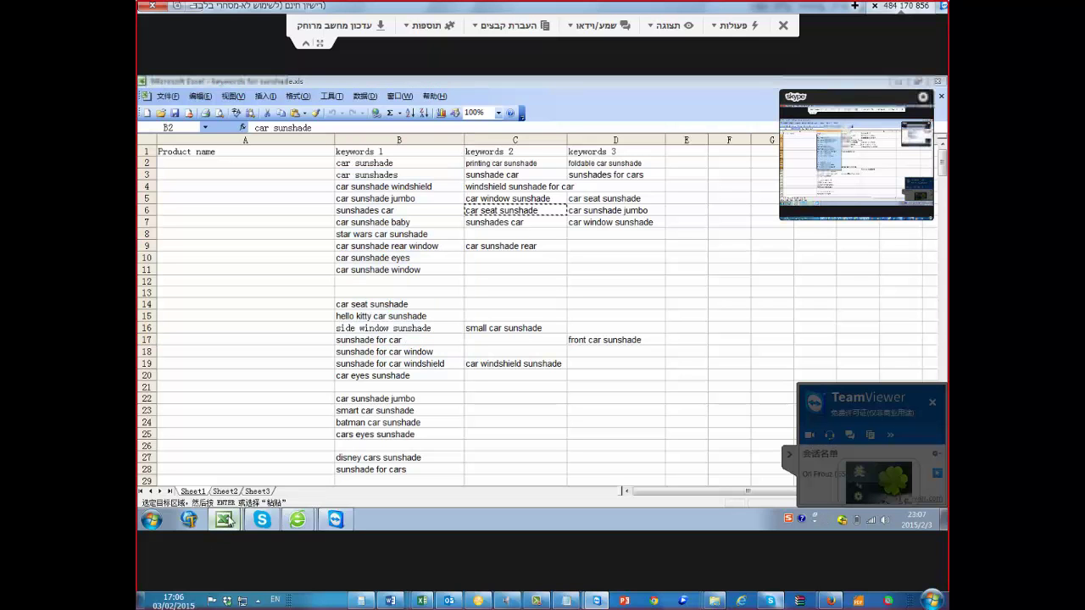
{"action": "left_click", "coordinate": [225, 520]}
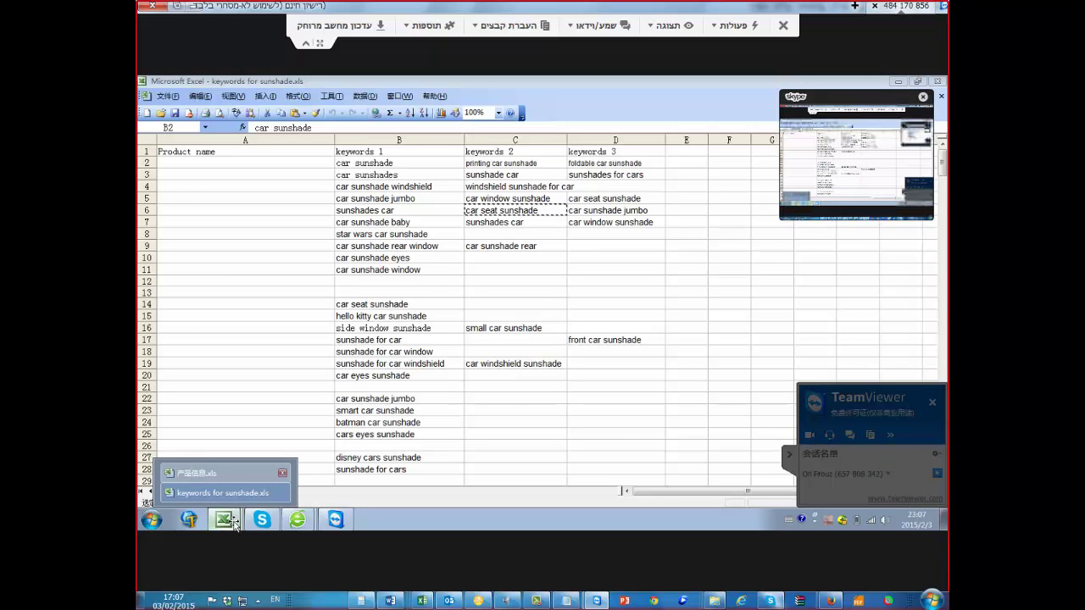
{"action": "left_click", "coordinate": [224, 472]}
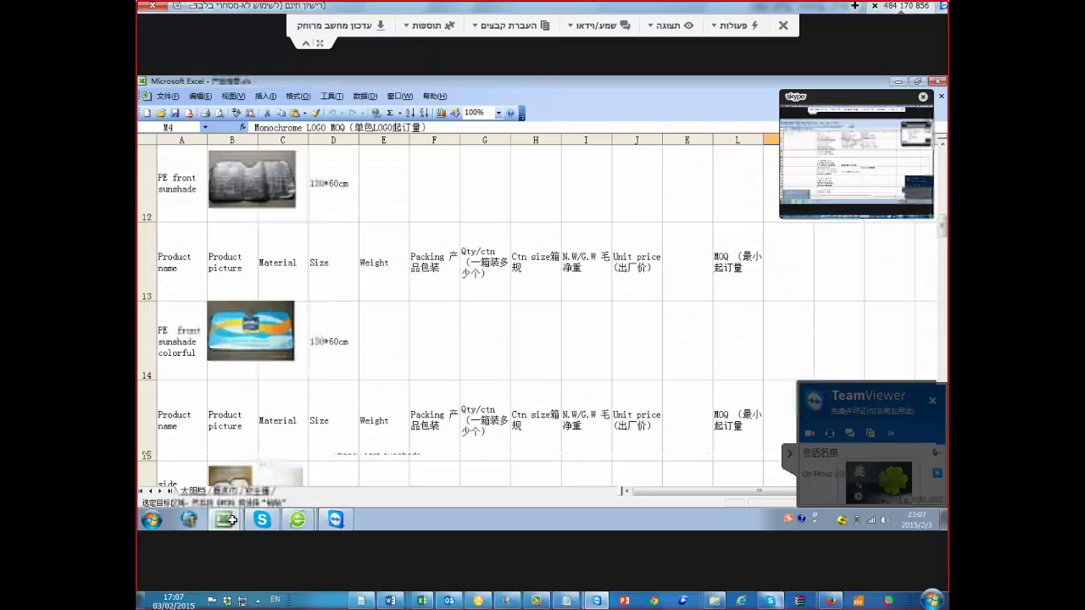
{"action": "scroll", "coordinate": [542, 305], "scroll_direction": "down", "scroll_amount": 4}
{"action": "scroll", "coordinate": [542, 305], "scroll_direction": "down", "scroll_amount": 7}
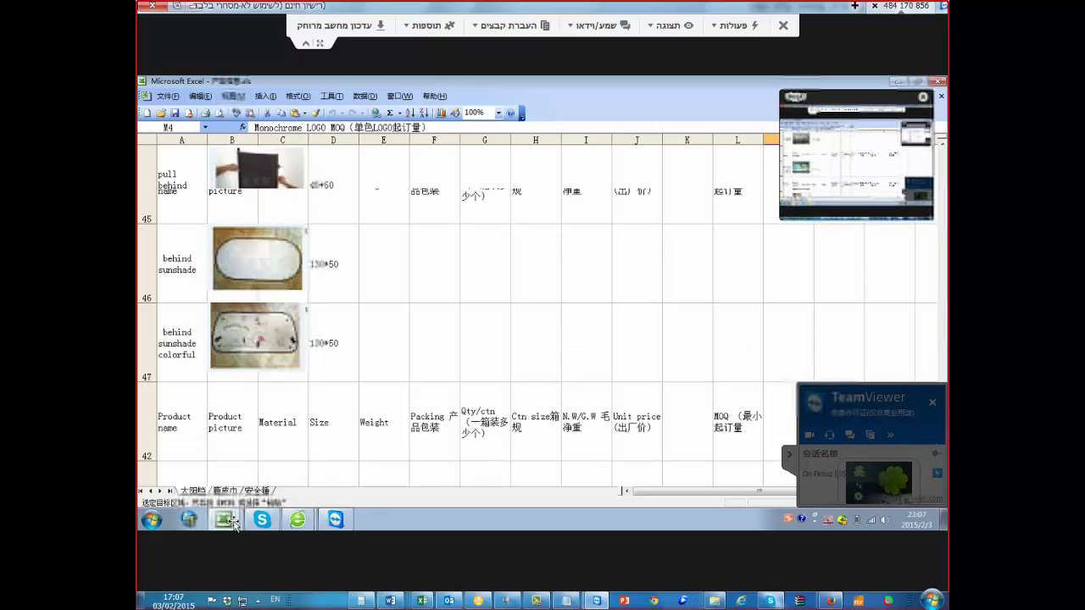
{"action": "scroll", "coordinate": [542, 305], "scroll_direction": "down", "scroll_amount": 2}
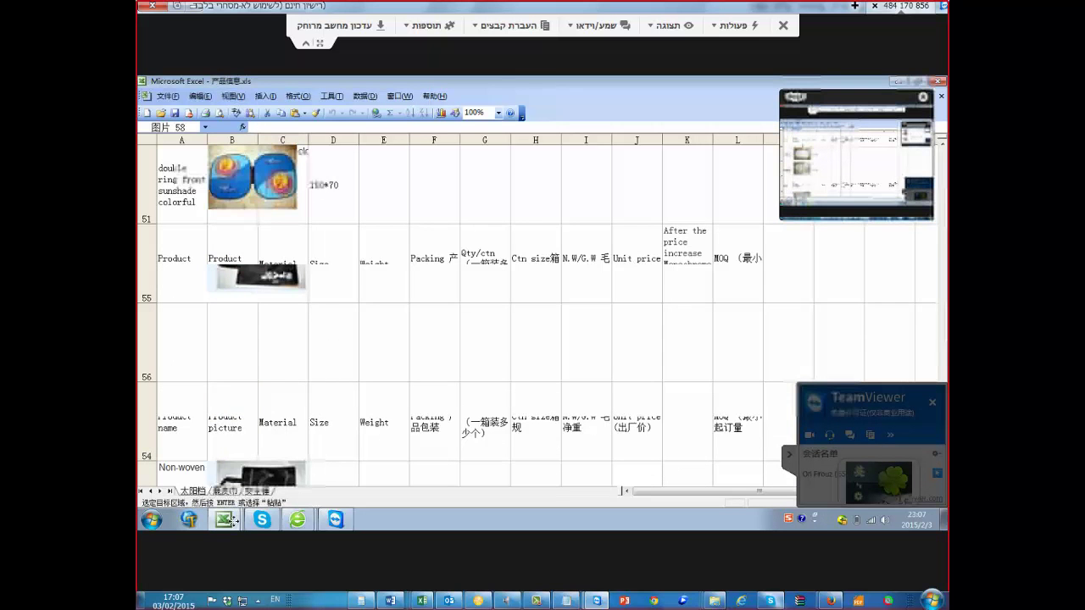
Compare the start of the product list with the keywords in keywords for sunshade.xls and the priced products in 产品信息(1).xls
{"action": "scroll", "coordinate": [542, 305], "scroll_direction": "up", "scroll_amount": 10}
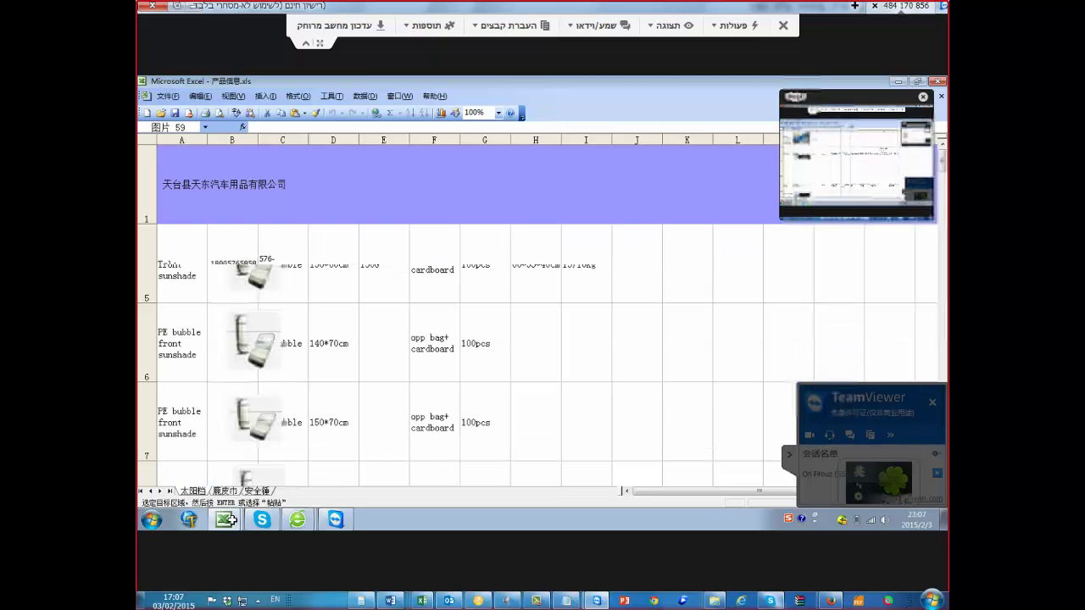
{"action": "left_click", "coordinate": [232, 184]}
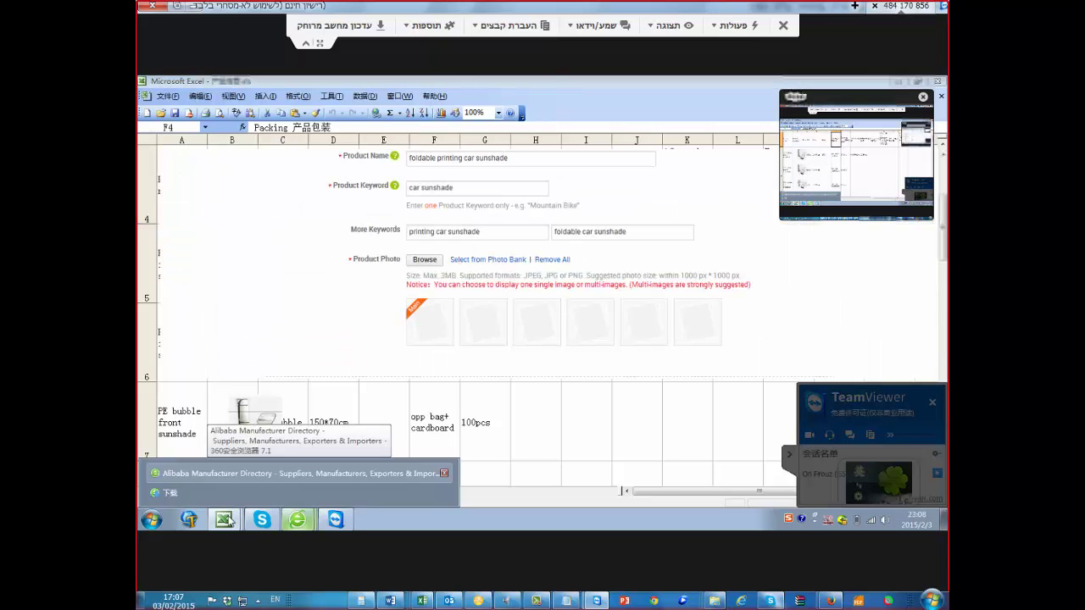
{"action": "left_click", "coordinate": [226, 519]}
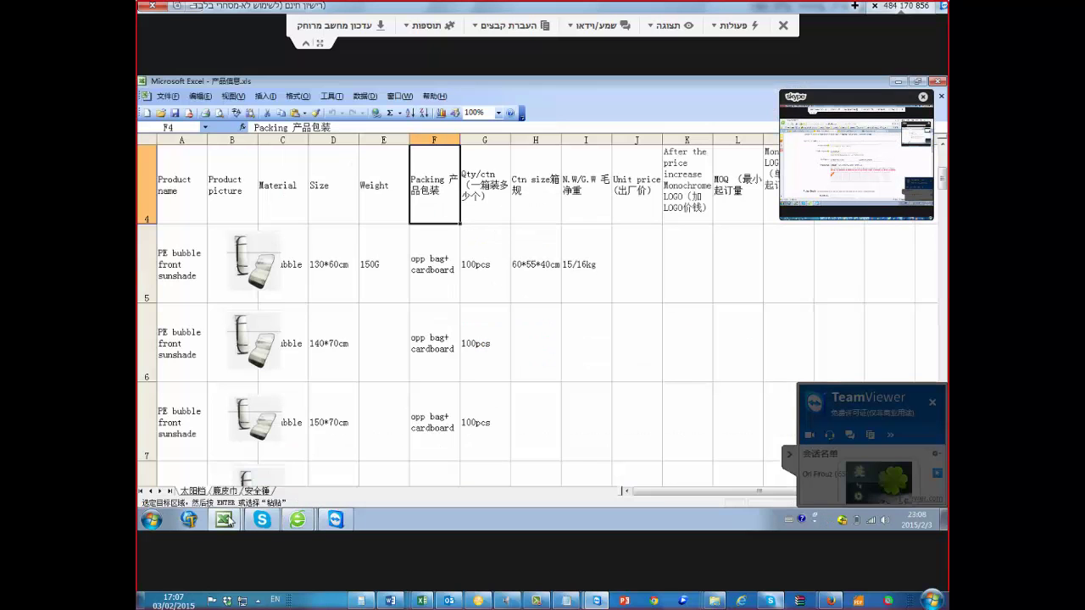
{"action": "left_click", "coordinate": [228, 519]}
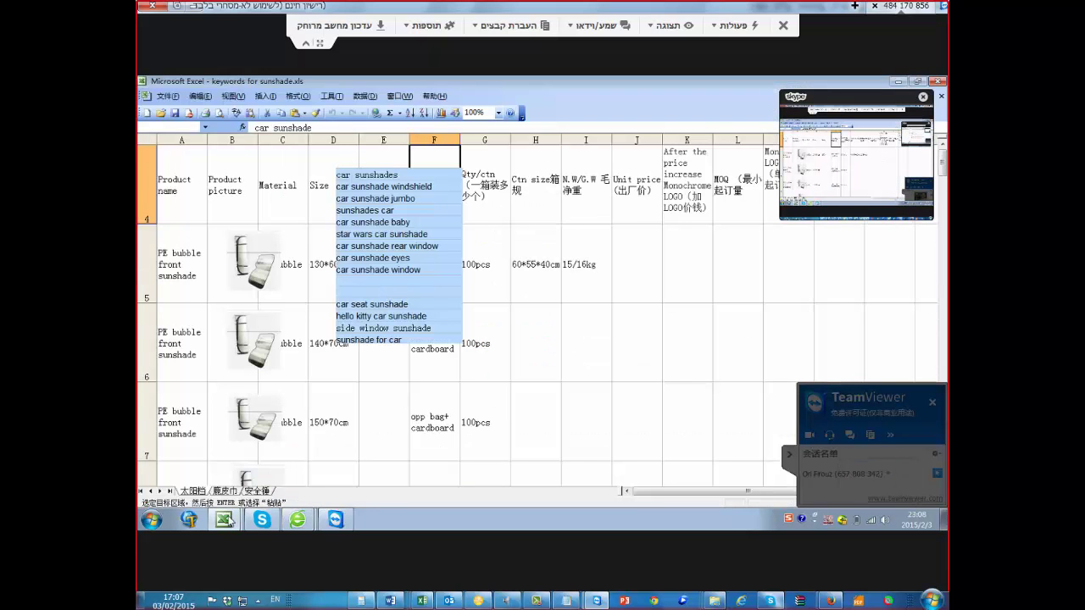
{"action": "left_click", "coordinate": [228, 519]}
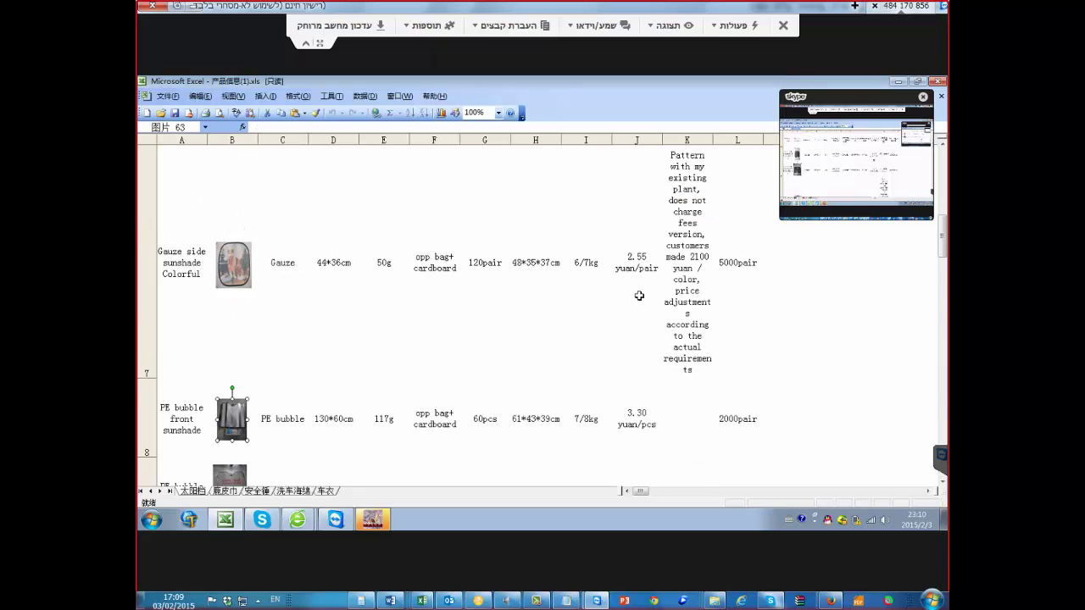
{"action": "scroll", "coordinate": [639, 296], "scroll_direction": "down", "scroll_amount": 1}
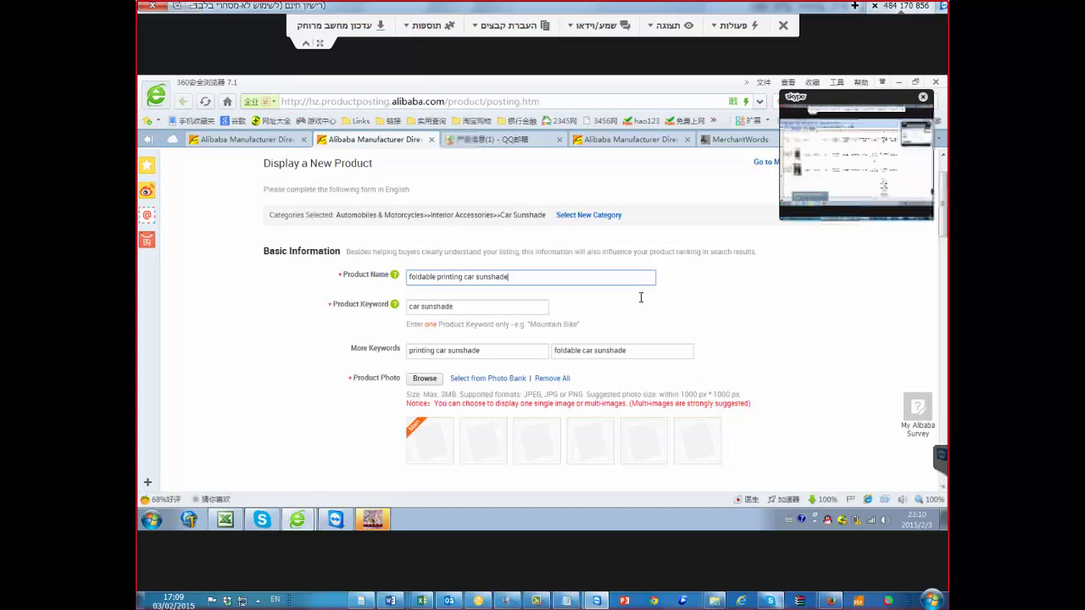
Switch to the Alibaba product posting form and review the product name, keyword, additional keyword and photo fields
{"action": "scroll", "coordinate": [637, 297], "scroll_direction": "down", "scroll_amount": 1}
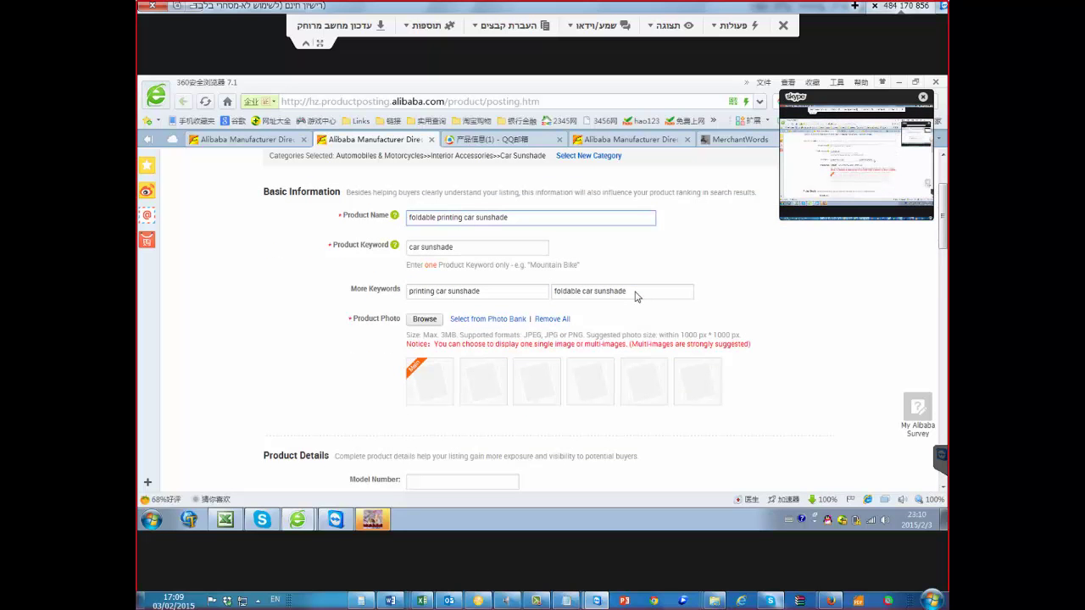
{"action": "key", "text": "Tab"}
{"action": "key", "text": "Tab"}
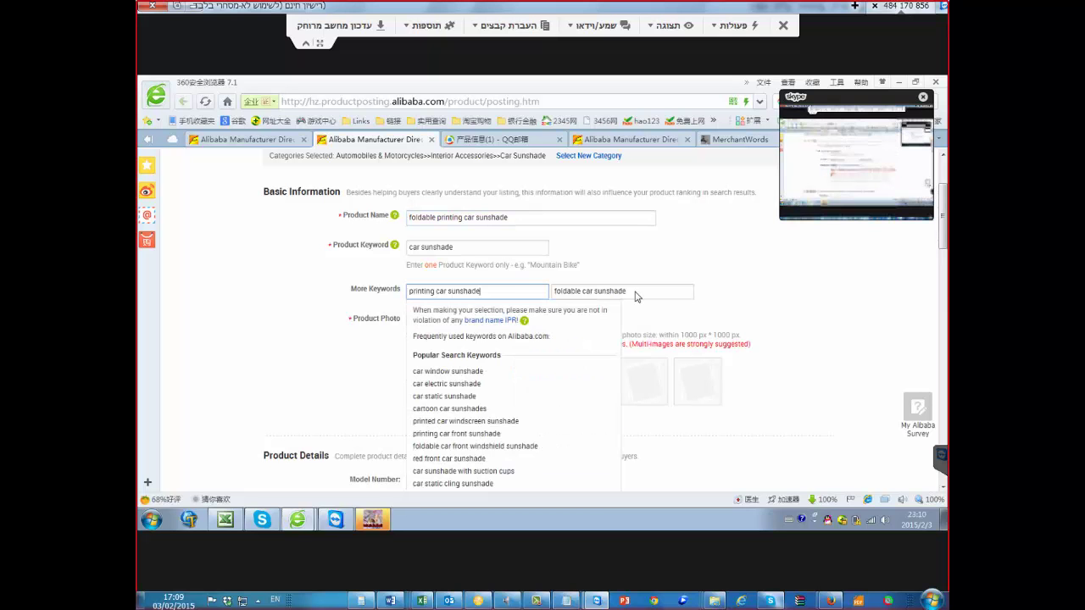
{"action": "left_click", "coordinate": [635, 295]}
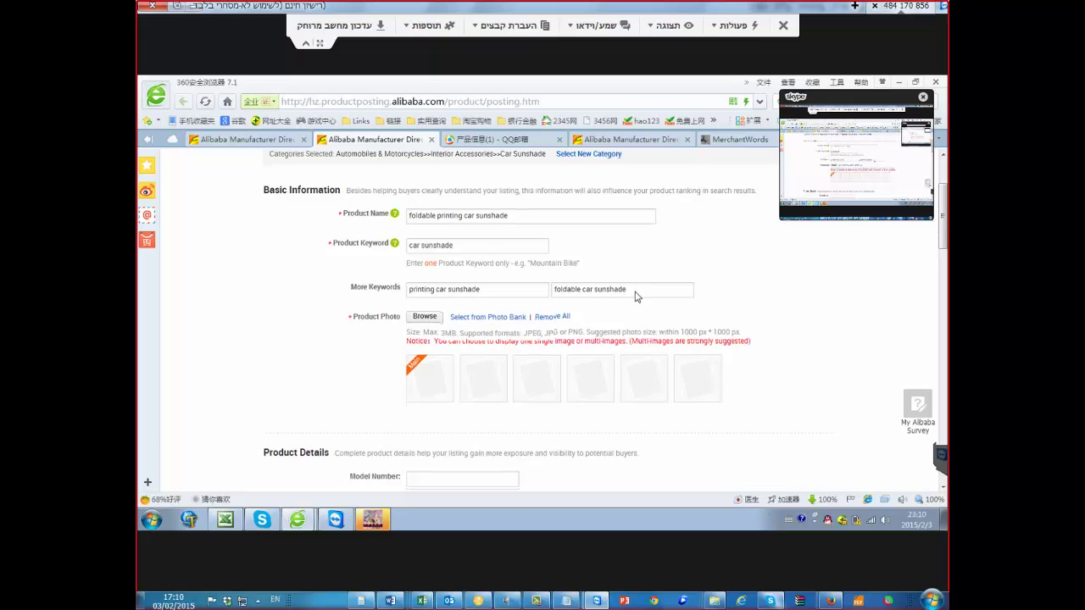
{"action": "scroll", "coordinate": [637, 295], "scroll_direction": "down", "scroll_amount": 1}
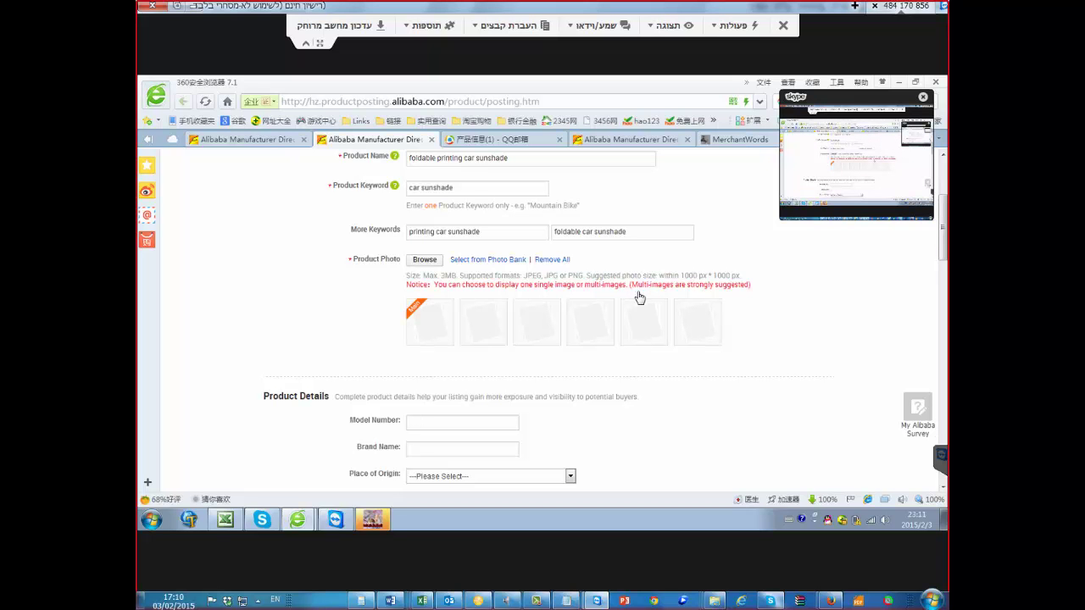
Try to upload IMG_0393.JPG from the folder 新建文件夹 as a product photo
{"action": "scroll", "coordinate": [640, 298], "scroll_direction": "up", "scroll_amount": 1}
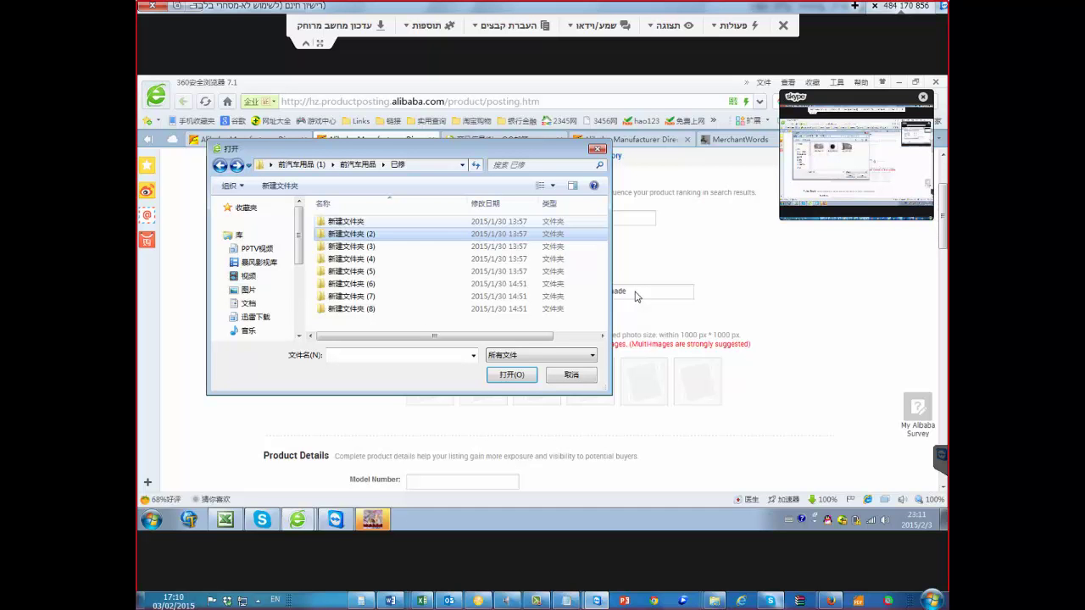
{"action": "key", "text": "Up"}
{"action": "key", "text": "Return"}
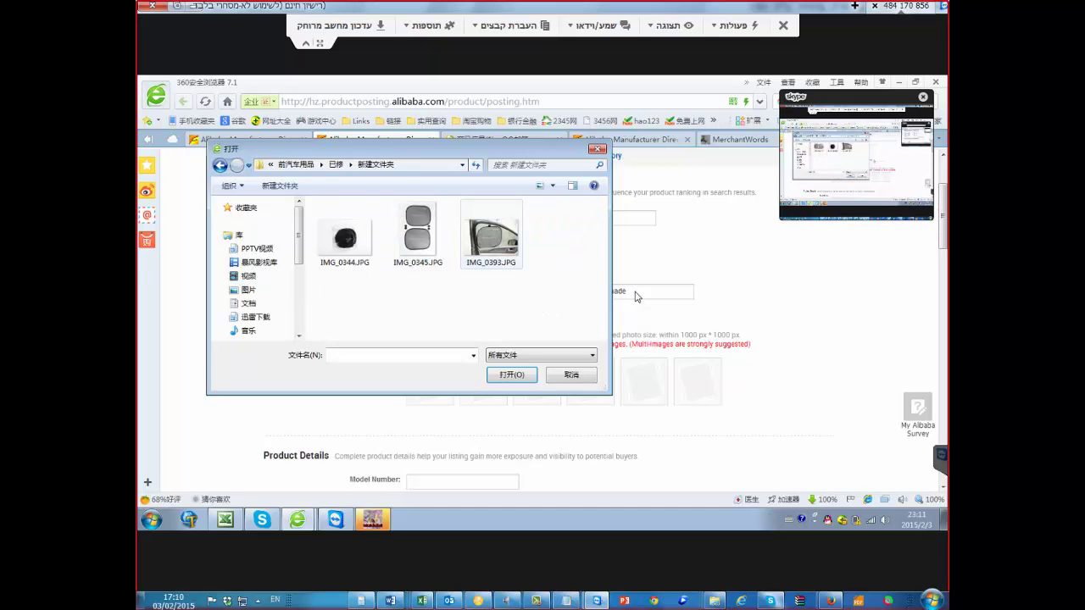
{"action": "key", "text": "space"}
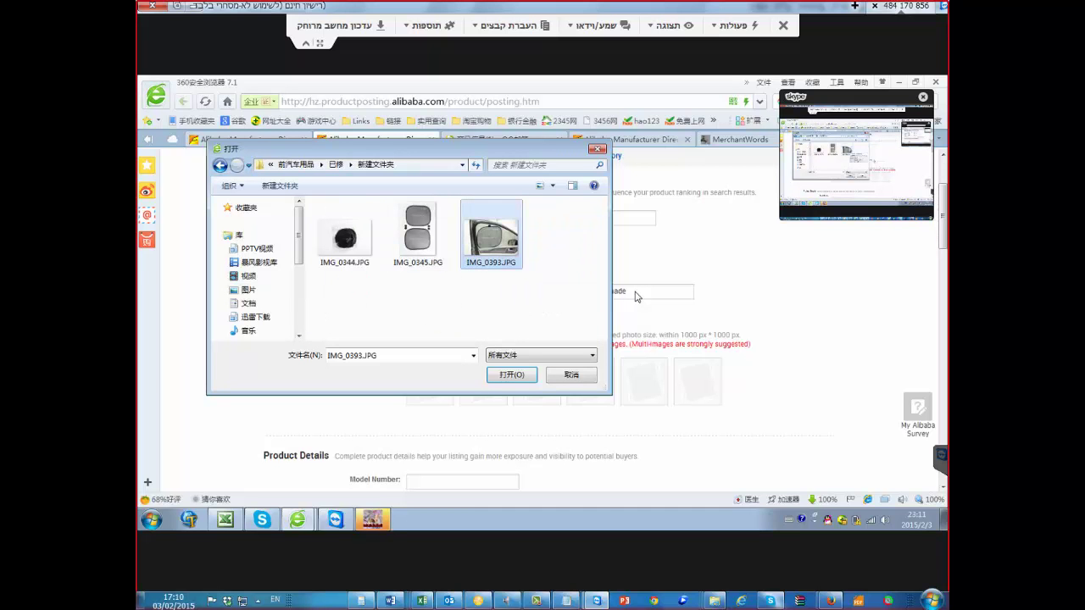
{"action": "key", "text": "Return"}
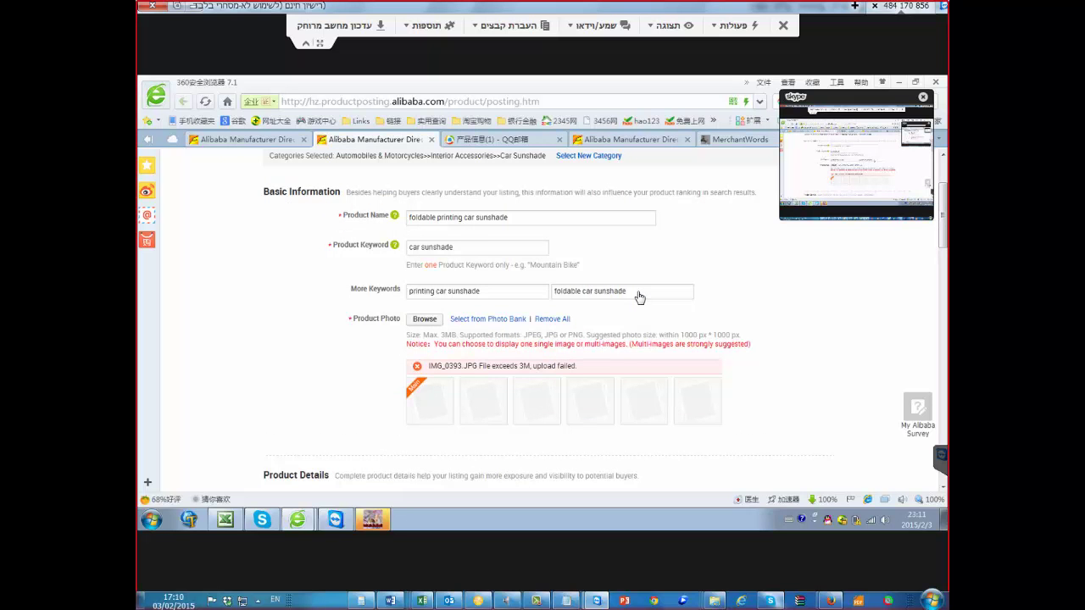
Try to upload IMG_0345.JPG from the same folder as a product photo
{"action": "key", "text": "Return"}
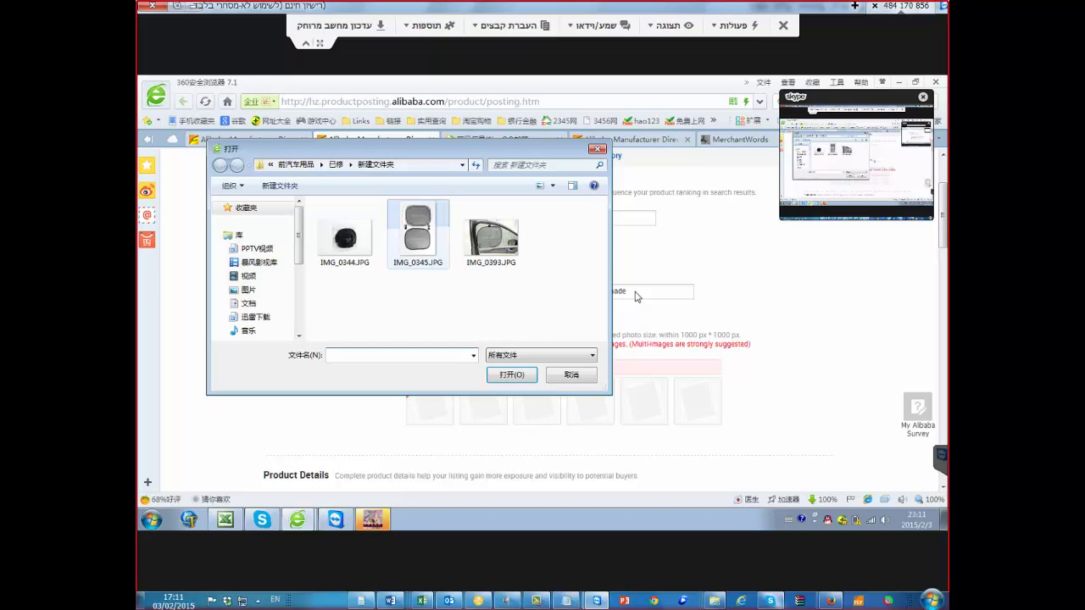
{"action": "double_click", "coordinate": [417, 235]}
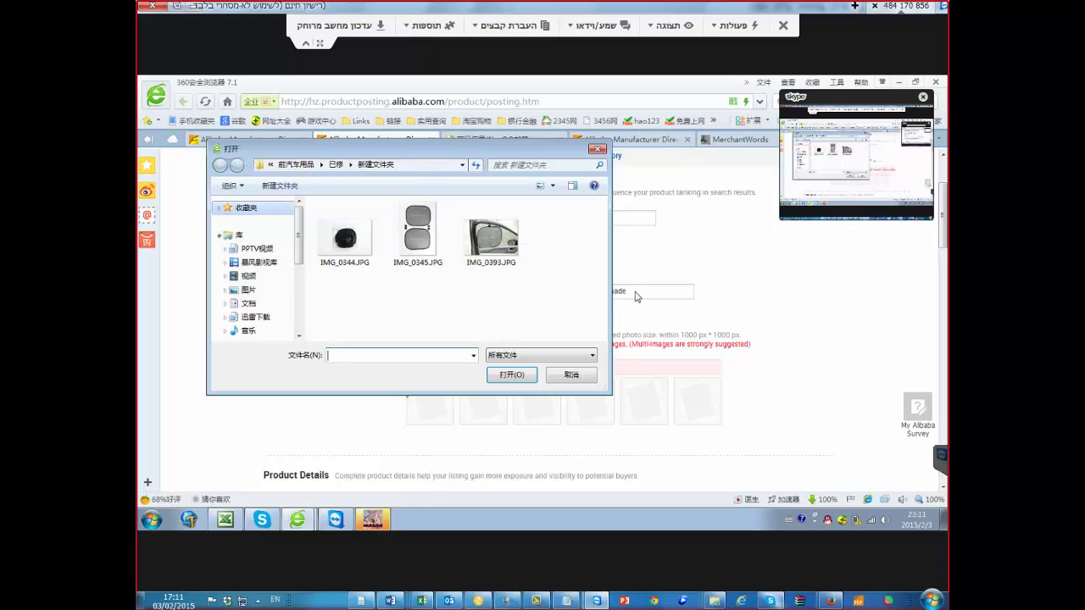
{"action": "left_click", "coordinate": [417, 234]}
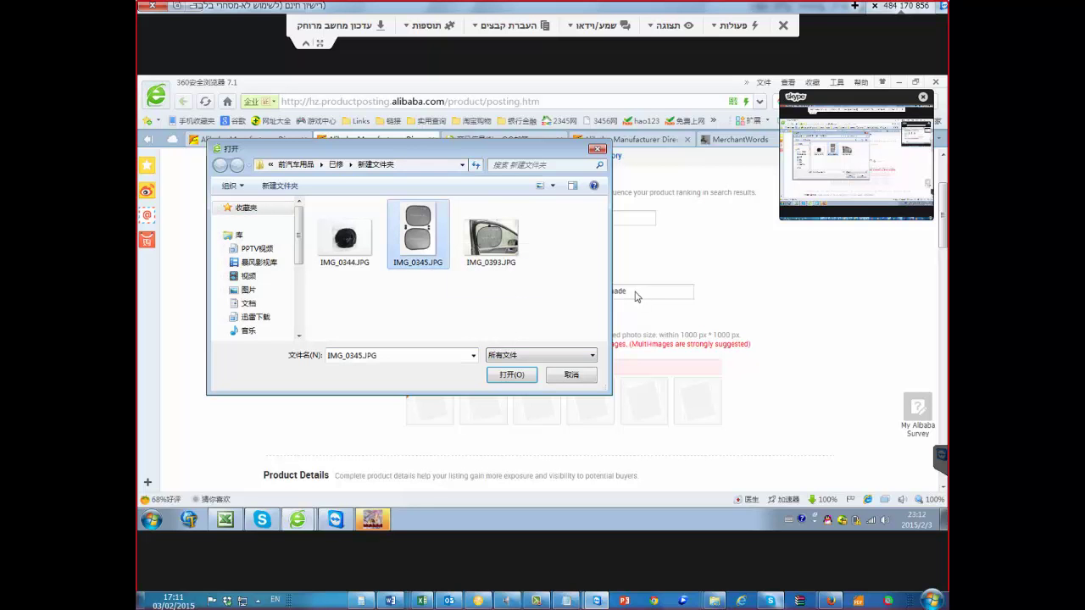
{"action": "left_click", "coordinate": [511, 374]}
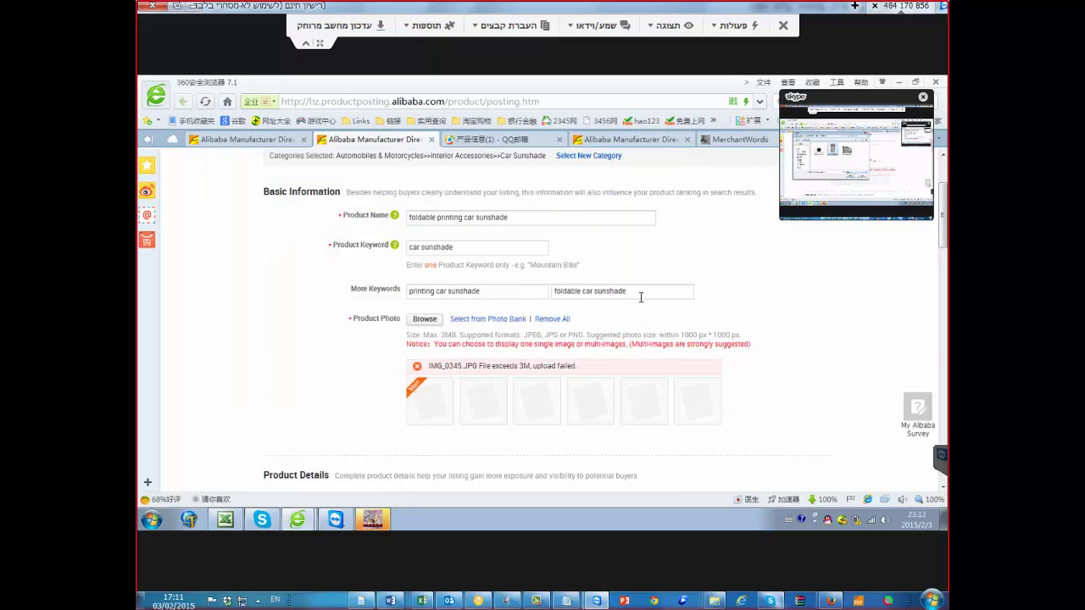
{"action": "left_click_drag", "start_coordinate": [577, 366], "coordinate": [431, 366]}
{"action": "left_click", "coordinate": [638, 296]}
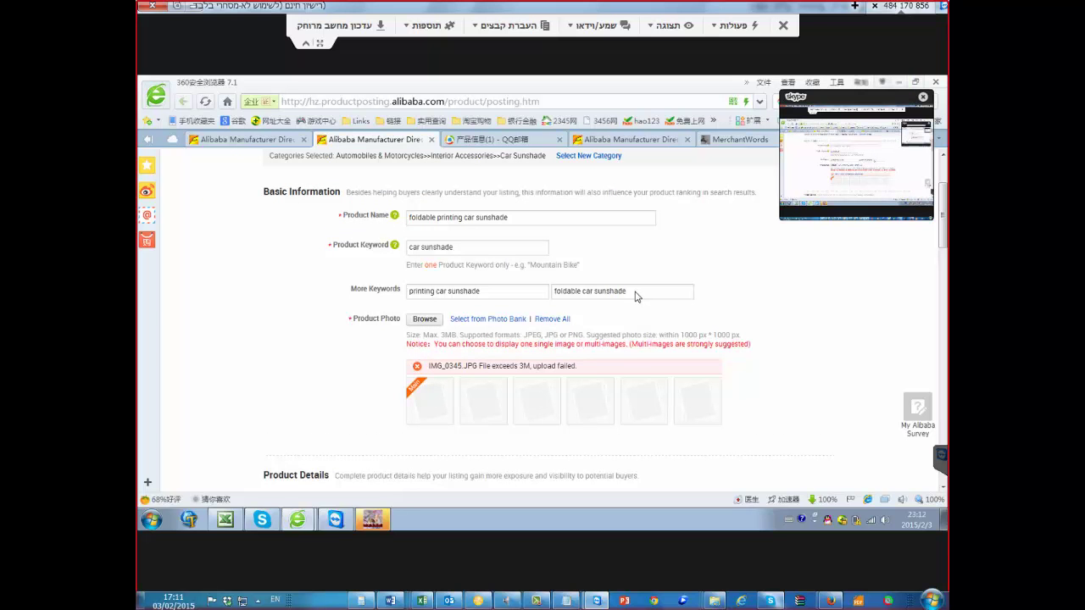
View the folder's sunshade photos one by one in the photo viewer, starting with IMG_0393.JPG, and return to the posting form
{"action": "key", "text": "Return"}
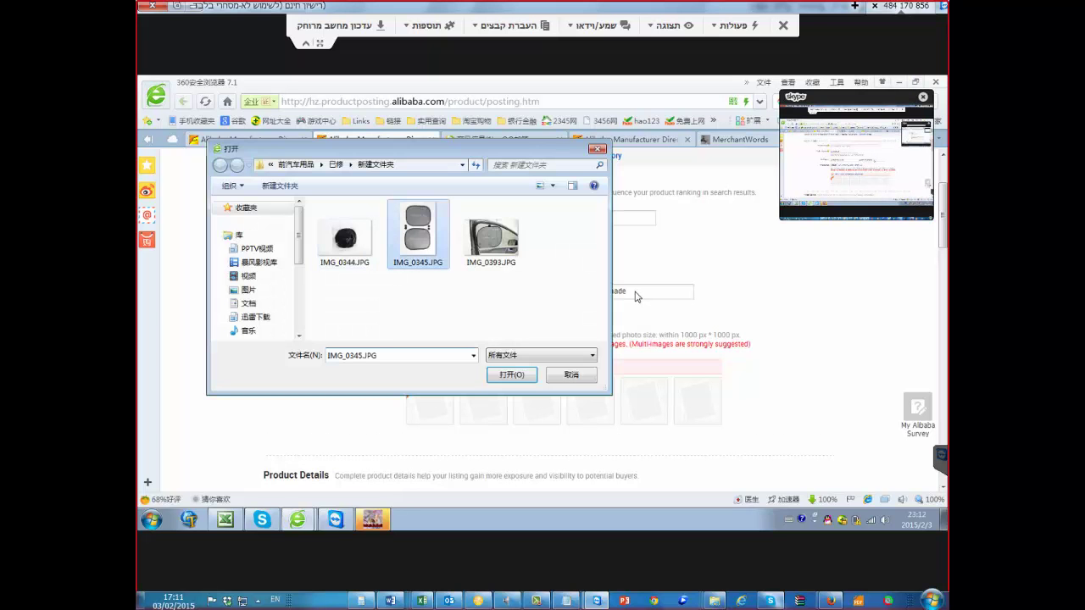
{"action": "key", "text": "shift+F10"}
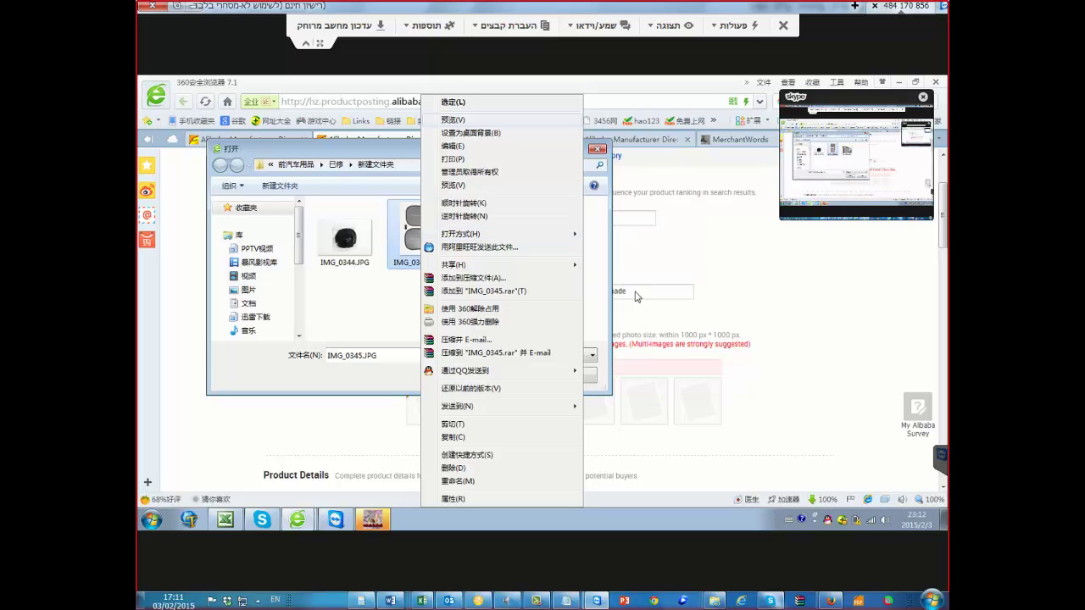
{"action": "key", "text": "Escape"}
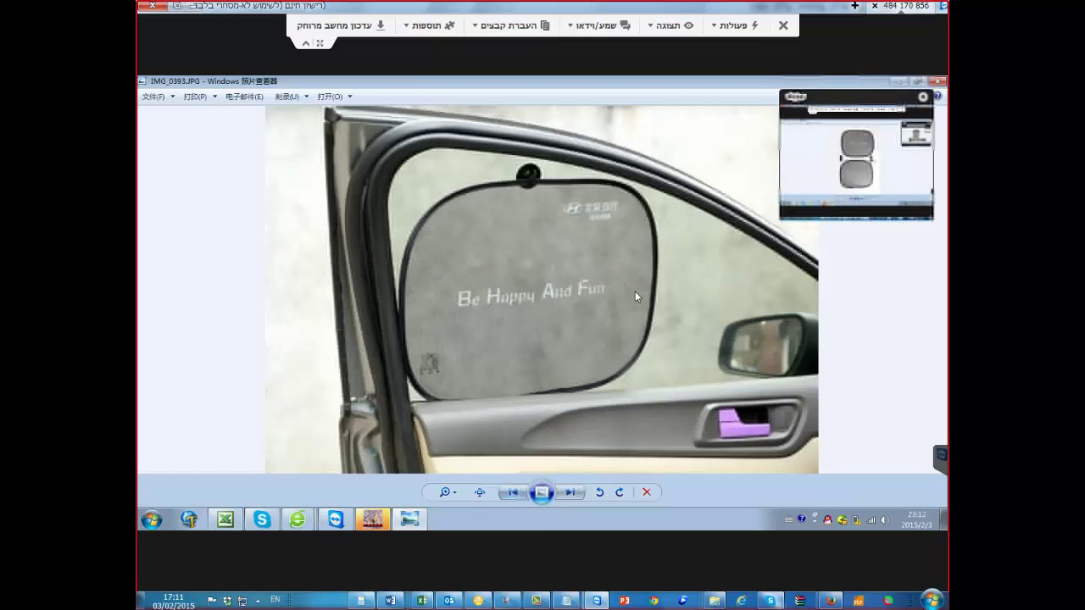
{"action": "key", "text": "Left"}
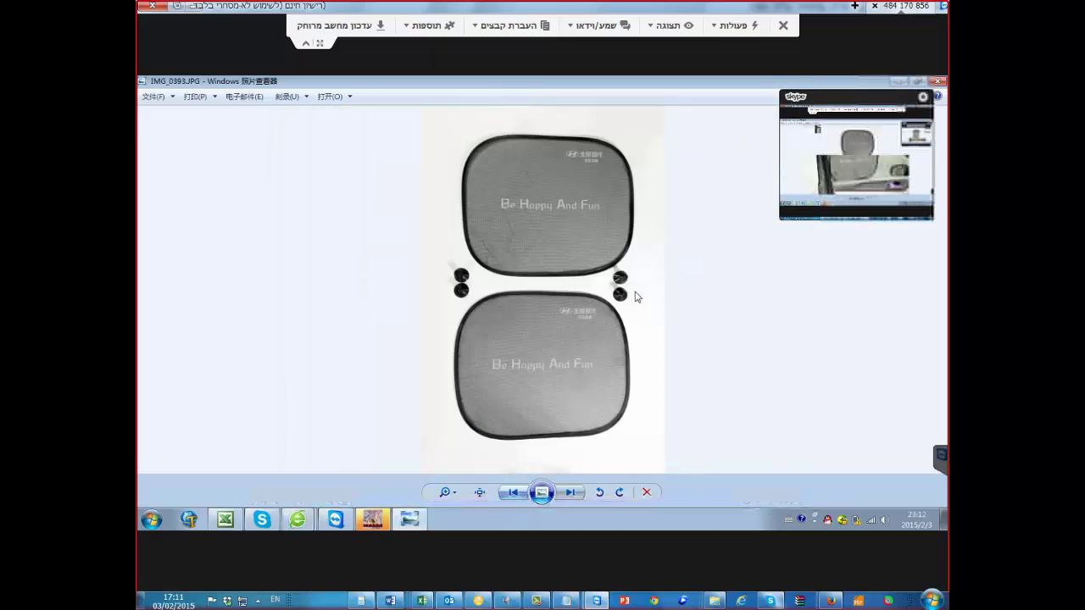
{"action": "key", "text": "Left"}
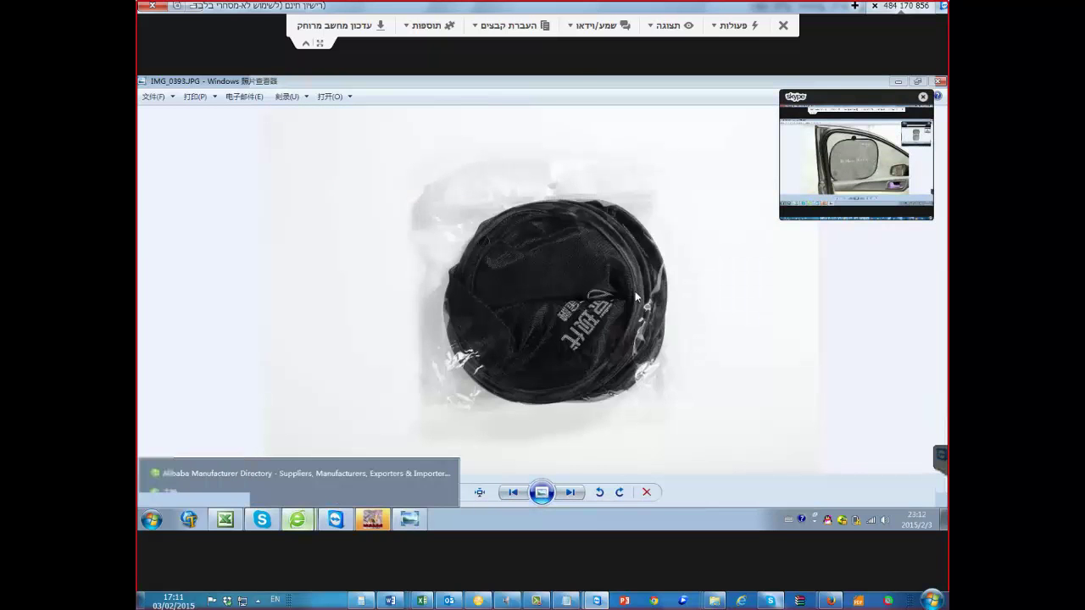
{"action": "key", "text": "alt+Tab"}
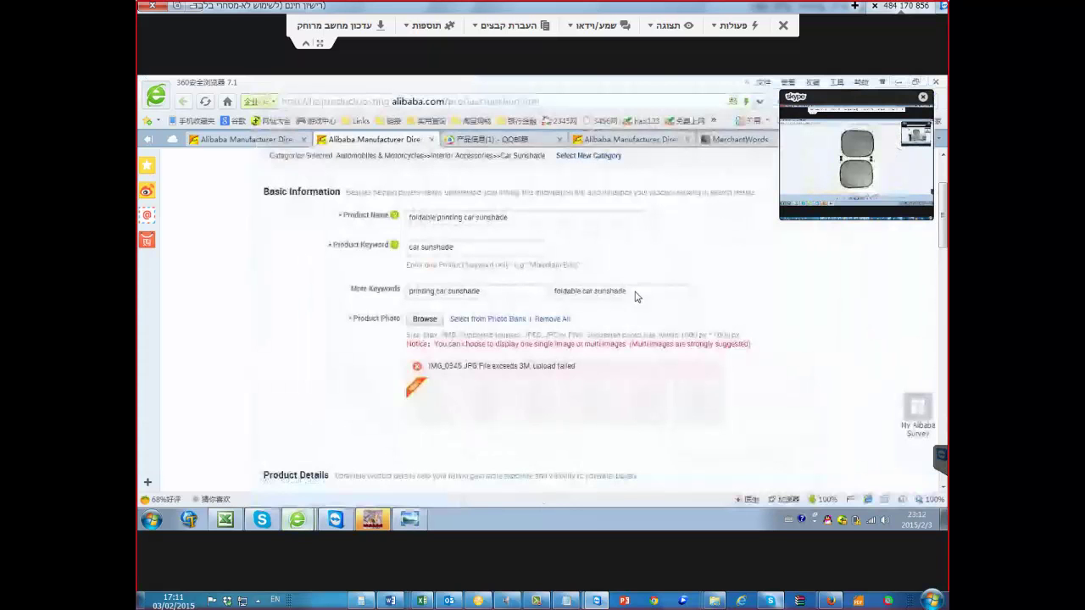
Check the Product Details fields, switch to 产品信息(1).xls and enter "mo" in header cell M4
{"action": "scroll", "coordinate": [637, 296], "scroll_direction": "down", "scroll_amount": 3}
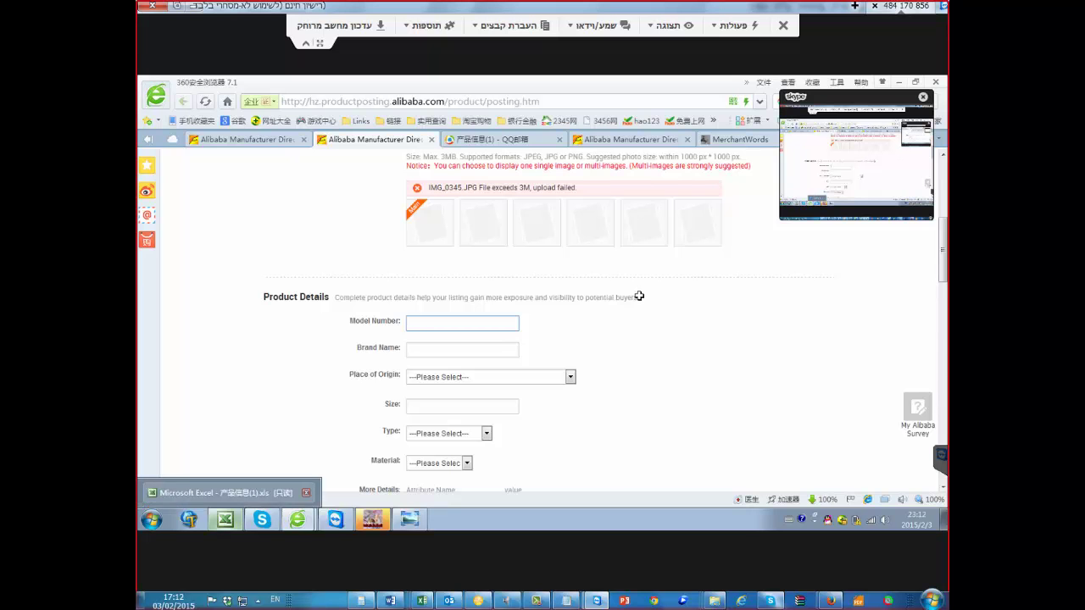
{"action": "scroll", "coordinate": [639, 296], "scroll_direction": "down", "scroll_amount": 1}
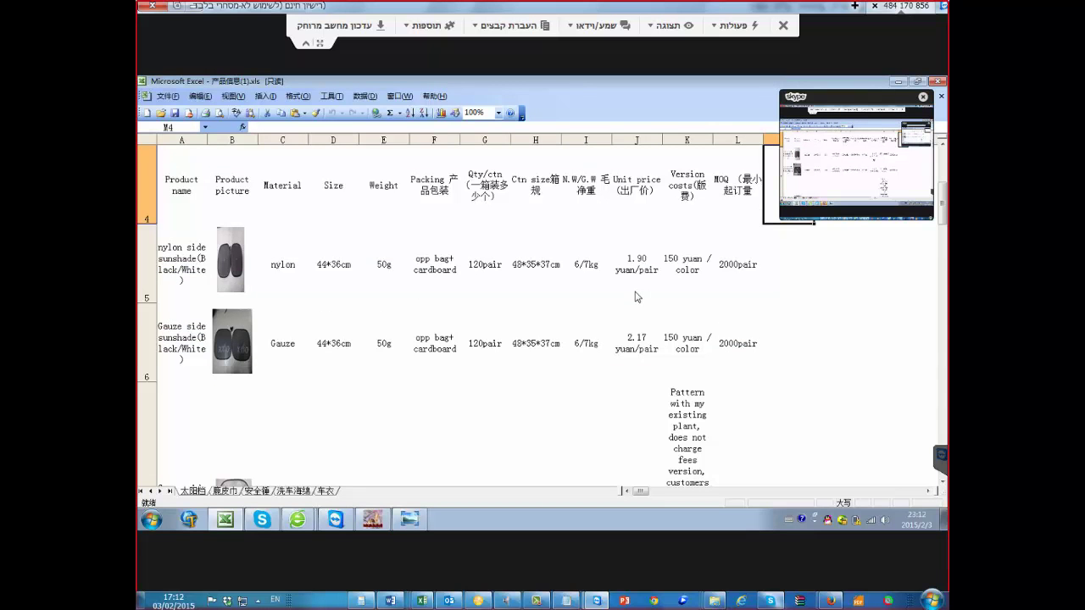
{"action": "type", "text": "mo"}
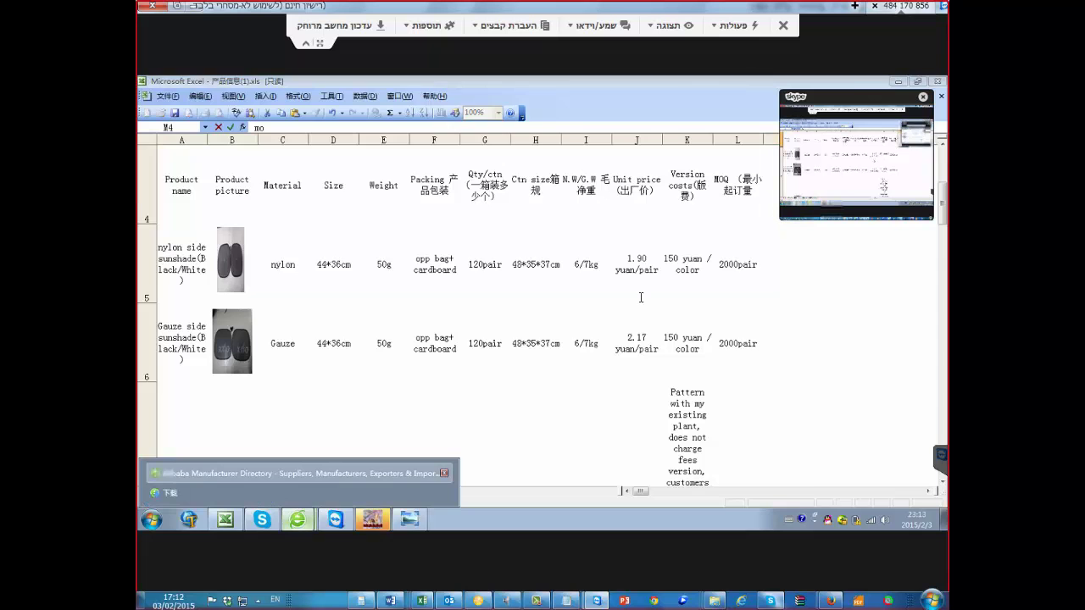
Return to the product posting form and set the model number to KPSD01
{"action": "key", "text": "alt+Tab"}
{"action": "type", "text": "KP"}
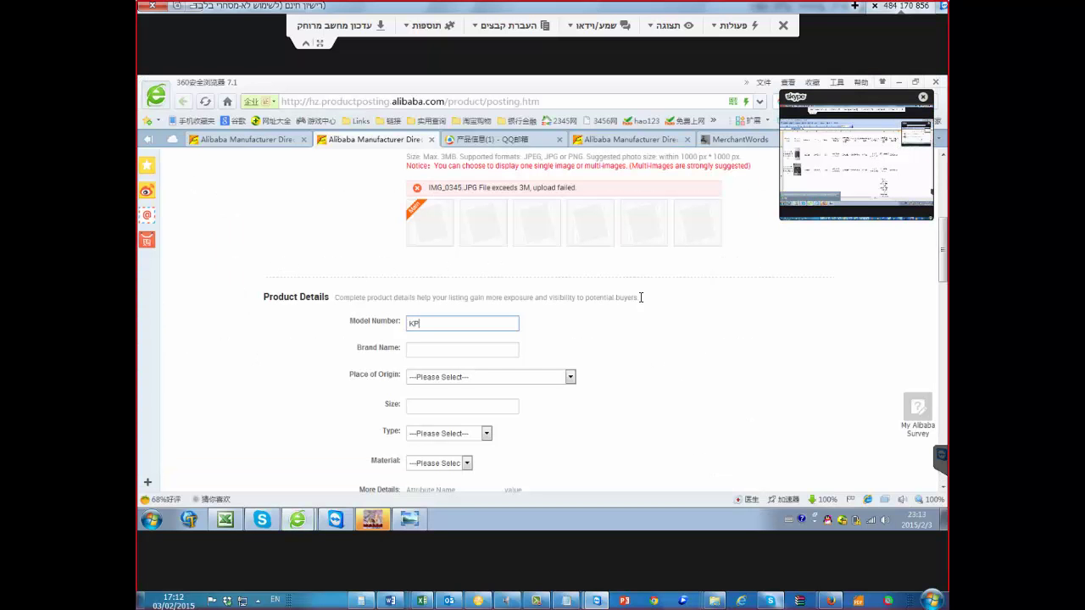
{"action": "type", "text": "S"}
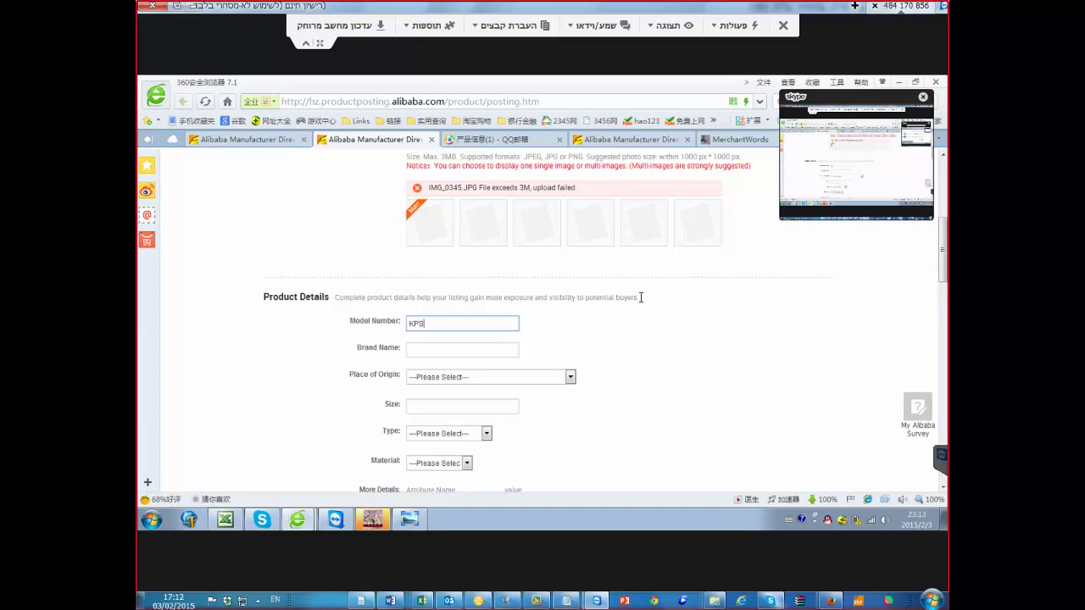
{"action": "type", "text": "D01"}
{"action": "key", "text": "Tab"}
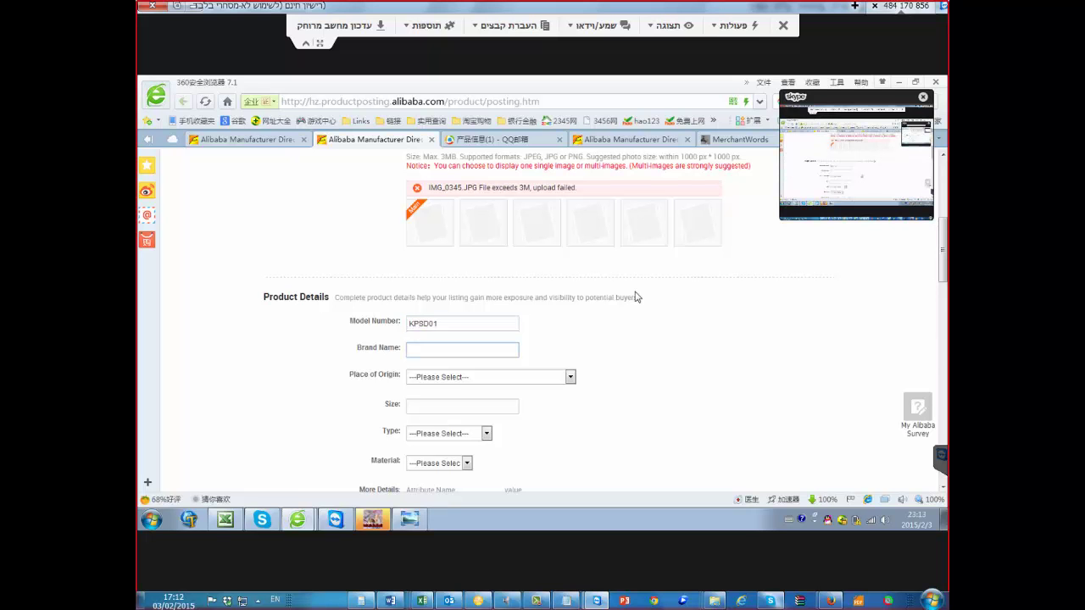
{"action": "left_click", "coordinate": [635, 297]}
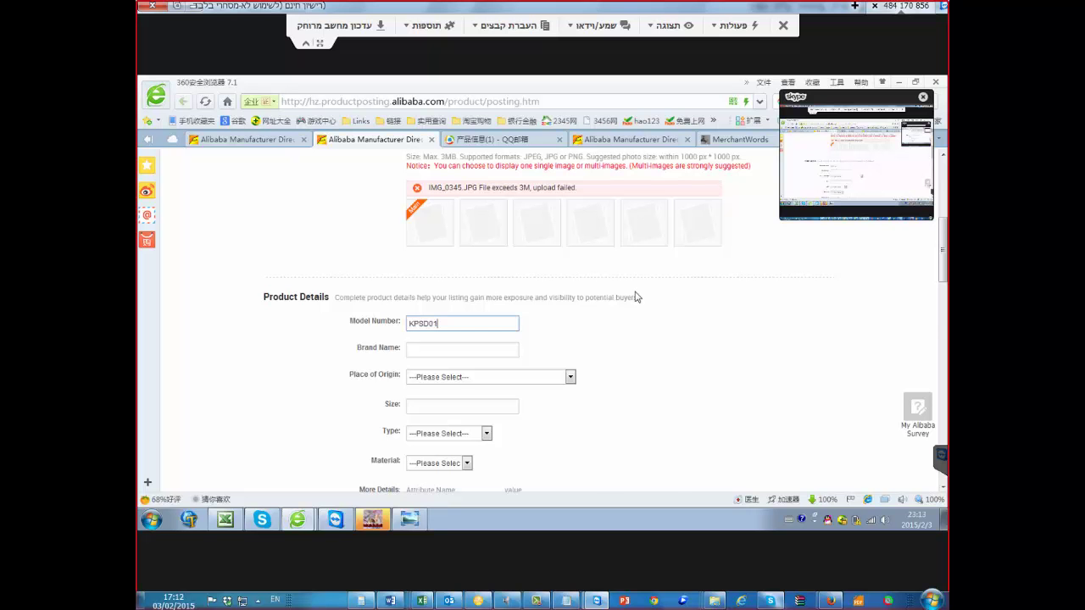
Re-enter the model number as "KPSD01 ( car sunshade)" in the Product Details section
{"action": "scroll", "coordinate": [640, 296], "scroll_direction": "down", "scroll_amount": 3}
{"action": "scroll", "coordinate": [637, 297], "scroll_direction": "up", "scroll_amount": 4}
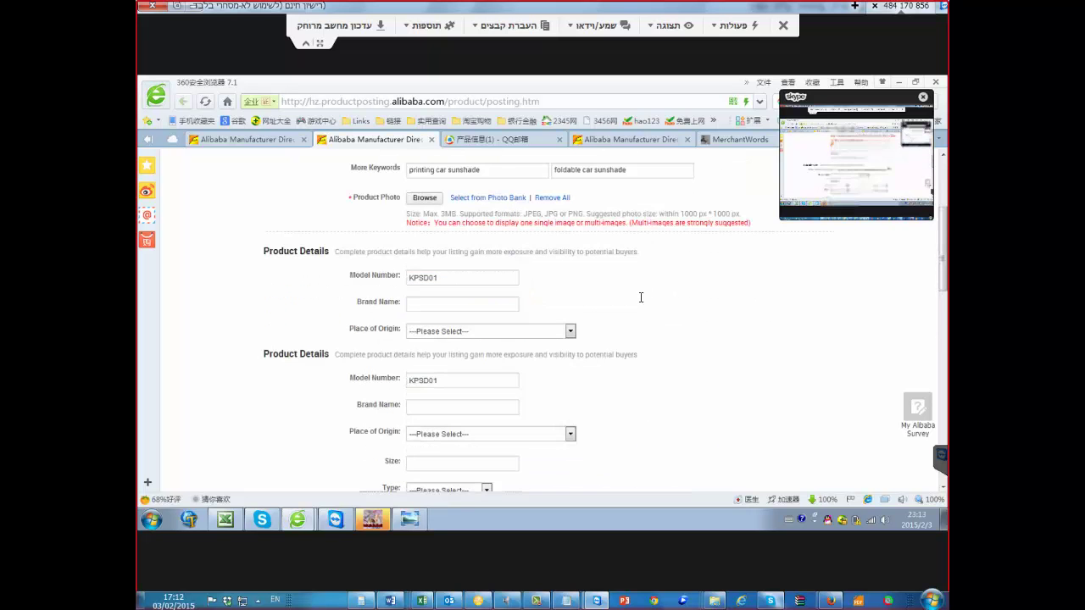
{"action": "scroll", "coordinate": [637, 297], "scroll_direction": "down", "scroll_amount": 1}
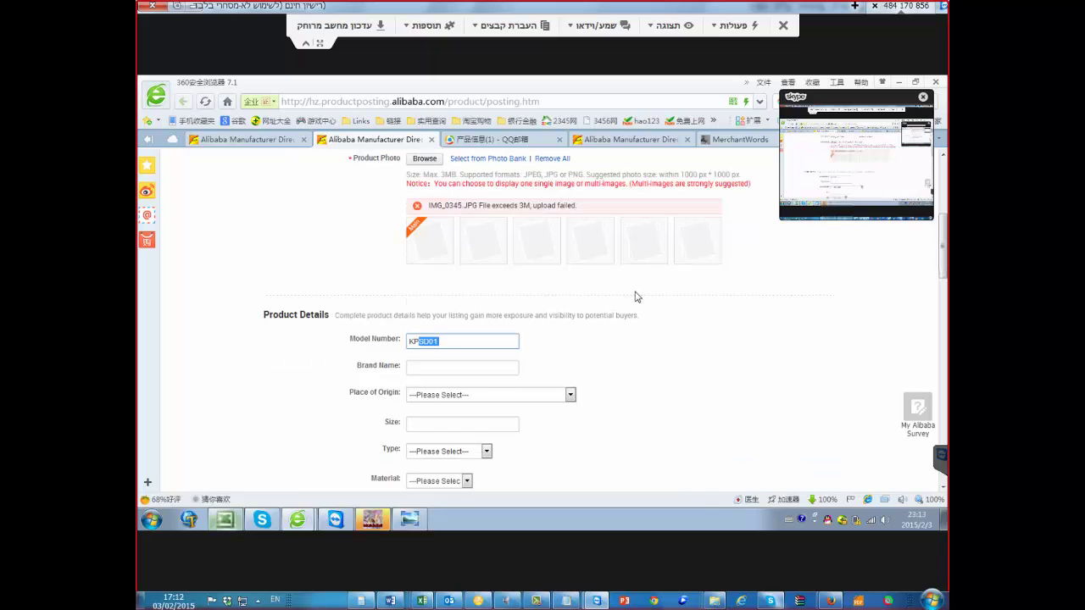
{"action": "key", "text": "BackSpace"}
{"action": "type", "text": "KP"}
{"action": "key", "text": "BackSpace"}
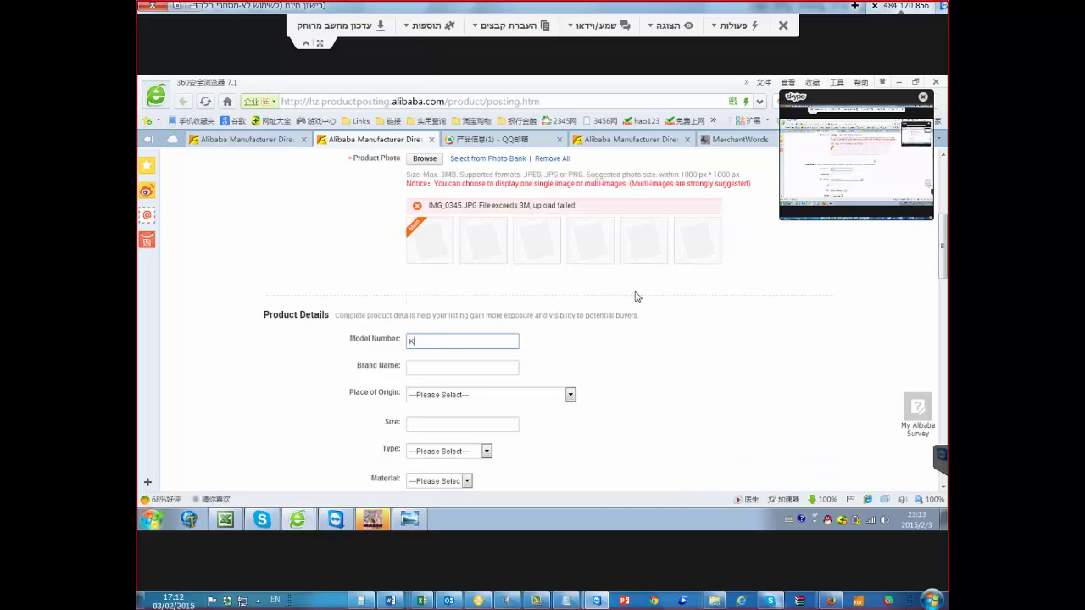
{"action": "type", "text": "p"}
{"action": "key", "text": "BackSpace"}
{"action": "type", "text": "PSD"}
{"action": "type", "text": "01"}
{"action": "type", "text": " ( s"}
{"action": "type", "text": "ar sunshade"}
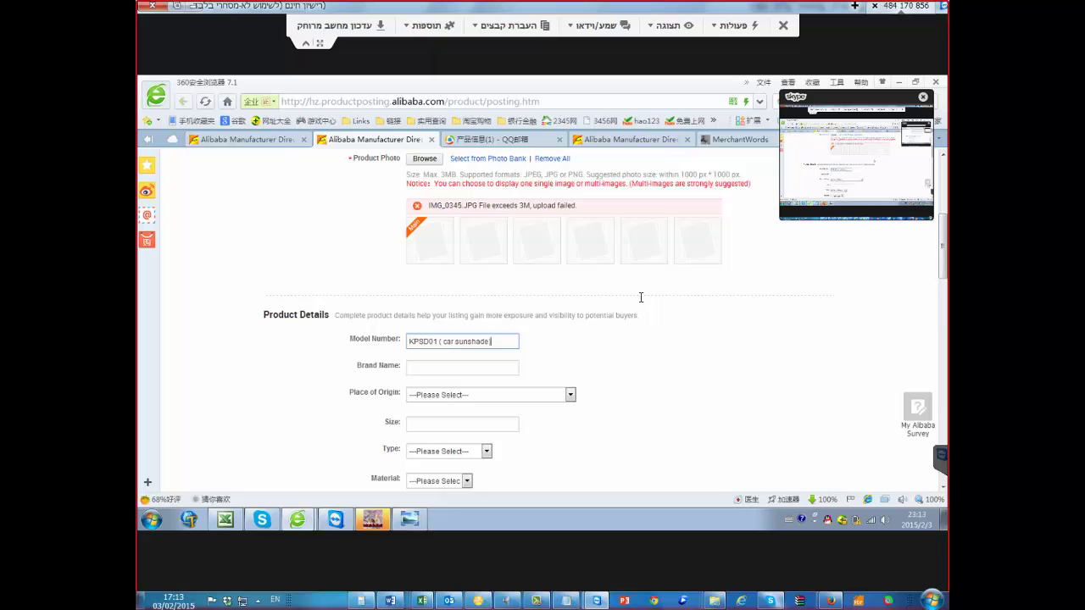
{"action": "key", "text": "Tab"}
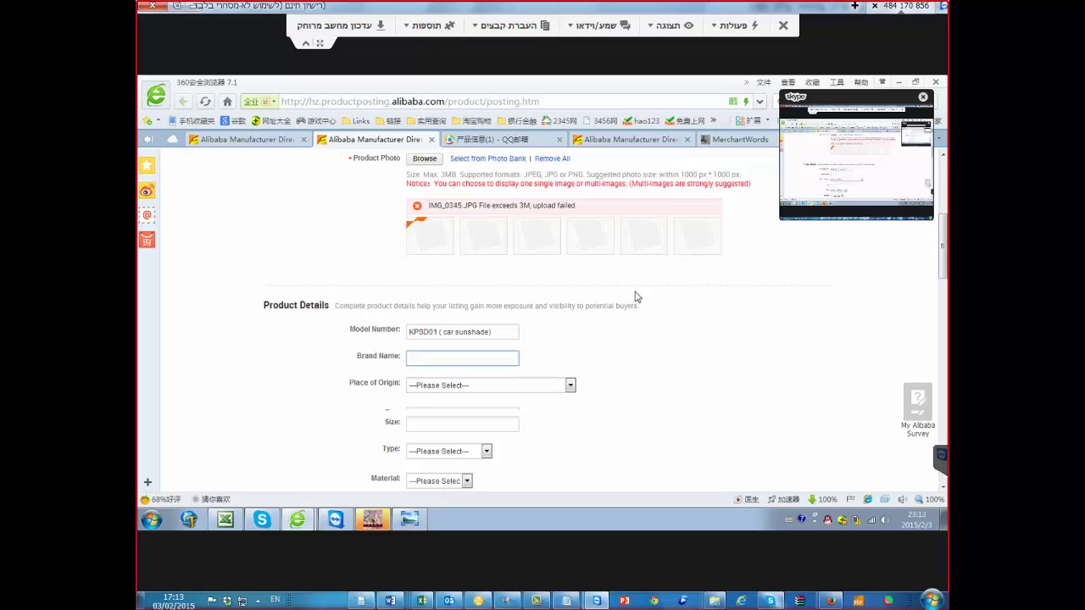
Set the brand name to "OEM - Sun Shade" and dismiss the low-battery warning
{"action": "scroll", "coordinate": [637, 296], "scroll_direction": "up", "scroll_amount": 3}
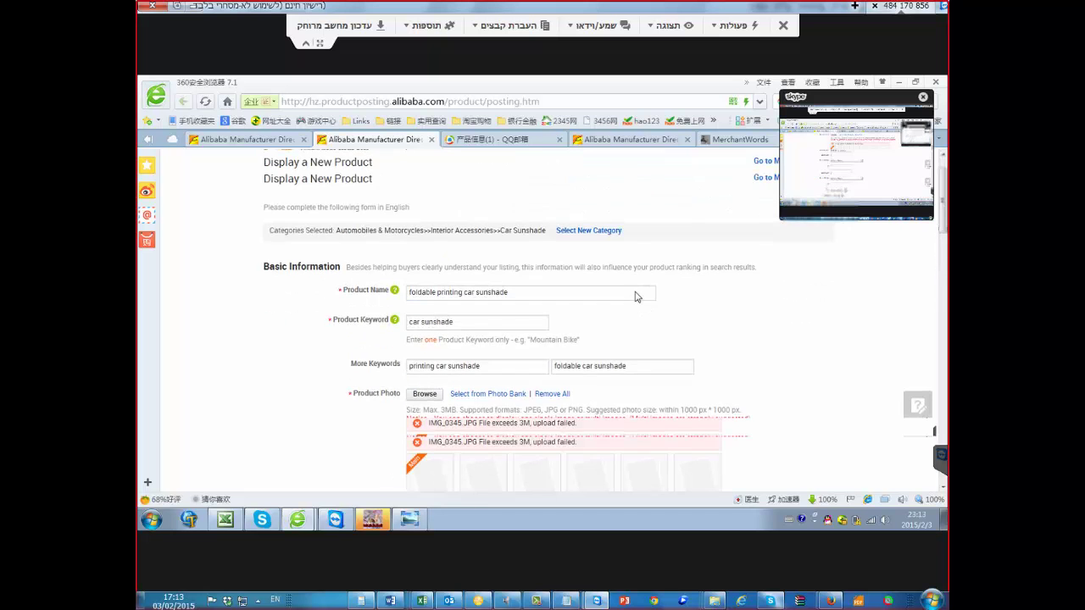
{"action": "scroll", "coordinate": [639, 297], "scroll_direction": "down", "scroll_amount": 4}
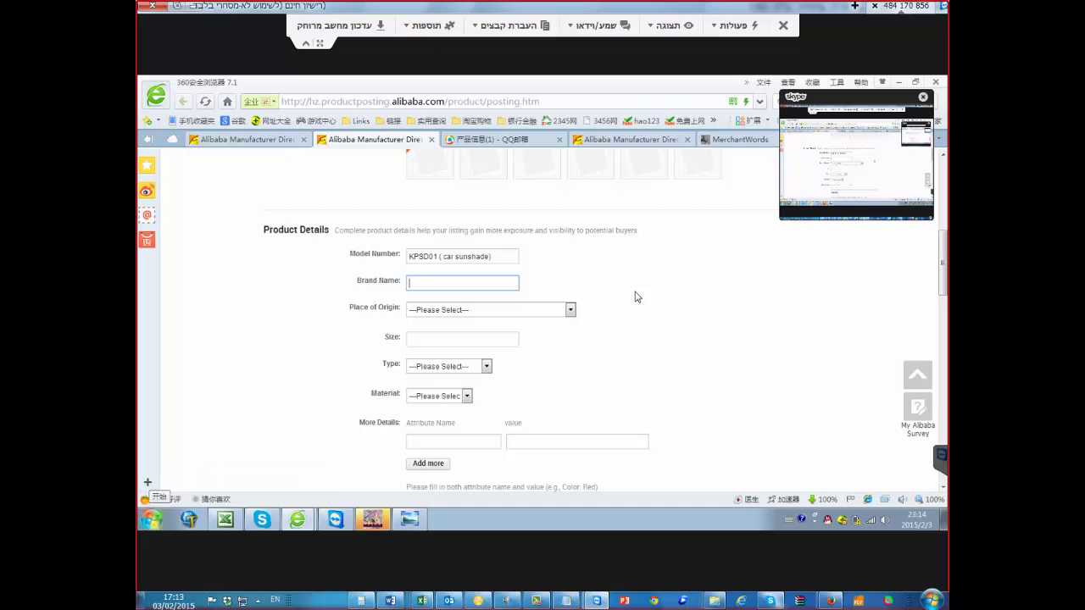
{"action": "type", "text": "OEM-"}
{"action": "type", "text": "Suc"}
{"action": "key", "text": "BackSpace"}
{"action": "type", "text": "n Shade"}
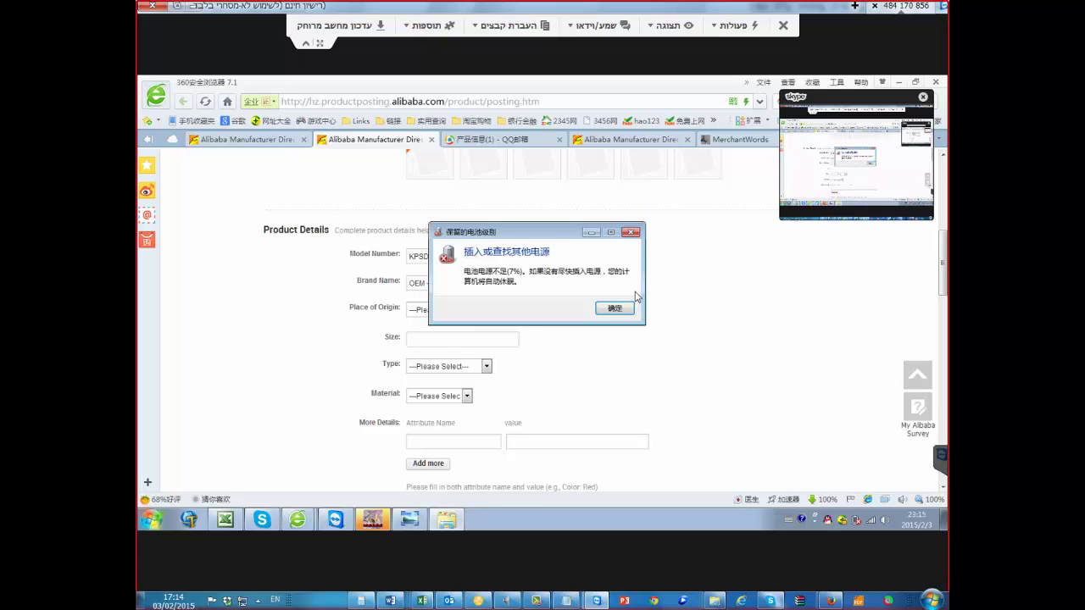
{"action": "key", "text": "Return"}
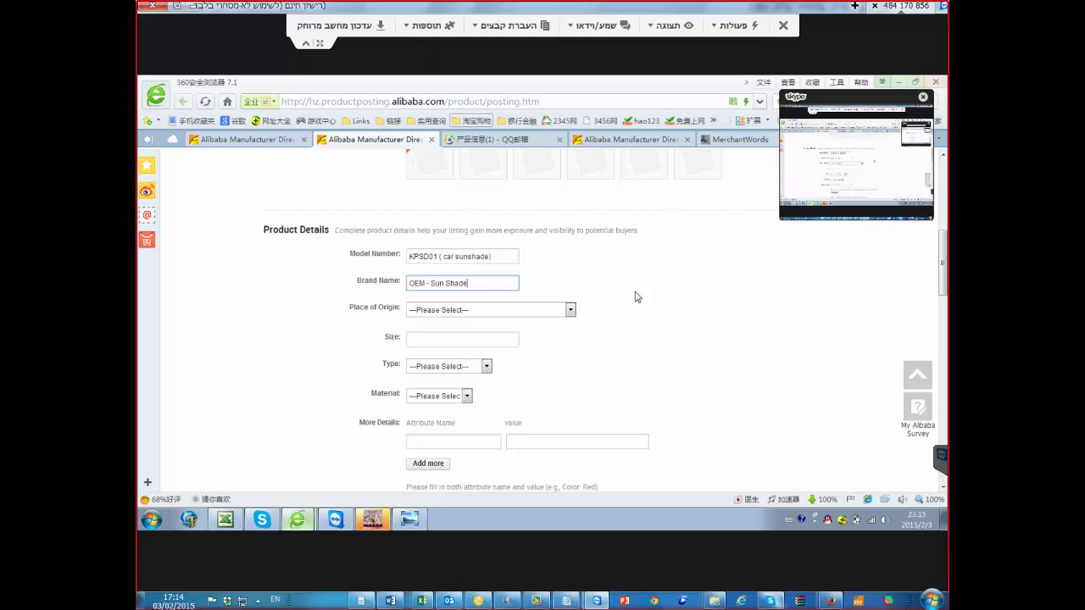
Set the place of origin to China (Mainland) with the province Zhejiang
{"action": "key", "text": "Tab"}
{"action": "key", "text": "alt+Down"}
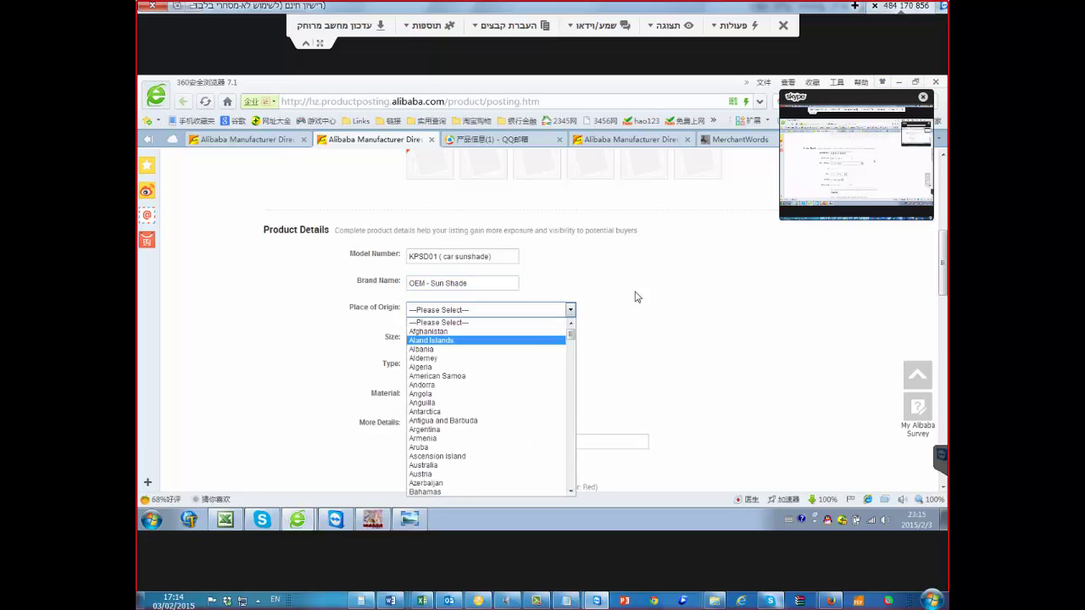
{"action": "scroll", "coordinate": [517, 376], "scroll_direction": "down", "scroll_amount": 13}
{"action": "left_click", "coordinate": [517, 385]}
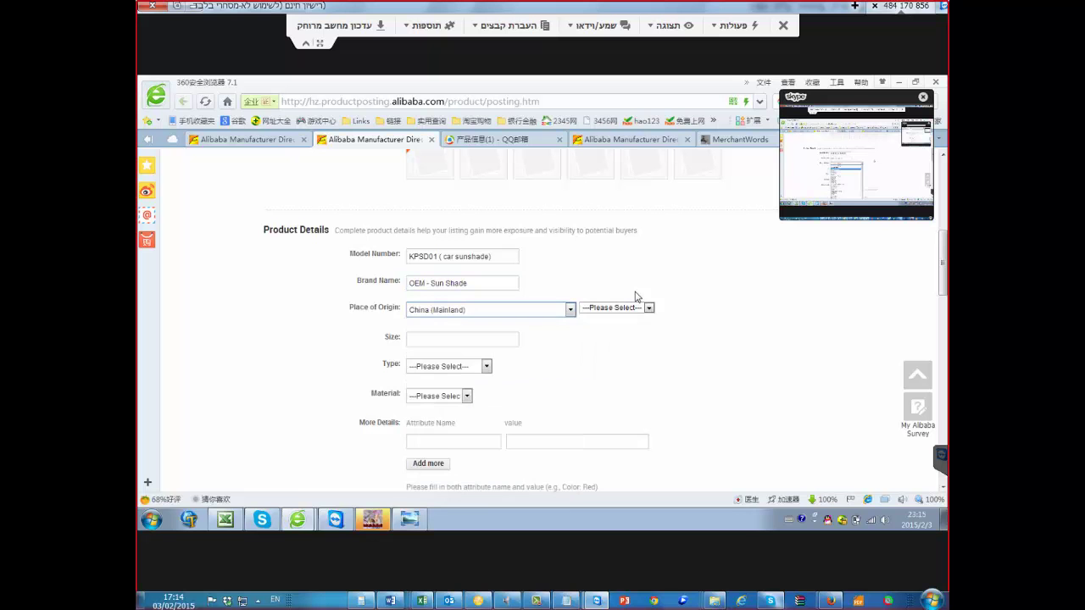
{"action": "left_click", "coordinate": [616, 307]}
{"action": "scroll", "coordinate": [612, 389], "scroll_direction": "down", "scroll_amount": 4}
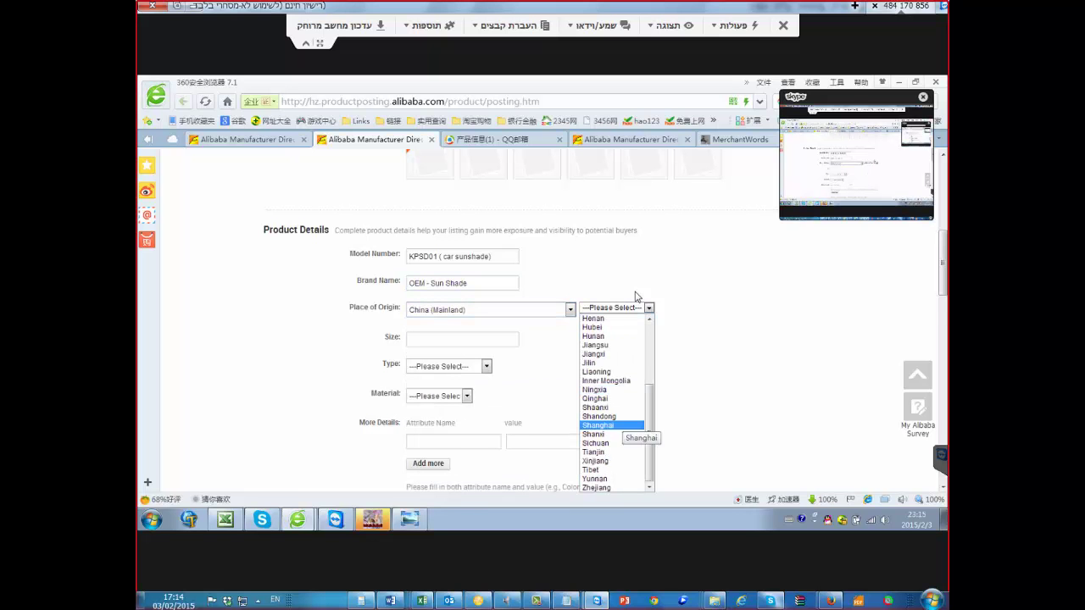
{"action": "type", "text": "zhe"}
{"action": "key", "text": "Return"}
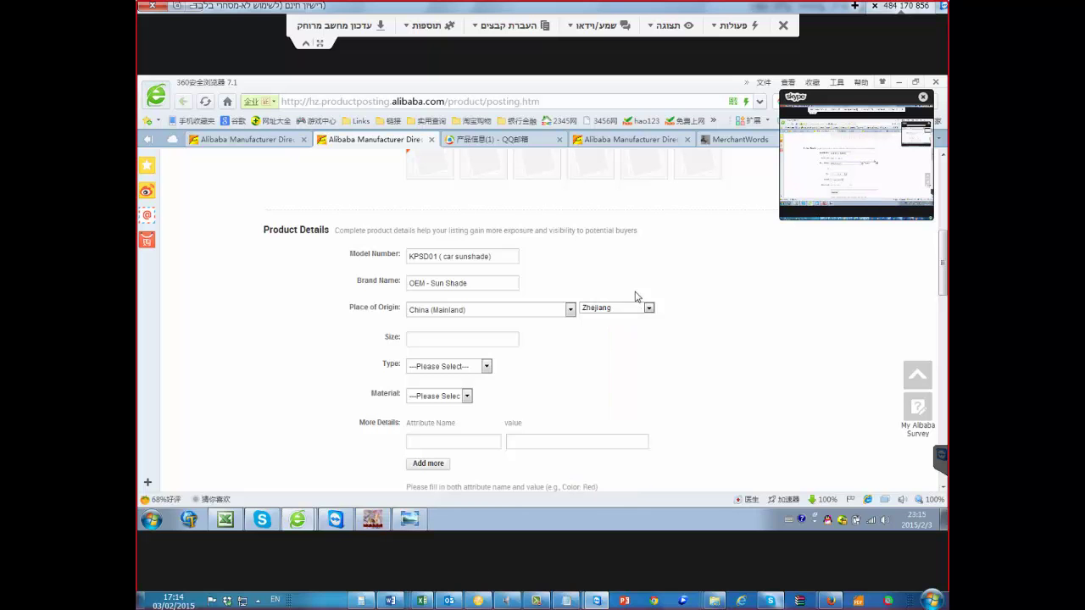
Fill in the product size as 44x36 cm, using "x" instead of an asterisk between the dimensions
{"action": "key", "text": "Tab"}
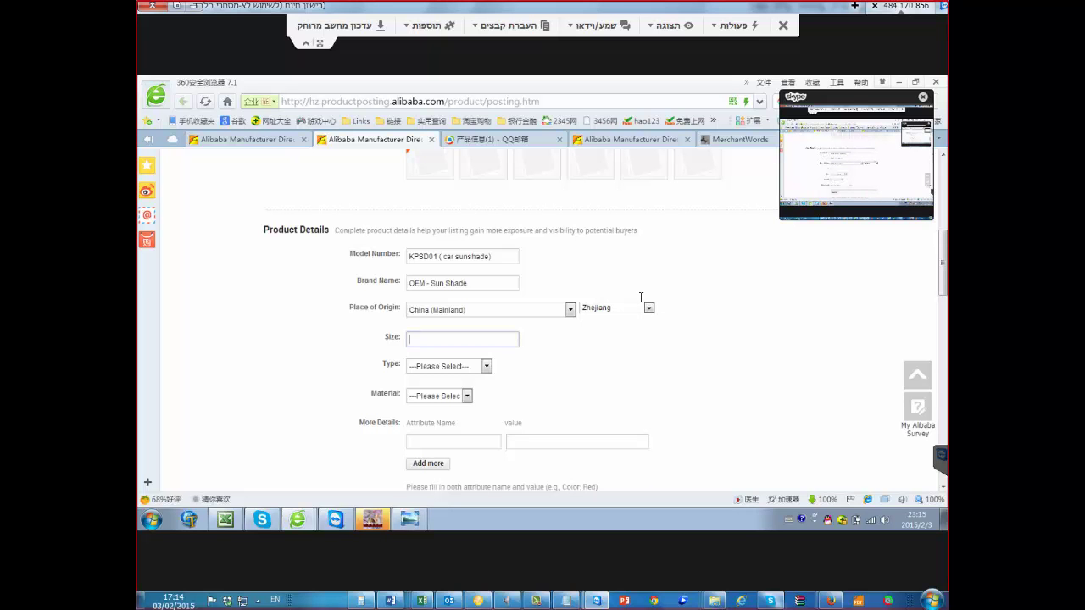
{"action": "scroll", "coordinate": [641, 298], "scroll_direction": "up", "scroll_amount": 3}
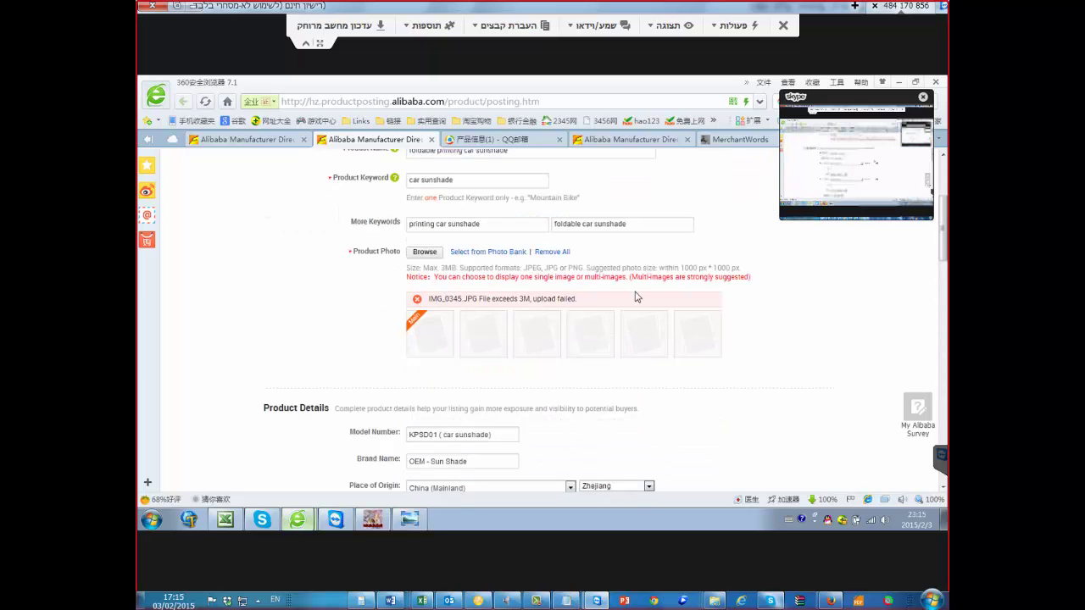
{"action": "scroll", "coordinate": [641, 297], "scroll_direction": "down", "scroll_amount": 1}
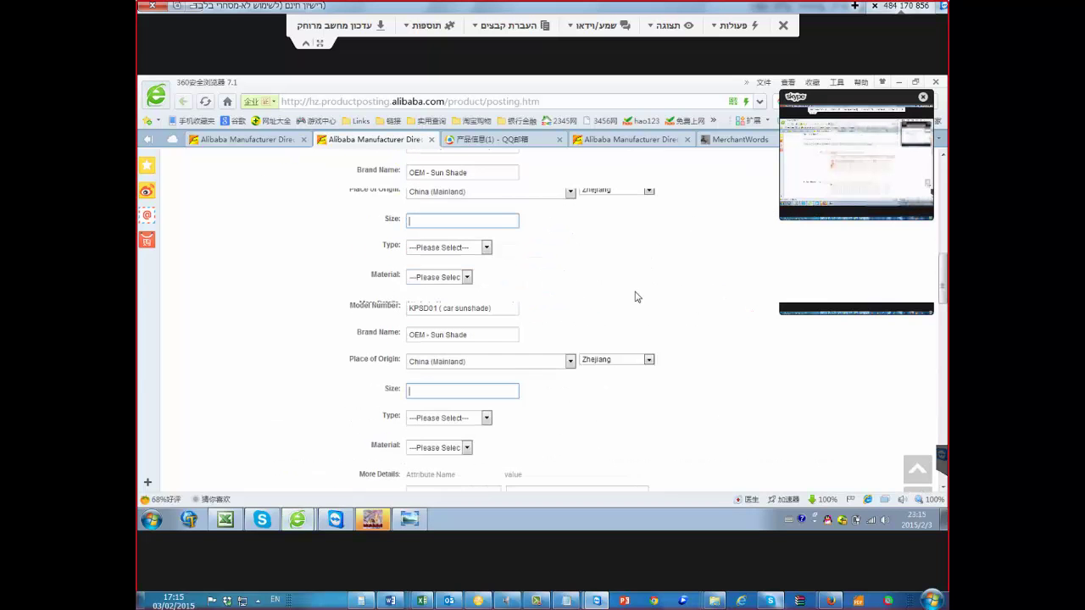
{"action": "key", "text": "alt+Tab"}
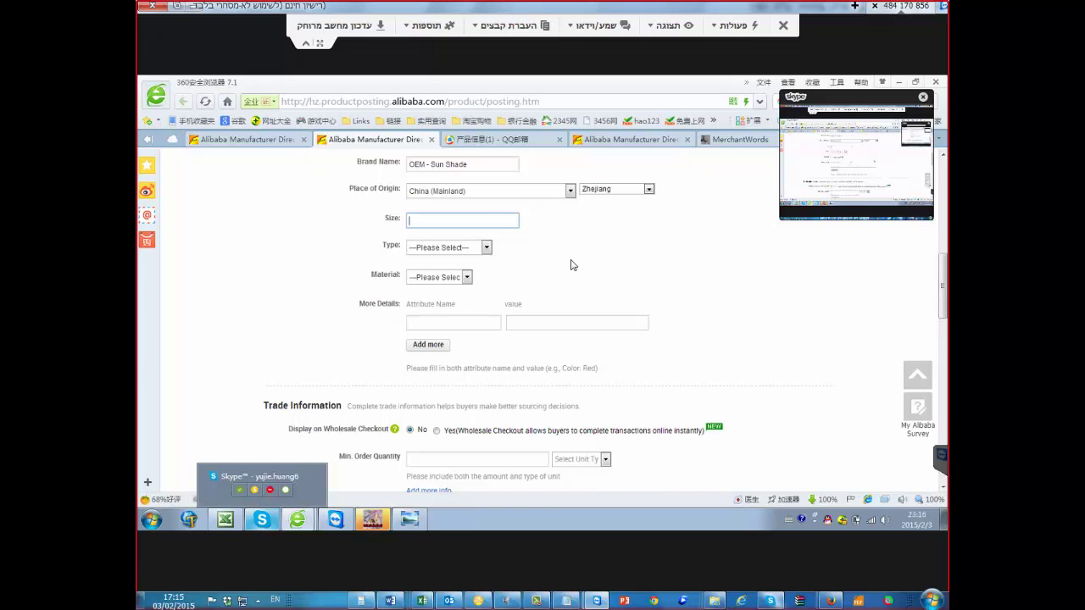
{"action": "left_click", "coordinate": [395, 281]}
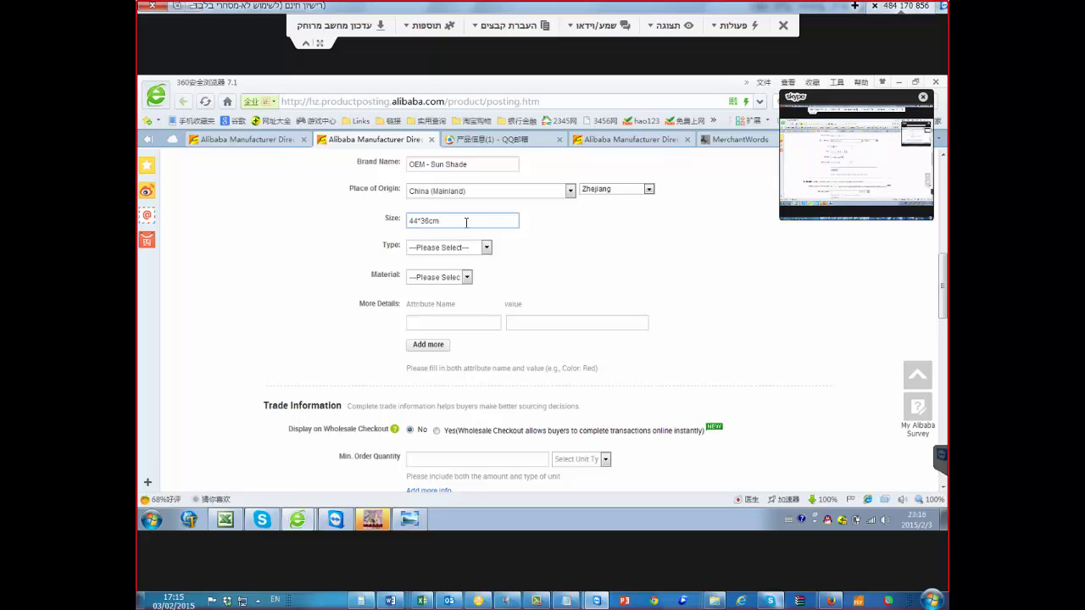
{"action": "key", "text": "BackSpace"}
{"action": "type", "text": "X"}
{"action": "key", "text": "BackSpace"}
{"action": "type", "text": "x36"}
{"action": "key", "text": "ctrl+a"}
Switch to 产品信息(1).xls and set the nylon side sunshade's size in cell D5 to "44x36 cm"
{"action": "key", "text": "alt+Tab"}
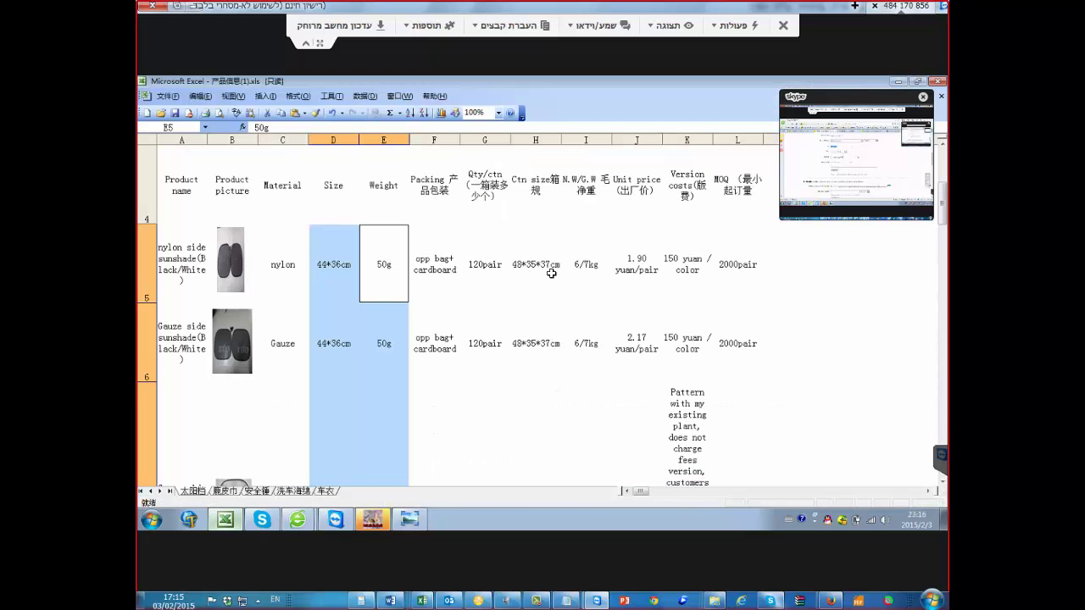
{"action": "key", "text": "shift+BackSpace"}
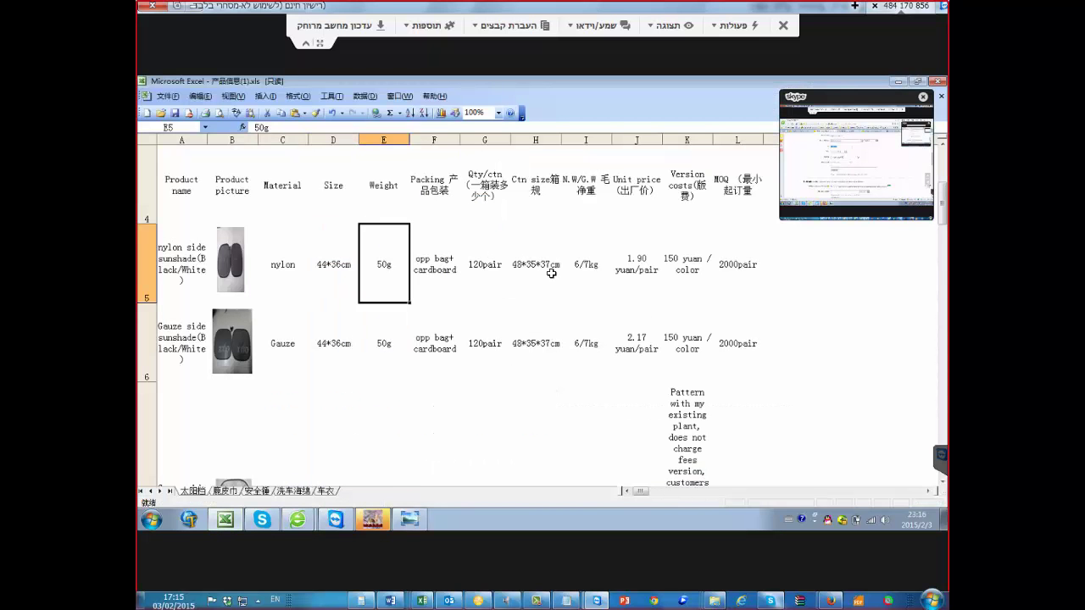
{"action": "key", "text": "Left"}
{"action": "type", "text": "44x36 cm"}
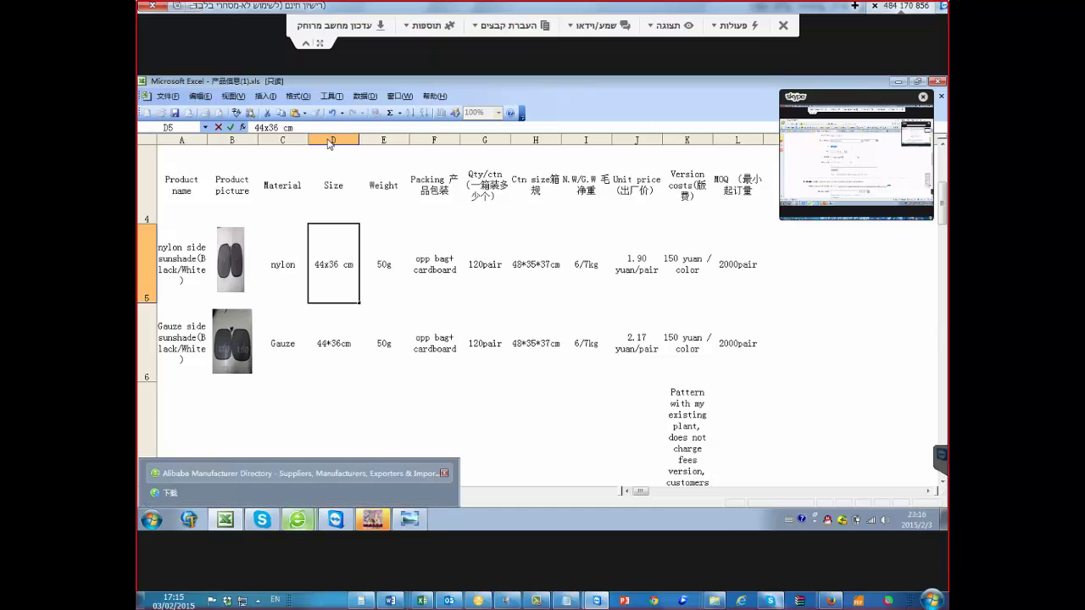
Return to the posting form and enter "Product name" as the first additional attribute's name
{"action": "key", "text": "alt+Tab"}
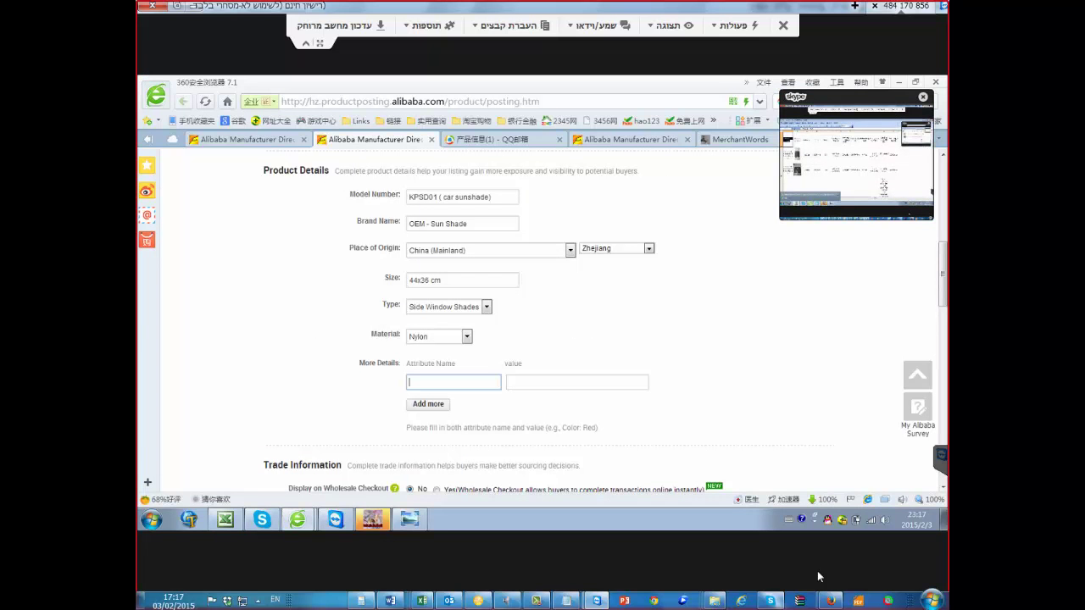
{"action": "type", "text": "Peodu"}
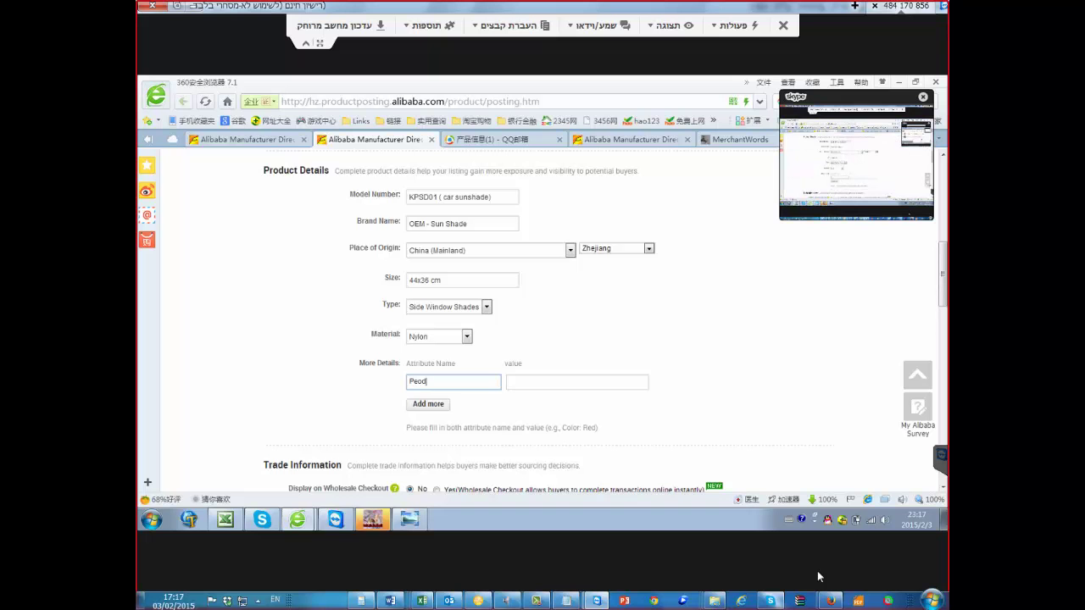
{"action": "key", "text": "BackSpace"}
{"action": "key", "text": "BackSpace"}
{"action": "key", "text": "BackSpace"}
{"action": "key", "text": "BackSpace"}
{"action": "type", "text": "roduct name"}
{"action": "key", "text": "Tab"}
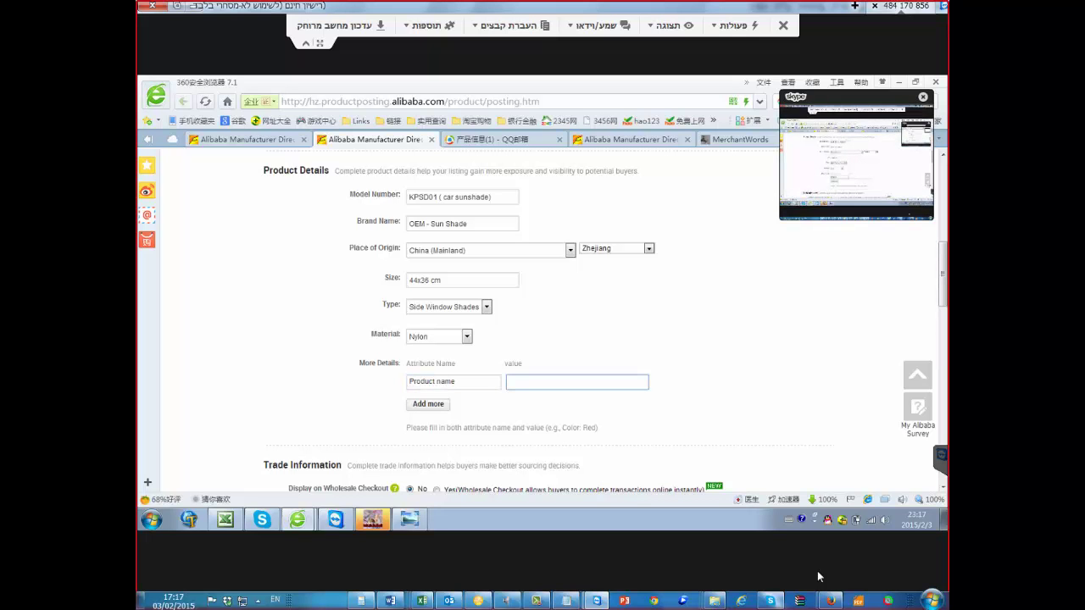
Give the first additional attribute the value "c ar sunshade" and add a second attribute row
{"action": "type", "text": "c ar sunshade"}
{"action": "key", "text": "Tab"}
{"action": "key", "text": "Return"}
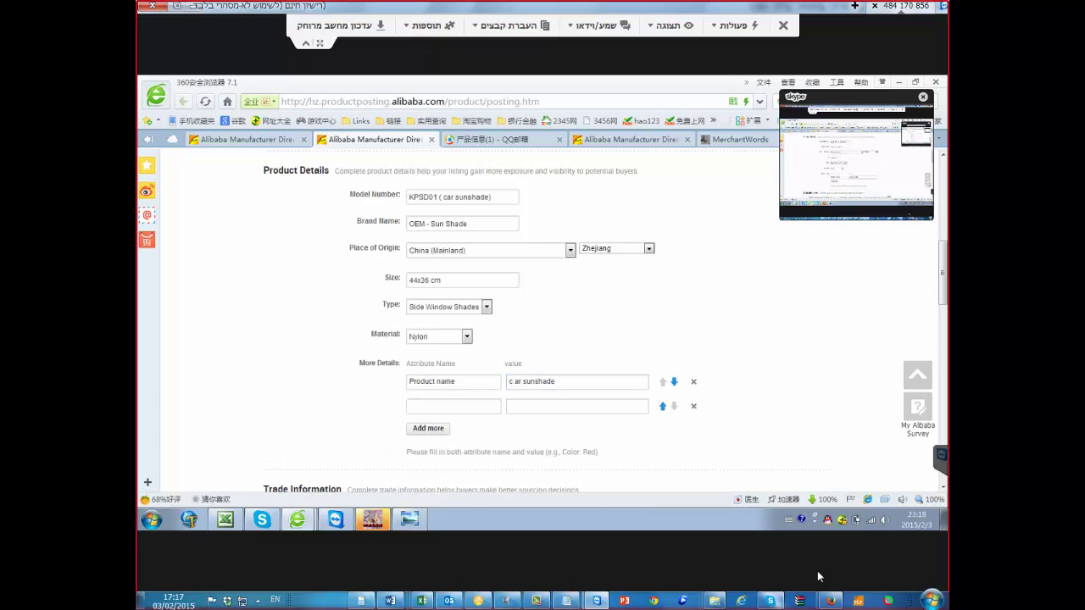
{"action": "key", "text": "Tab"}
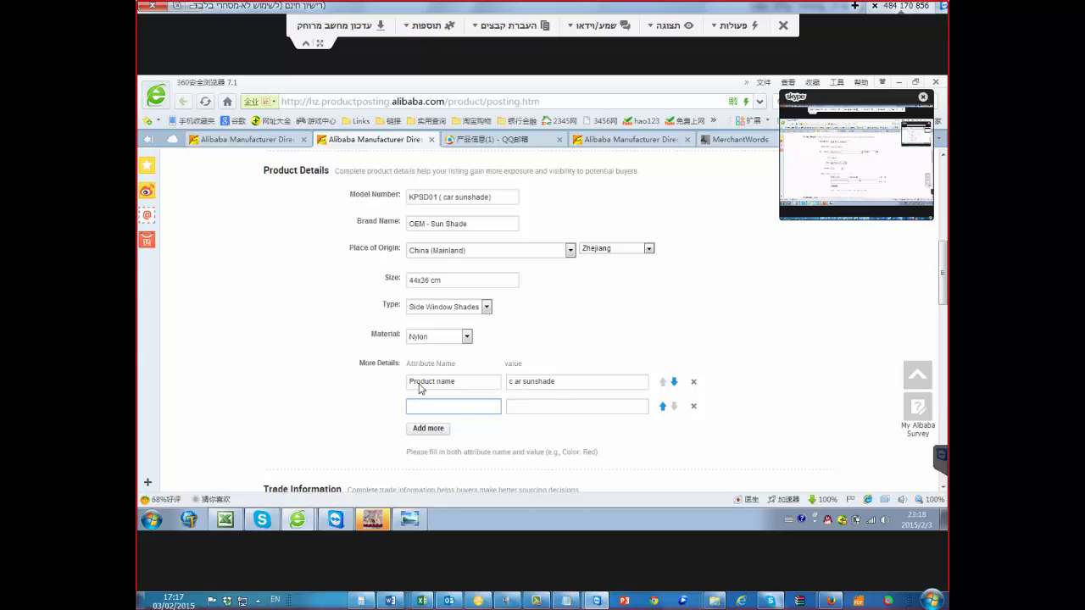
Check the header row of 产品信息(1).xls up to the Weight column and return to the posting form
{"action": "key", "text": "alt+Tab"}
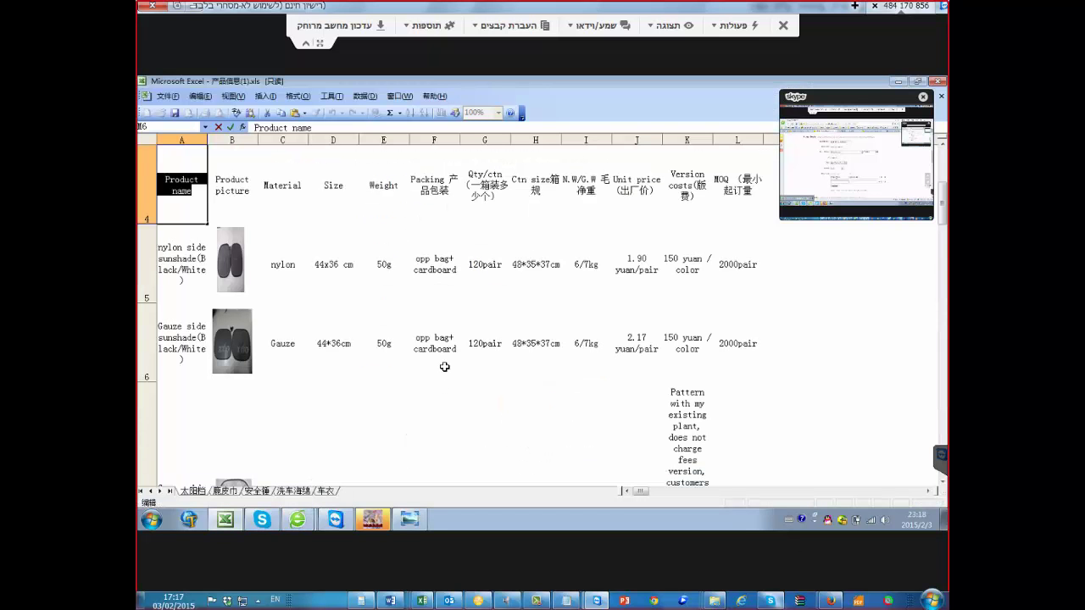
{"action": "key", "text": "Right"}
{"action": "key", "text": "Right"}
{"action": "key", "text": "Right"}
{"action": "key", "text": "Right"}
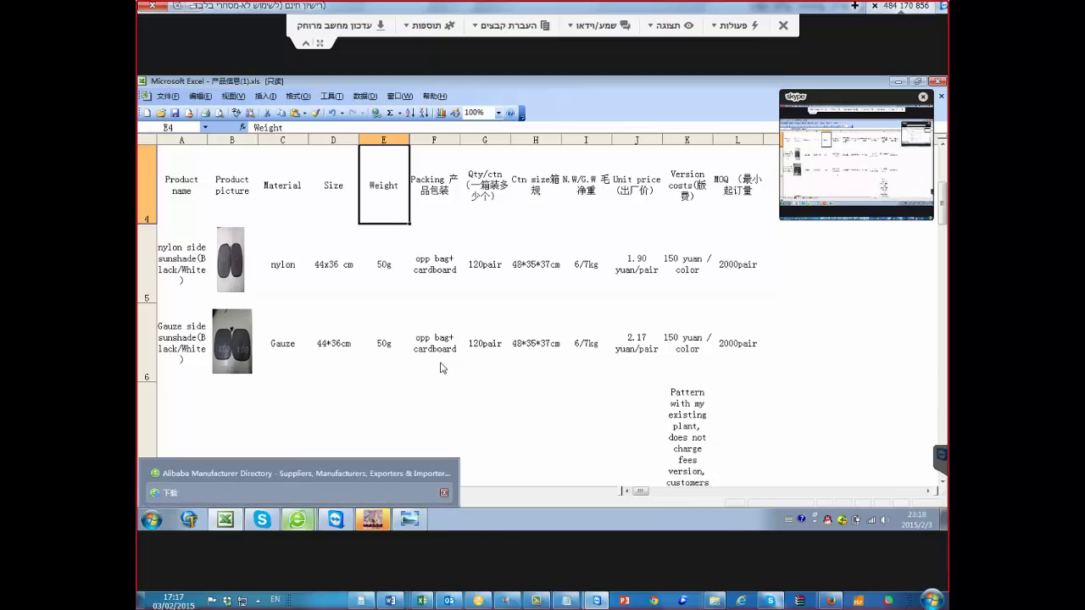
{"action": "key", "text": "alt+Tab"}
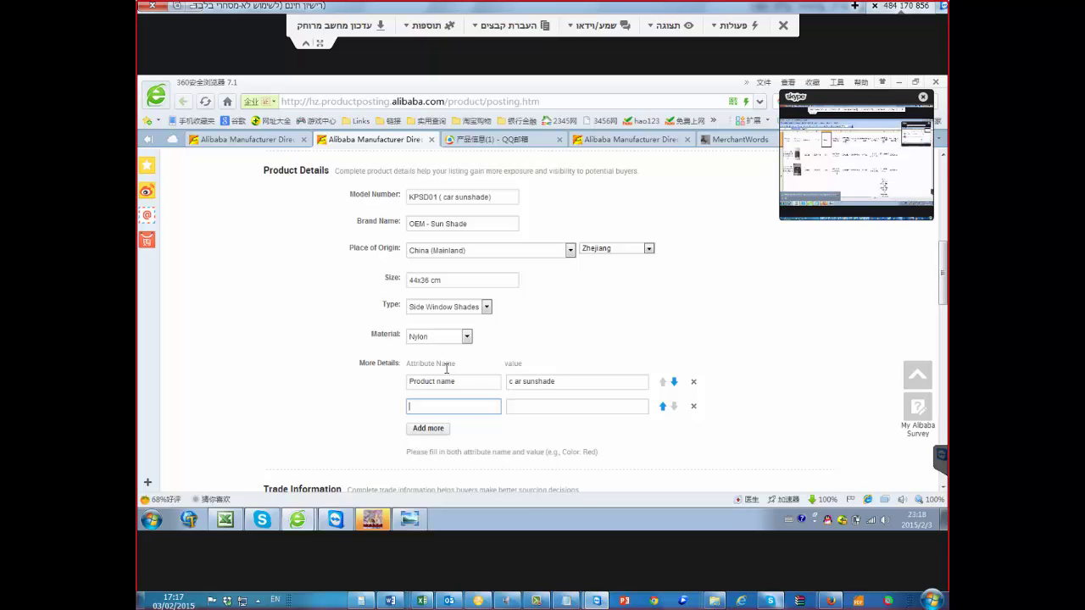
Correct the first additional attribute to read "Product Name" with the value "Car Sunshade"
{"action": "left_click", "coordinate": [516, 381]}
{"action": "key", "text": "BackSpace"}
{"action": "key", "text": "BackSpace"}
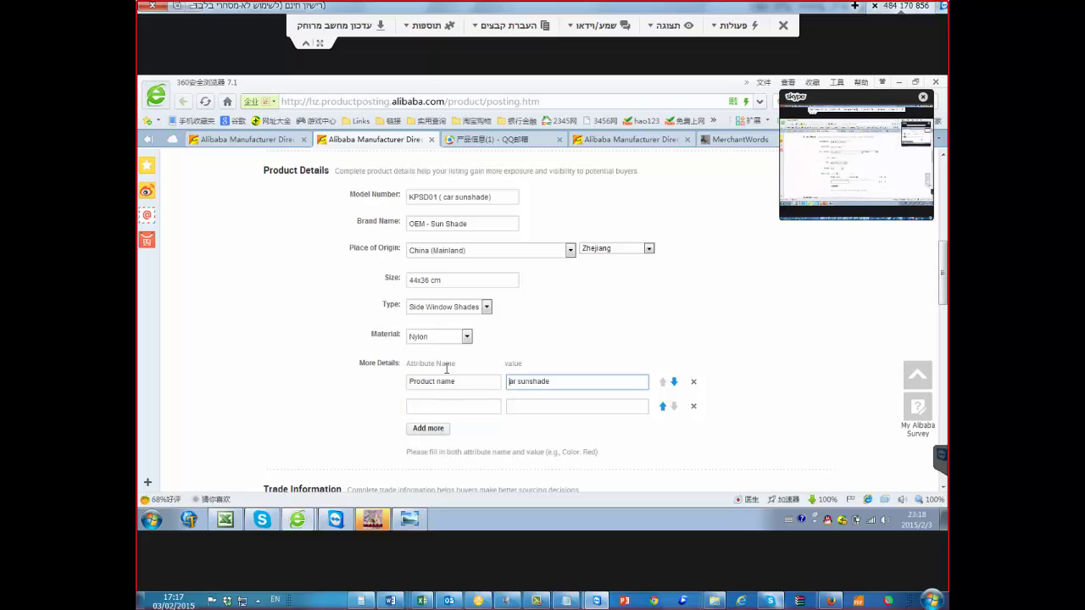
{"action": "type", "text": "C"}
{"action": "key", "text": "Delete"}
{"action": "type", "text": "S"}
{"action": "left_click", "coordinate": [435, 380]}
{"action": "key", "text": "Delete"}
{"action": "type", "text": "N"}
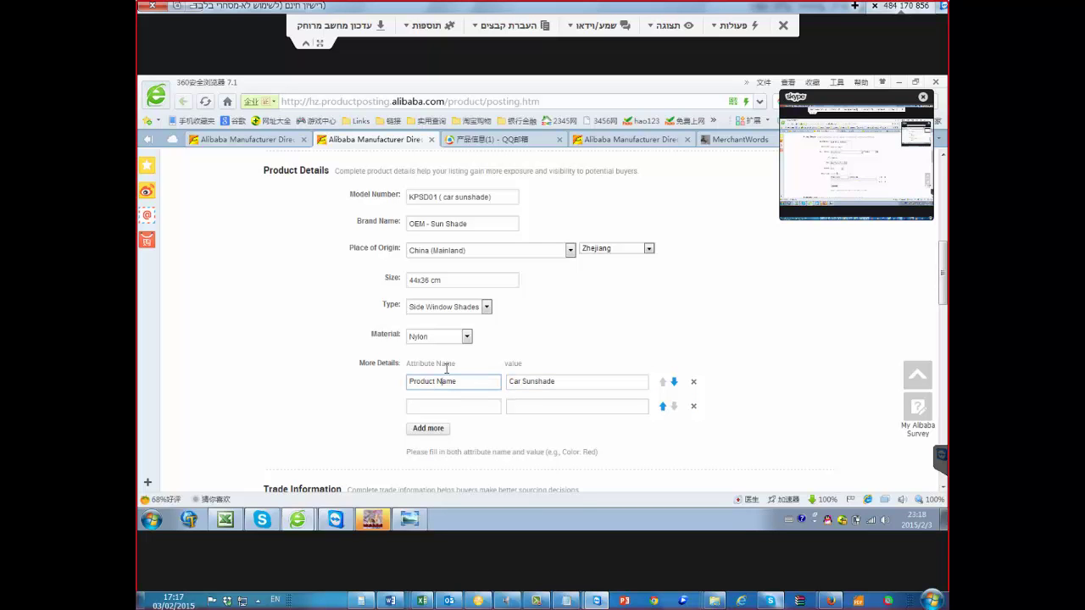
{"action": "key", "text": "Tab"}
{"action": "key", "text": "Tab"}
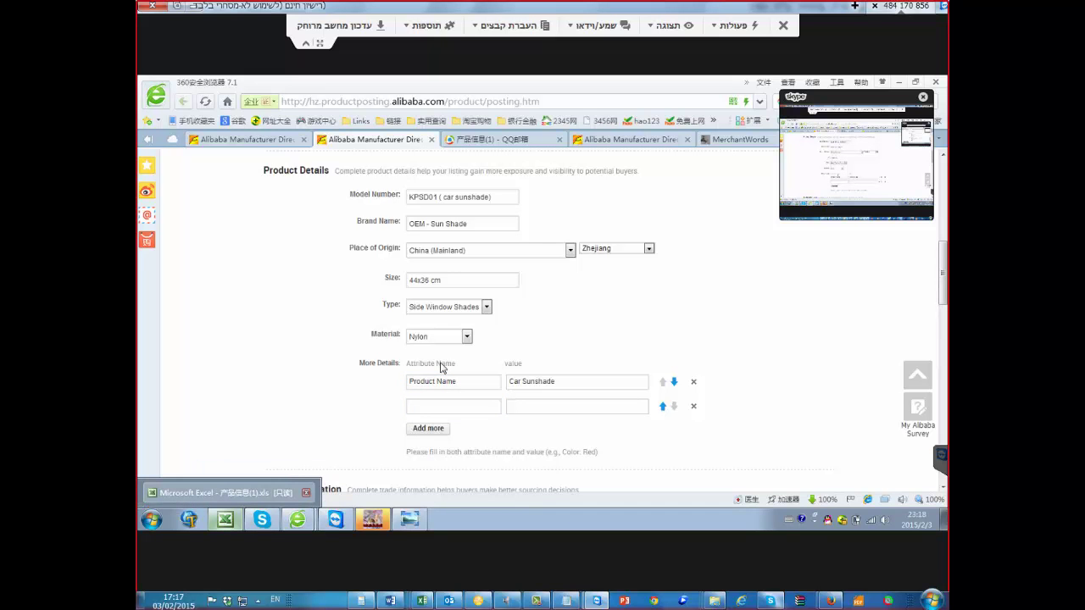
Check the Material header in 产品信息(1).xls against the fields of the posting form
{"action": "key", "text": "alt+Tab"}
{"action": "key", "text": "Left"}
{"action": "key", "text": "Left"}
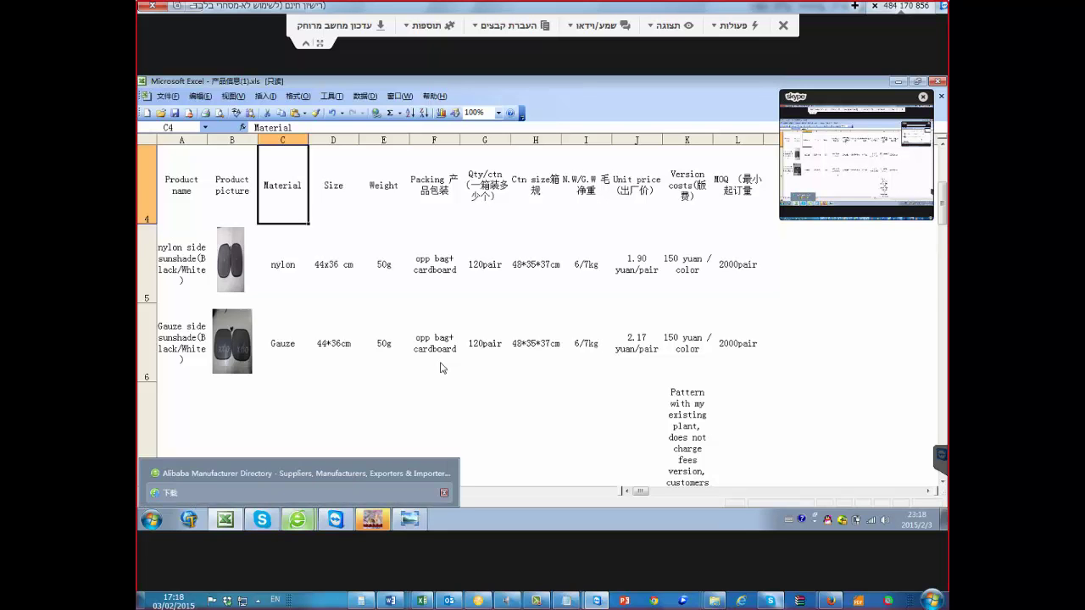
{"action": "key", "text": "alt+Tab"}
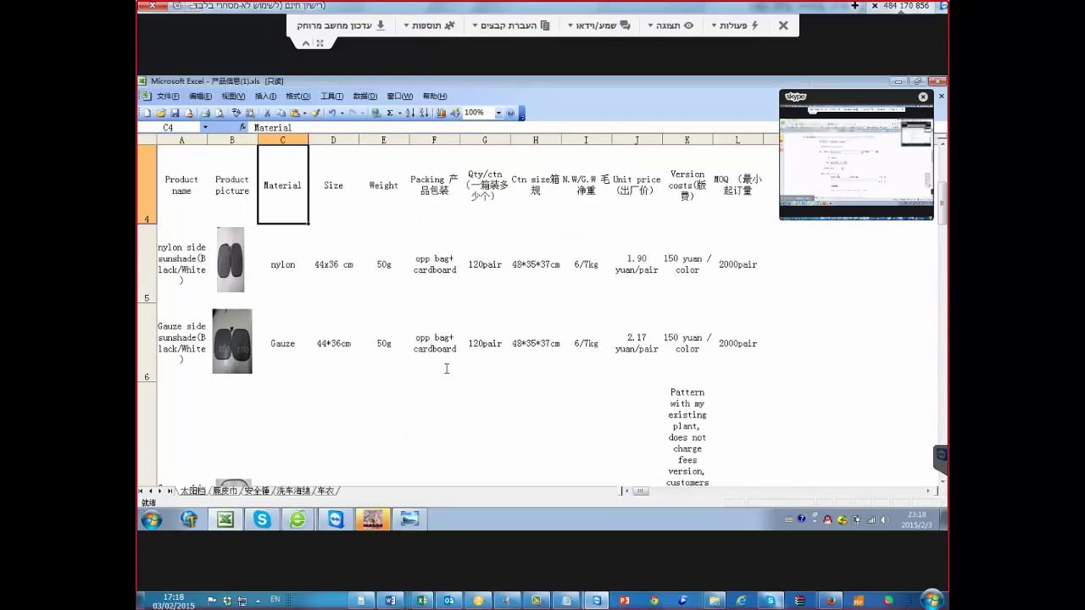
Copy the header text "Weight" from cell E4 of the product list
{"action": "key", "text": "Right"}
{"action": "key", "text": "Right"}
{"action": "key", "text": "F2"}
{"action": "key", "text": "shift+Left"}
{"action": "key", "text": "shift+Left"}
{"action": "key", "text": "shift+Left"}
{"action": "key", "text": "shift+Left"}
{"action": "key", "text": "shift+Left"}
{"action": "key", "text": "shift+Left"}
{"action": "key", "text": "ctrl+c"}
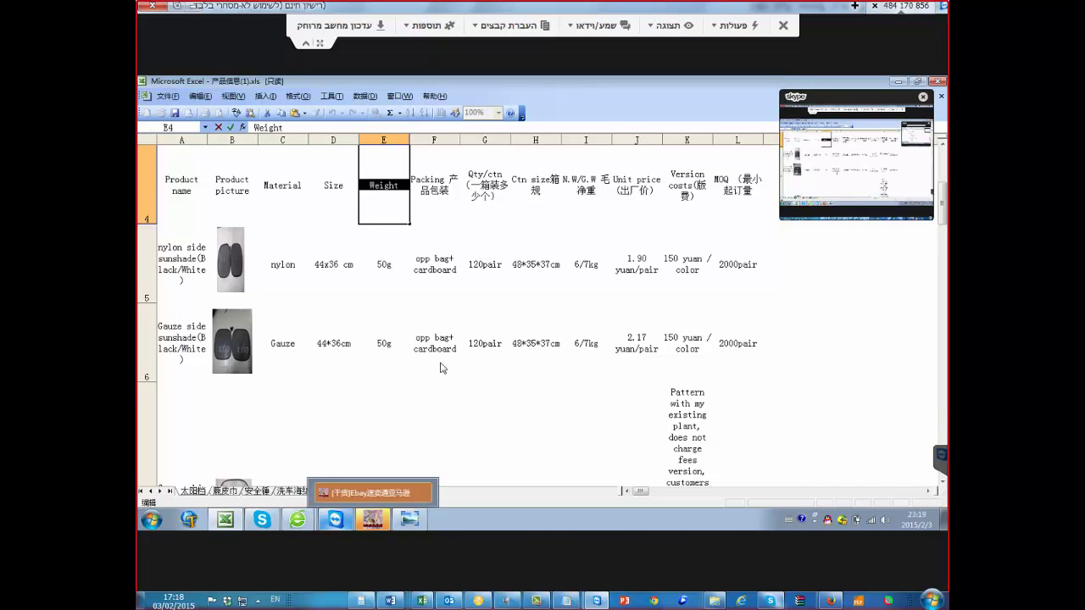
Paste "Weight" as the second additional attribute name in the posting form and return to the product list
{"action": "key", "text": "alt+Tab"}
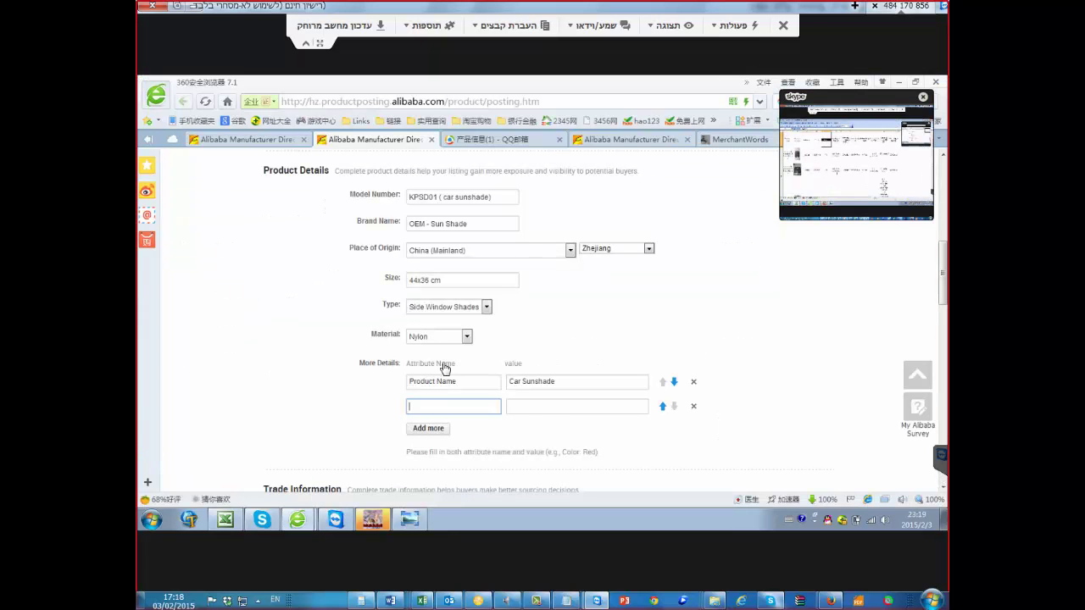
{"action": "key", "text": "ctrl+v"}
{"action": "key", "text": "alt+Tab"}
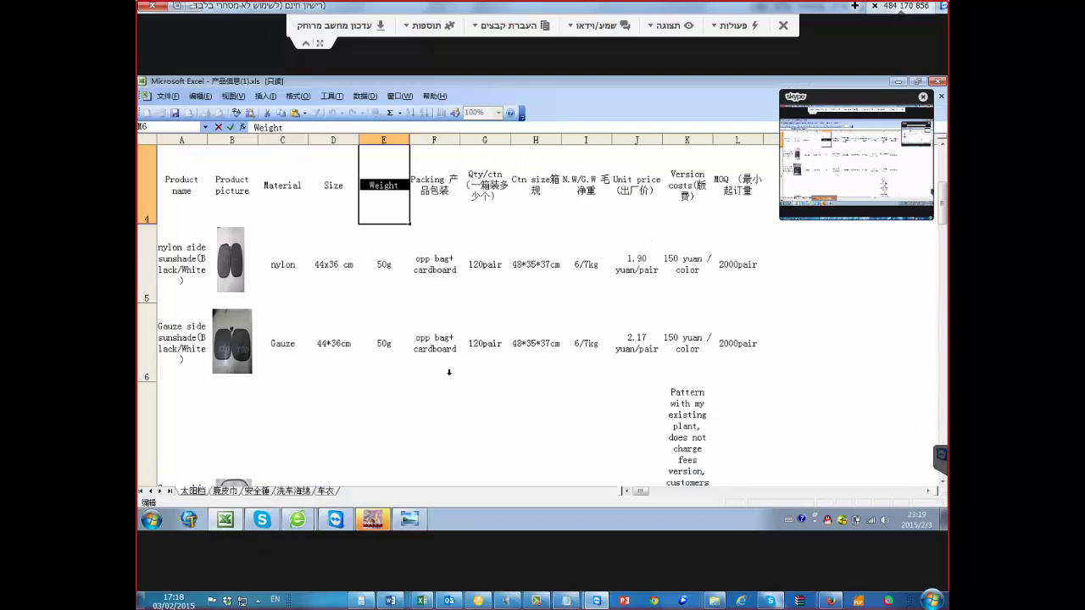
Copy only the word "Packing" from the header in cell F4 of the product list
{"action": "key", "text": "Right"}
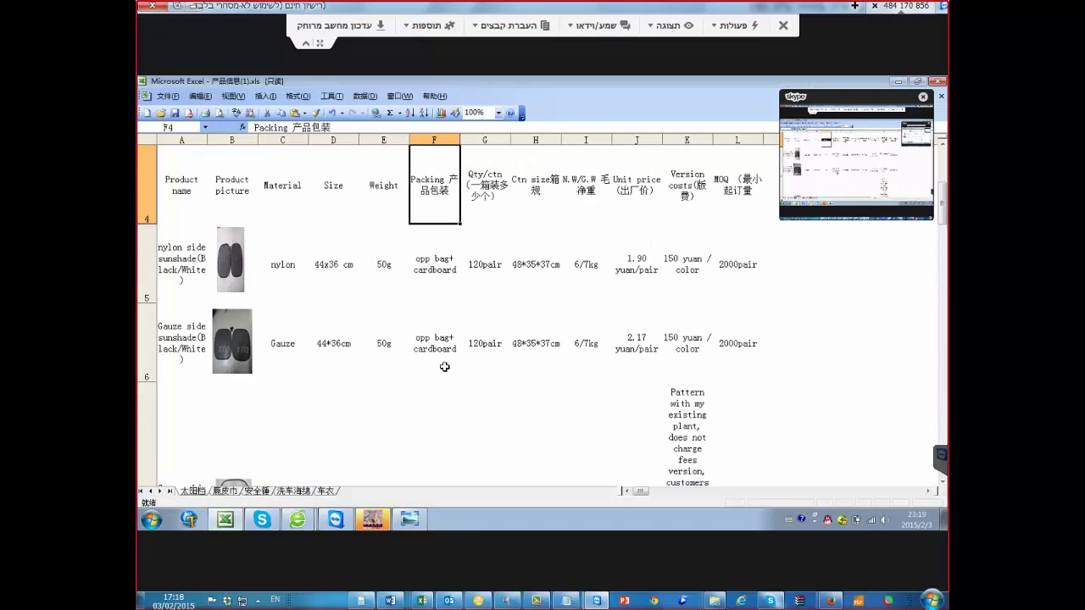
{"action": "key", "text": "F2"}
{"action": "key", "text": "Home"}
{"action": "key", "text": "ctrl+shift+Right"}
{"action": "key", "text": "ctrl+c"}
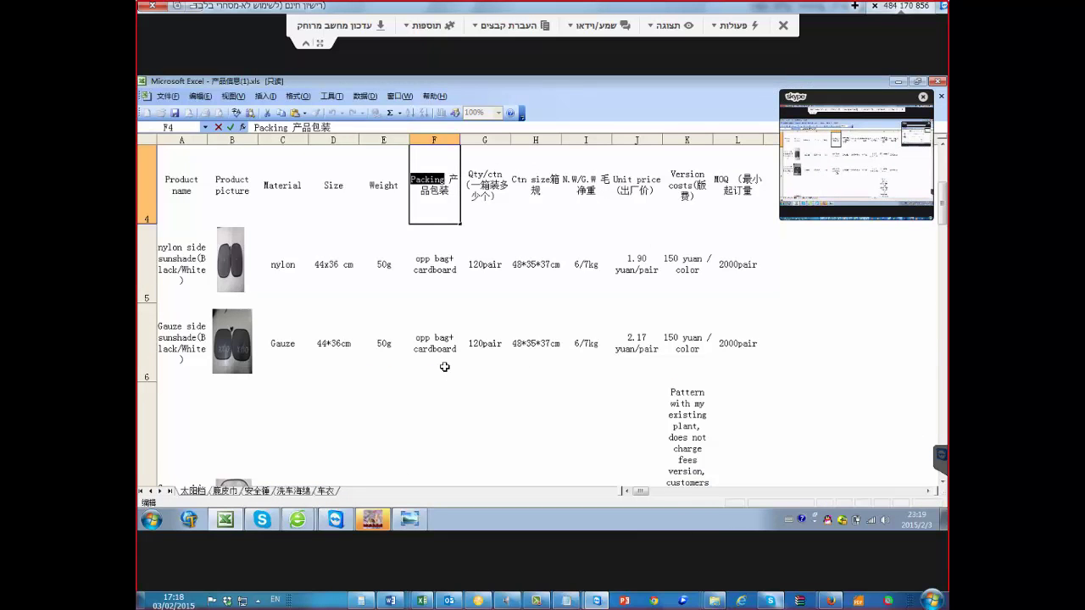
Paste "Packing" as the third additional attribute name in the Alibaba posting form
{"action": "key", "text": "Escape"}
{"action": "key", "text": "Left"}
{"action": "key", "text": "Left"}
{"action": "key", "text": "Down"}
{"action": "key", "text": "Down"}
{"action": "key", "text": "ctrl+shift+Down"}
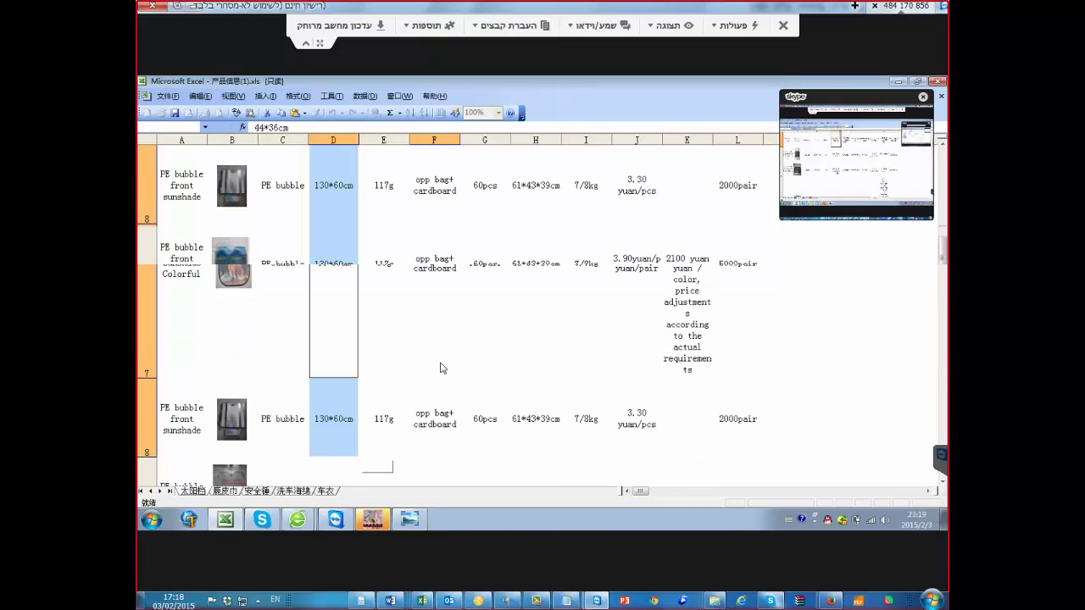
{"action": "key", "text": "alt+Tab"}
{"action": "key", "text": "ctrl+v"}
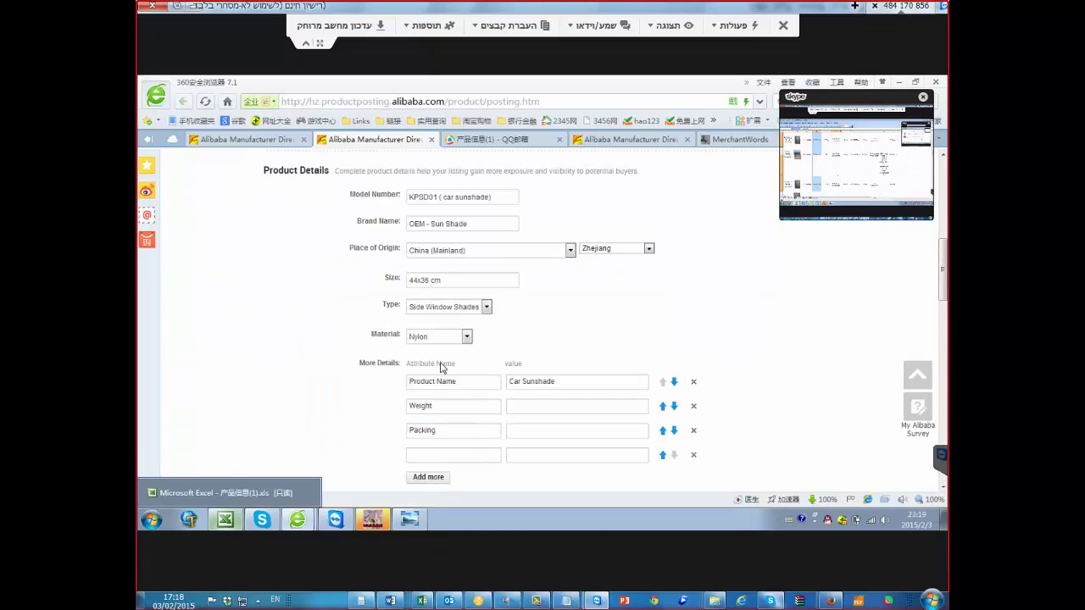
Examine the remaining column headers in row 4 of 产品信息(1).xls, from Ctn size through MOQ, and return to the posting form
{"action": "key", "text": "alt+Tab"}
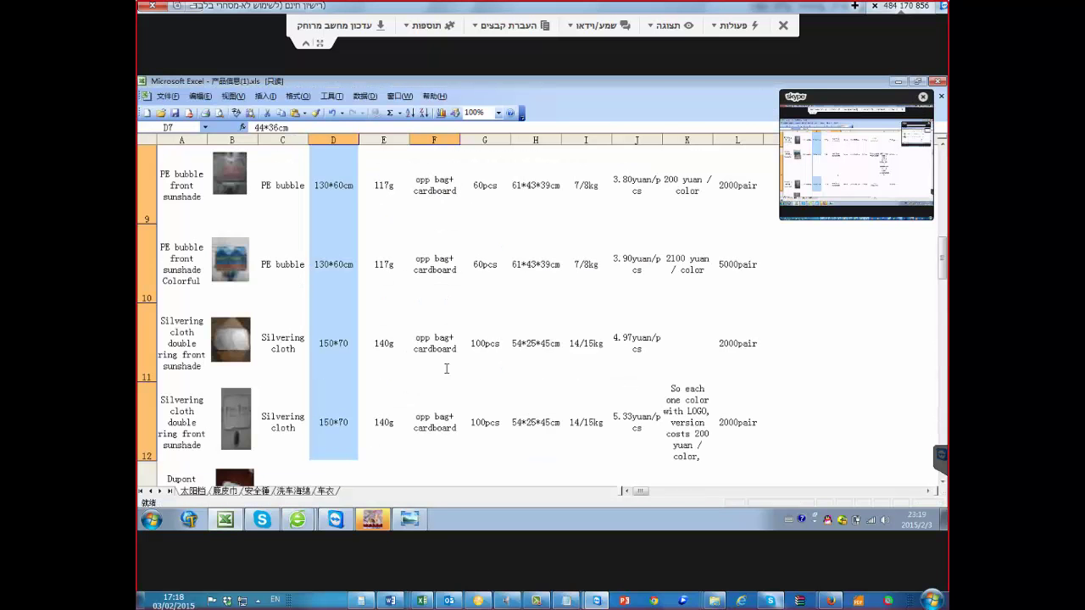
{"action": "key", "text": "Tab"}
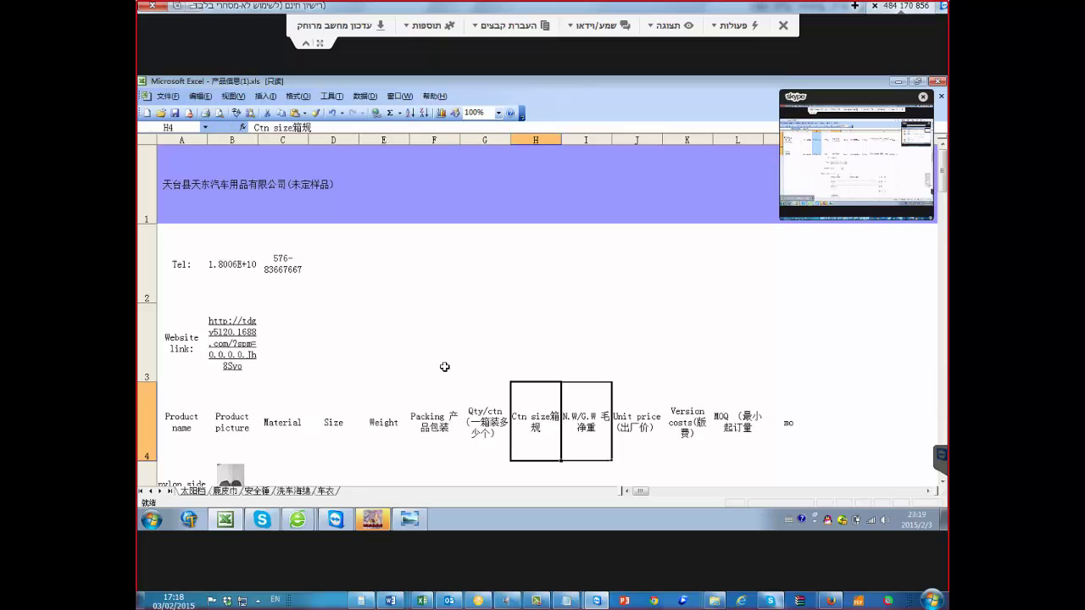
{"action": "key", "text": "Tab"}
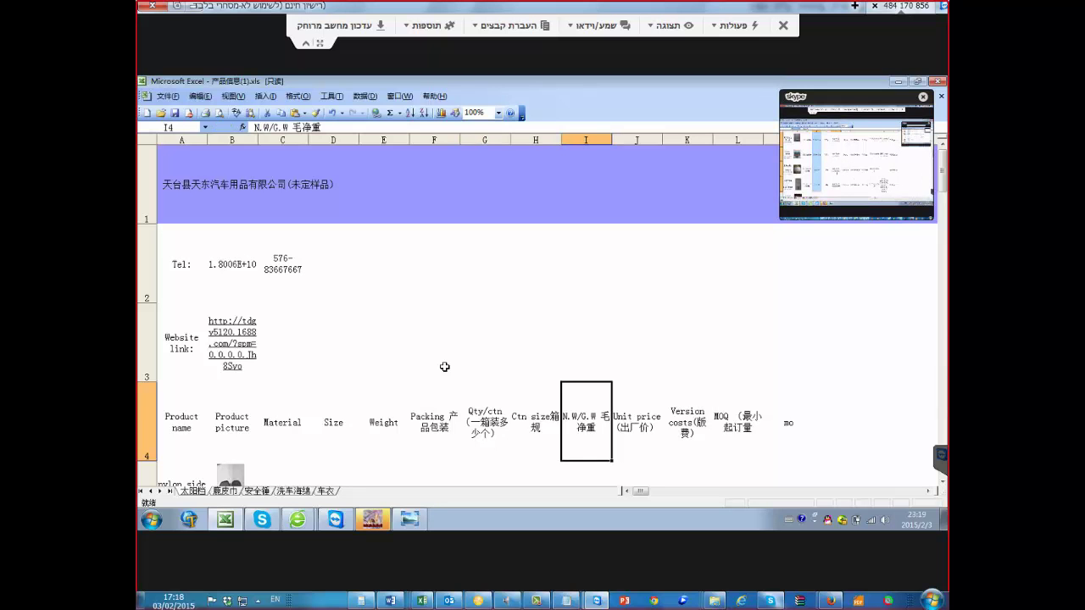
{"action": "key", "text": "Tab"}
{"action": "key", "text": "Tab"}
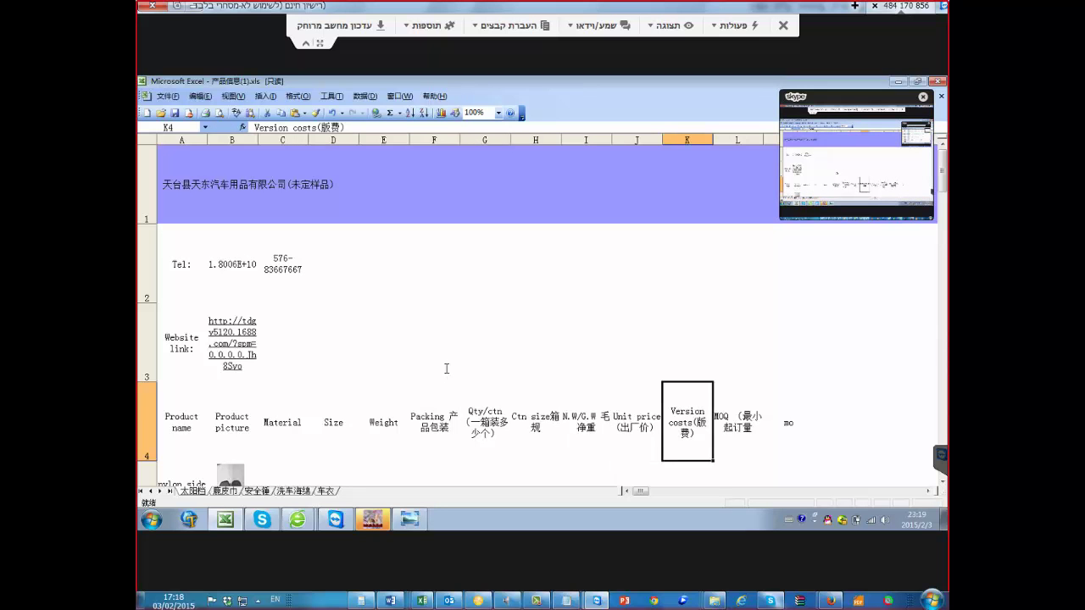
{"action": "key", "text": "Tab"}
{"action": "key", "text": "F2"}
{"action": "key", "text": "Home"}
{"action": "key", "text": "shift+Right"}
{"action": "key", "text": "shift+Right"}
{"action": "key", "text": "shift+Right"}
{"action": "key", "text": "Tab"}
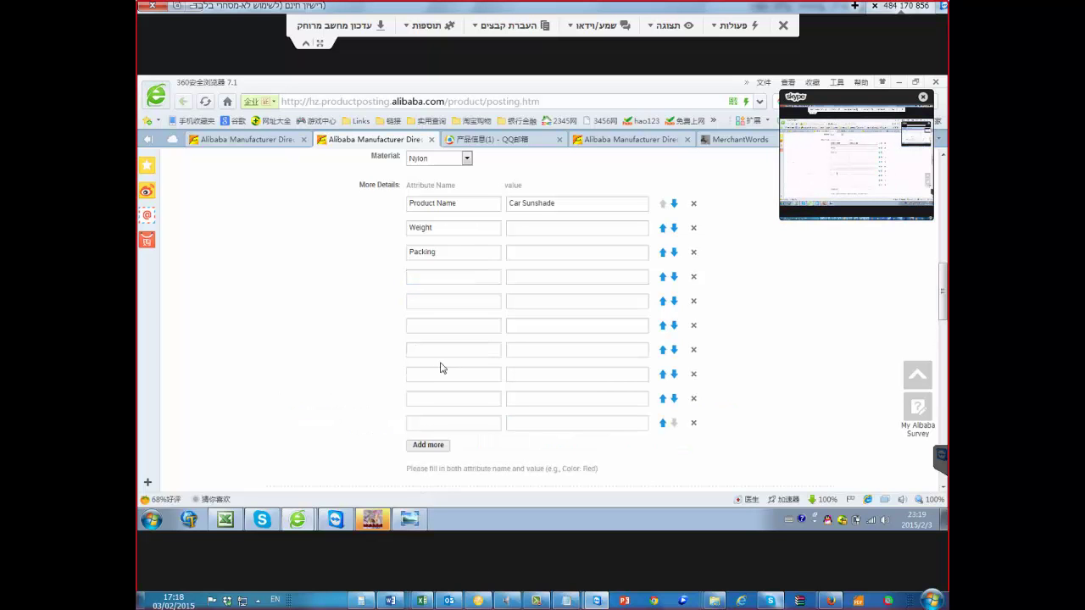
Enter "Color" and "Qty/ctn" as the fourth and fifth additional attribute names
{"action": "left_click", "coordinate": [446, 374]}
{"action": "type", "text": "Color"}
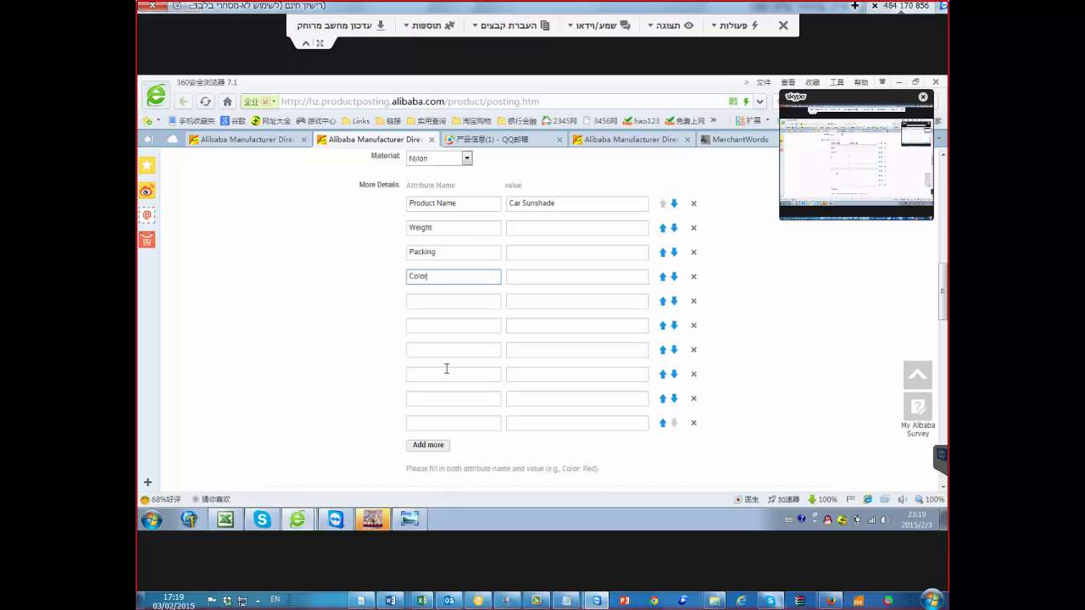
{"action": "key", "text": "Tab"}
{"action": "type", "text": "Qty"}
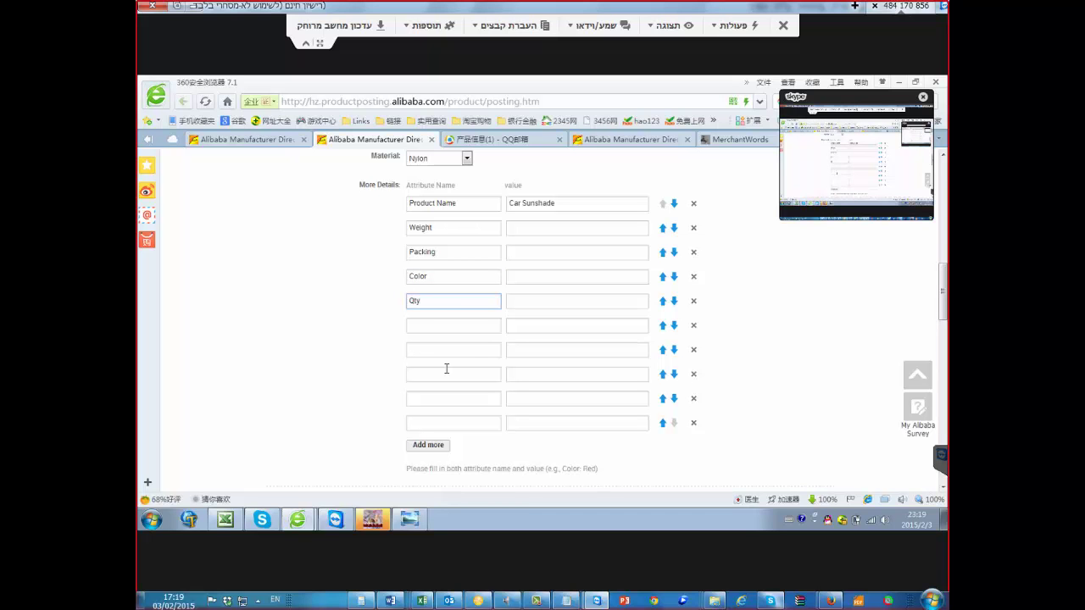
{"action": "type", "text": "/ctn"}
Enter "Ctn size" and "N.W/G.W" as the sixth and seventh additional attribute names
{"action": "left_click", "coordinate": [447, 369]}
{"action": "type", "text": "Ctn siz"}
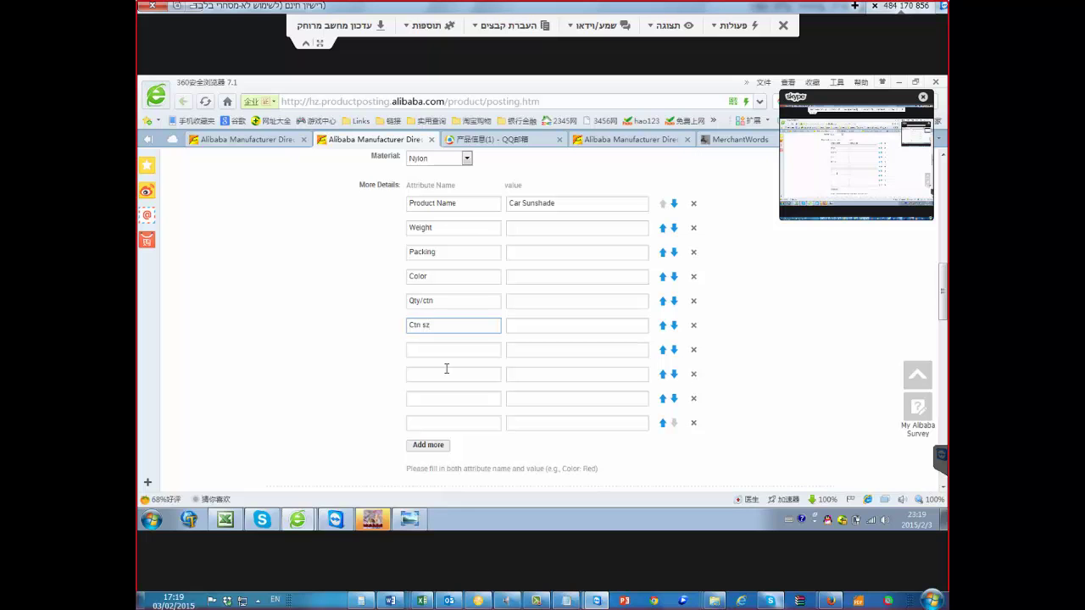
{"action": "type", "text": "e"}
{"action": "key", "text": "Tab"}
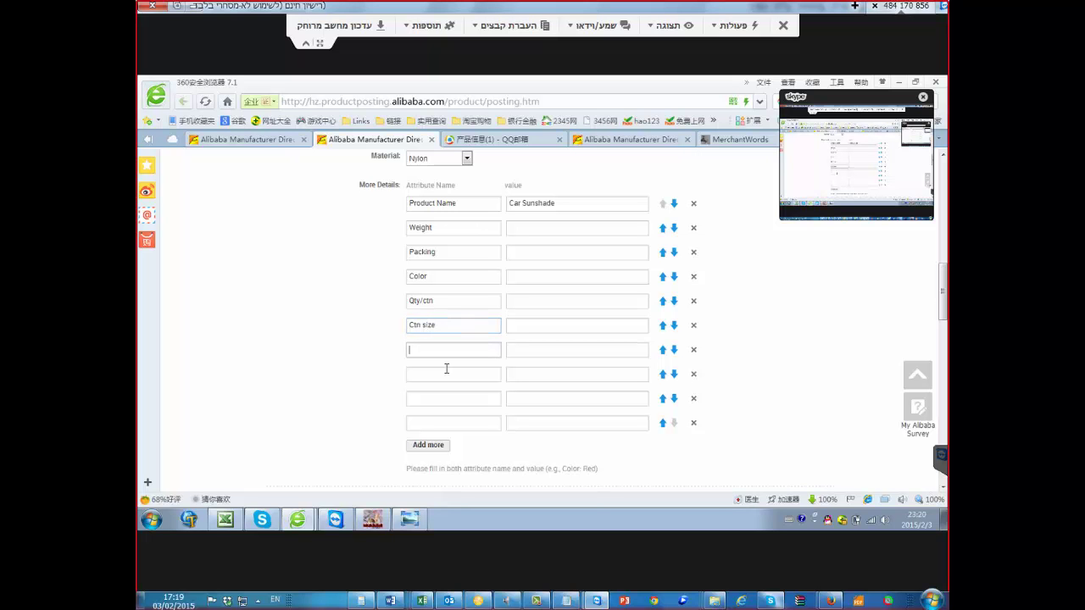
{"action": "type", "text": "N.W"}
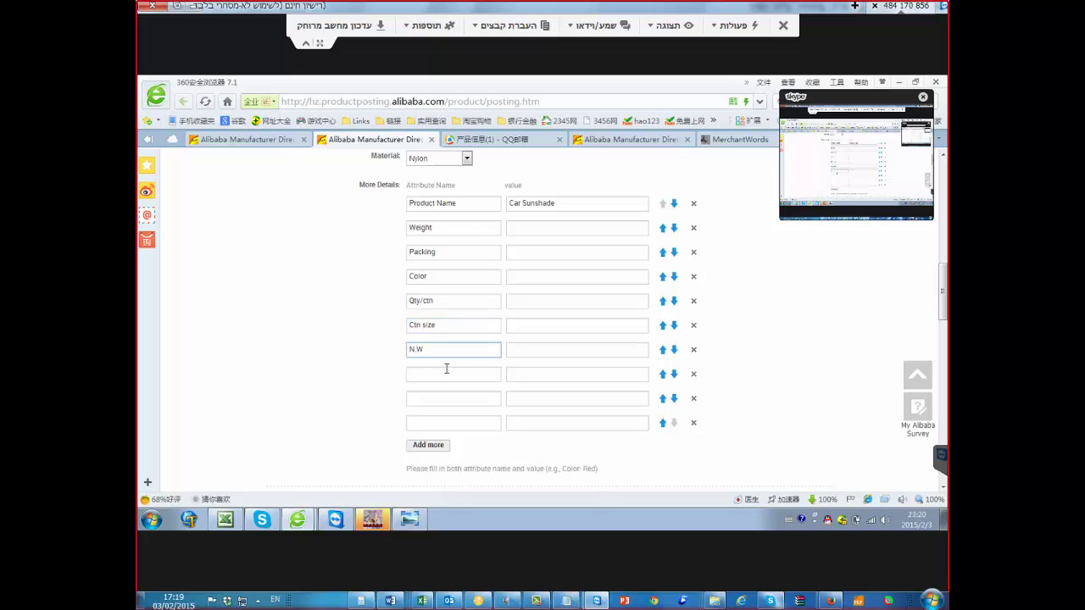
{"action": "type", "text": "/G.W"}
{"action": "key", "text": "BackSpace"}
{"action": "key", "text": "BackSpace"}
{"action": "type", "text": ".W"}
{"action": "left_click", "coordinate": [443, 364]}
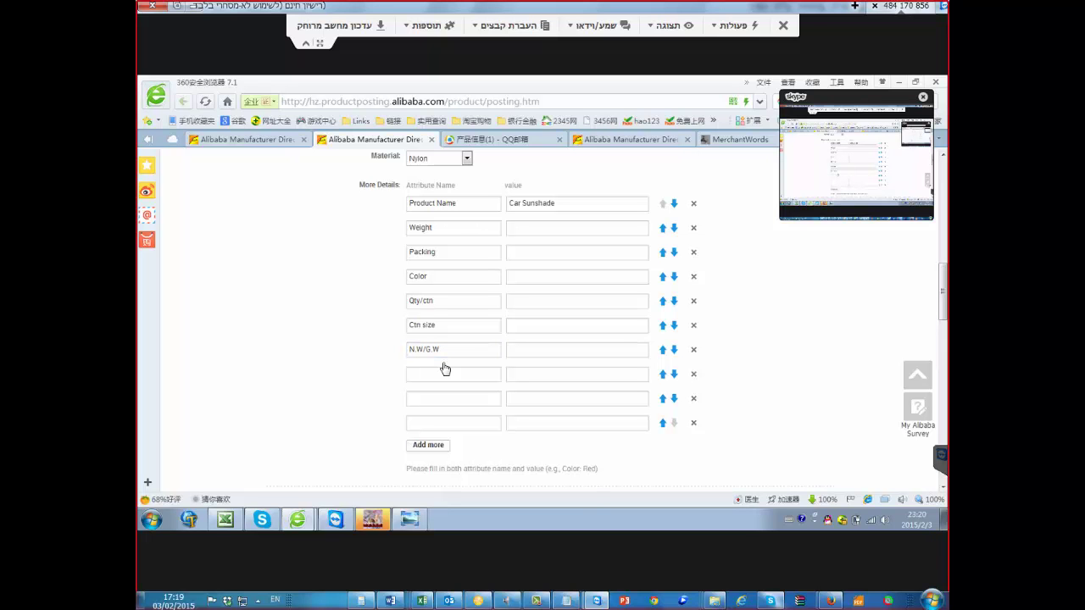
{"action": "left_click", "coordinate": [446, 369]}
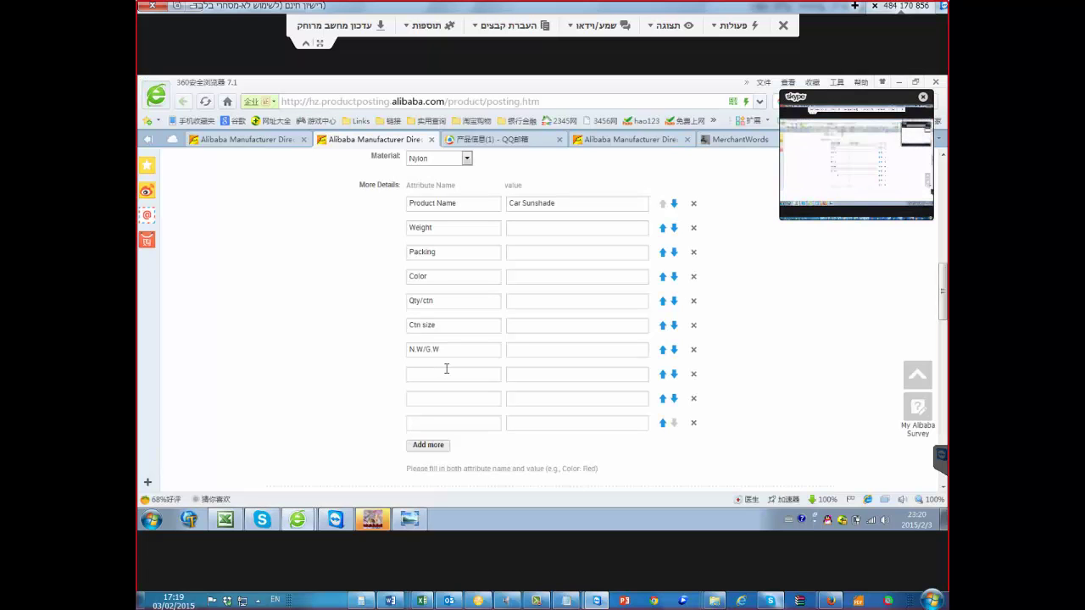
{"action": "left_click", "coordinate": [446, 369]}
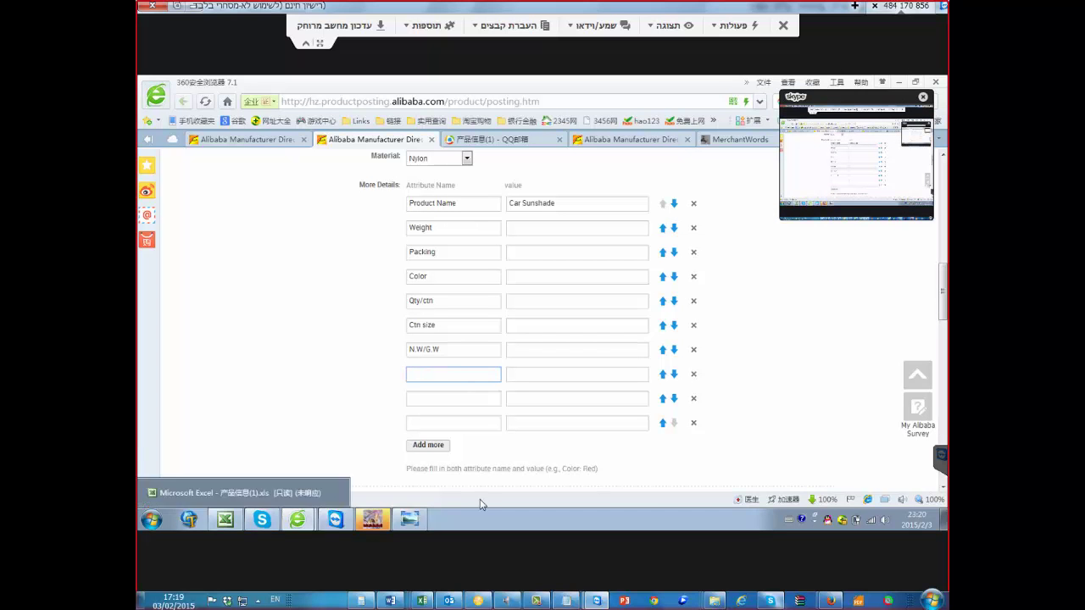
{"action": "key", "text": "alt+Tab"}
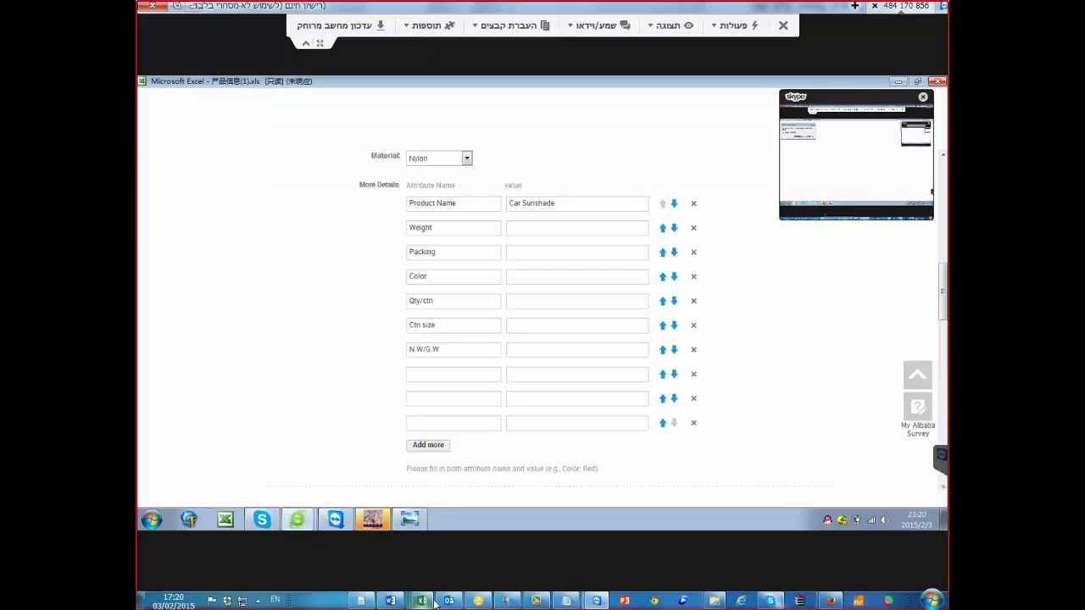
{"action": "left_click", "coordinate": [534, 600]}
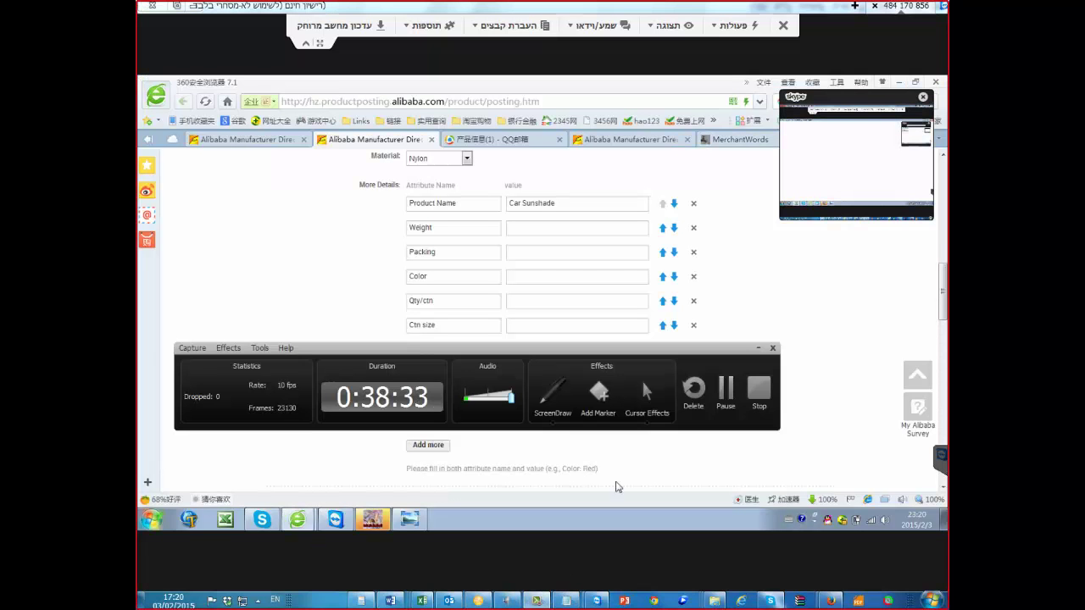
{"action": "left_click", "coordinate": [728, 388]}
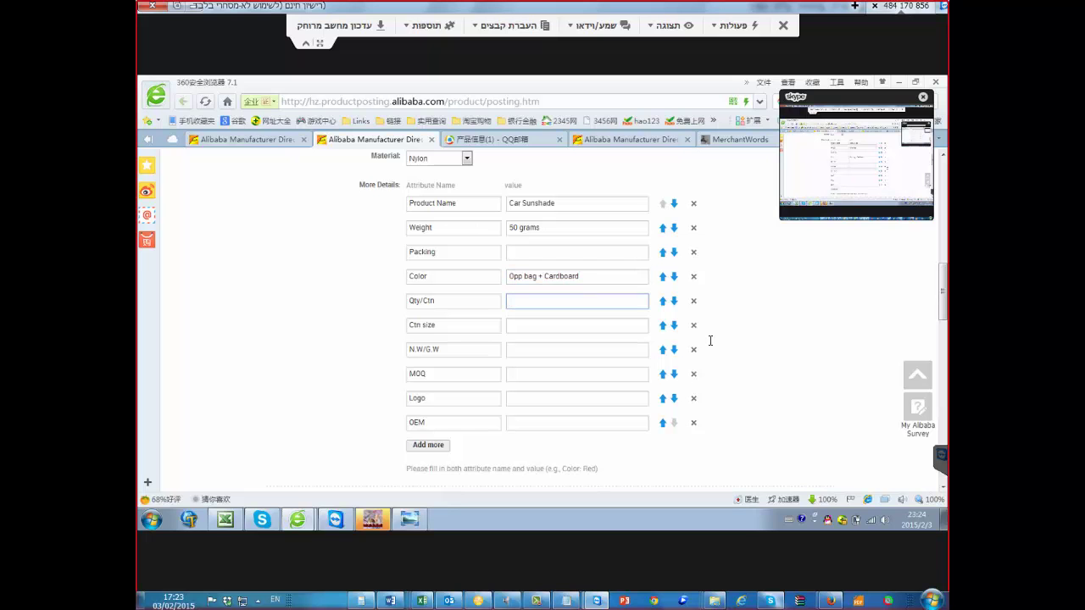
Capitalize the second word of the value in the Color row so it reads "Opp Bag + Cardboard"
{"action": "key", "text": "BackSpace"}
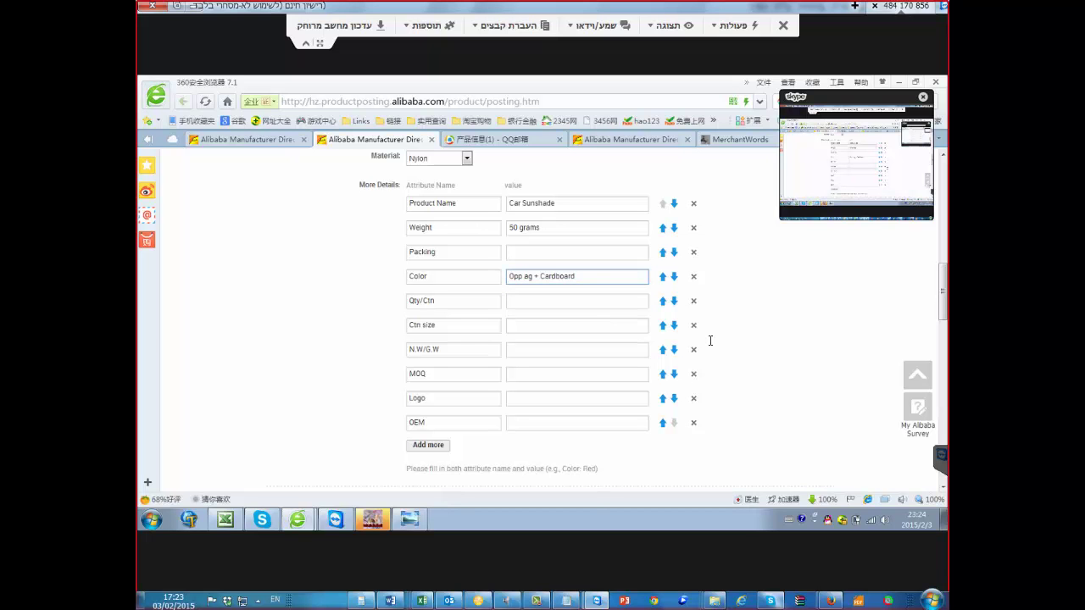
{"action": "type", "text": "B"}
{"action": "key", "text": "Tab"}
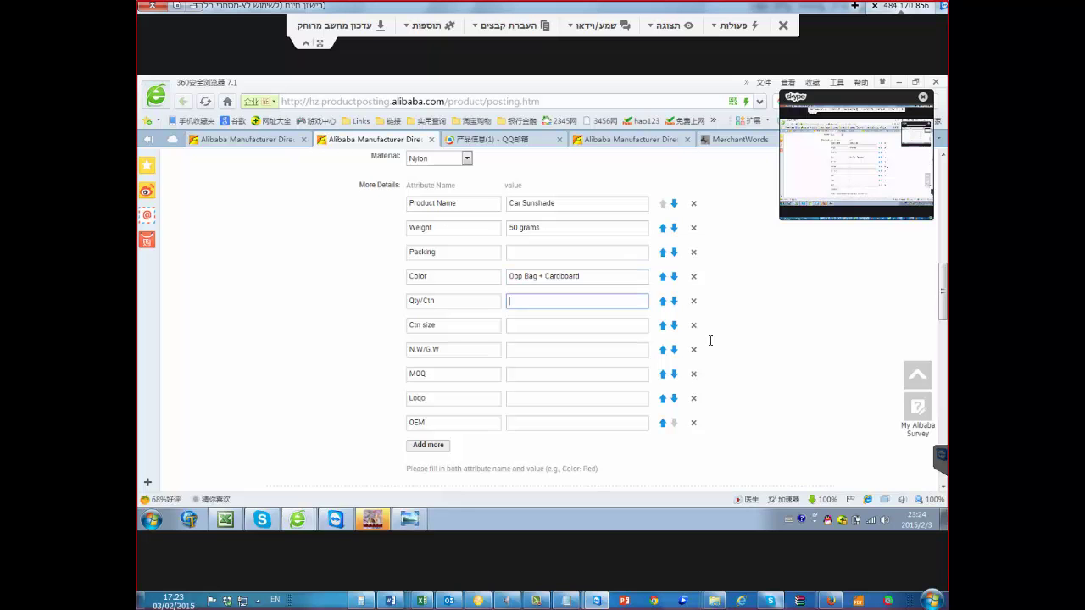
{"action": "key", "text": "shift+Tab"}
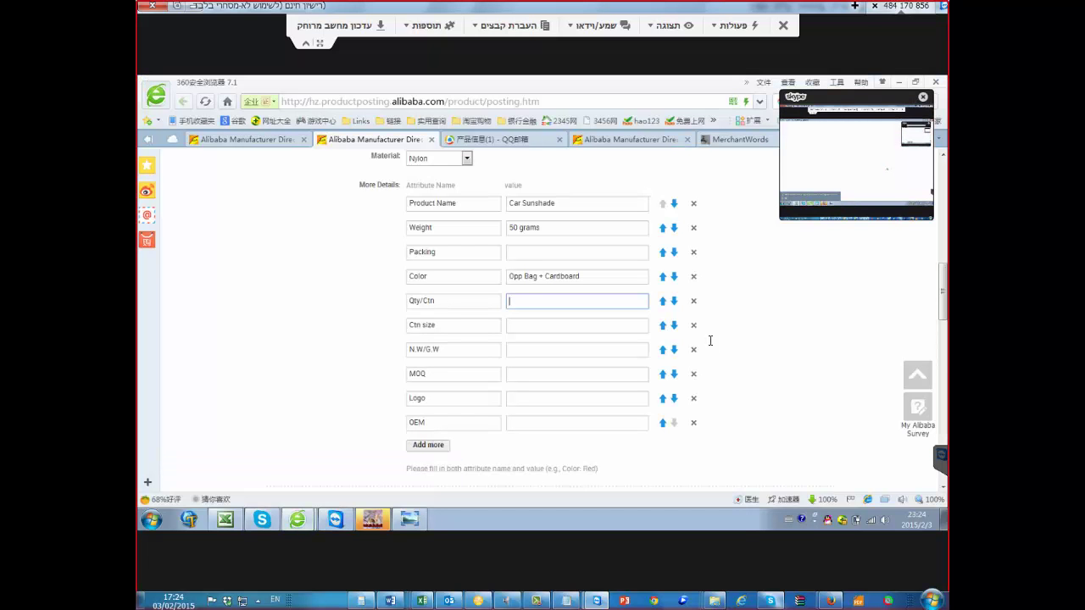
{"action": "scroll", "coordinate": [710, 341], "scroll_direction": "down", "scroll_amount": 1}
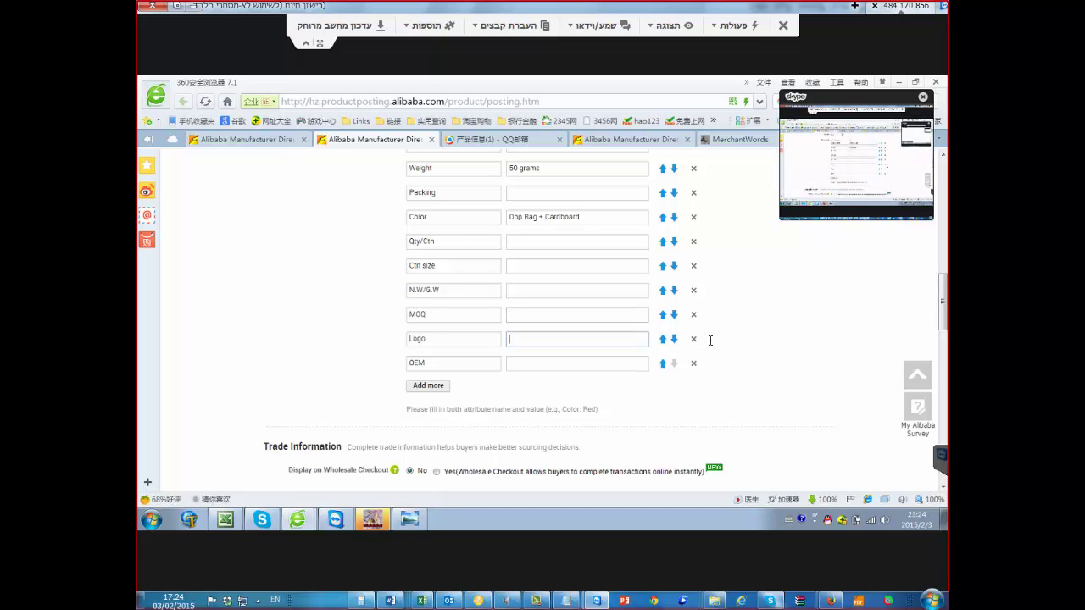
{"action": "key", "text": "Tab"}
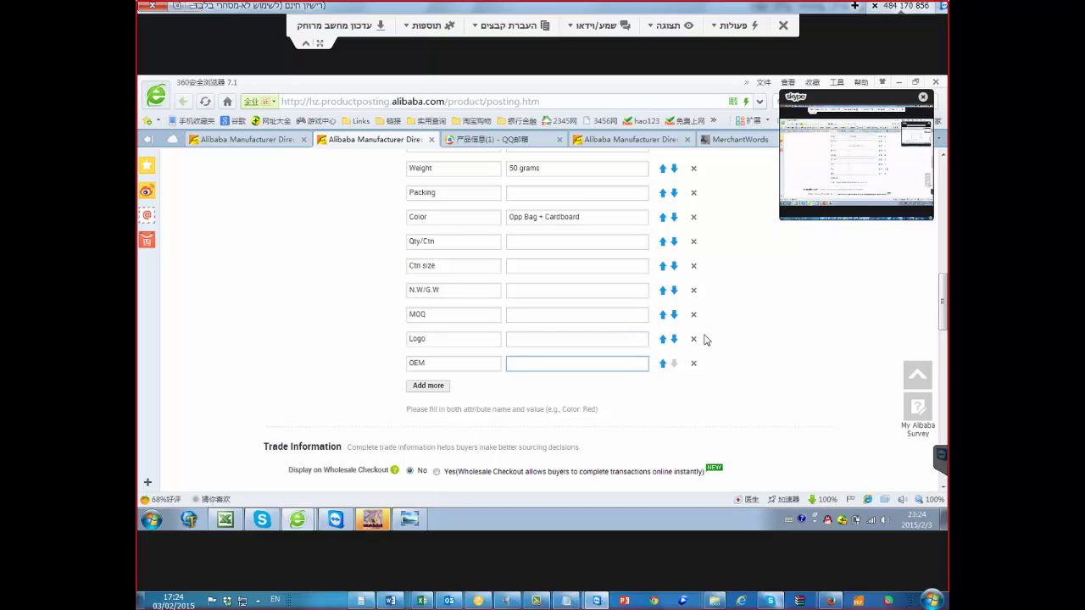
{"action": "key", "text": "shift+Tab"}
{"action": "key", "text": "shift+Tab"}
{"action": "key", "text": "shift+Tab"}
{"action": "key", "text": "Tab"}
{"action": "key", "text": "Tab"}
{"action": "key", "text": "Tab"}
{"action": "key", "text": "shift+Tab"}
{"action": "key", "text": "shift+Tab"}
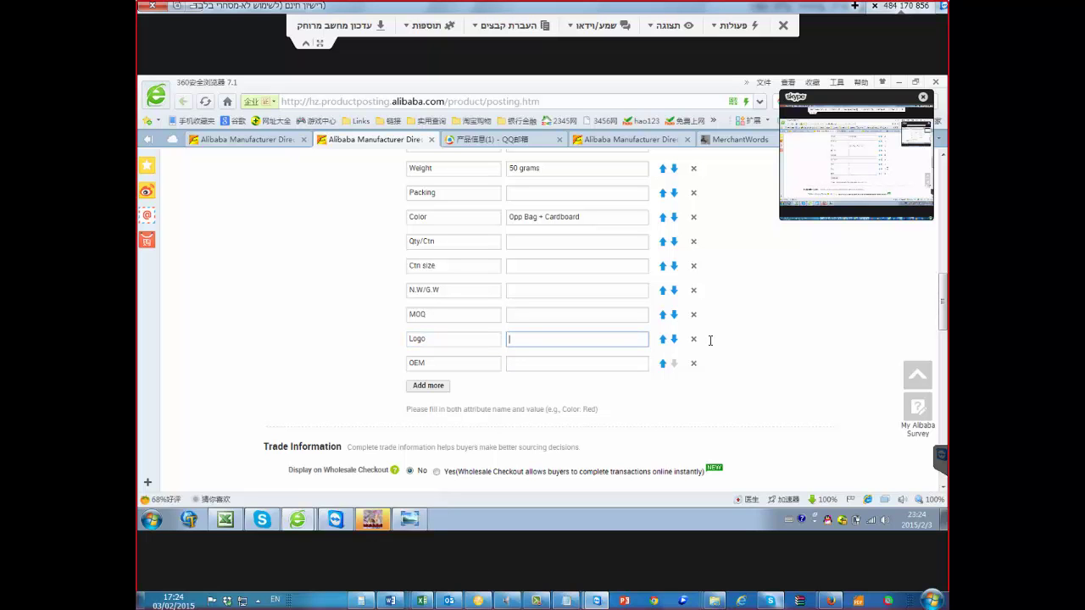
{"action": "key", "text": "Tab"}
{"action": "key", "text": "shift+Tab"}
{"action": "key", "text": "Tab"}
{"action": "key", "text": "shift+Tab"}
{"action": "key", "text": "shift+Tab"}
{"action": "key", "text": "shift+Tab"}
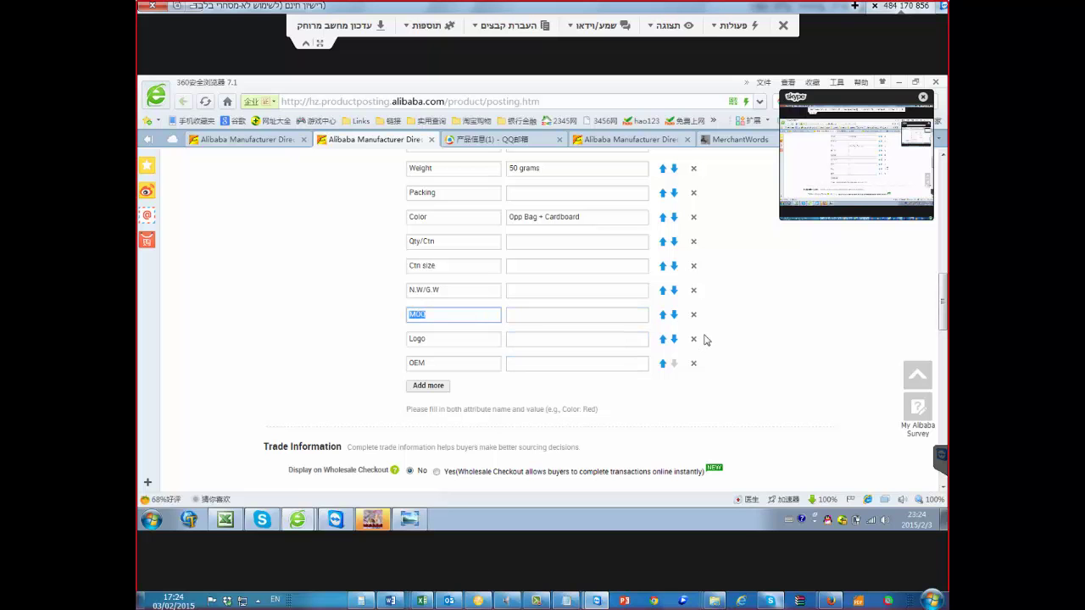
{"action": "left_click", "coordinate": [705, 340]}
{"action": "key", "text": "Tab"}
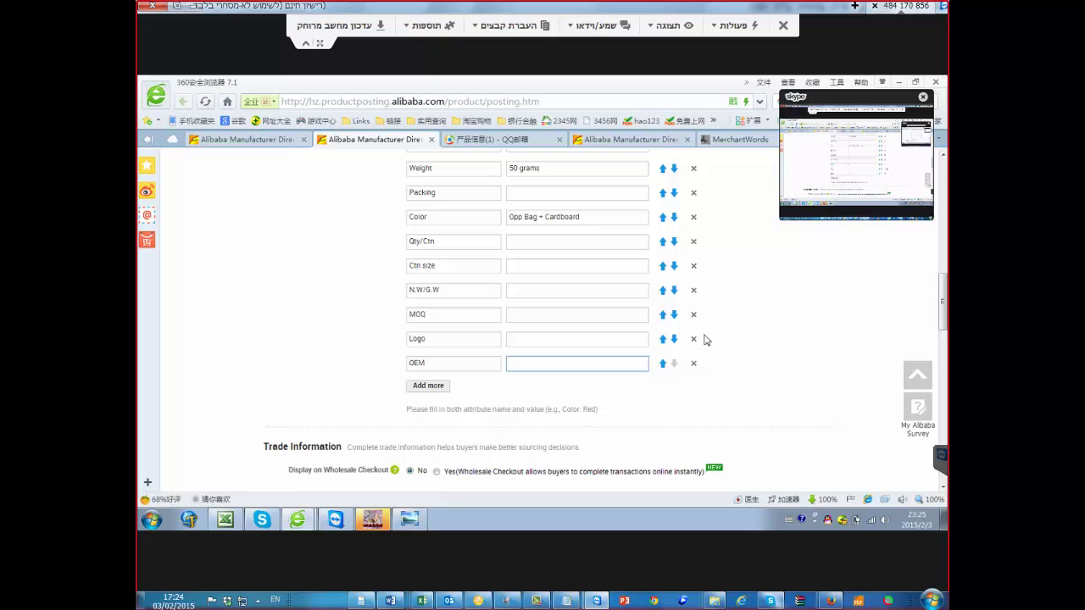
Check the Trade Information fields, switch to 产品信息(1).xls and find the nylon side sunshade row on the 太阳档 sheet
{"action": "scroll", "coordinate": [705, 340], "scroll_direction": "down", "scroll_amount": 3}
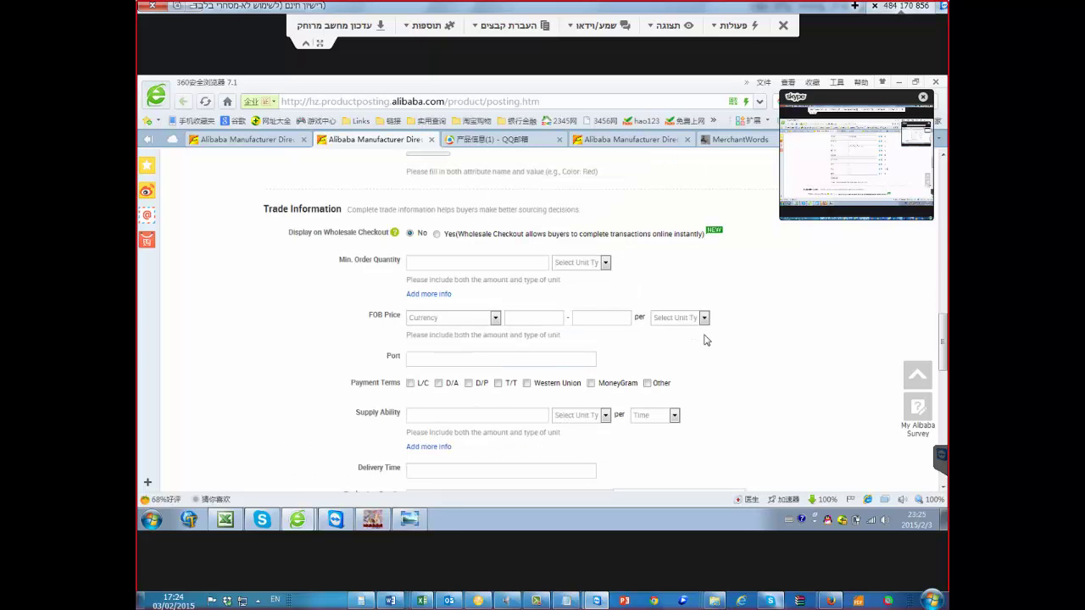
{"action": "key", "text": "Tab"}
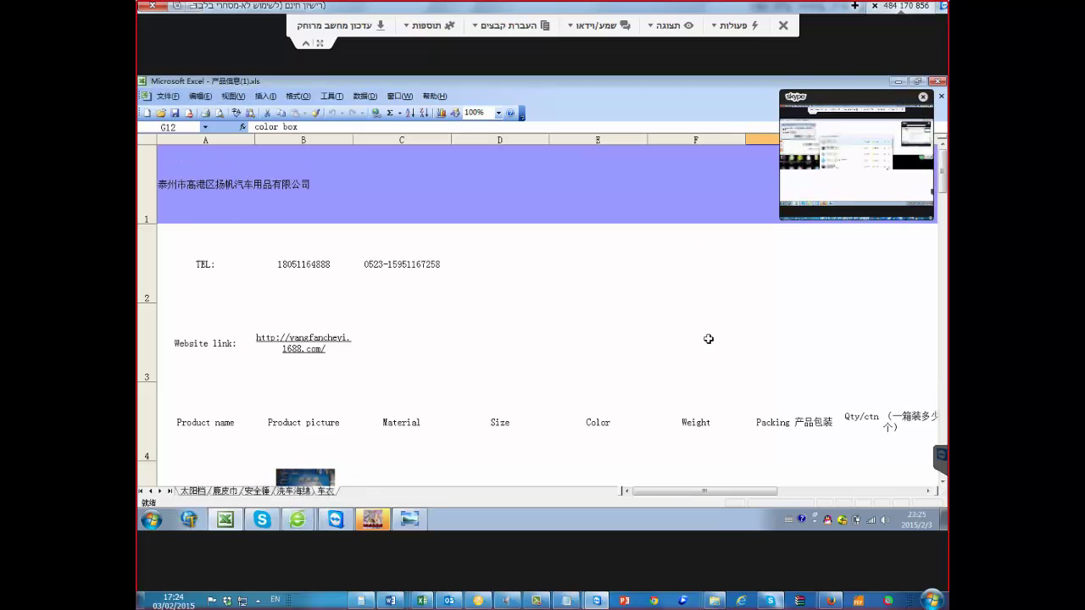
{"action": "left_click", "coordinate": [788, 343]}
{"action": "scroll", "coordinate": [709, 339], "scroll_direction": "up", "scroll_amount": 3}
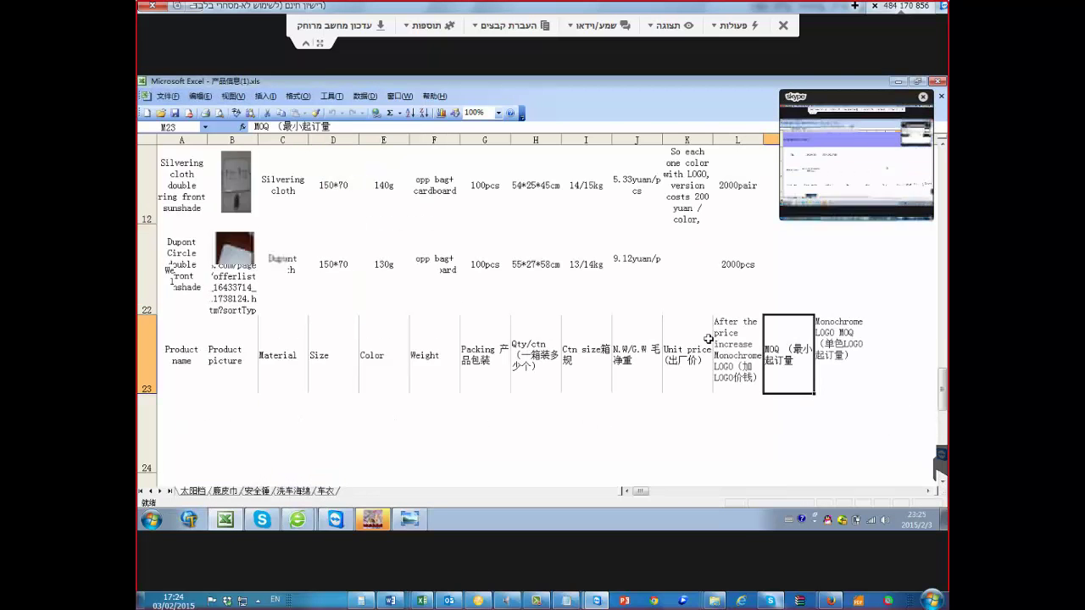
{"action": "scroll", "coordinate": [709, 339], "scroll_direction": "up", "scroll_amount": 3}
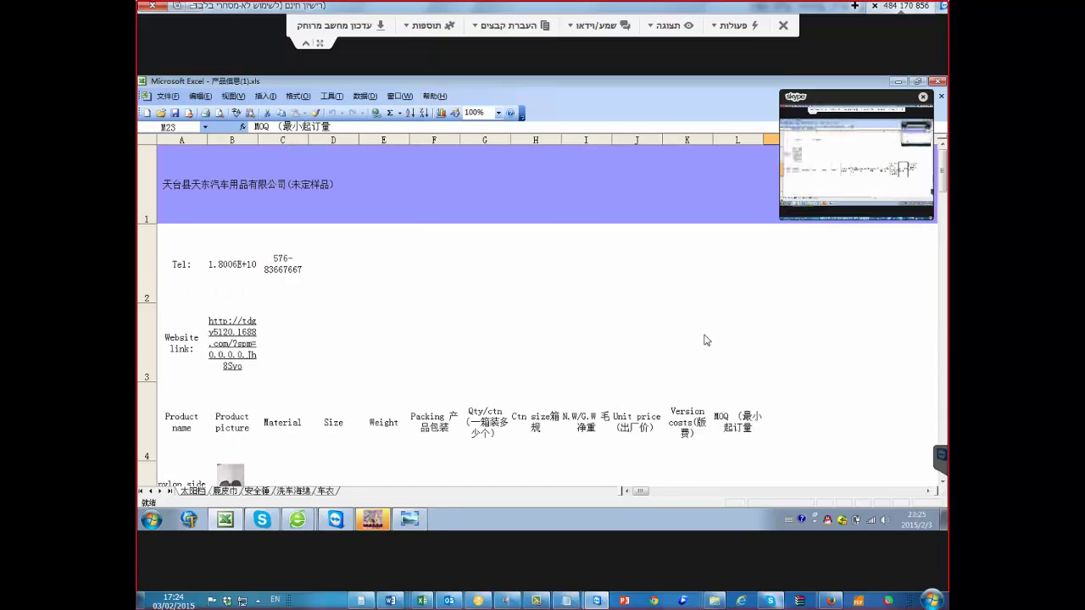
{"action": "scroll", "coordinate": [707, 339], "scroll_direction": "down", "scroll_amount": 1}
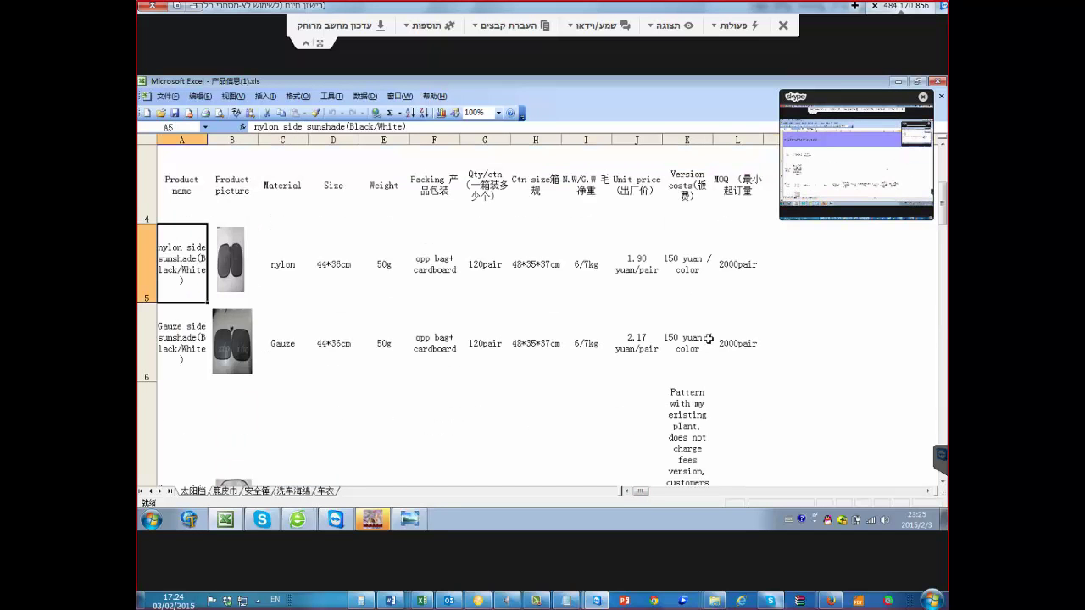
Look up the nylon side sunshade's MOQ in the product list and set the Alibaba form's Min. Order Quantity to 2000 Pair/Pairs
{"action": "key", "text": "ctrl+Right"}
{"action": "key", "text": "F2"}
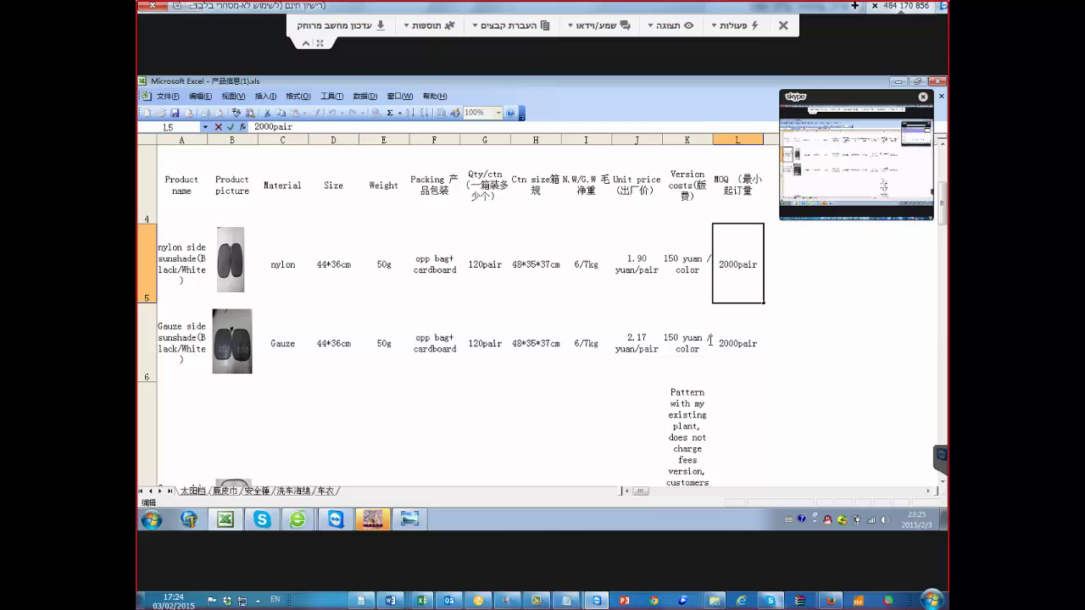
{"action": "key", "text": "Escape"}
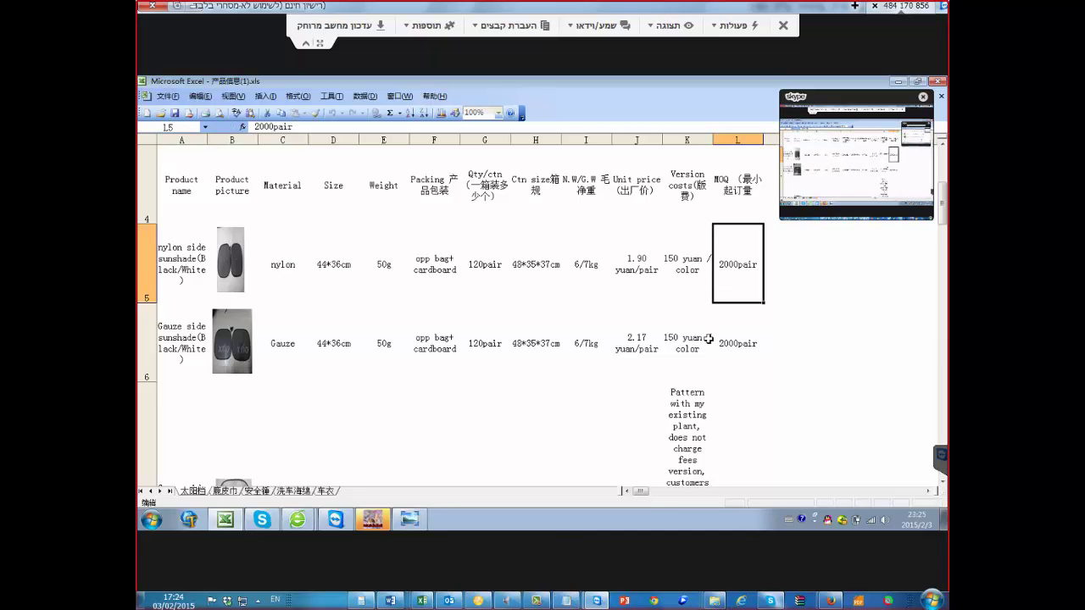
{"action": "key", "text": "F2"}
{"action": "key", "text": "Return"}
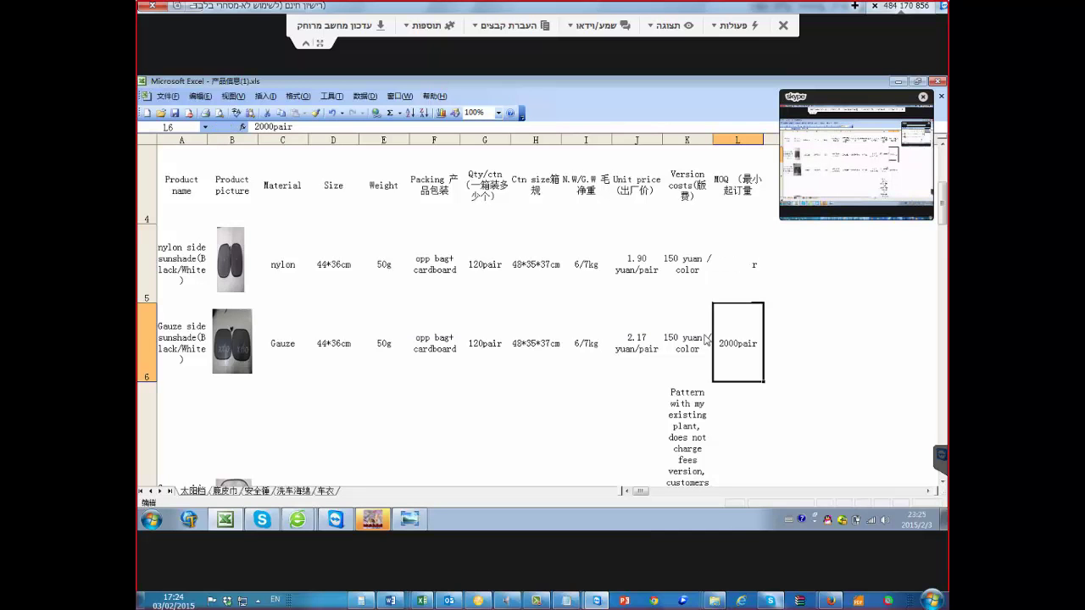
{"action": "key", "text": "alt+Tab"}
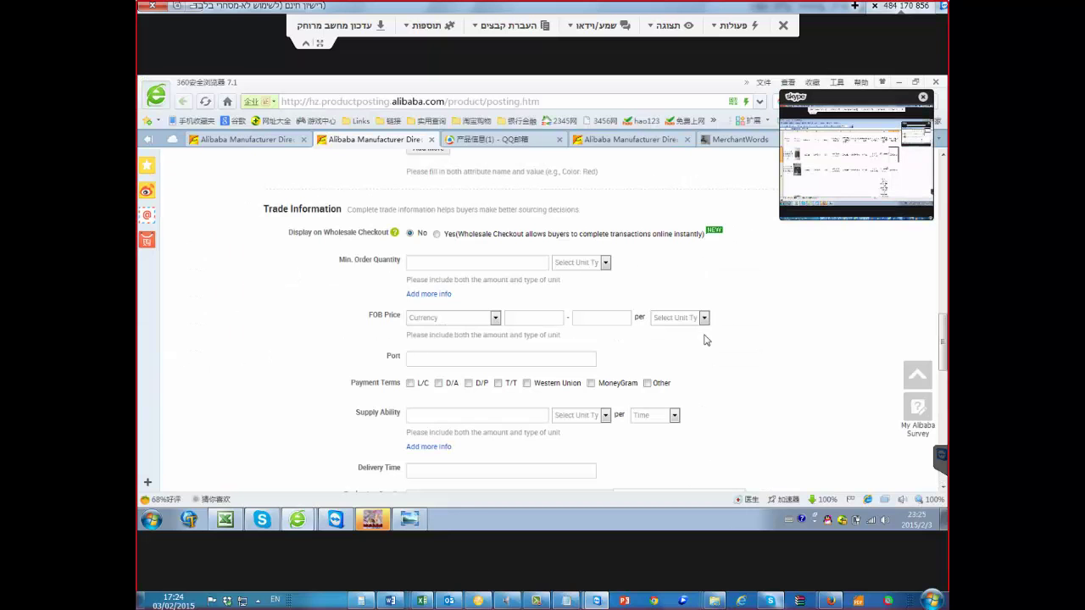
{"action": "key", "text": "Tab"}
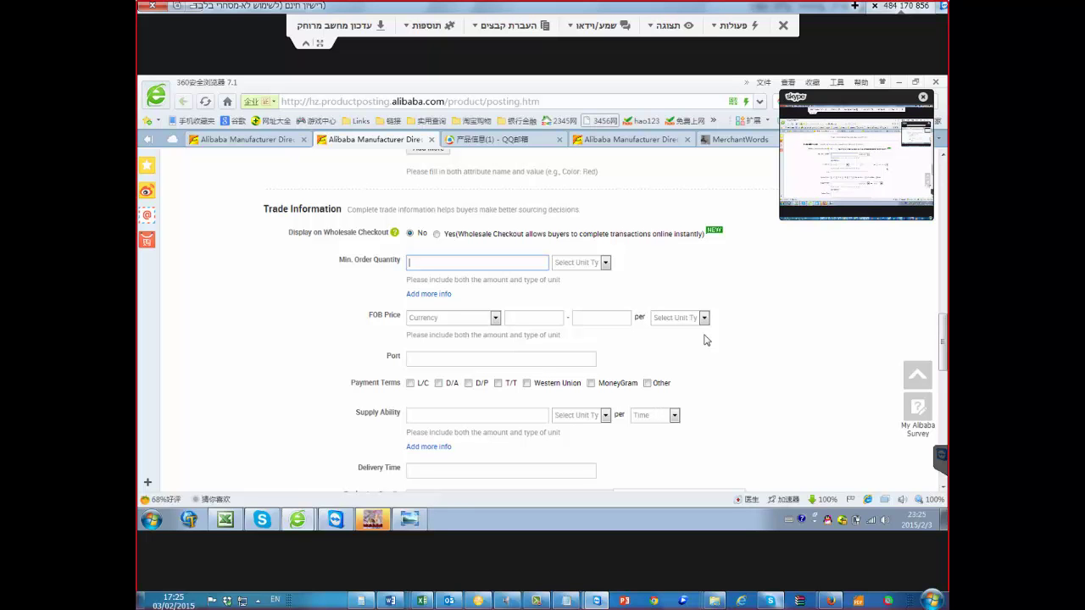
{"action": "type", "text": "2000"}
{"action": "left_click", "coordinate": [605, 262]}
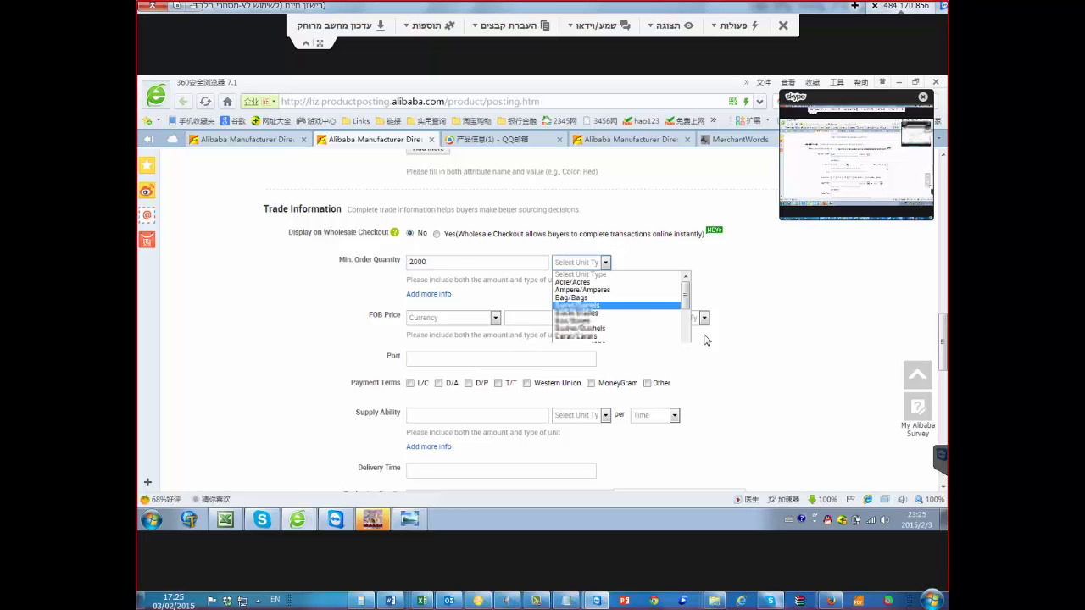
{"action": "key", "text": "p"}
{"action": "key", "text": "a"}
{"action": "key", "text": "i"}
{"action": "key", "text": "Return"}
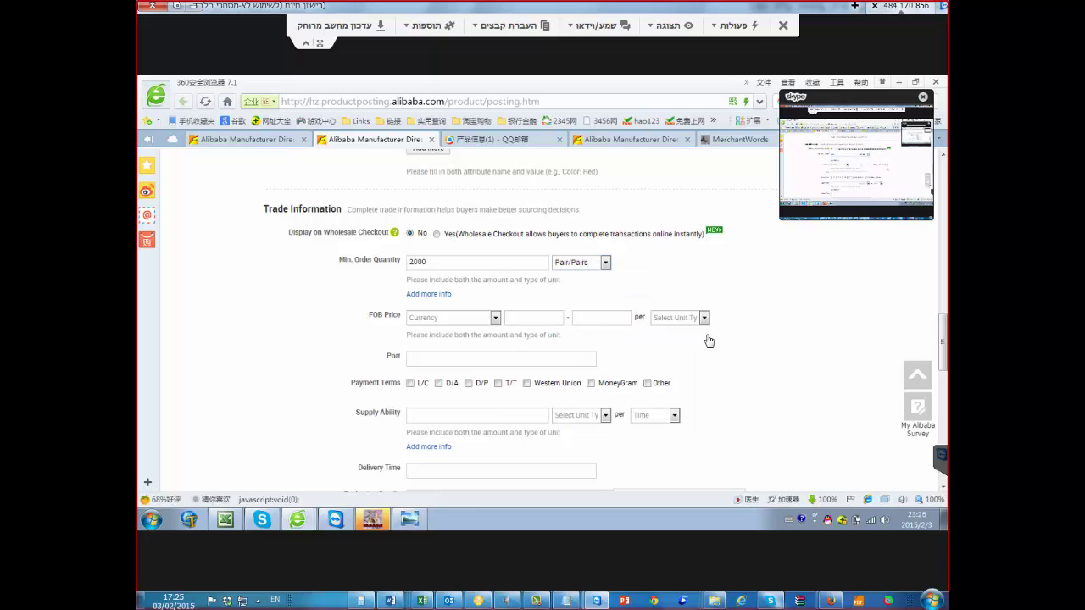
Add the extra information "for car sunshade" to the Min. Order Quantity
{"action": "key", "text": "Return"}
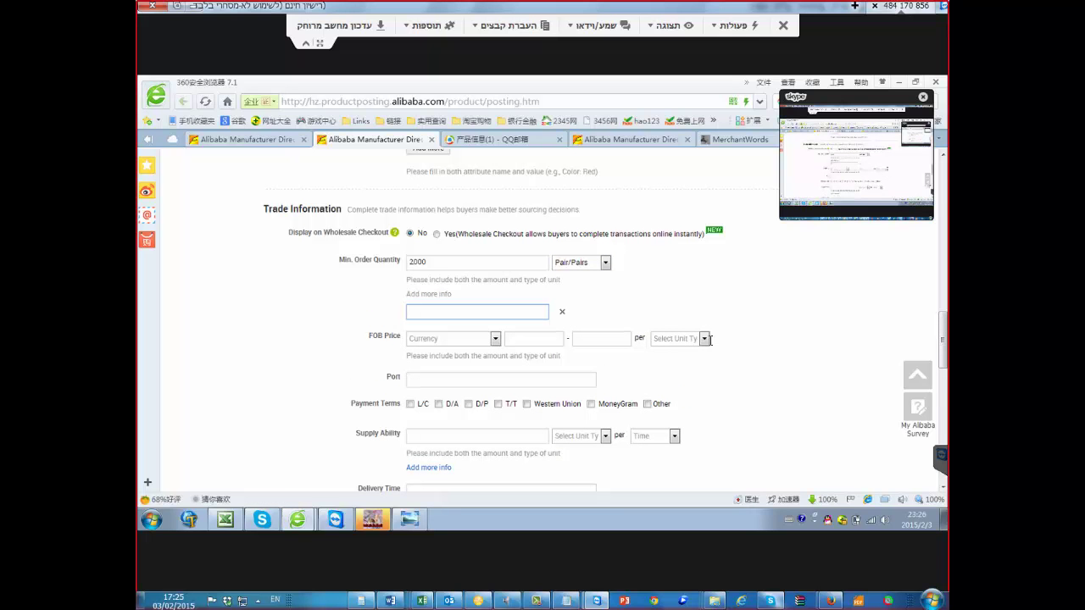
{"action": "type", "text": "for car sunshade"}
{"action": "left_click", "coordinate": [704, 339]}
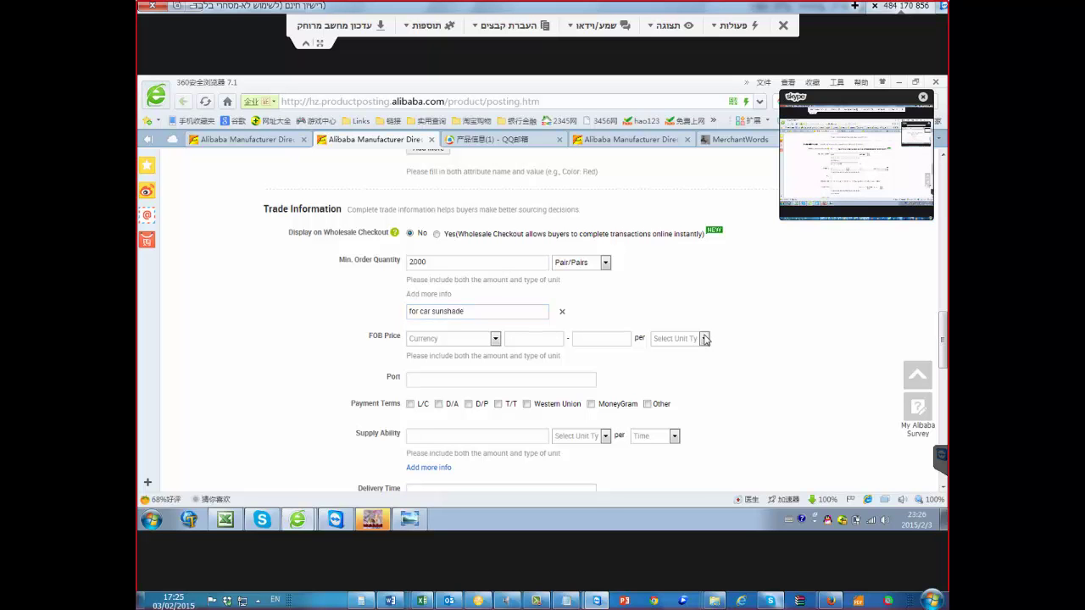
Set the FOB Price currency to USD
{"action": "scroll", "coordinate": [705, 339], "scroll_direction": "down", "scroll_amount": 1}
{"action": "key", "text": "alt+Down"}
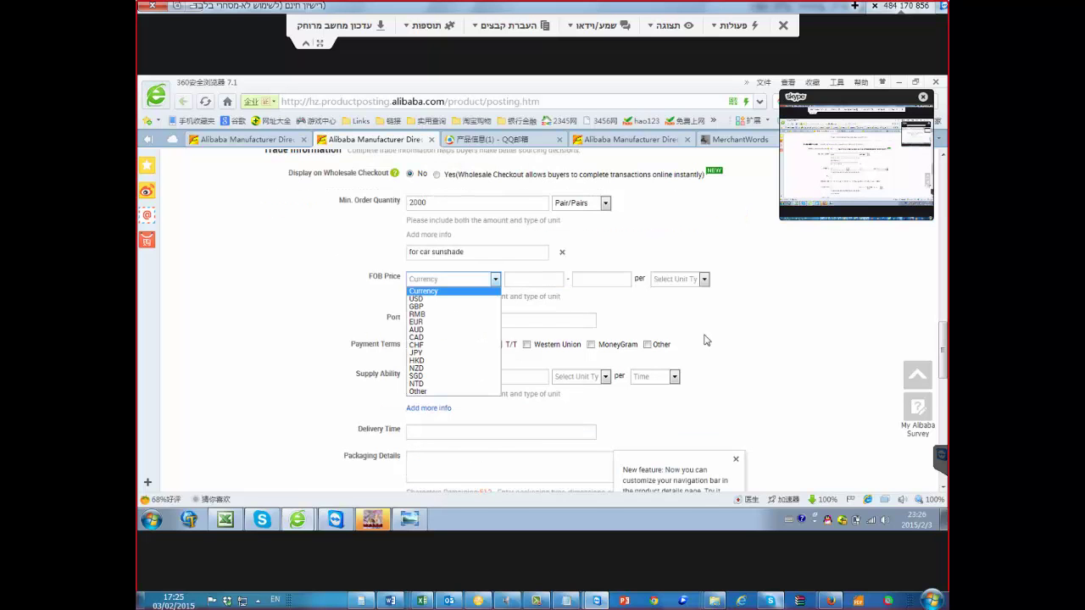
{"action": "key", "text": "Down"}
{"action": "key", "text": "Return"}
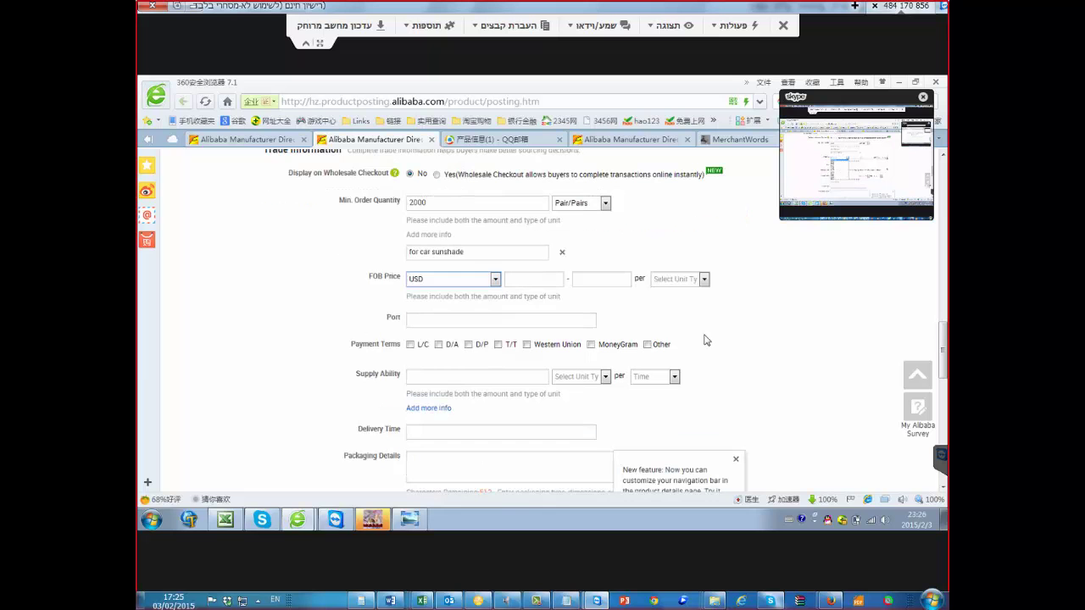
{"action": "key", "text": "Tab"}
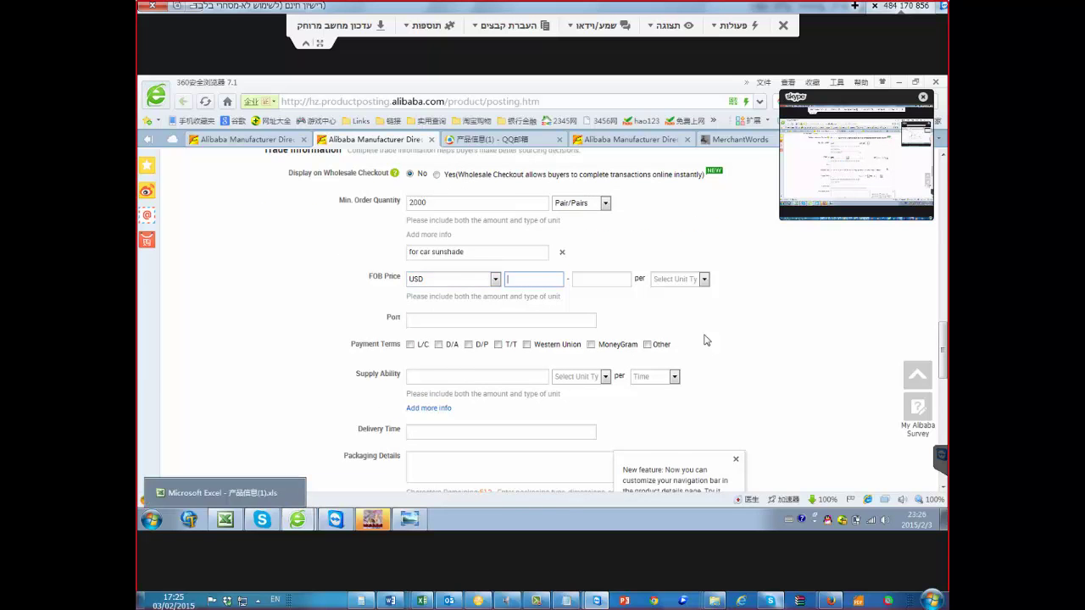
Check the nylon side sunshade's unit price in the product list and enter an FOB price range of 0.6 to 1
{"action": "key", "text": "alt+Tab"}
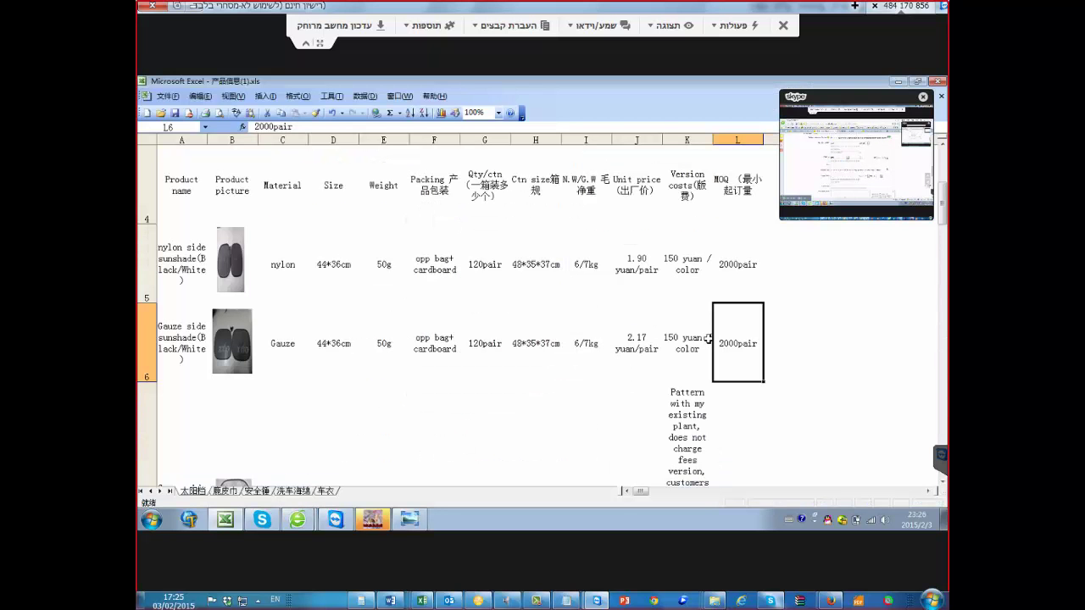
{"action": "key", "text": "Up"}
{"action": "key", "text": "Left"}
{"action": "key", "text": "Left"}
{"action": "key", "text": "F2"}
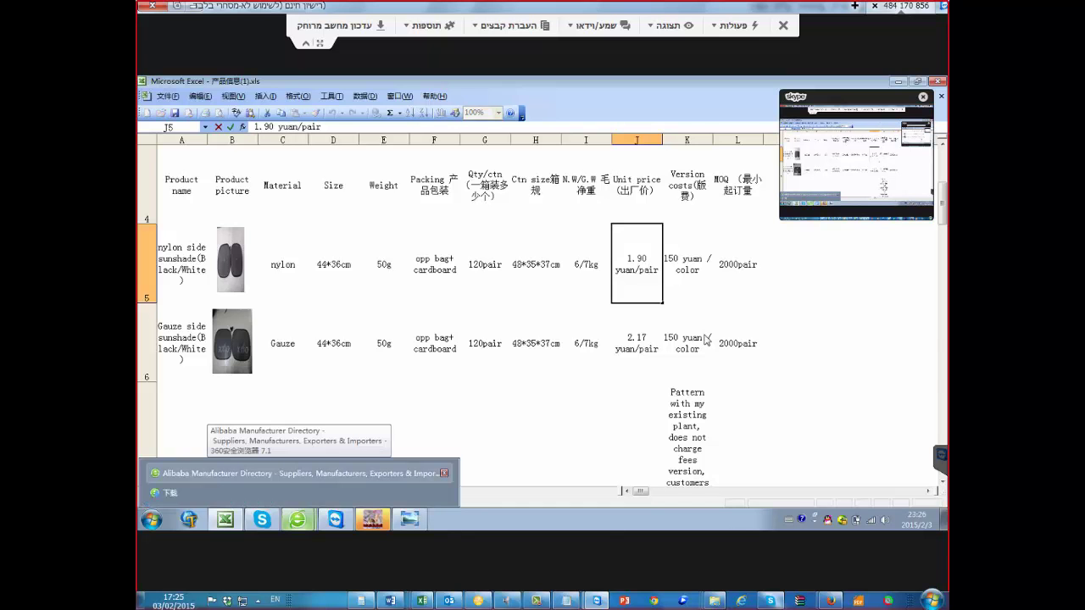
{"action": "key", "text": "alt+Tab"}
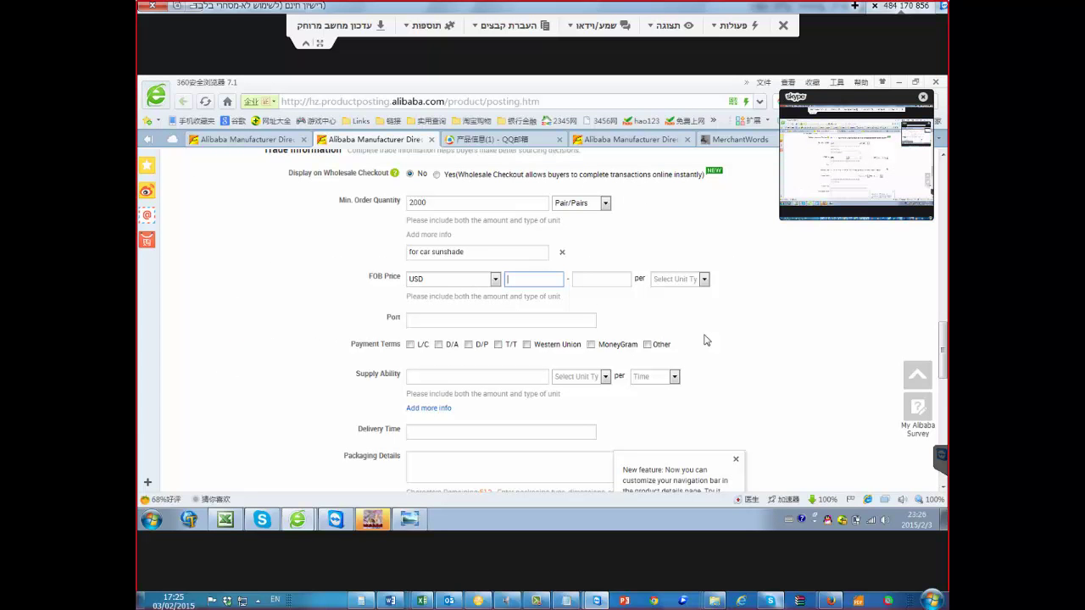
{"action": "type", "text": "0.6"}
{"action": "key", "text": "Tab"}
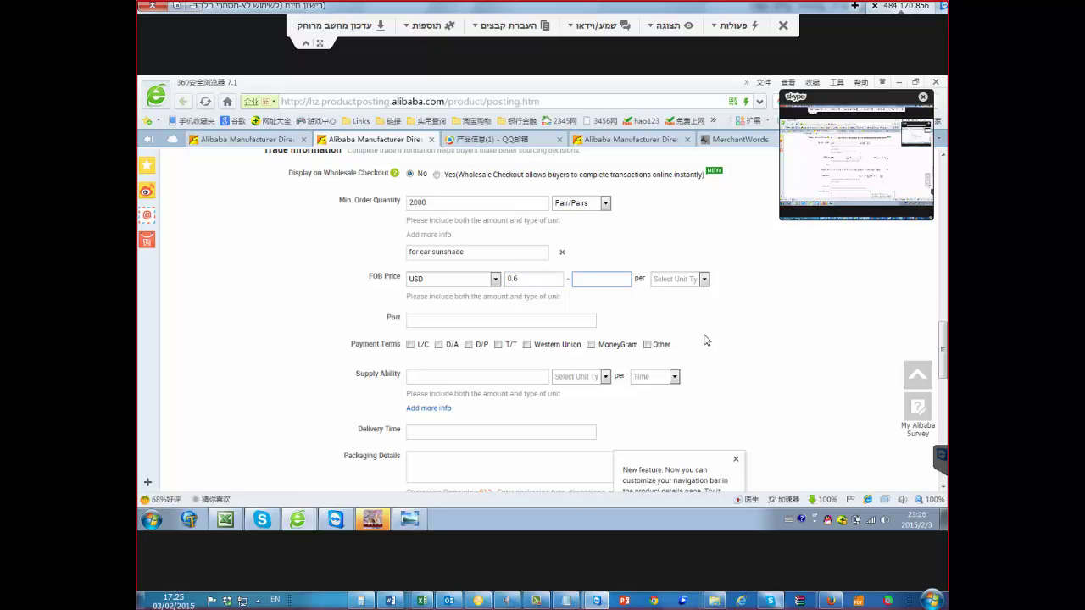
{"action": "type", "text": "1"}
Set the FOB Price unit type to Pair
{"action": "key", "text": "Tab"}
{"action": "key", "text": "alt+Down"}
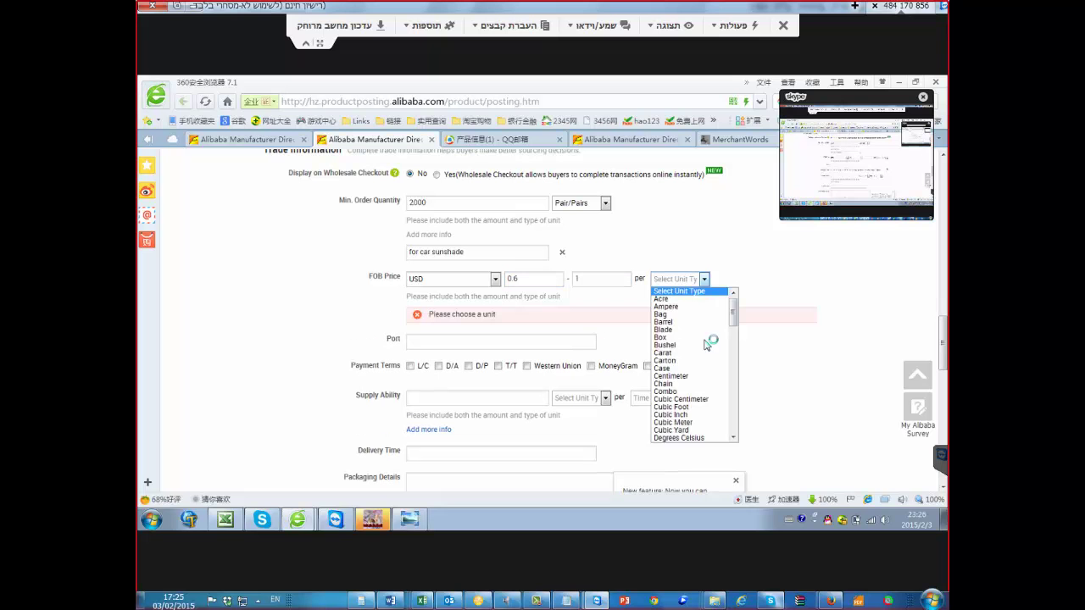
{"action": "key", "text": "l"}
{"action": "key", "text": "p"}
{"action": "key", "text": "i"}
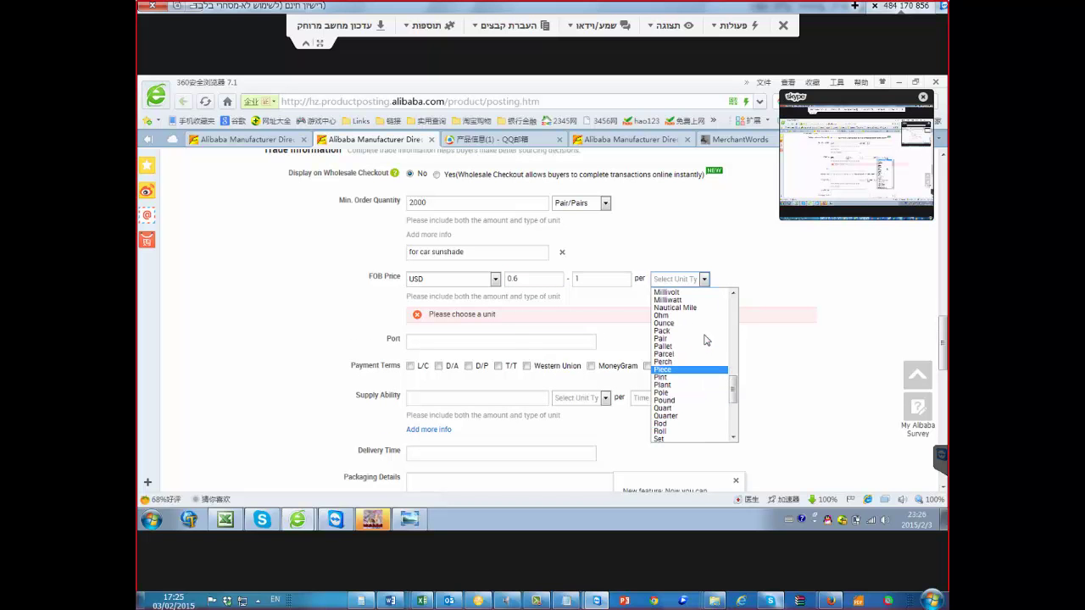
{"action": "left_click", "coordinate": [705, 338]}
Enter "Ningbo,Shanghai,Guangzhou,Shenzhen,all china port" as the port
{"action": "key", "text": "Tab"}
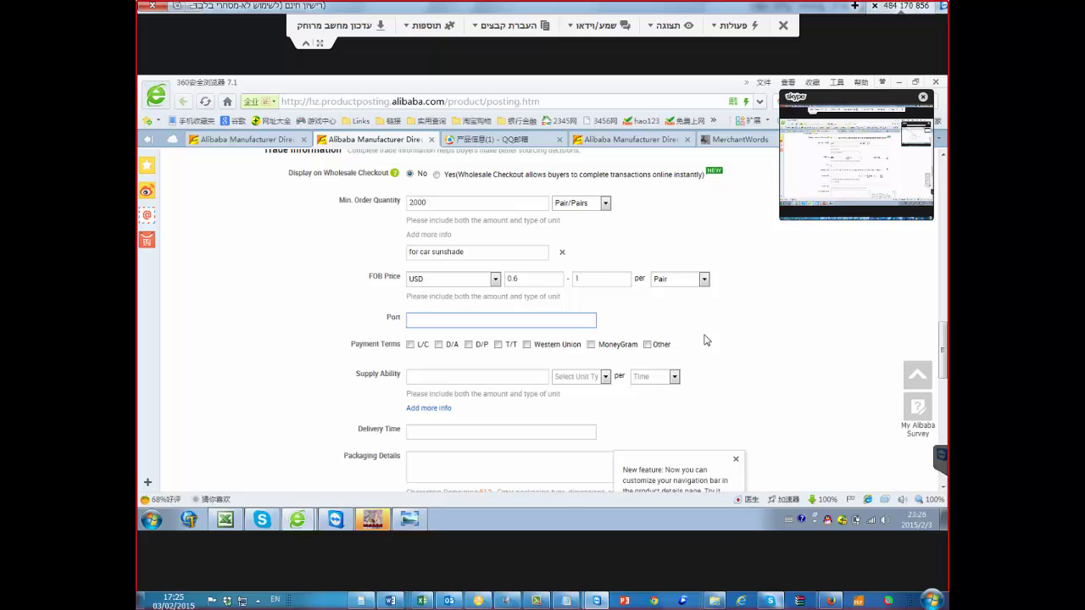
{"action": "type", "text": "Ningbo,Shanghai,Guangzhou,Shenzhen"}
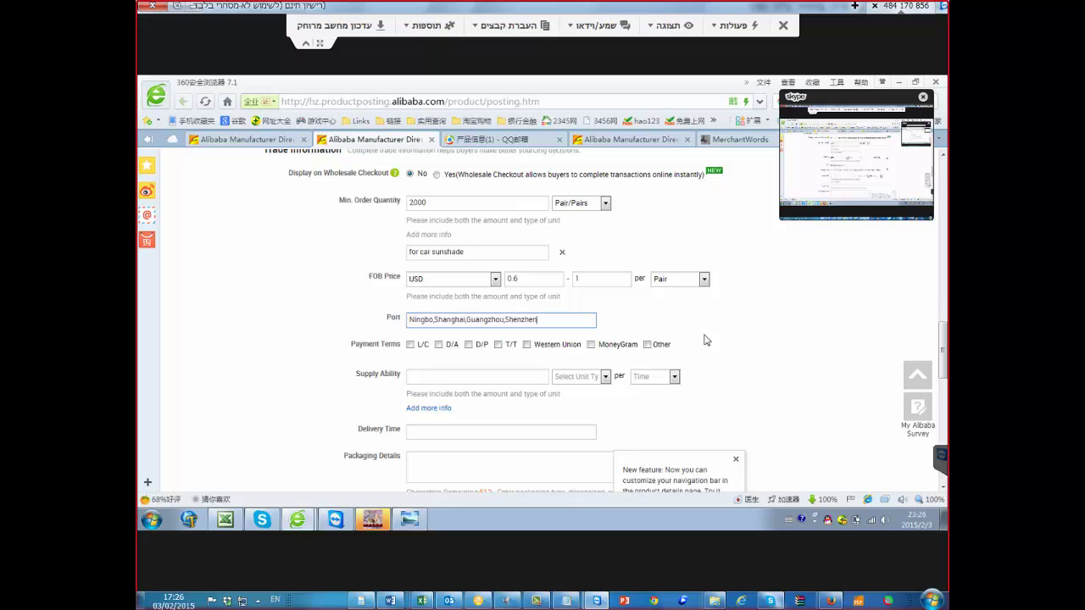
{"action": "type", "text": ",all china port"}
{"action": "left_click", "coordinate": [704, 340]}
Enable all the payment terms from L/C to Other and specify "Paypal" as the other term
{"action": "key", "text": "Tab"}
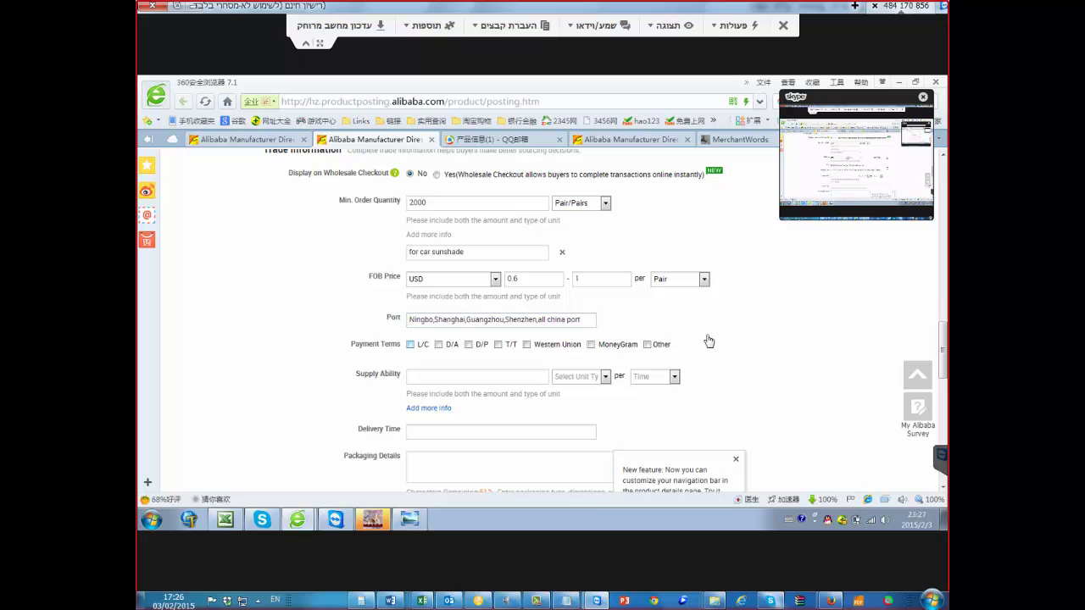
{"action": "key", "text": "space"}
{"action": "key", "text": "Tab"}
{"action": "key", "text": "space"}
{"action": "key", "text": "space"}
{"action": "key", "text": "Tab"}
{"action": "key", "text": "space"}
{"action": "key", "text": "Tab"}
{"action": "key", "text": "space"}
{"action": "key", "text": "Tab"}
{"action": "key", "text": "space"}
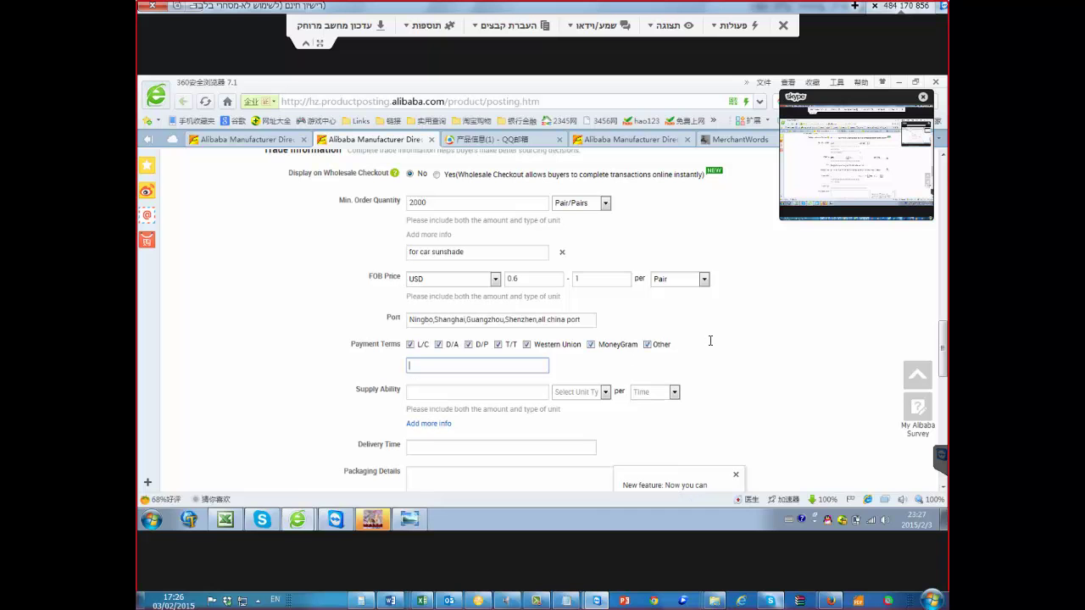
{"action": "type", "text": "Paypal"}
Consult the product list in Excel again and enter 50000 as the Supply Ability amount in the Alibaba form
{"action": "scroll", "coordinate": [706, 340], "scroll_direction": "down", "scroll_amount": 1}
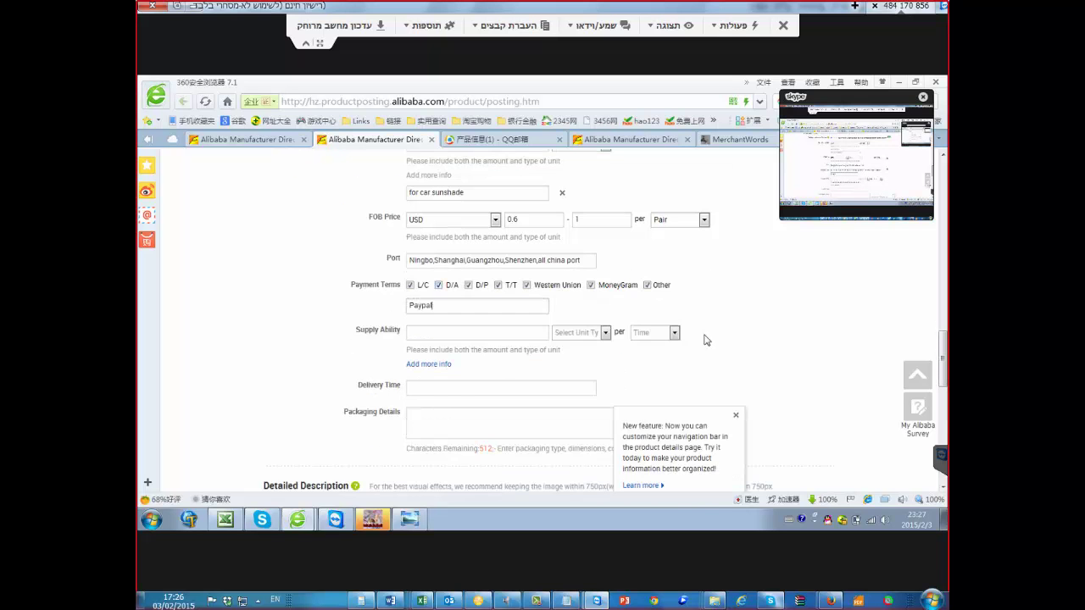
{"action": "key", "text": "Tab"}
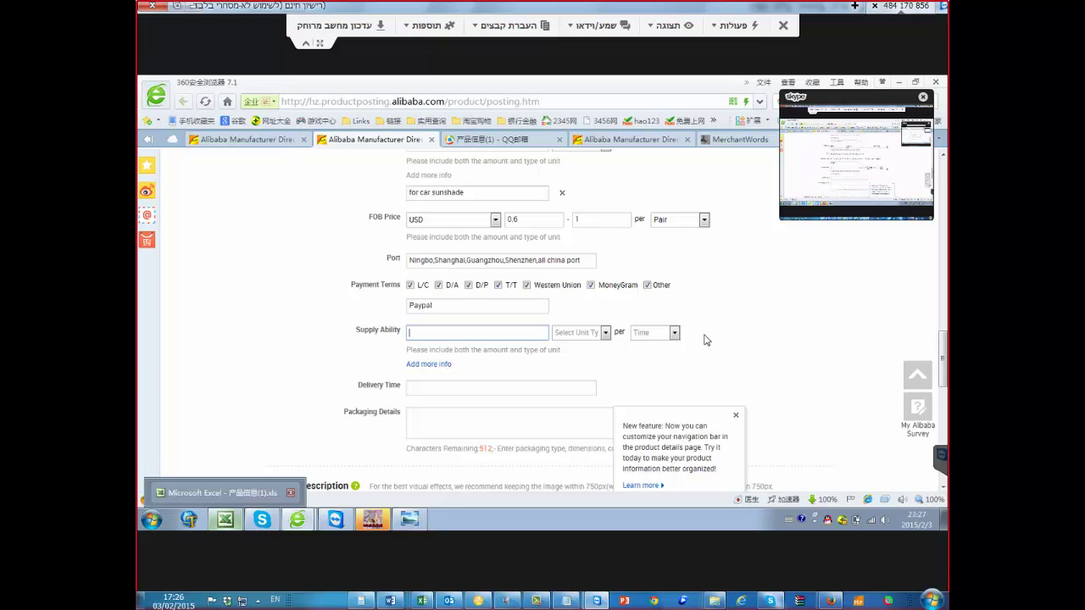
{"action": "key", "text": "alt+Tab"}
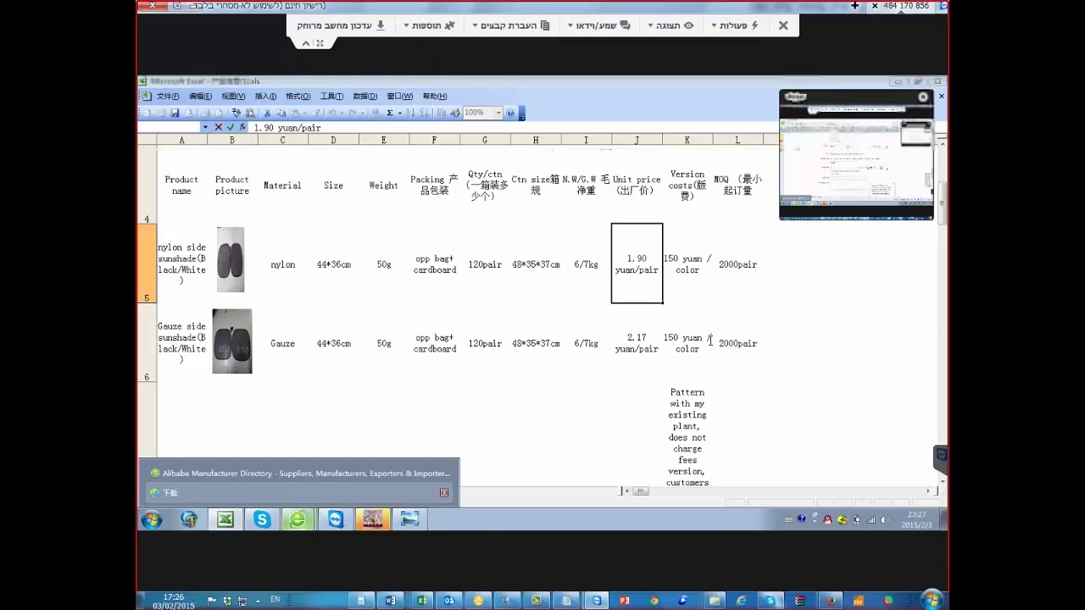
{"action": "key", "text": "alt+Tab"}
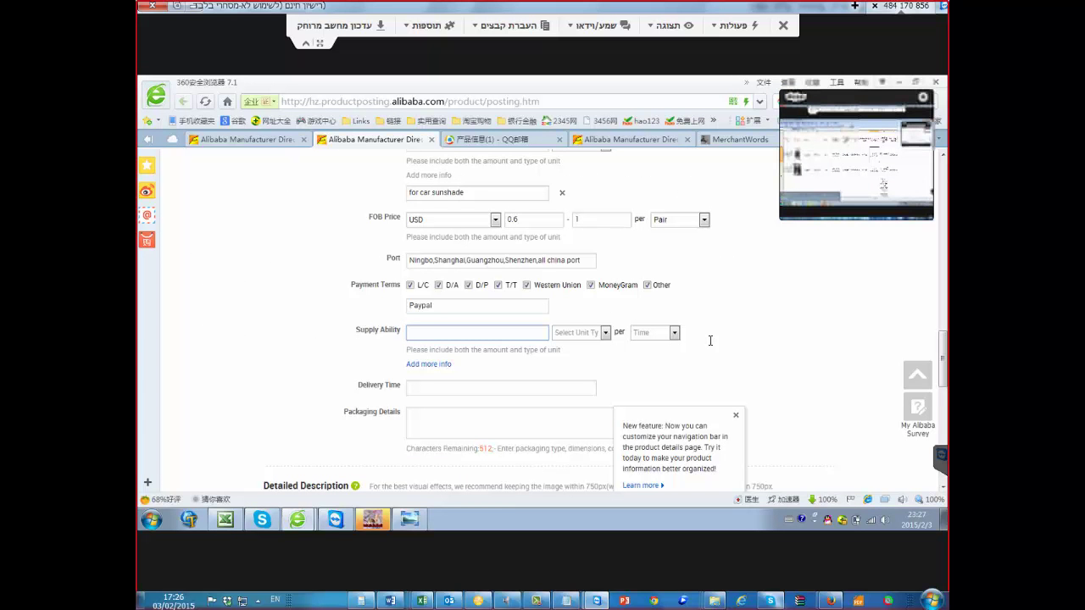
{"action": "type", "text": "5"}
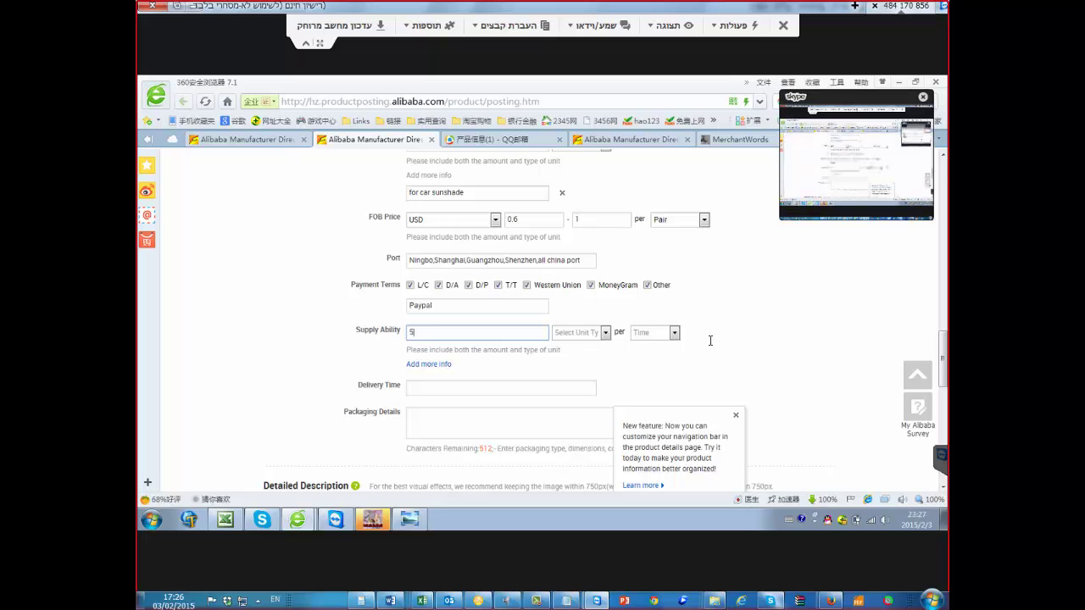
{"action": "type", "text": "00000"}
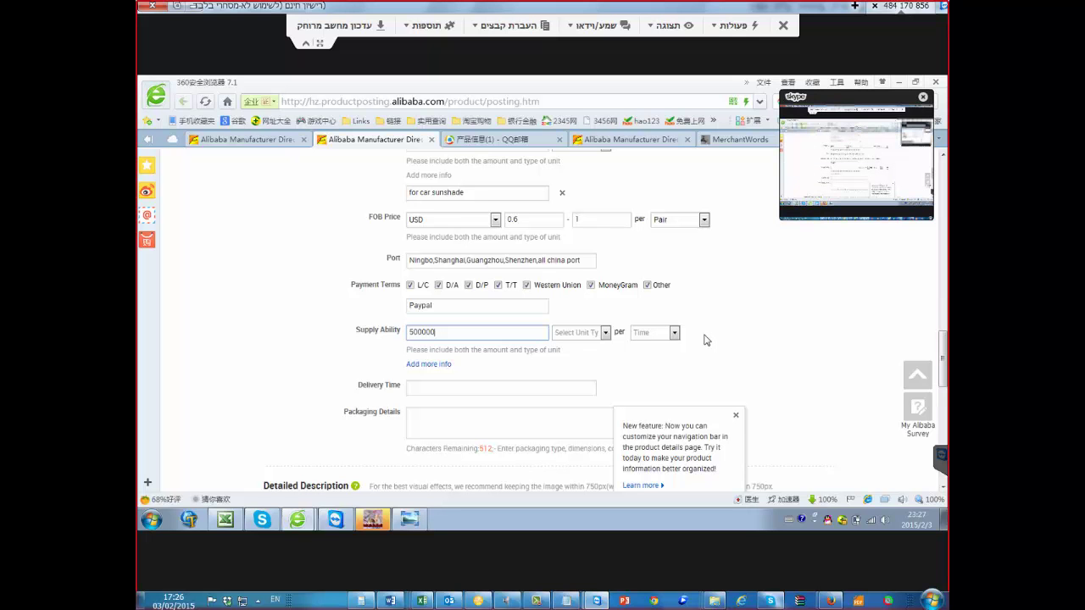
{"action": "key", "text": "BackSpace"}
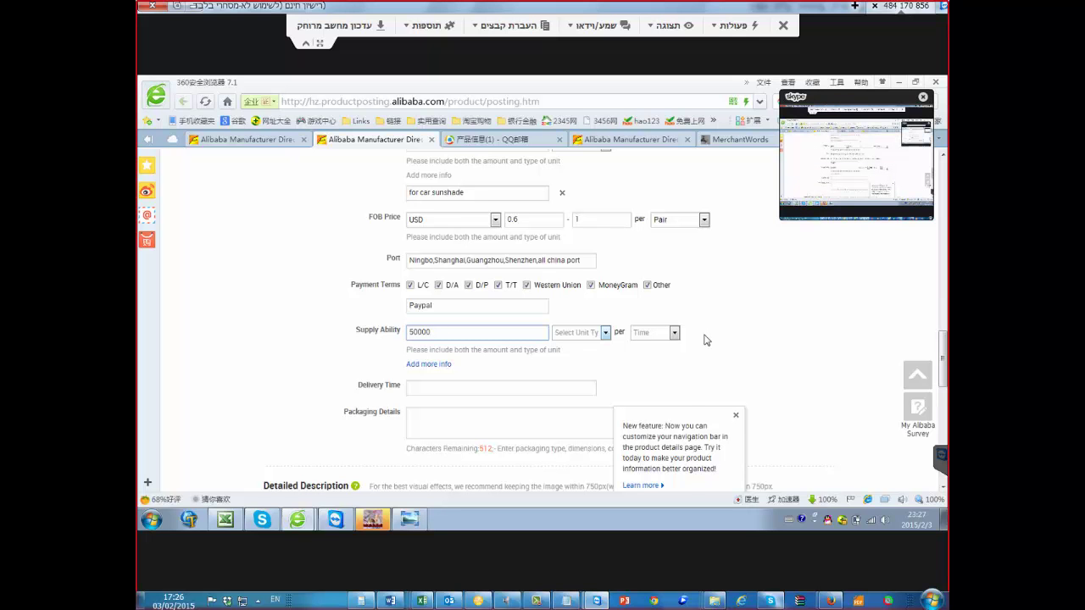
Set the Supply Ability unit type to Pair/Pairs
{"action": "left_click", "coordinate": [605, 332]}
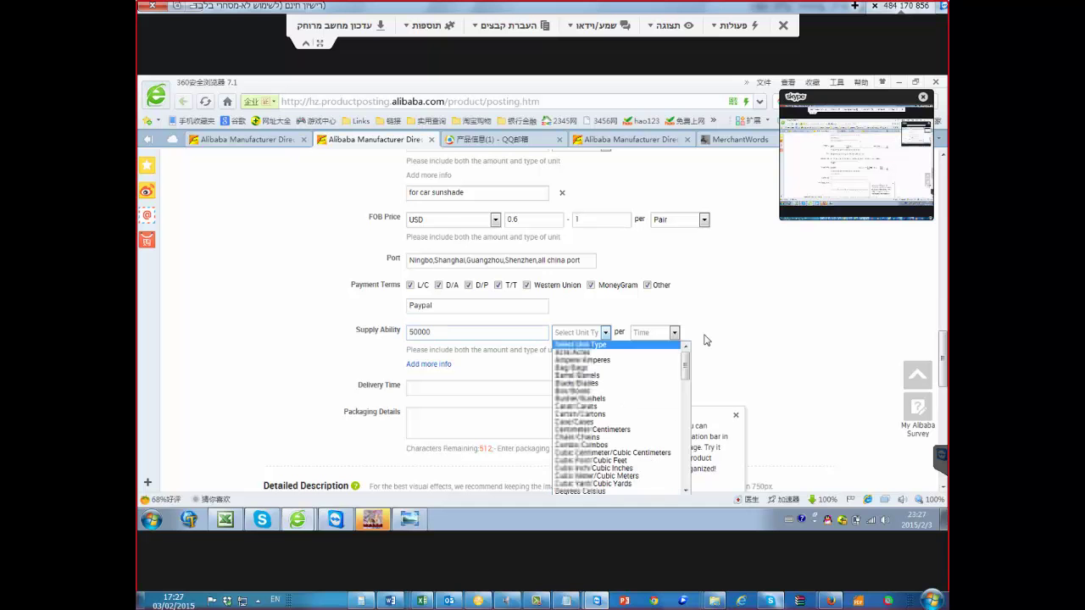
{"action": "key", "text": "Down"}
{"action": "key", "text": "Down"}
{"action": "key", "text": "Down"}
{"action": "key", "text": "Down"}
{"action": "scroll", "coordinate": [621, 419], "scroll_direction": "down", "scroll_amount": 20}
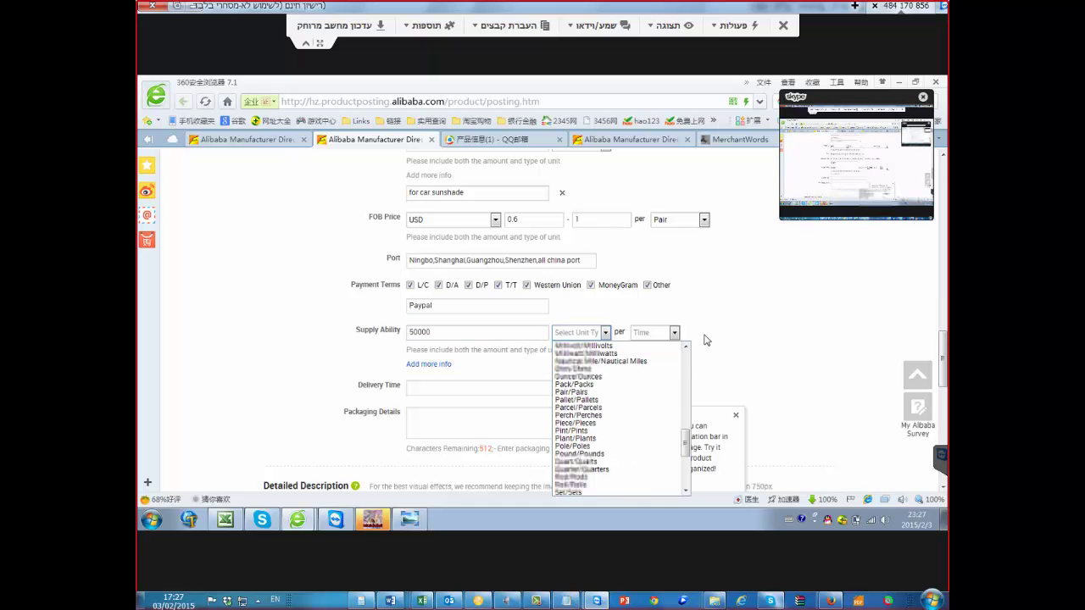
{"action": "key", "text": "Return"}
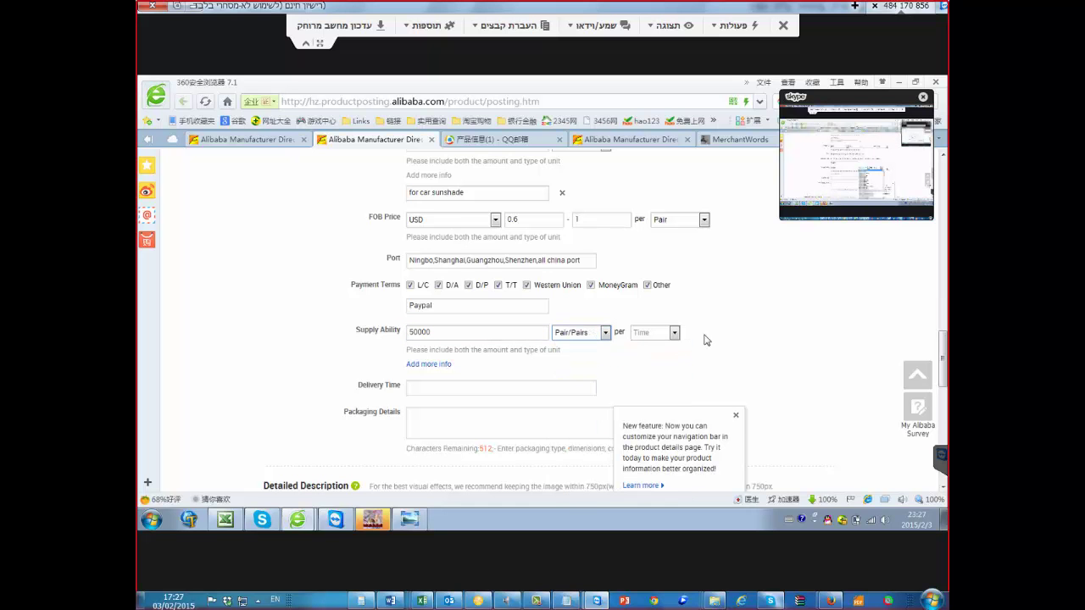
Change the Supply Ability amount to 500000 and set its time period to Week
{"action": "key", "text": "shift+Tab"}
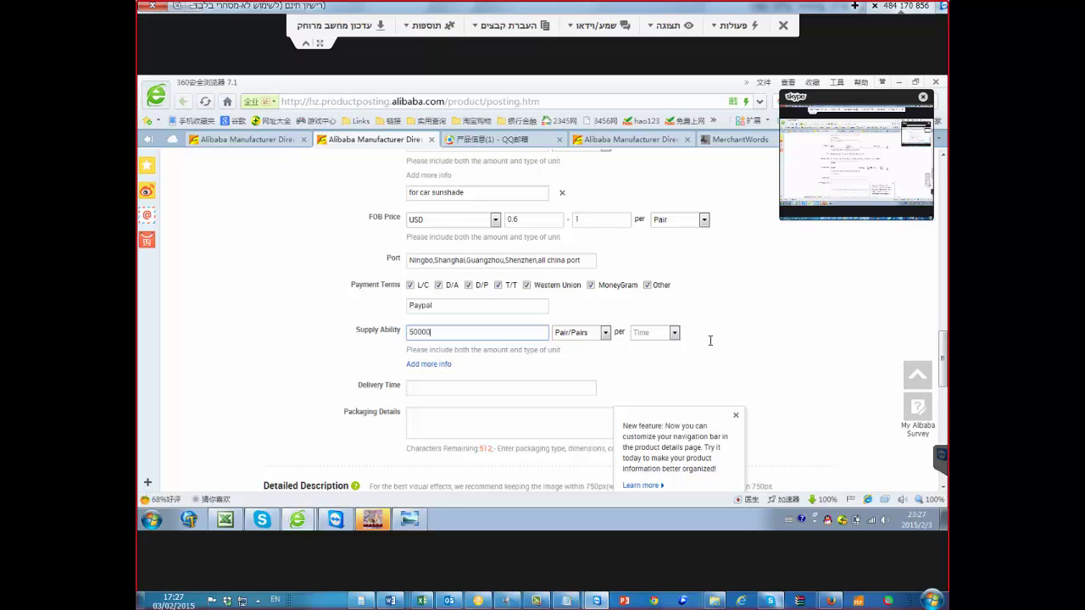
{"action": "type", "text": "0"}
{"action": "key", "text": "Tab"}
{"action": "key", "text": "Tab"}
{"action": "key", "text": "alt+Down"}
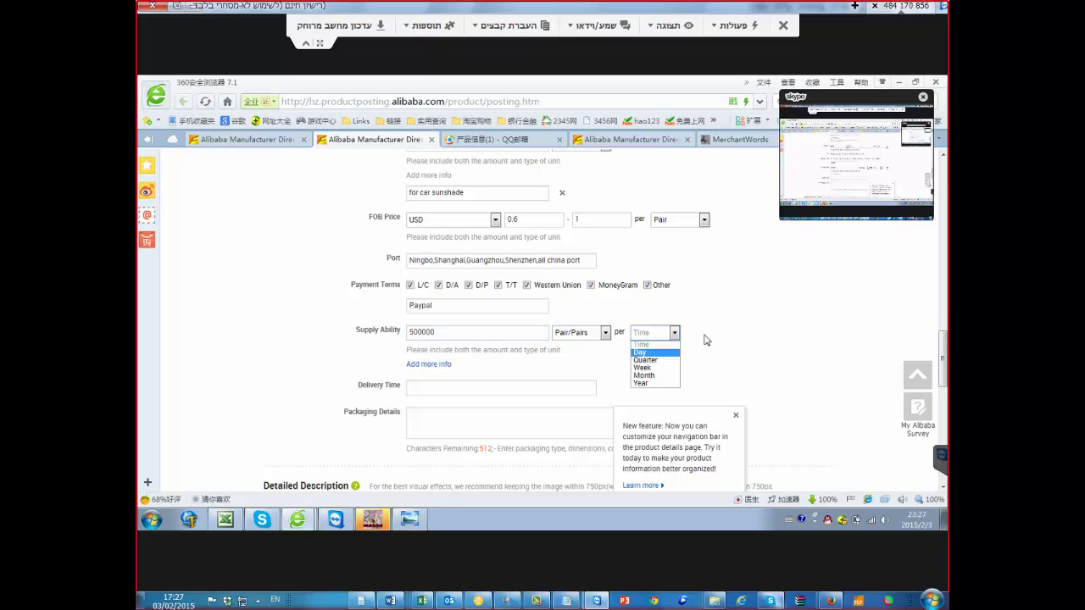
{"action": "key", "text": "Down"}
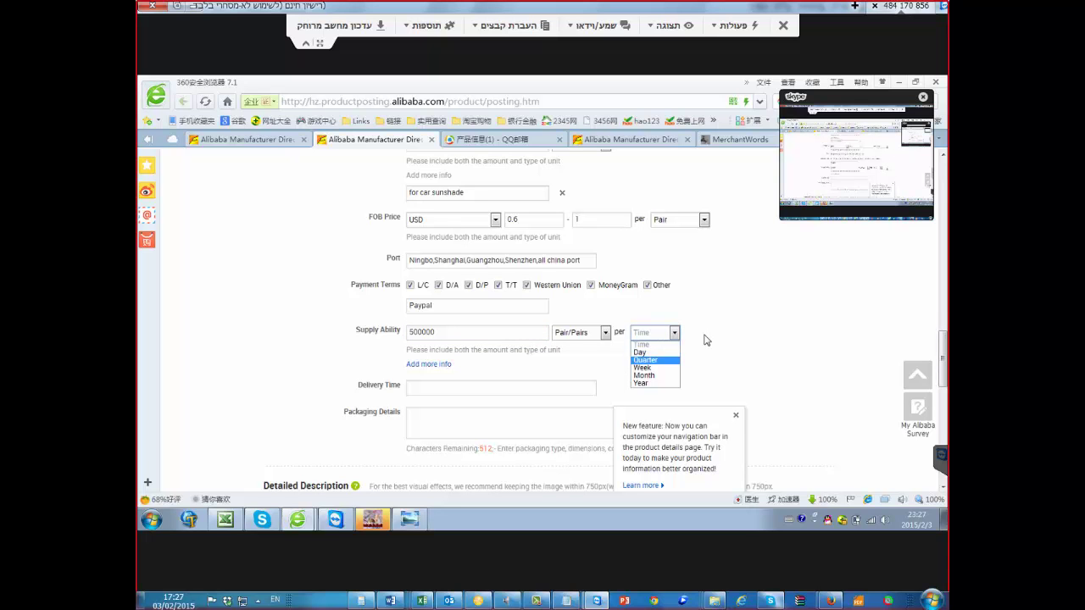
{"action": "key", "text": "Down"}
{"action": "key", "text": "Return"}
Add an extra info field to Supply Ability and fill it with "for car sunshade", as in the Min. Order Quantity section
{"action": "scroll", "coordinate": [704, 340], "scroll_direction": "down", "scroll_amount": 1}
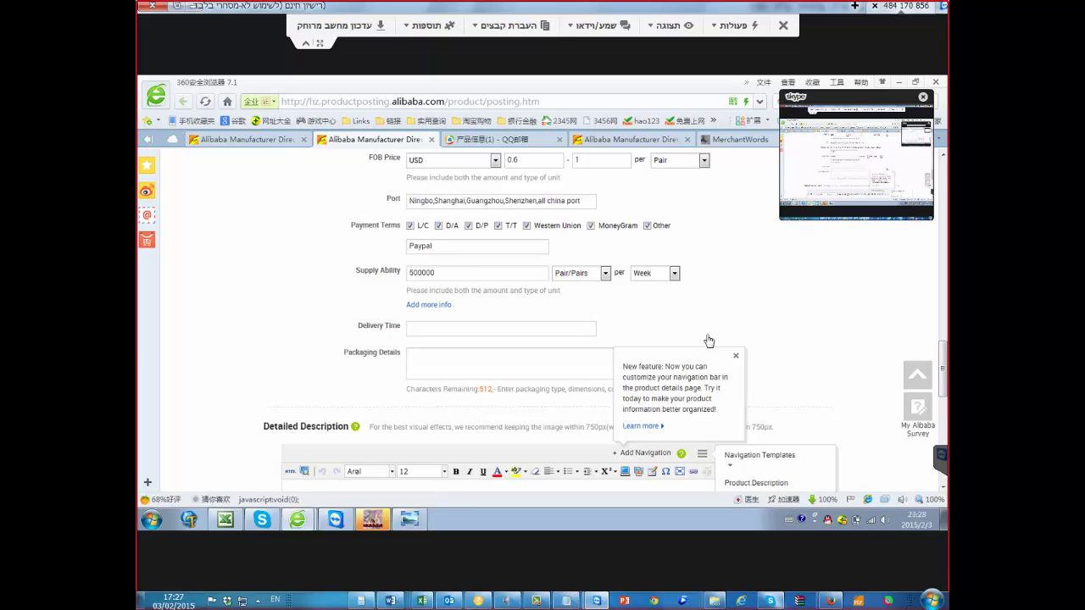
{"action": "left_click", "coordinate": [708, 339]}
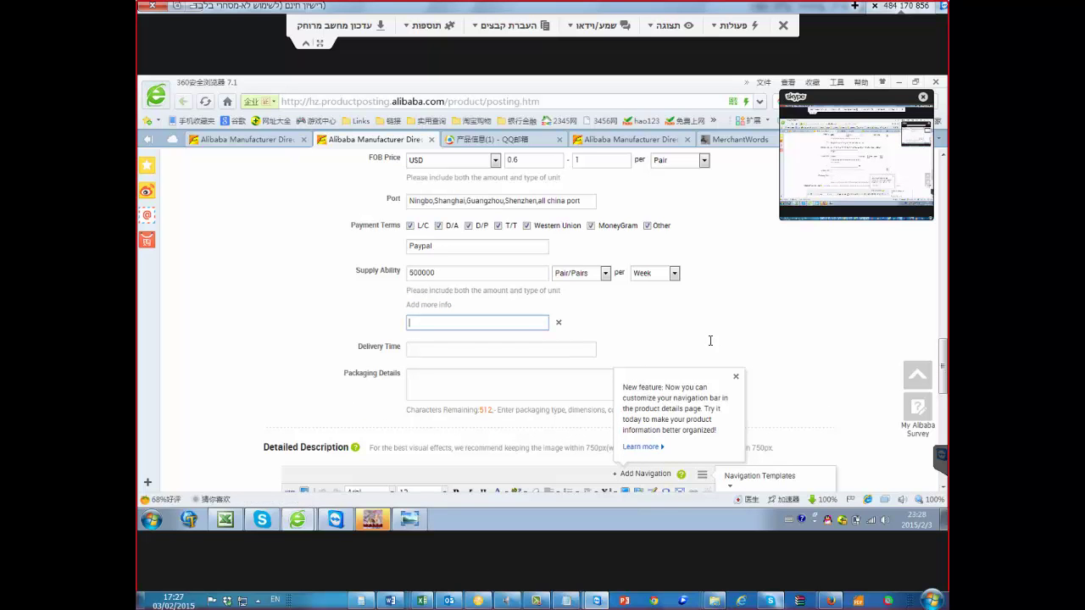
{"action": "scroll", "coordinate": [710, 339], "scroll_direction": "up", "scroll_amount": 2}
{"action": "scroll", "coordinate": [711, 341], "scroll_direction": "up", "scroll_amount": 1}
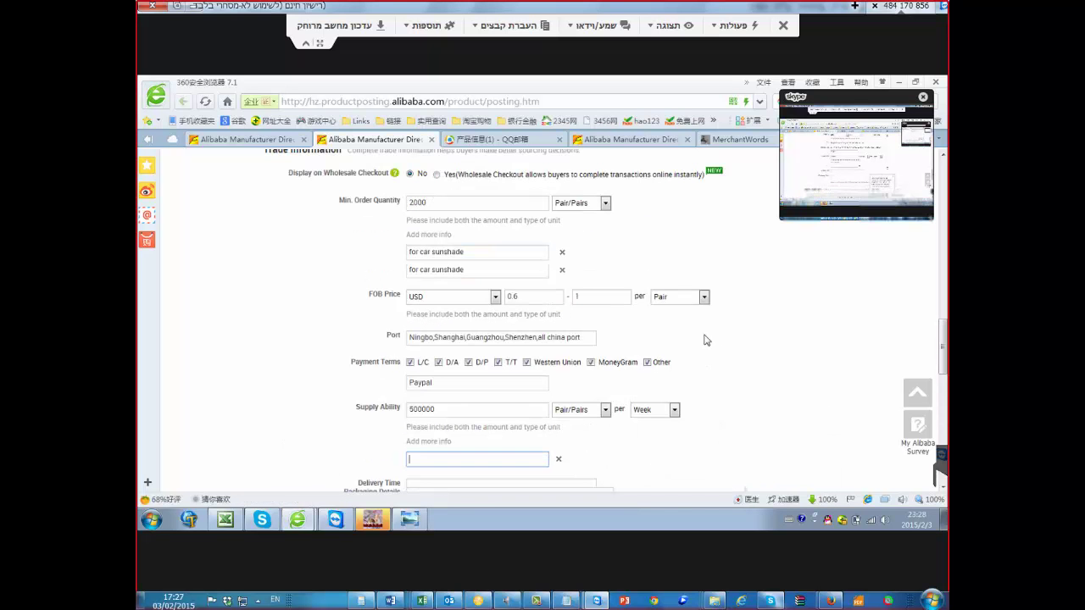
{"action": "scroll", "coordinate": [705, 339], "scroll_direction": "down", "scroll_amount": 1}
{"action": "scroll", "coordinate": [711, 341], "scroll_direction": "up", "scroll_amount": 1}
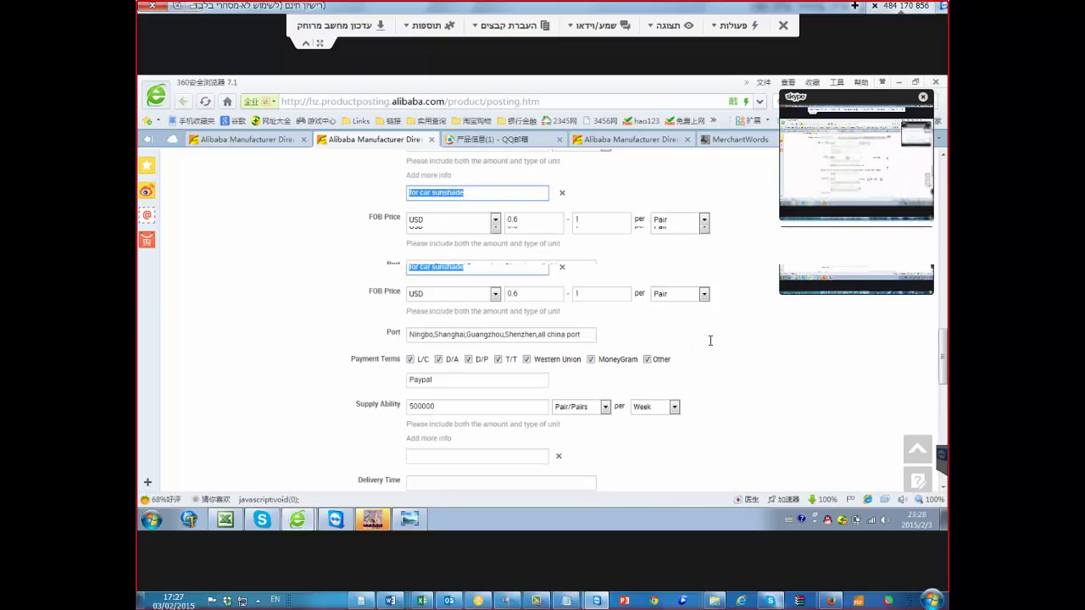
{"action": "scroll", "coordinate": [710, 341], "scroll_direction": "down", "scroll_amount": 2}
{"action": "type", "text": "for car sunshade"}
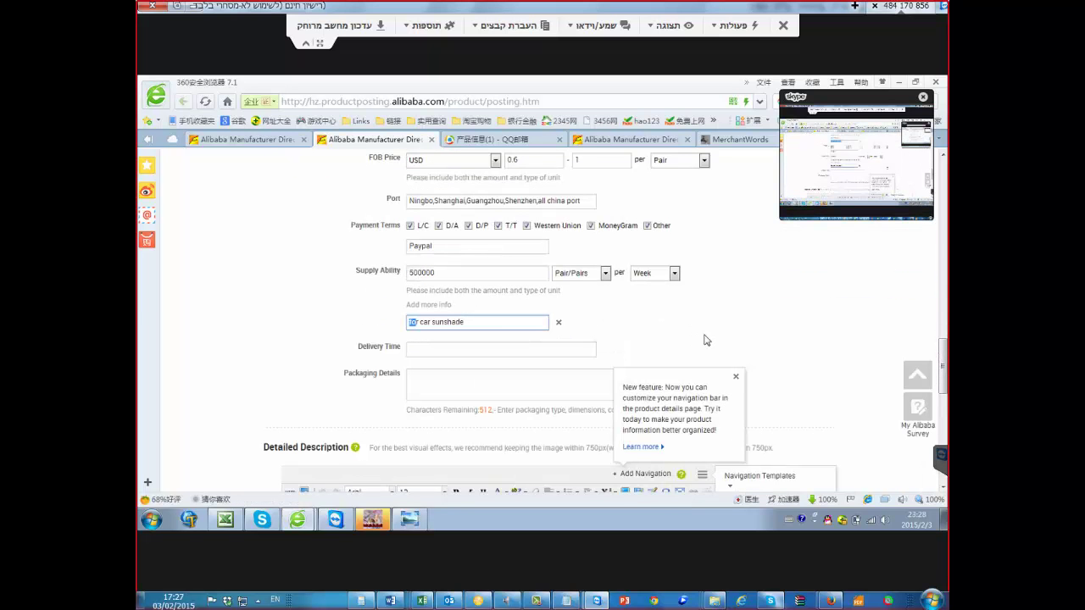
{"action": "key", "text": "Tab"}
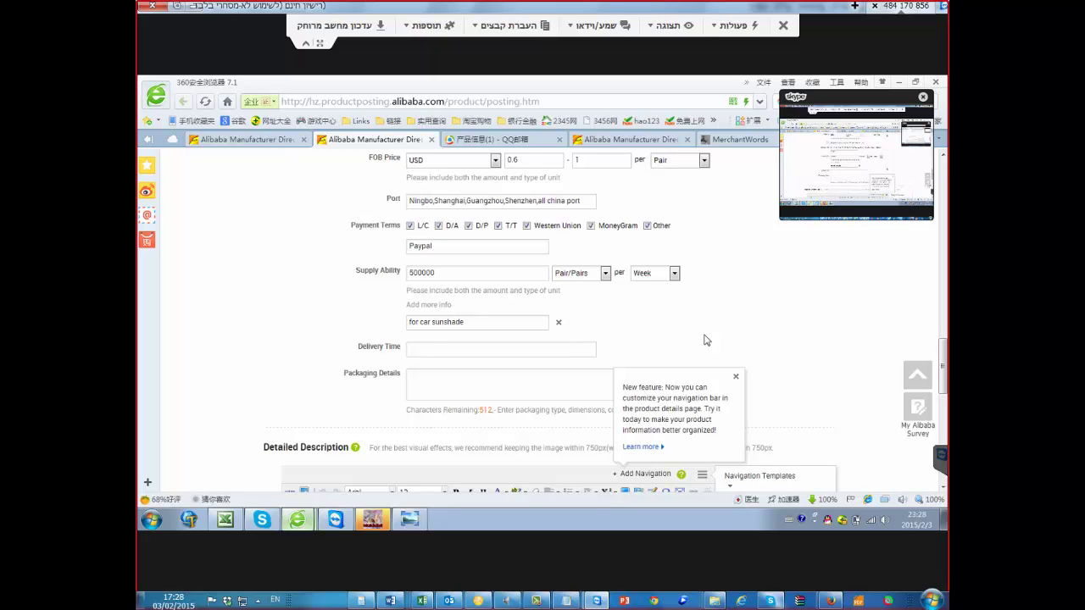
Enter "10-30 days depending on the quantity ordered" as the Delivery Time
{"action": "left_click", "coordinate": [579, 353]}
{"action": "type", "text": "10-30 days "}
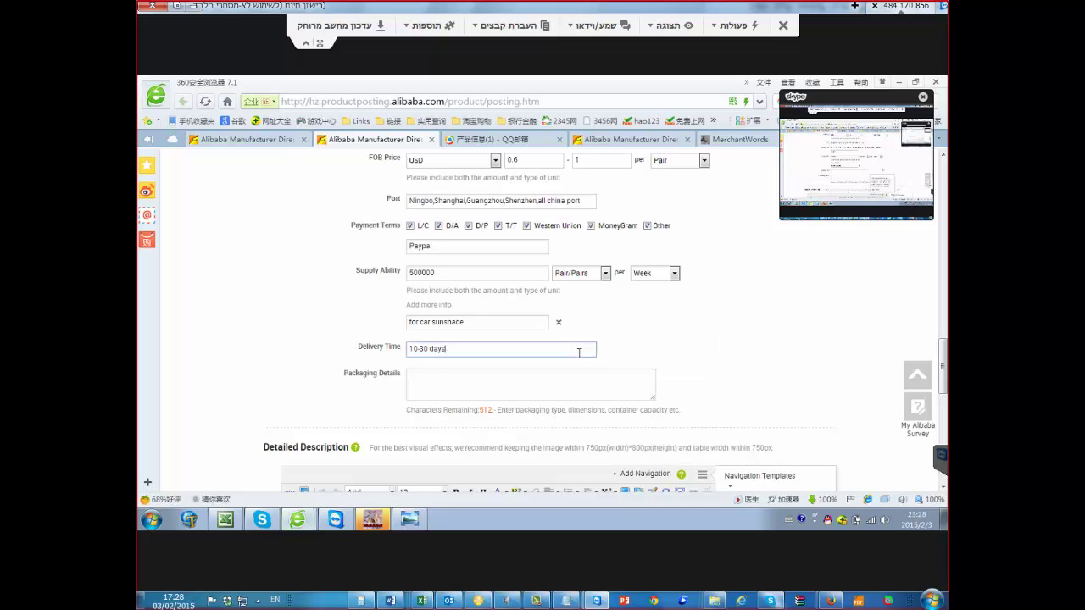
{"action": "type", "text": "depending t"}
{"action": "key", "text": "BackSpace"}
{"action": "type", "text": "on "}
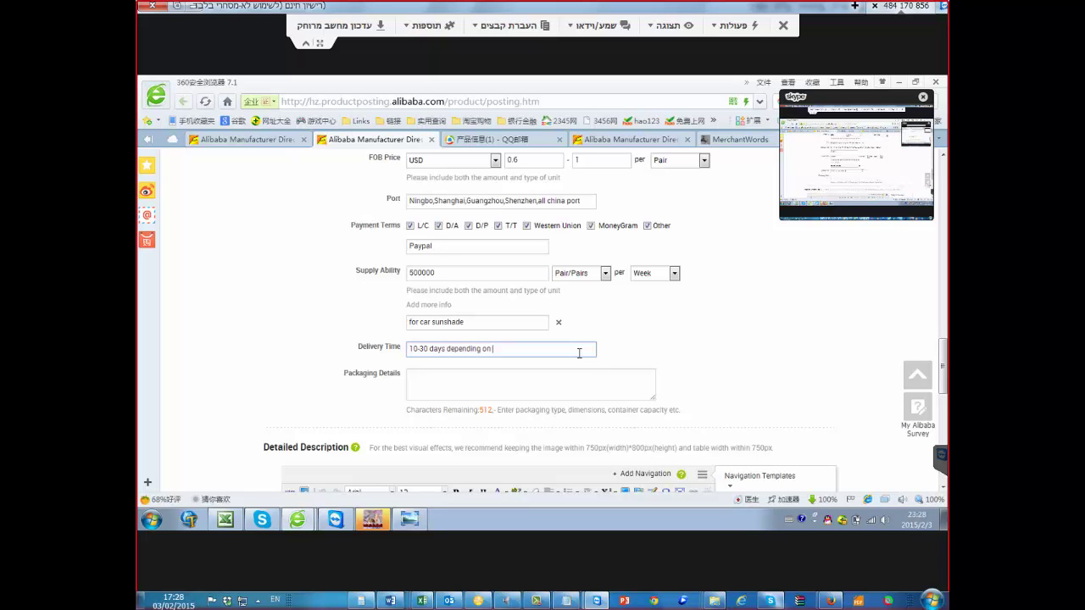
{"action": "type", "text": "the quantity orde"}
{"action": "key", "text": "BackSpace"}
{"action": "type", "text": "ed"}
{"action": "key", "text": "BackSpace"}
{"action": "key", "text": "BackSpace"}
{"action": "type", "text": "red"}
{"action": "key", "text": "Tab"}
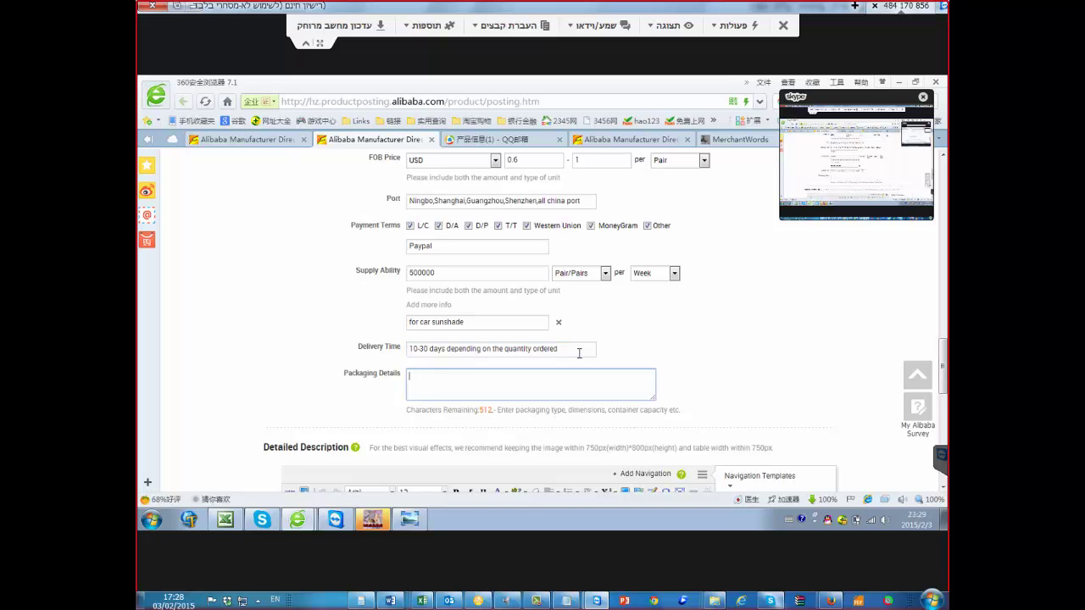
Switch to the product list in Excel, check the nylon side sunshade's carton size and copy its quantity per carton
{"action": "left_click_drag", "start_coordinate": [401, 373], "coordinate": [344, 373]}
{"action": "left_click", "coordinate": [225, 518]}
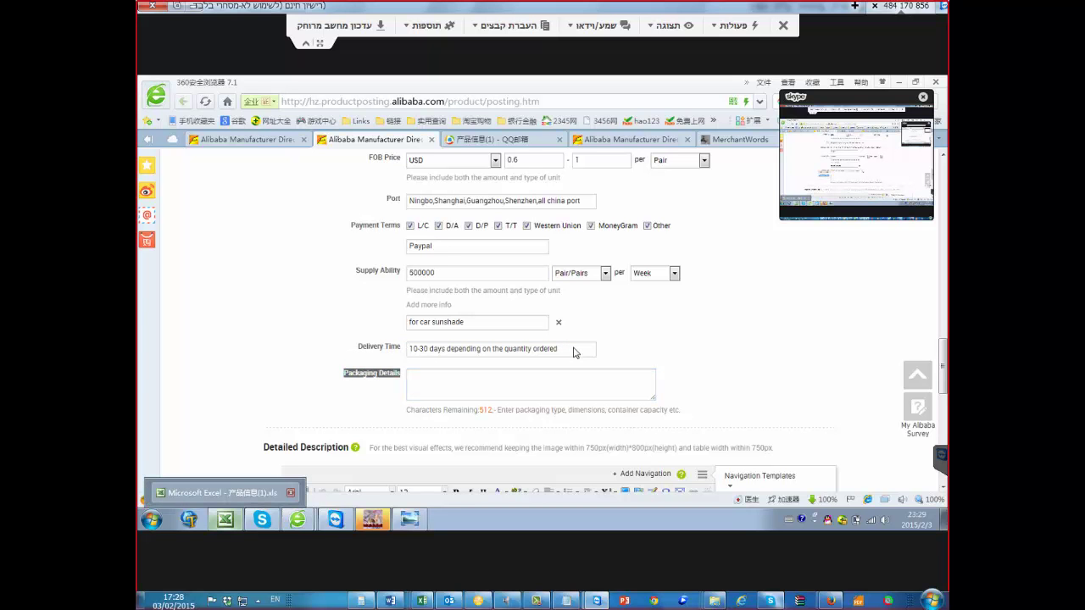
{"action": "key", "text": "alt+Tab"}
{"action": "key", "text": "Escape"}
{"action": "key", "text": "Up"}
{"action": "key", "text": "Left"}
{"action": "key", "text": "Left"}
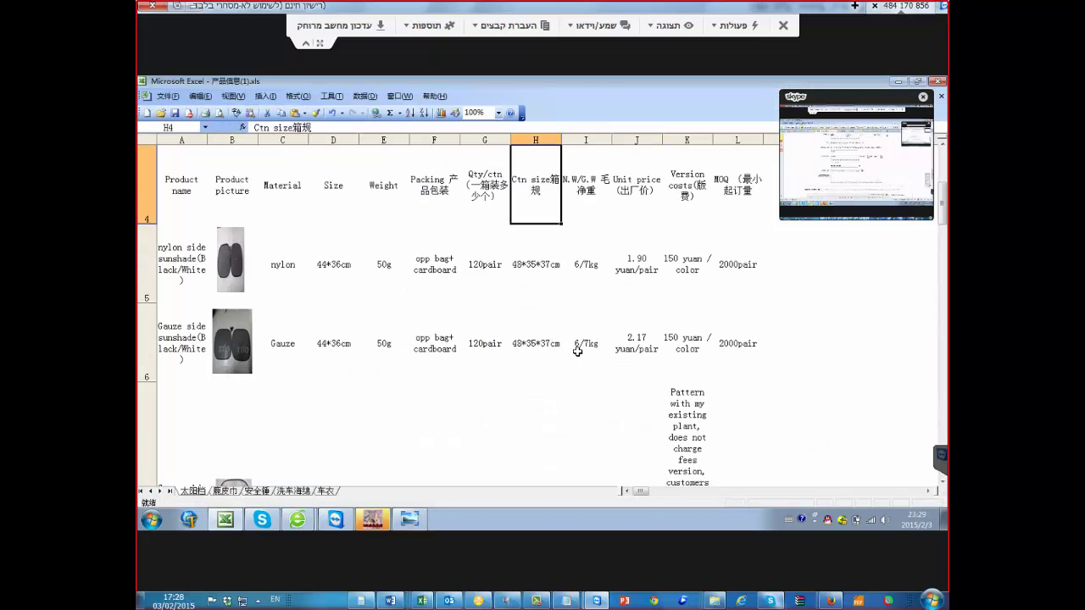
{"action": "key", "text": "Left"}
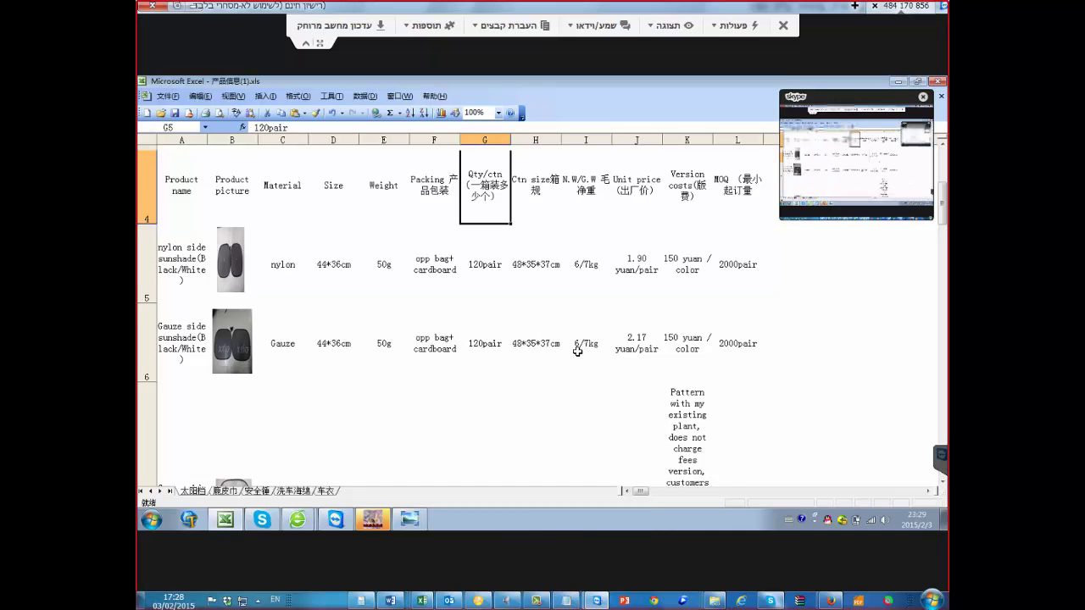
{"action": "key", "text": "Down"}
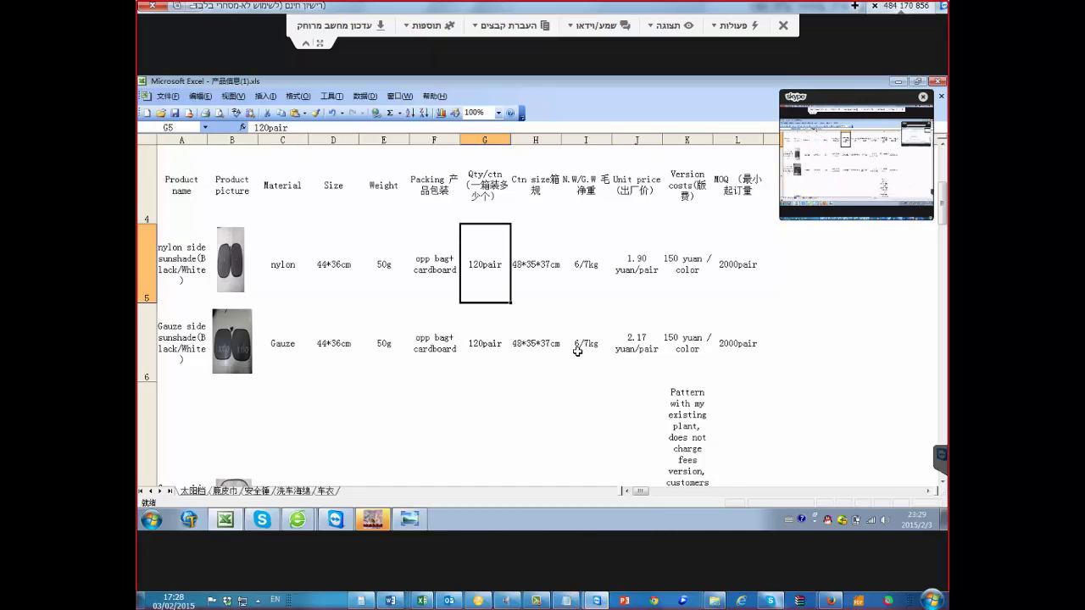
{"action": "key", "text": "Right"}
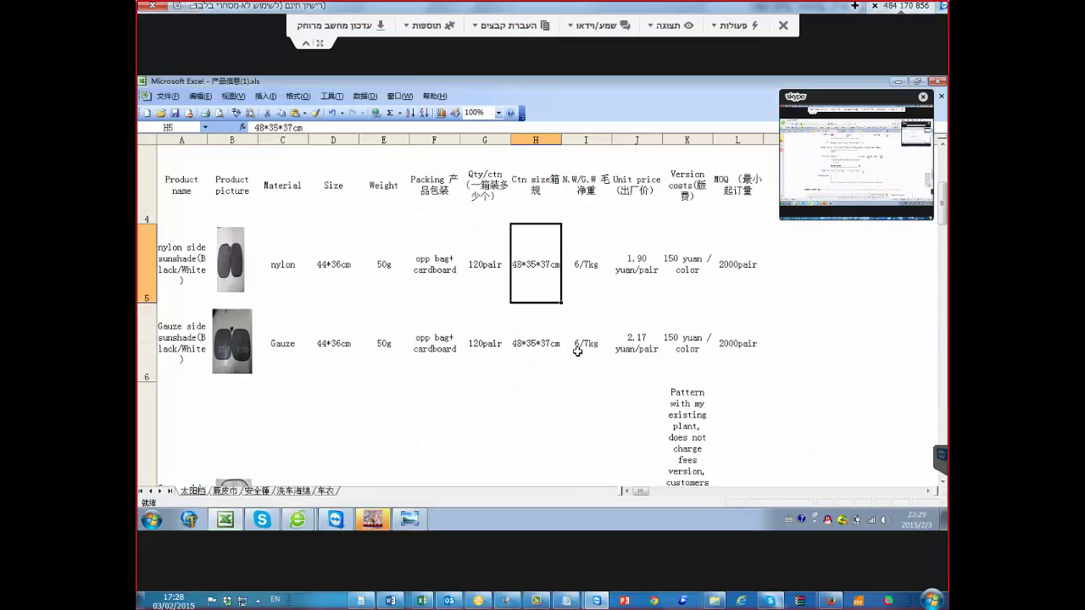
{"action": "key", "text": "Left"}
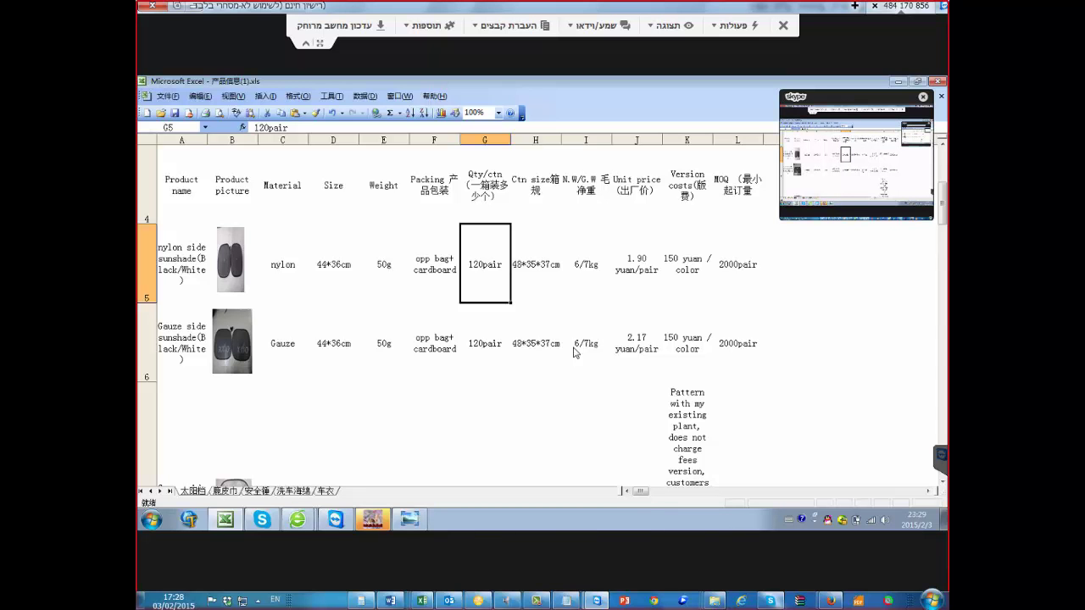
{"action": "key", "text": "ctrl+c"}
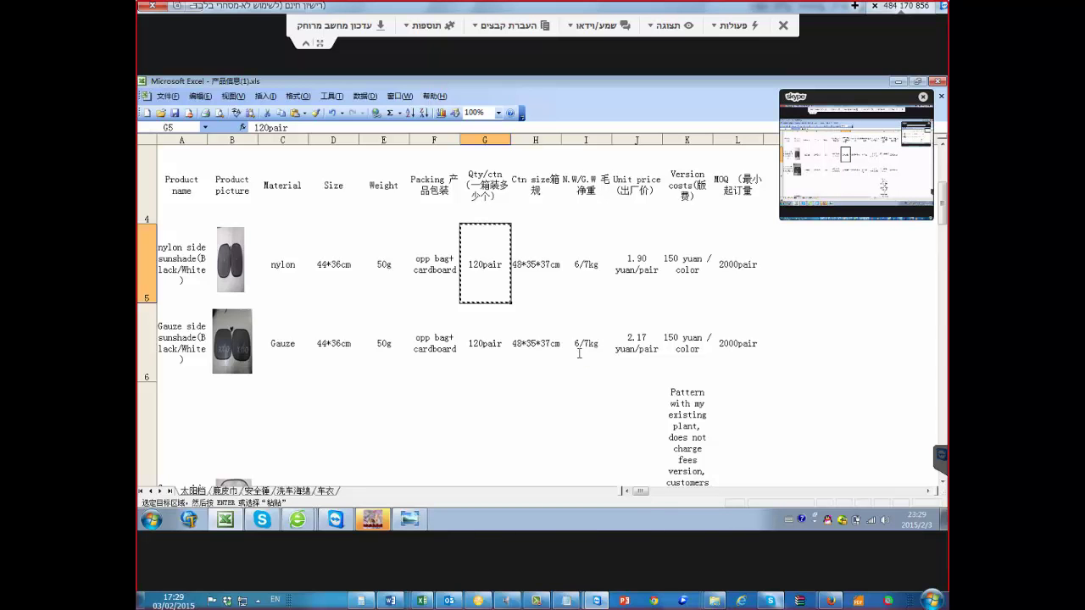
Check the nylon side sunshade's packing type in the Excel product list and return to the Alibaba form
{"action": "key", "text": "alt+Tab"}
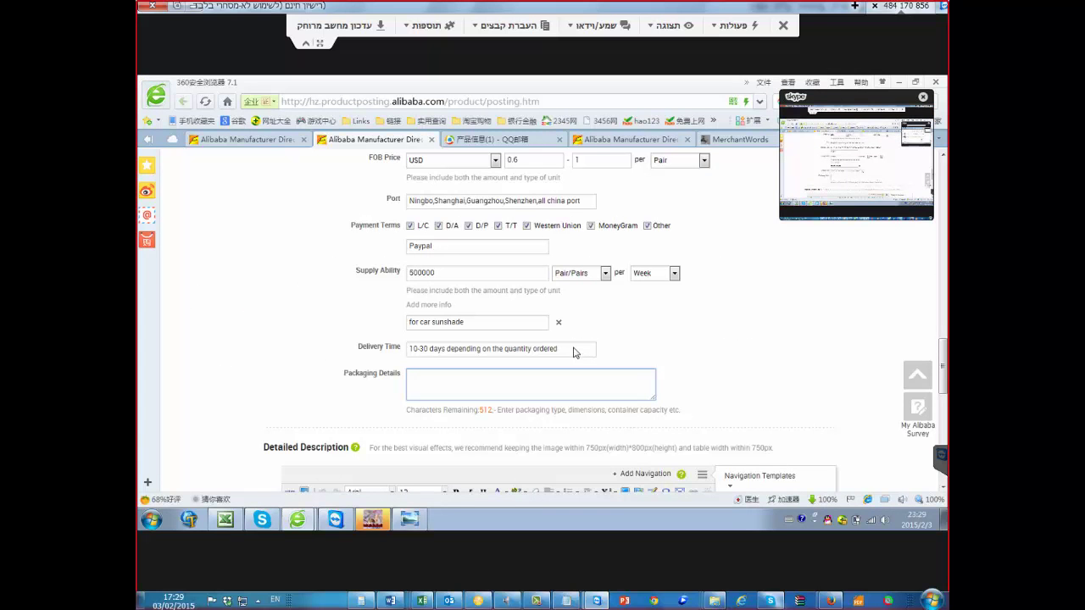
{"action": "key", "text": "alt+Tab"}
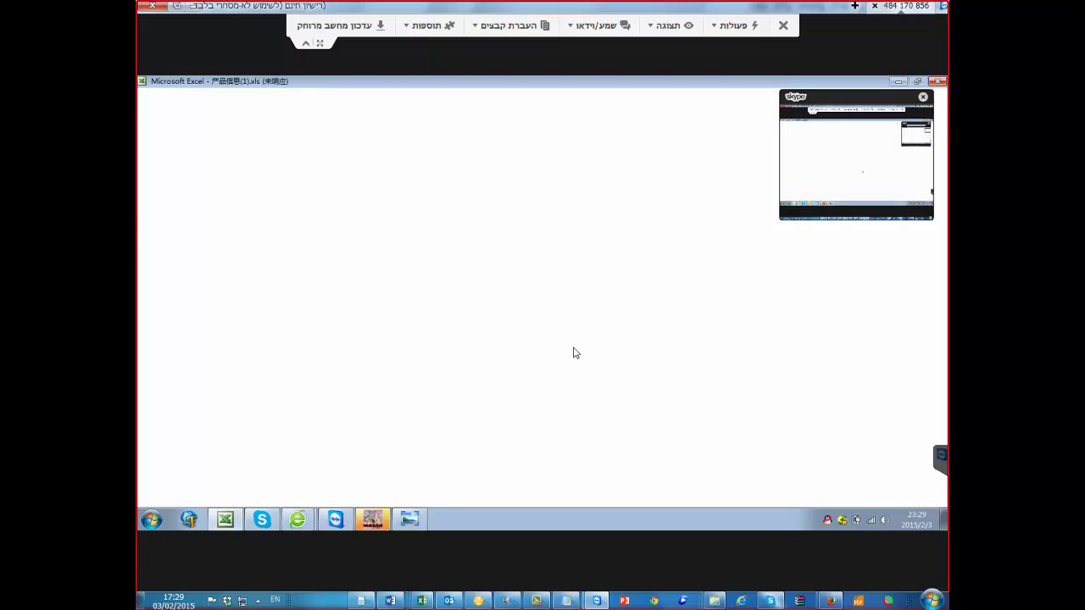
{"action": "key", "text": "alt+Tab"}
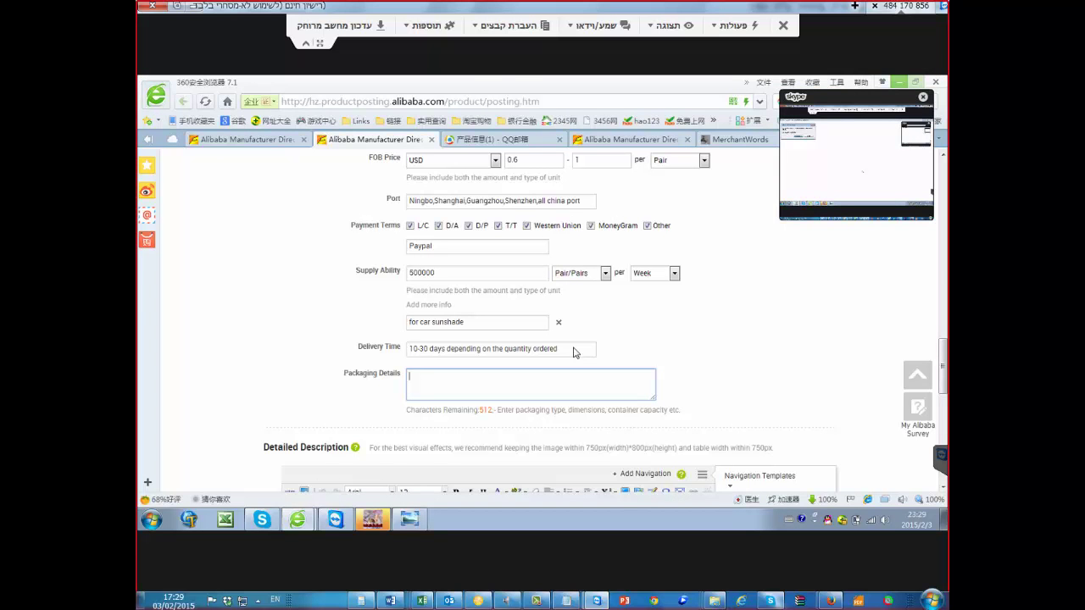
{"action": "key", "text": "alt+Tab"}
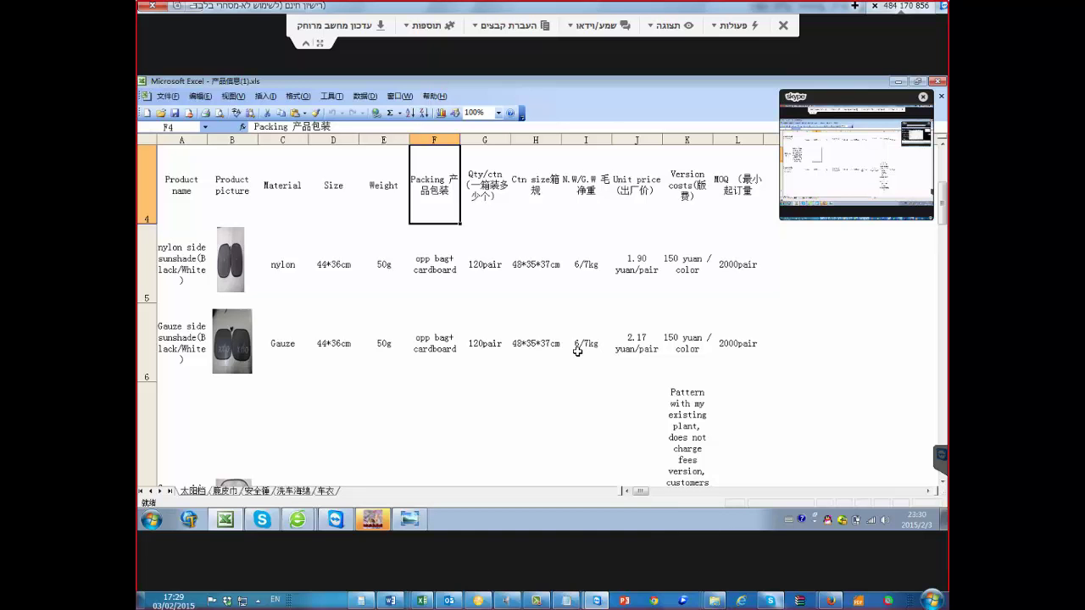
{"action": "key", "text": "Down"}
{"action": "key", "text": "alt+Tab"}
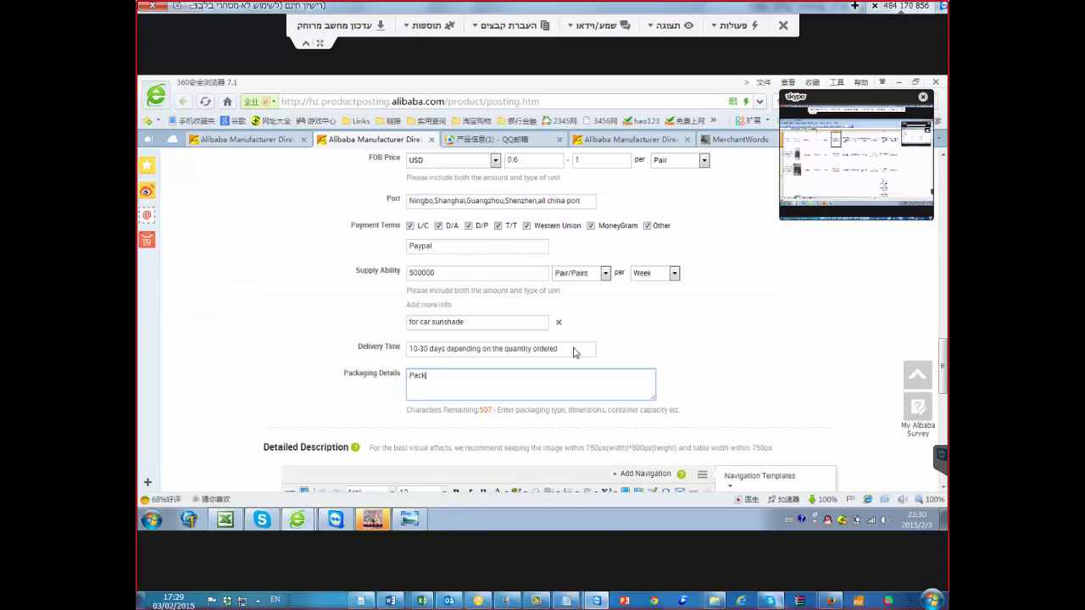
Replace the started Packaging Details text with "Opp bag" followed by "cardboard"
{"action": "key", "text": "BackSpace"}
{"action": "key", "text": "BackSpace"}
{"action": "key", "text": "BackSpace"}
{"action": "key", "text": "BackSpace"}
{"action": "type", "text": "Opp bag"}
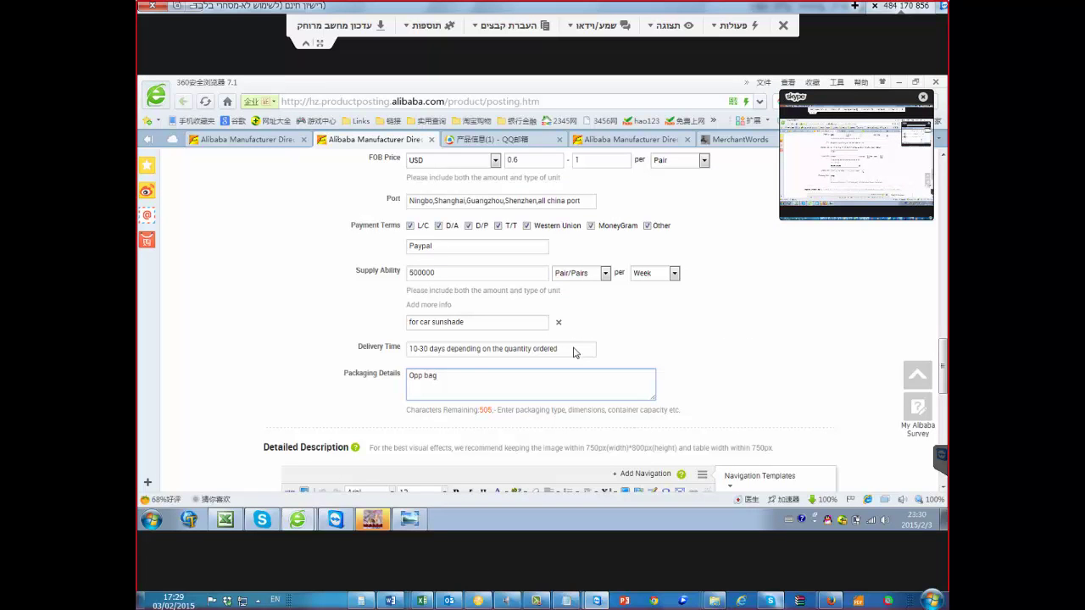
{"action": "type", "text": " _,"}
{"action": "type", "text": " cardboard"}
{"action": "key", "text": "BackSpace"}
Put the label "Default Packaging:" in front of the packaging text
{"action": "type", "text": "eaa"}
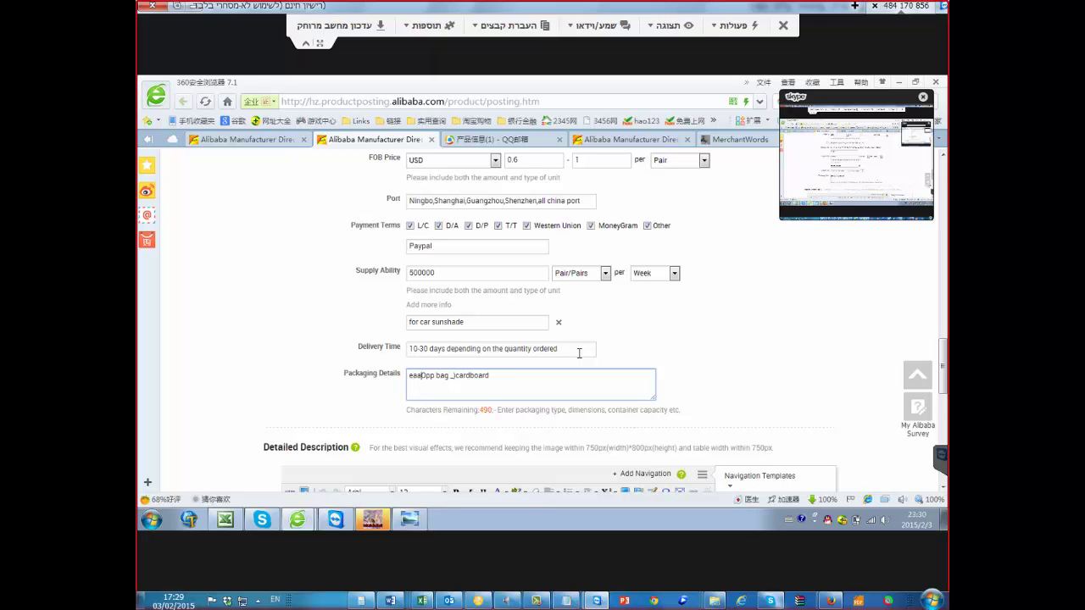
{"action": "type", "text": "u"}
{"action": "key", "text": "BackSpace"}
{"action": "key", "text": "BackSpace"}
{"action": "key", "text": "BackSpace"}
{"action": "key", "text": "BackSpace"}
{"action": "key", "text": "BackSpace"}
{"action": "type", "text": "Default Pack"}
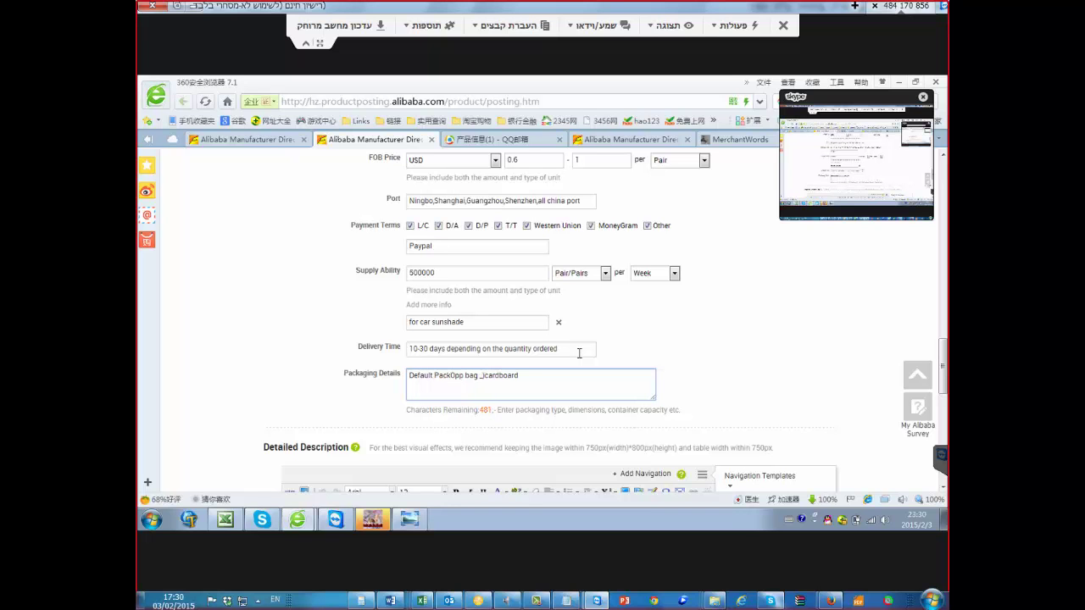
{"action": "type", "text": "aging:"}
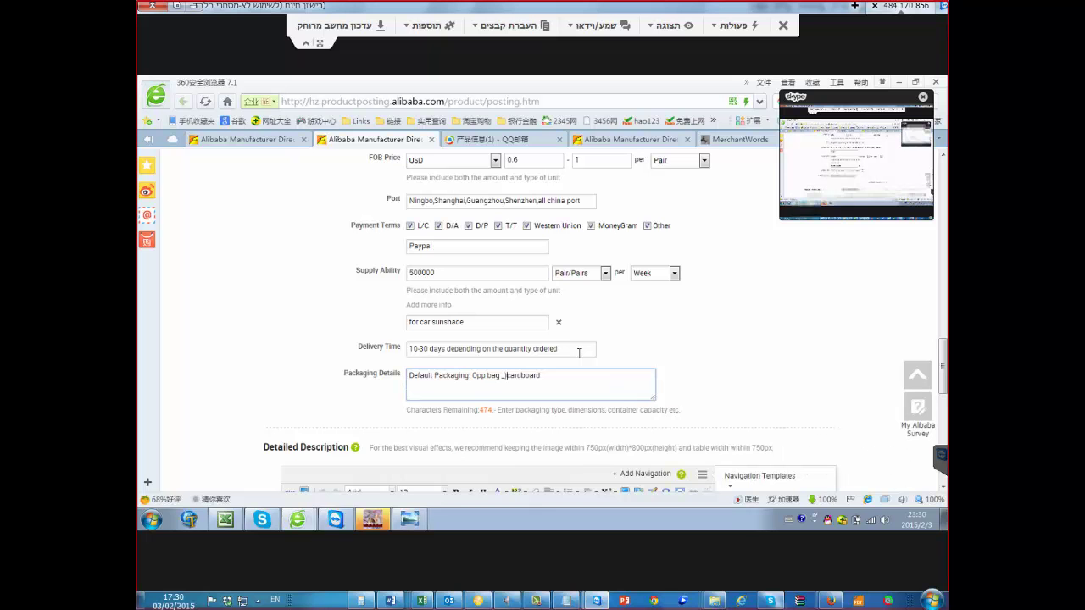
Join "Opp bag" and "cardboard" with a plus sign and append "(Pptional)" to the packaging line
{"action": "key", "text": "BackSpace"}
{"action": "key", "text": "BackSpace"}
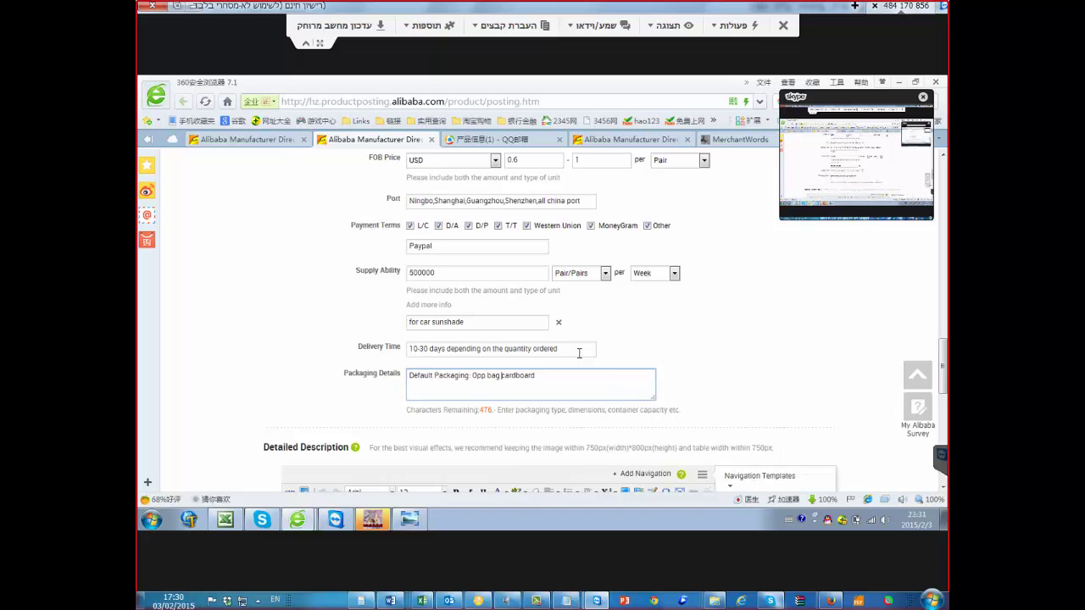
{"action": "type", "text": "+"}
{"action": "key", "text": "End"}
{"action": "type", "text": "(ptional"}
{"action": "key", "text": "Left"}
{"action": "key", "text": "Left"}
{"action": "key", "text": "Left"}
{"action": "key", "text": "Left"}
{"action": "type", "text": "o"}
{"action": "key", "text": "BackSpace"}
{"action": "type", "text": "P"}
{"action": "key", "text": "Left"}
{"action": "key", "text": "Left"}
{"action": "key", "text": "Left"}
{"action": "key", "text": "Left"}
{"action": "key", "text": "Left"}
{"action": "key", "text": "Left"}
{"action": "key", "text": "Left"}
{"action": "key", "text": "Left"}
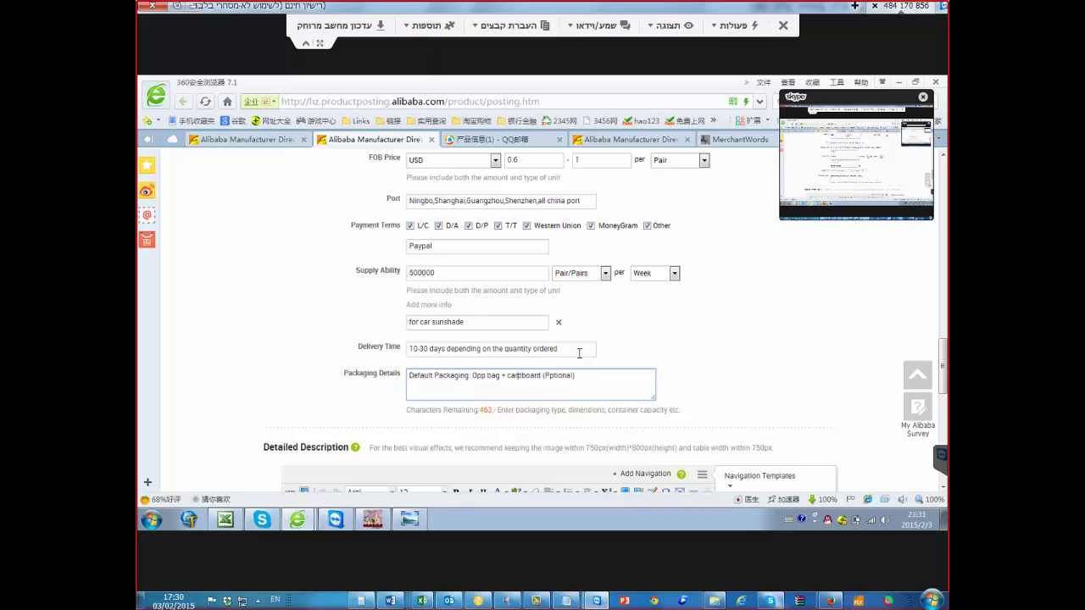
{"action": "key", "text": "Left"}
{"action": "key", "text": "Left"}
Add a second Packaging Details line reading "WE CAN ADJUST THE PACKGING AS PER YOUR REQUEST JUST ASK OUR REPRESENITIVE."
{"action": "type", "text": "S"}
{"action": "key", "text": "BackSpace"}
{"action": "type", "text": "WE CAN ADJUST THE"}
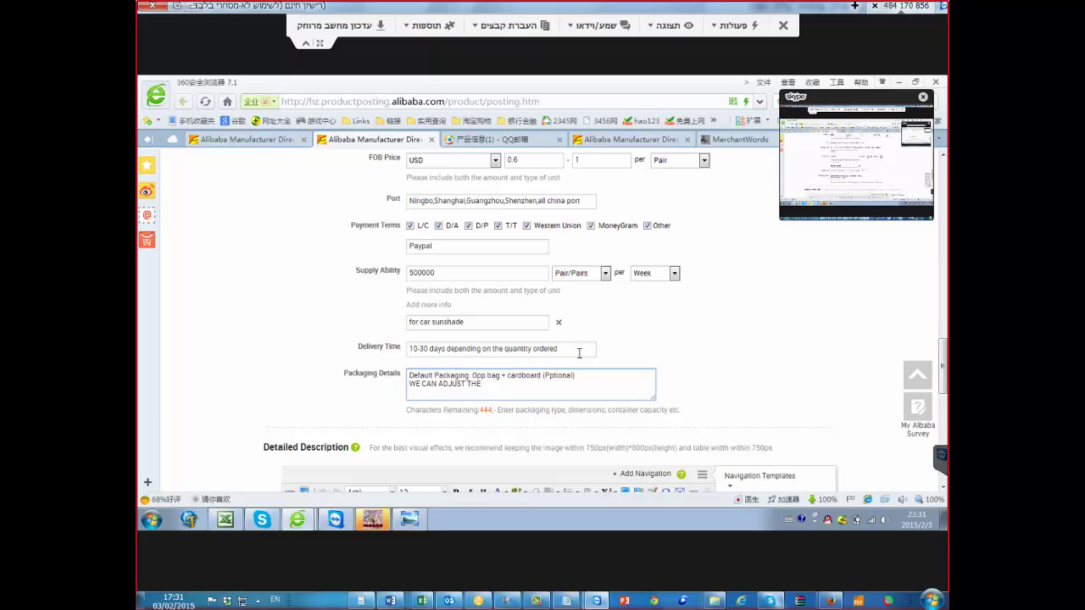
{"action": "type", "text": "PACKGIN"}
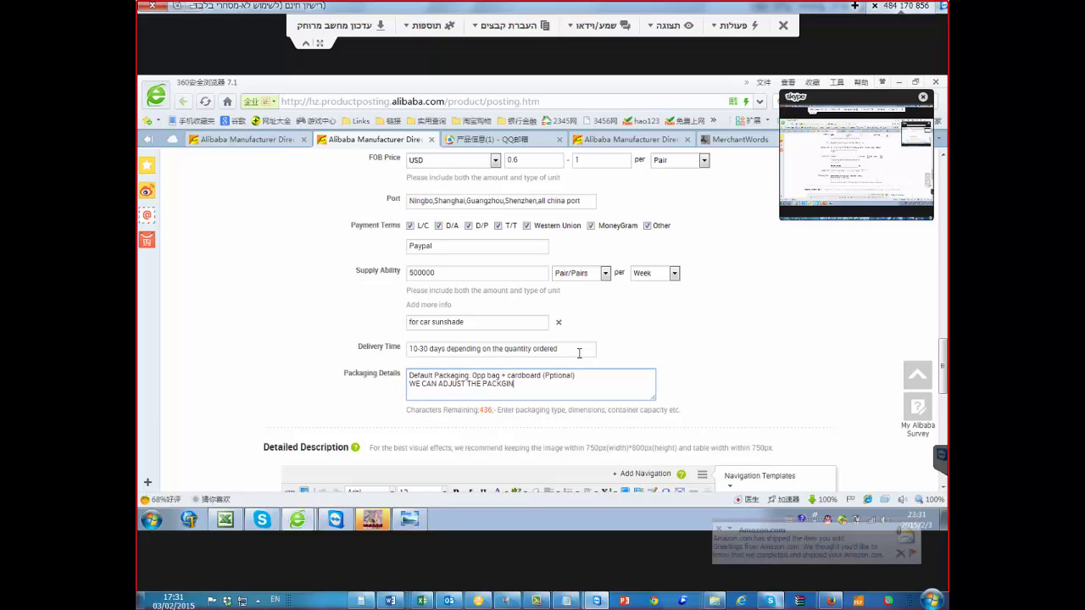
{"action": "type", "text": "G AS PER YOU"}
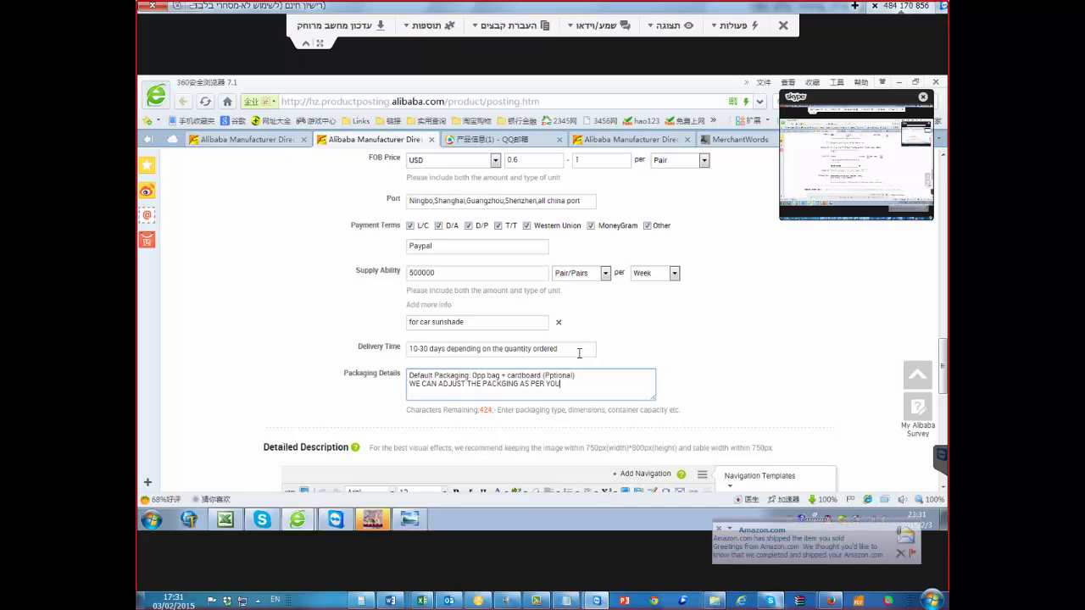
{"action": "type", "text": "R REQUEST"}
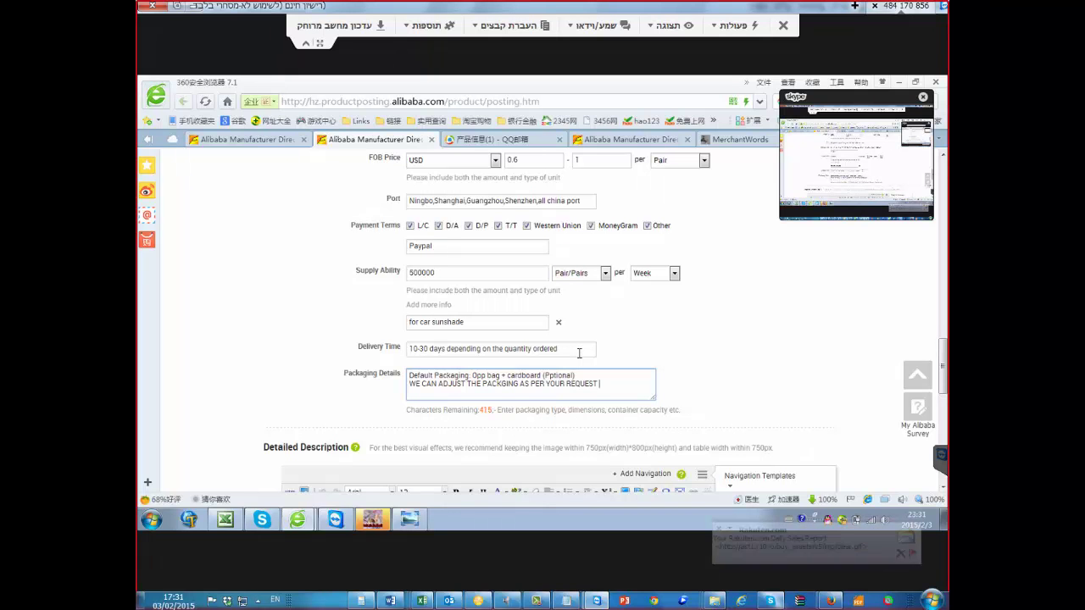
{"action": "type", "text": " JUST ASK O"}
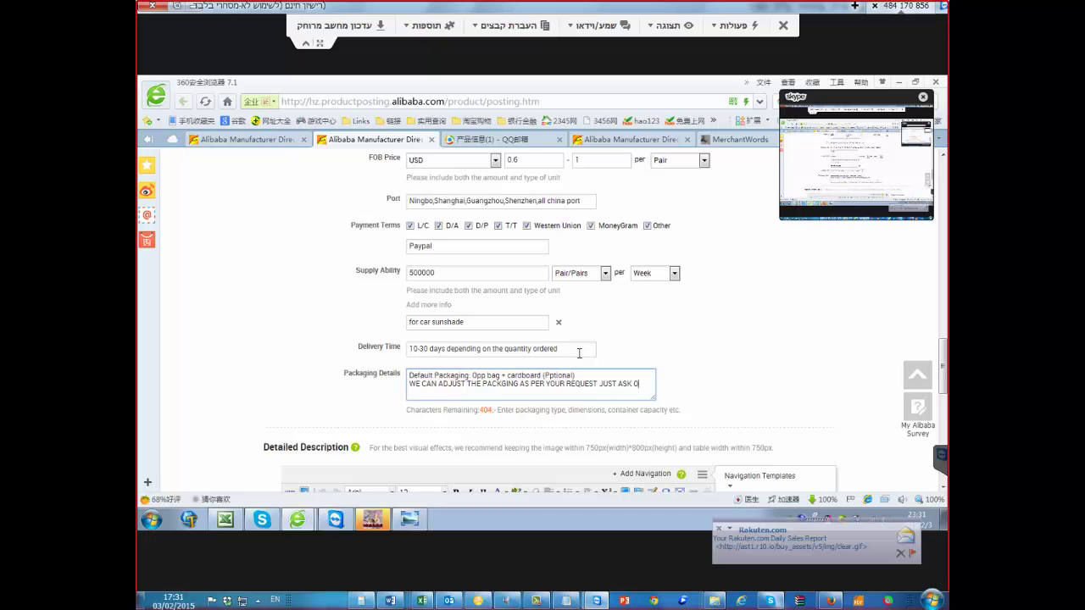
{"action": "type", "text": "UR REPRESEN"}
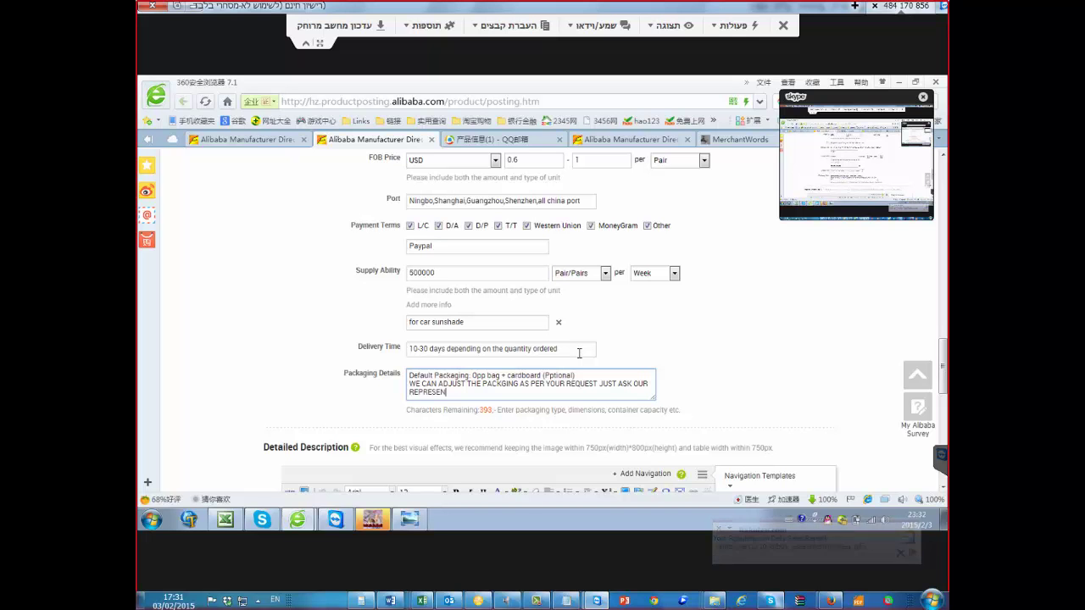
{"action": "type", "text": "ITIVE."}
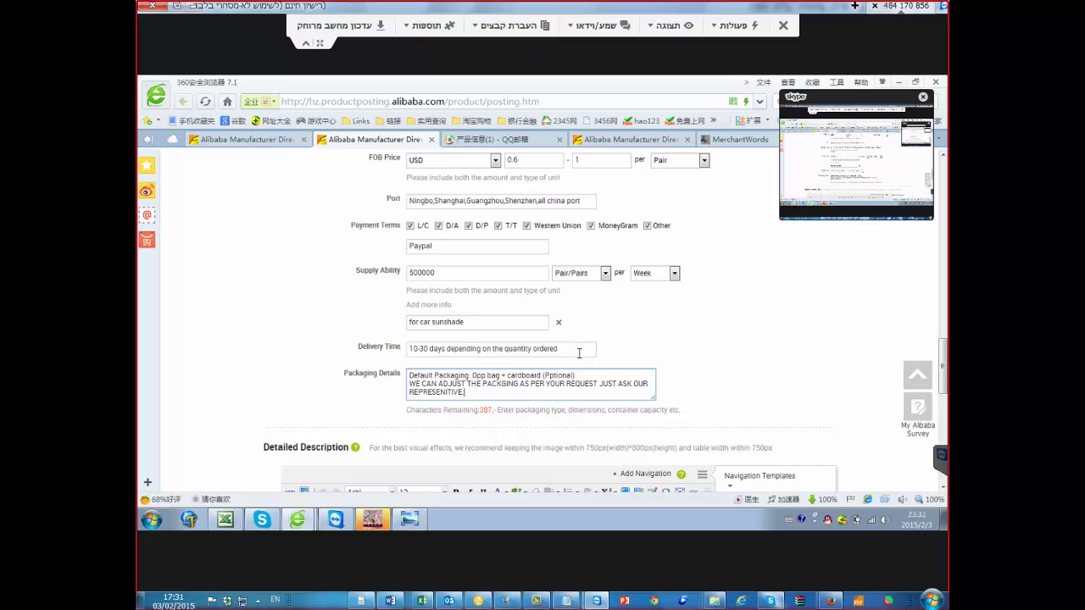
Check the carton quantity, carton size and net/gross weight columns in the Excel product list and return to the Alibaba form
{"action": "left_click", "coordinate": [574, 376]}
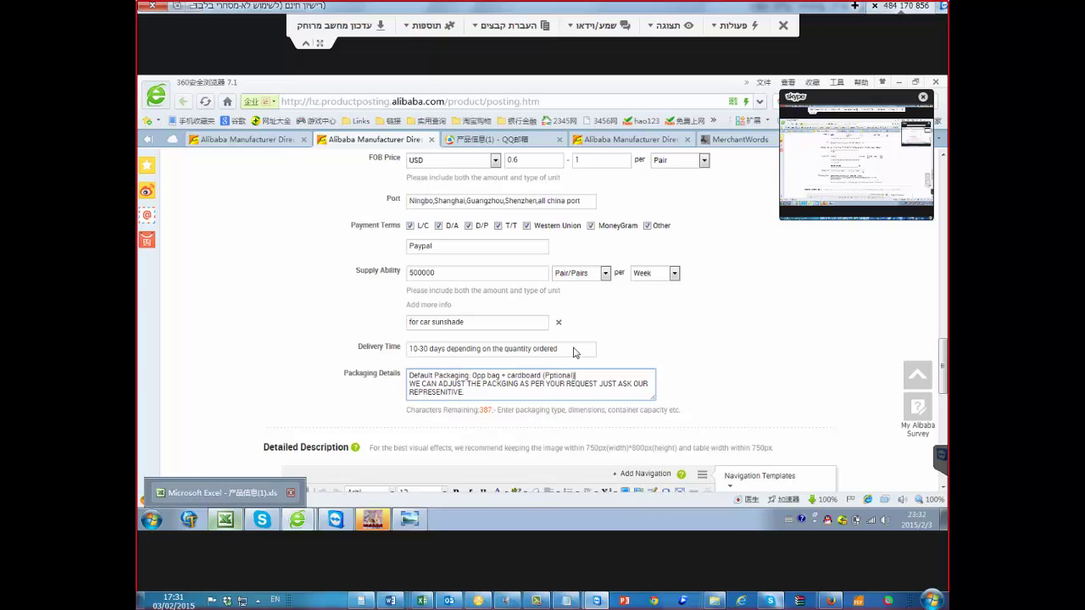
{"action": "left_click", "coordinate": [222, 492]}
{"action": "left_click", "coordinate": [586, 264]}
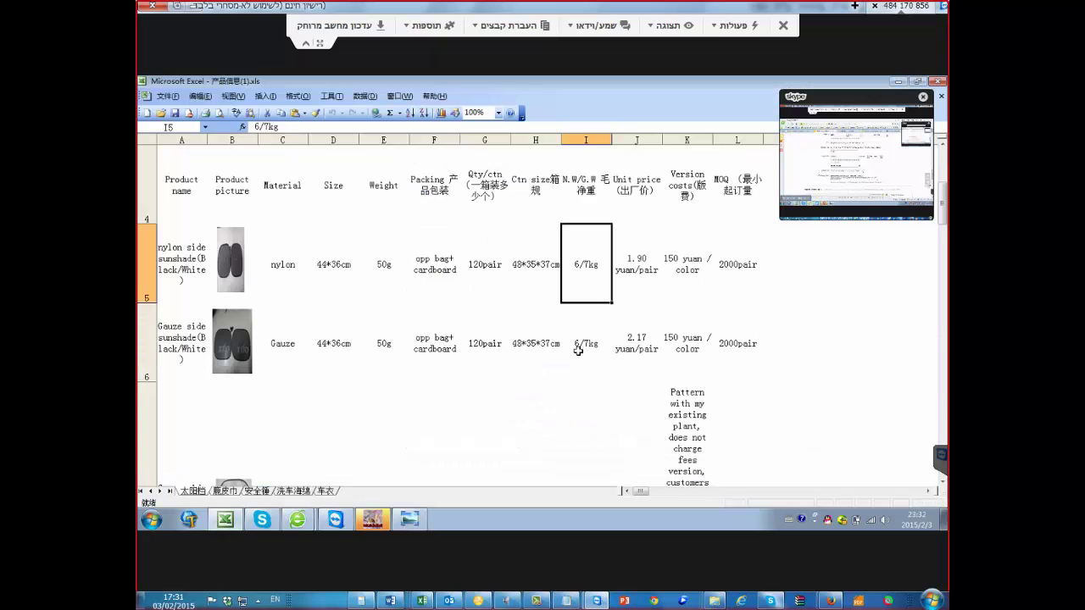
{"action": "key", "text": "Left"}
{"action": "key", "text": "Up"}
{"action": "key", "text": "Left"}
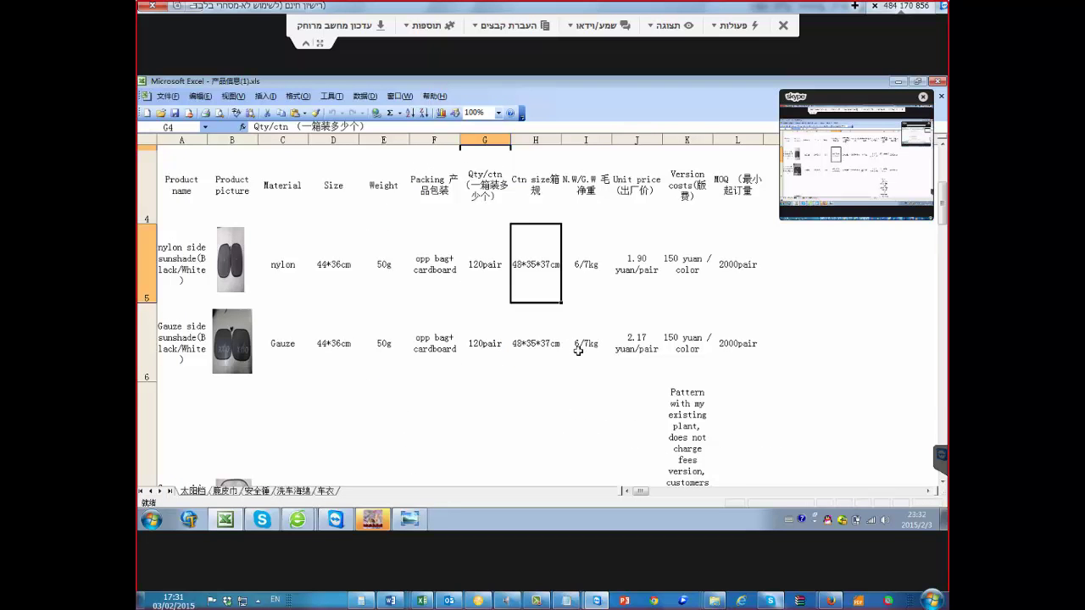
{"action": "key", "text": "Right"}
{"action": "key", "text": "Right"}
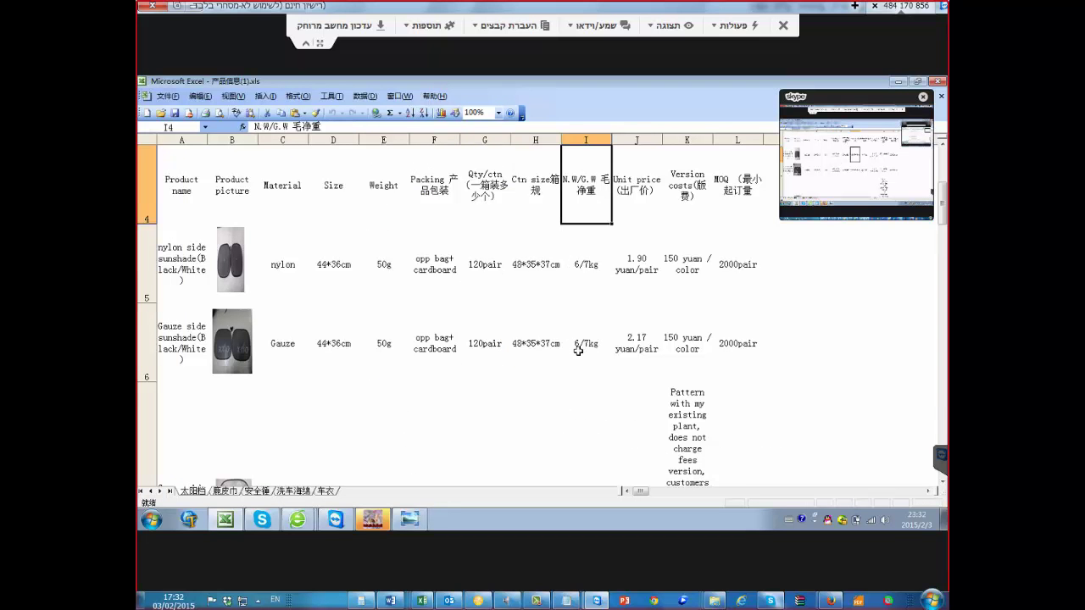
{"action": "key", "text": "Left"}
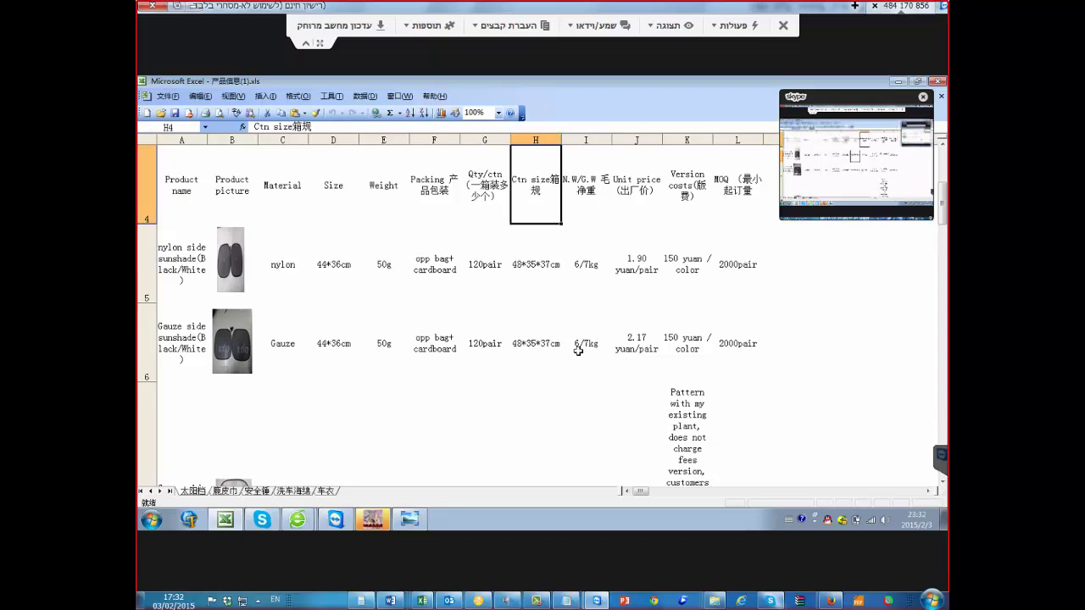
{"action": "key", "text": "Right"}
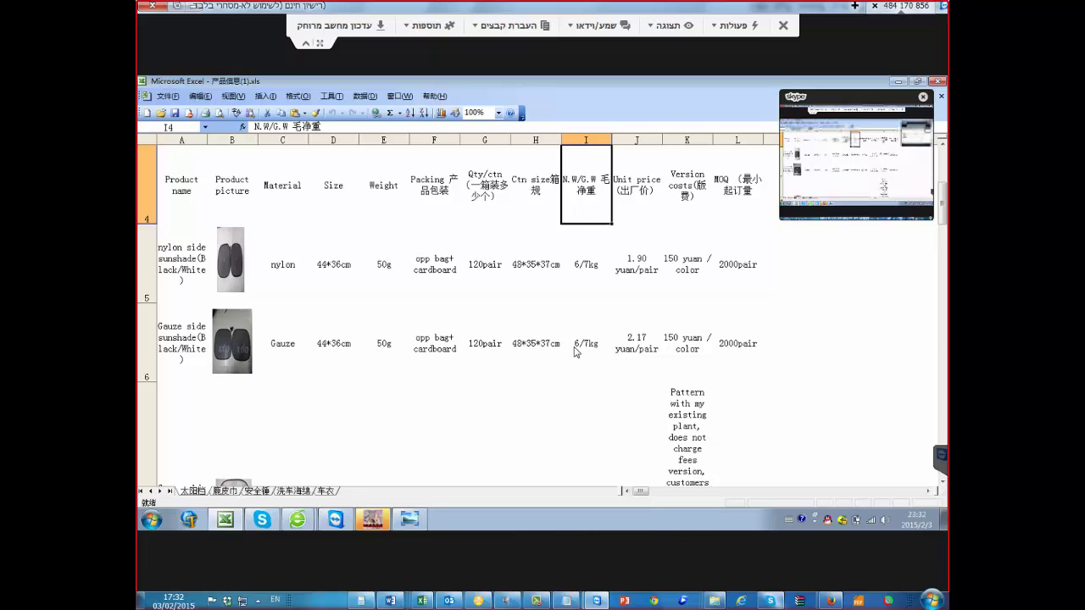
{"action": "key", "text": "alt+Tab"}
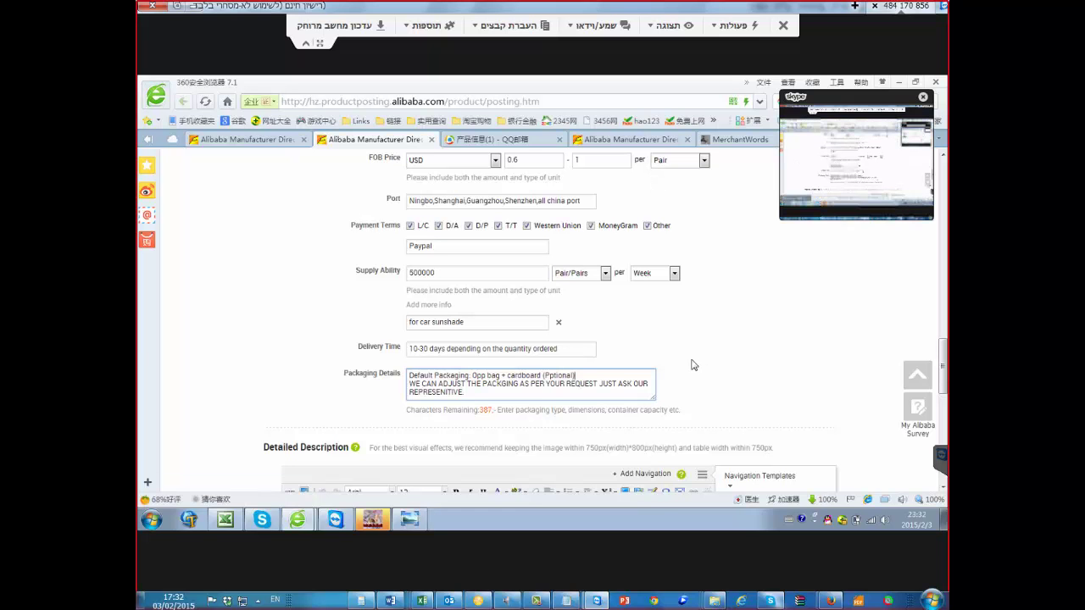
Review the packing, carton quantity, carton size and weight attributes under More Details, and return to the Packaging Details
{"action": "scroll", "coordinate": [689, 268], "scroll_direction": "up", "scroll_amount": 3}
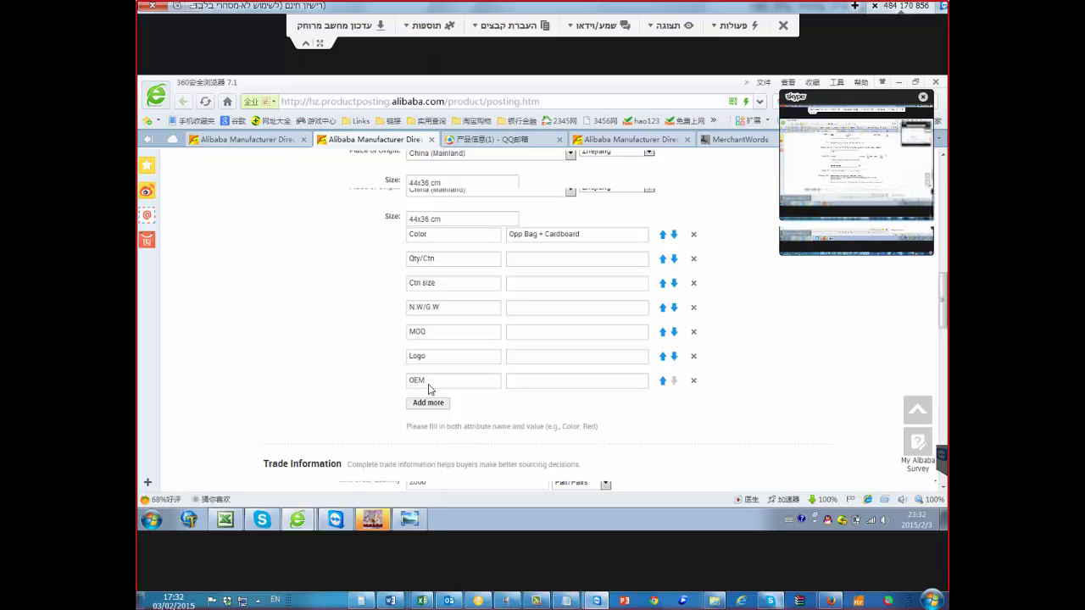
{"action": "scroll", "coordinate": [423, 381], "scroll_direction": "up", "scroll_amount": 3}
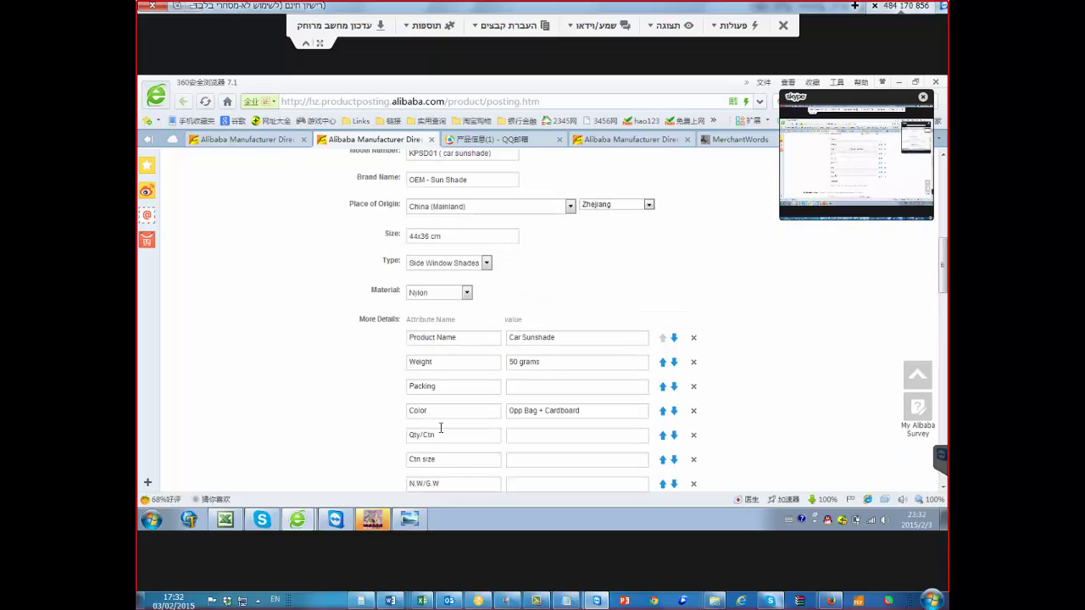
{"action": "scroll", "coordinate": [433, 386], "scroll_direction": "down", "scroll_amount": 1}
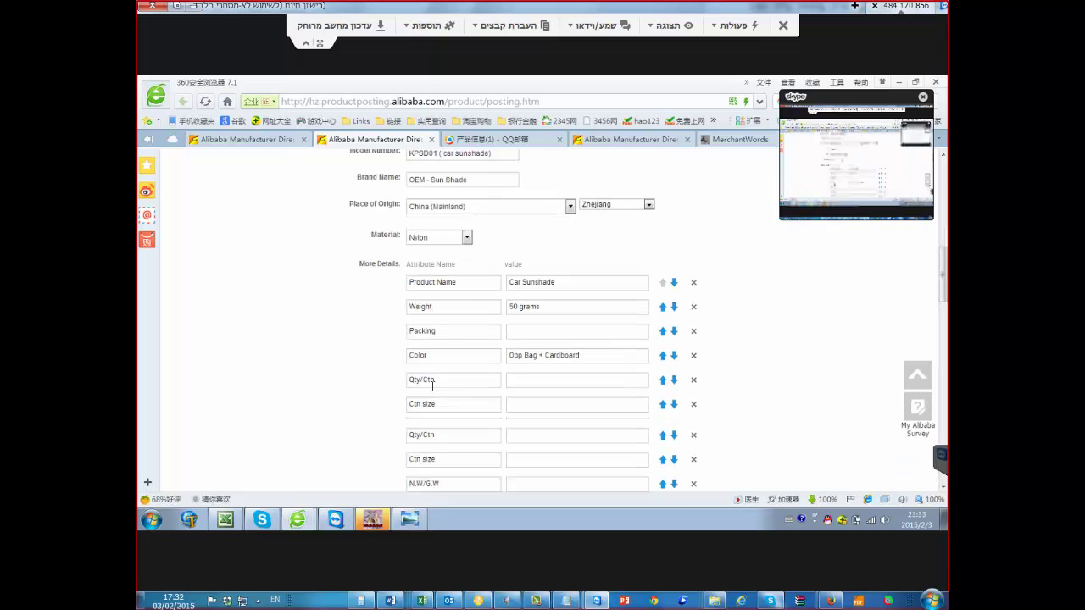
{"action": "double_click", "coordinate": [413, 337]}
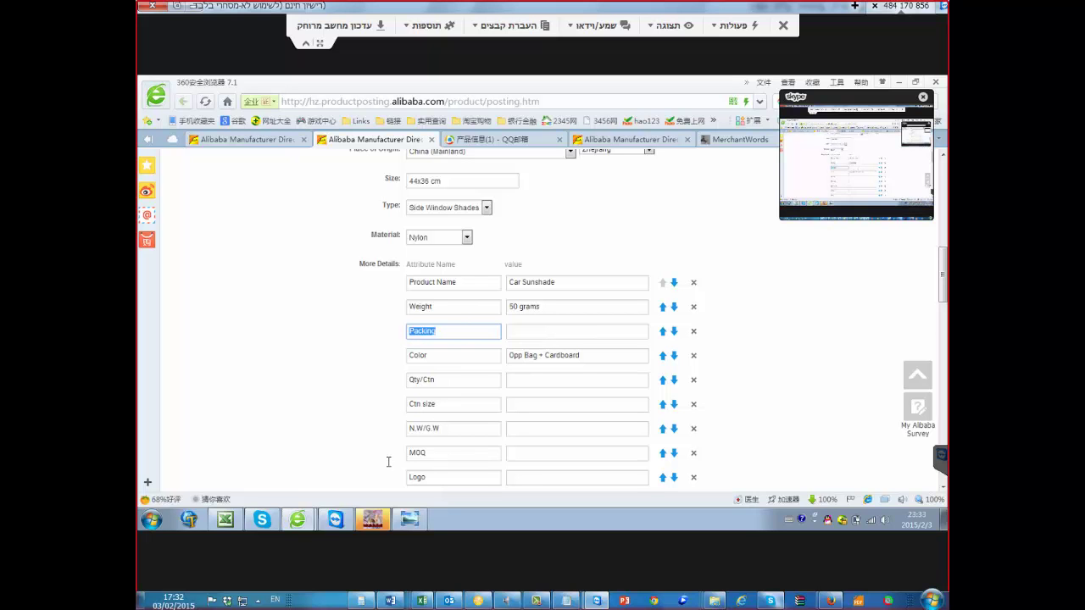
{"action": "key", "text": "Tab"}
{"action": "key", "text": "Tab"}
{"action": "key", "text": "Tab"}
{"action": "key", "text": "Tab"}
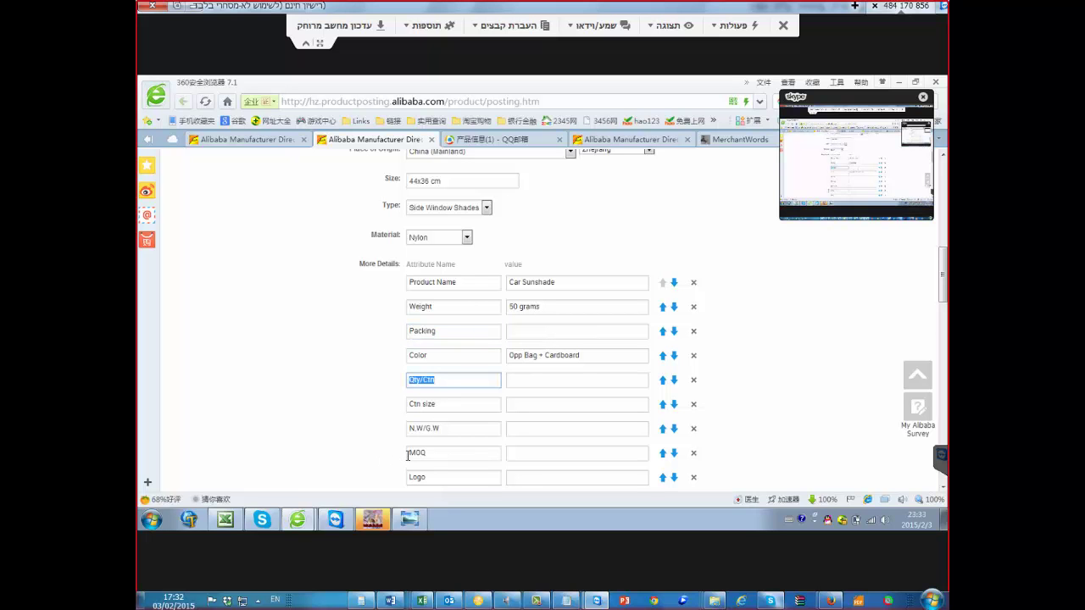
{"action": "key", "text": "Tab"}
{"action": "key", "text": "Tab"}
{"action": "scroll", "coordinate": [440, 375], "scroll_direction": "down", "scroll_amount": 1}
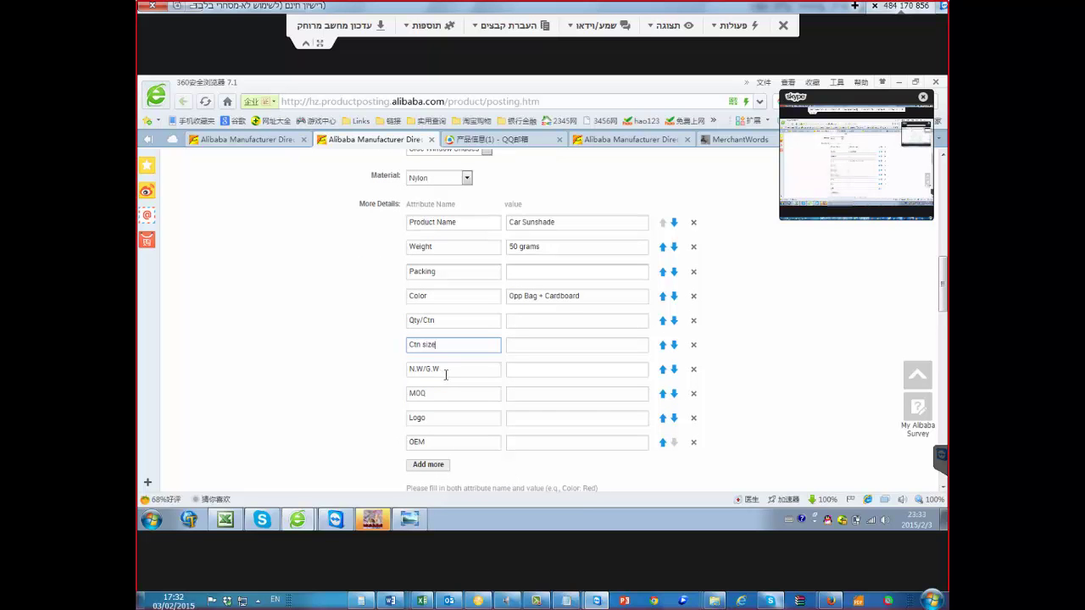
{"action": "scroll", "coordinate": [446, 374], "scroll_direction": "down", "scroll_amount": 10}
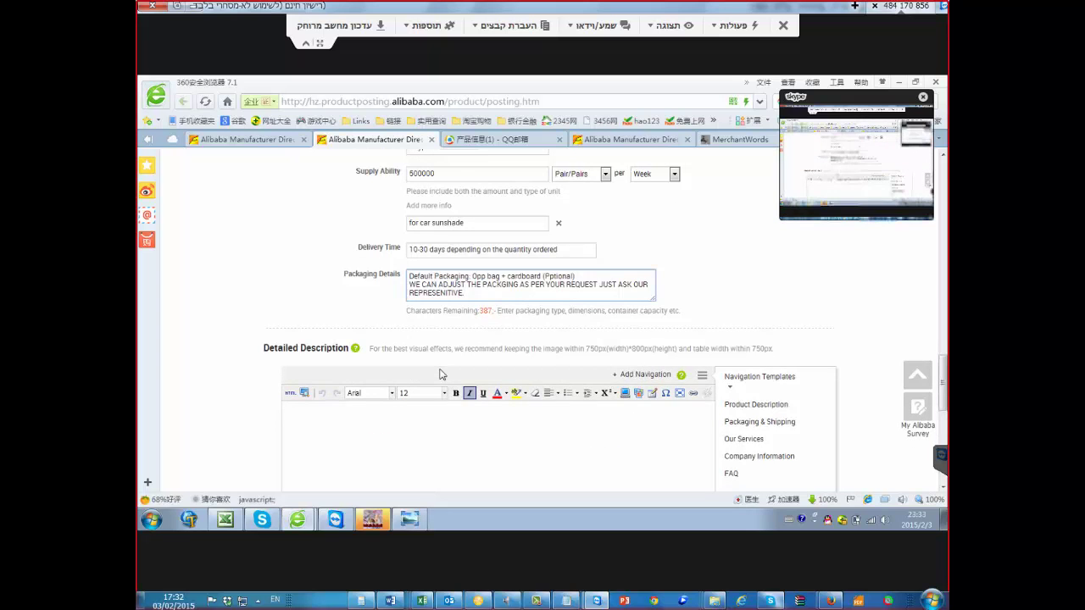
Create a product group named "Car Sunshade" and assign the listing to it
{"action": "scroll", "coordinate": [445, 374], "scroll_direction": "down", "scroll_amount": 1}
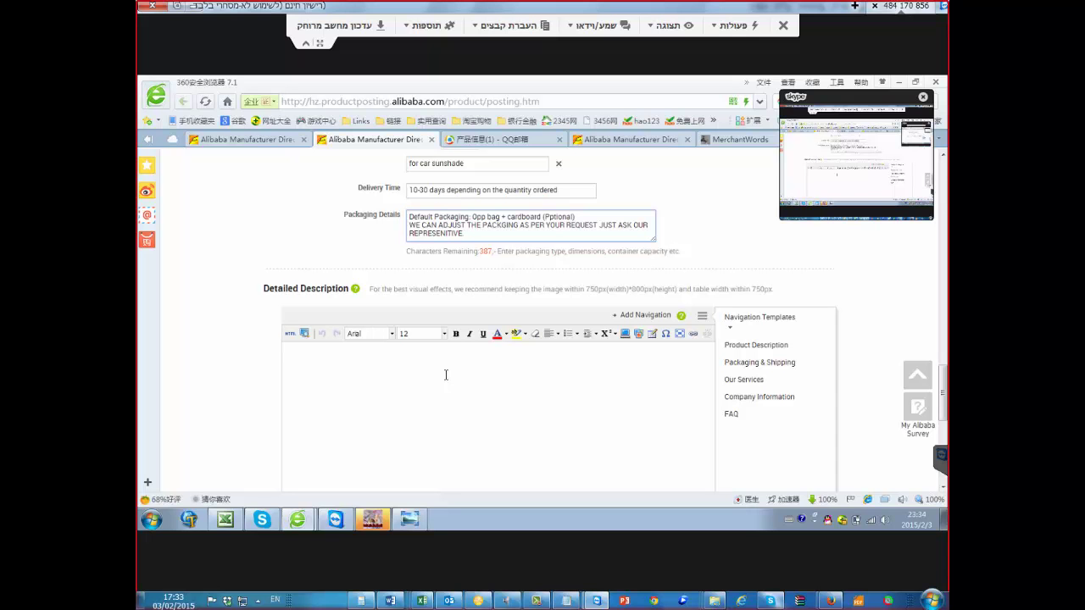
{"action": "scroll", "coordinate": [438, 374], "scroll_direction": "down", "scroll_amount": 3}
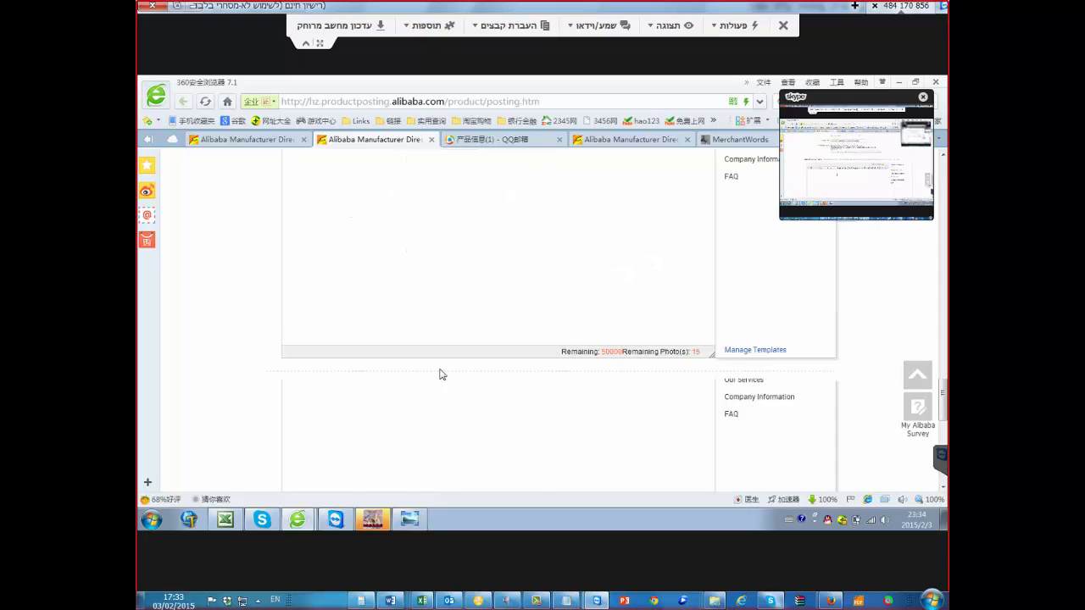
{"action": "scroll", "coordinate": [439, 374], "scroll_direction": "down", "scroll_amount": 2}
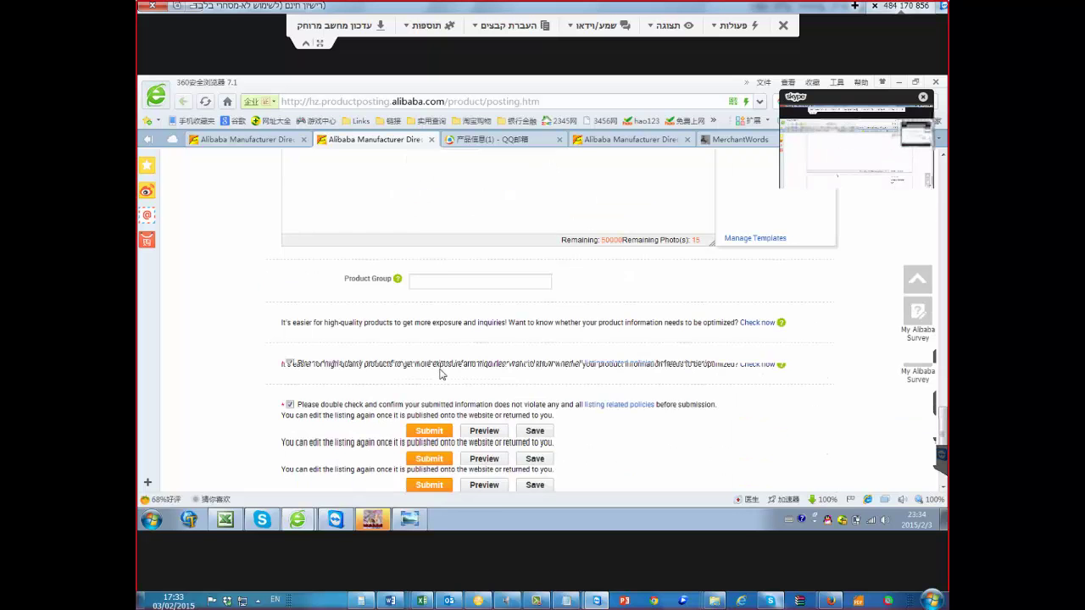
{"action": "scroll", "coordinate": [439, 374], "scroll_direction": "up", "scroll_amount": 1}
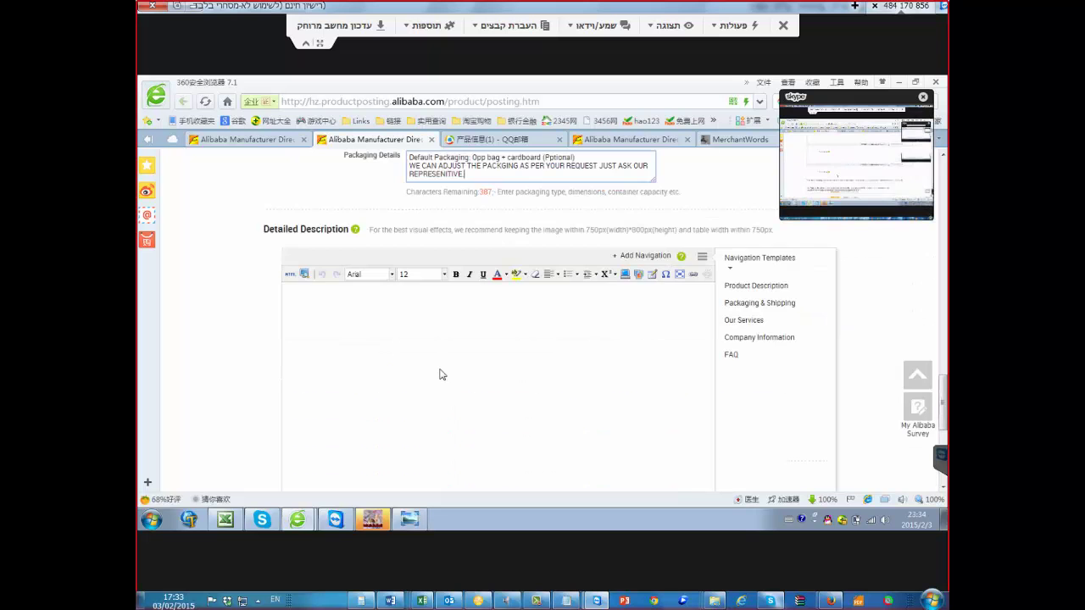
{"action": "scroll", "coordinate": [439, 374], "scroll_direction": "down", "scroll_amount": 3}
{"action": "left_click", "coordinate": [440, 374]}
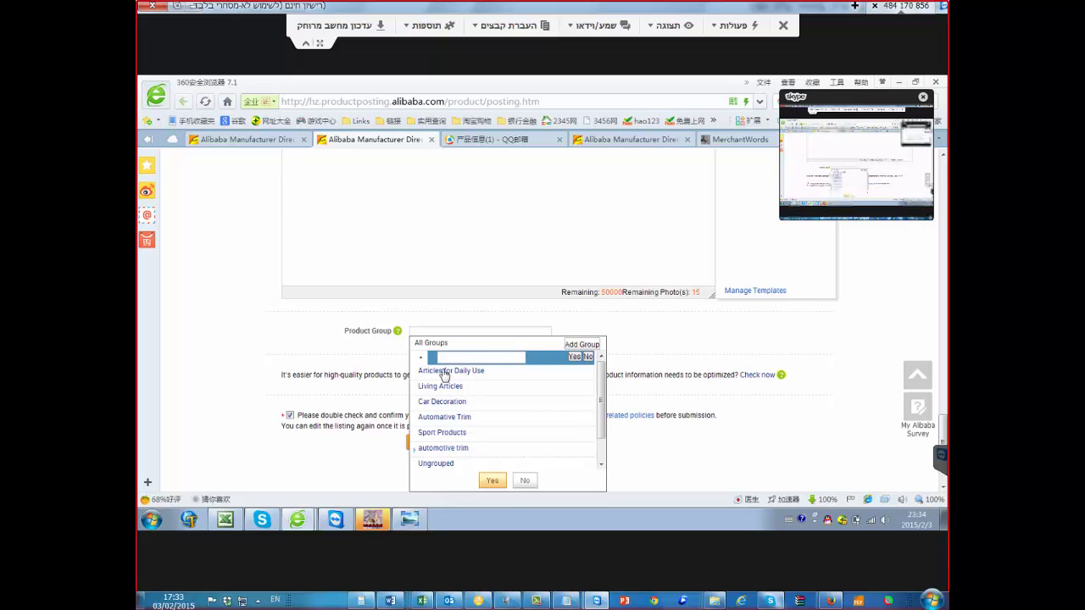
{"action": "type", "text": "Car Suns"}
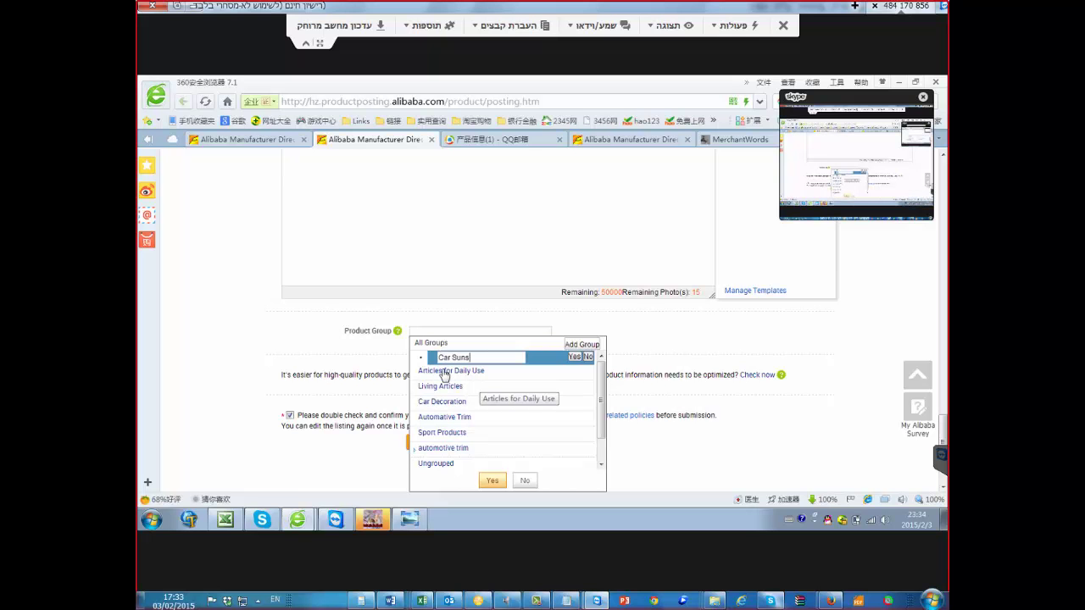
{"action": "type", "text": "hade"}
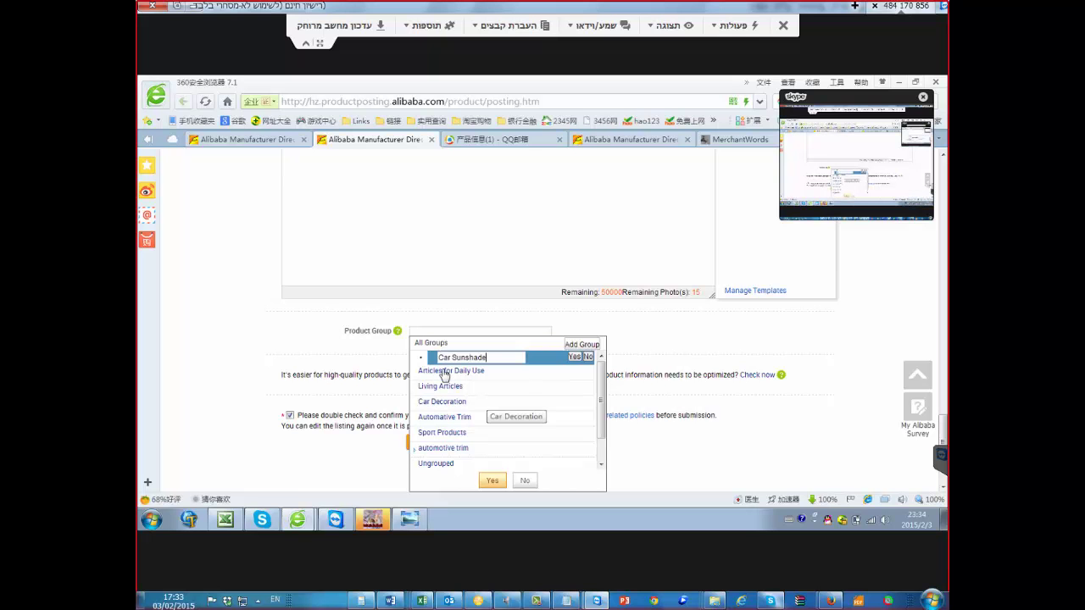
{"action": "key", "text": "Return"}
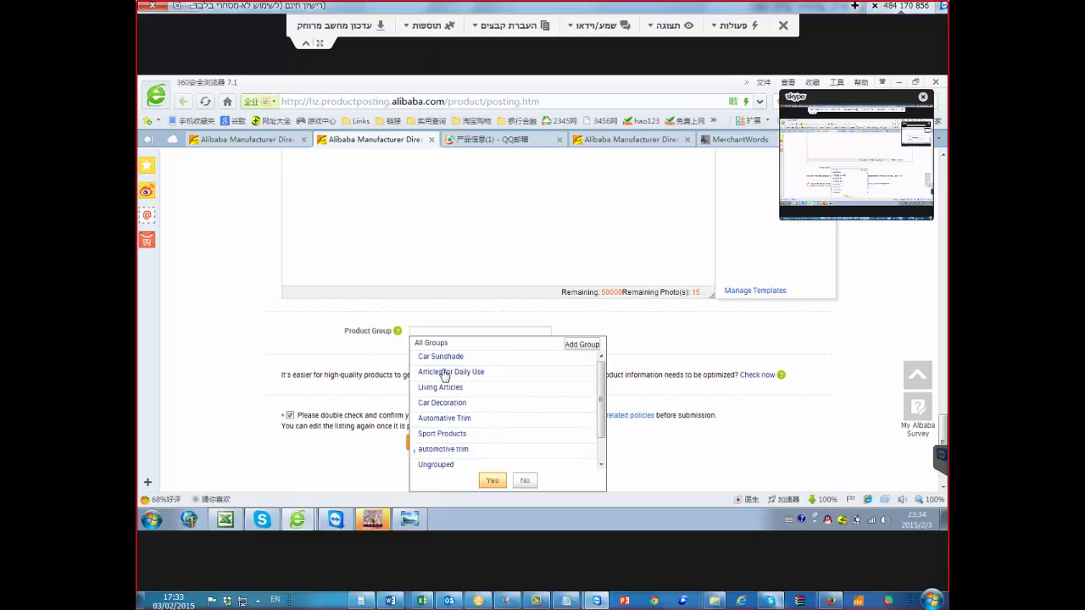
{"action": "key", "text": "Return"}
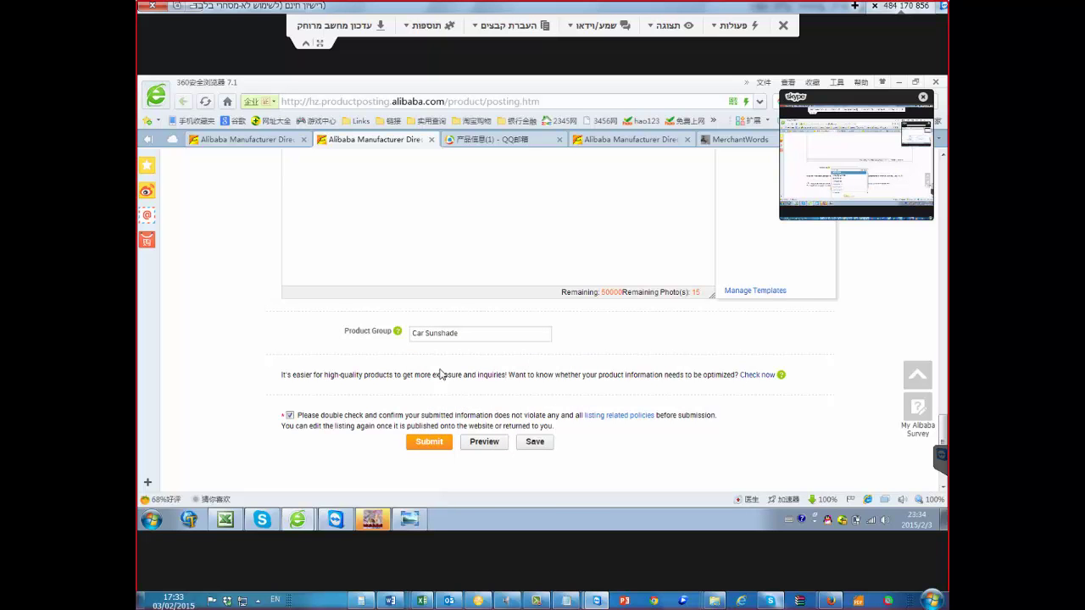
Reopen the product group list and add a group named "Safty hammers"
{"action": "key", "text": "Down"}
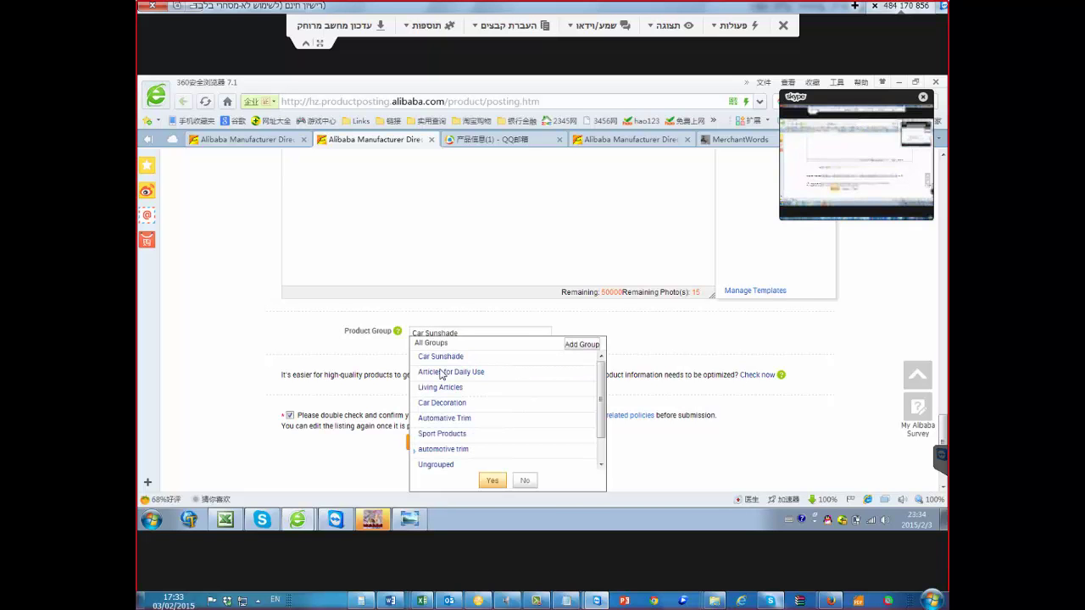
{"action": "key", "text": "Return"}
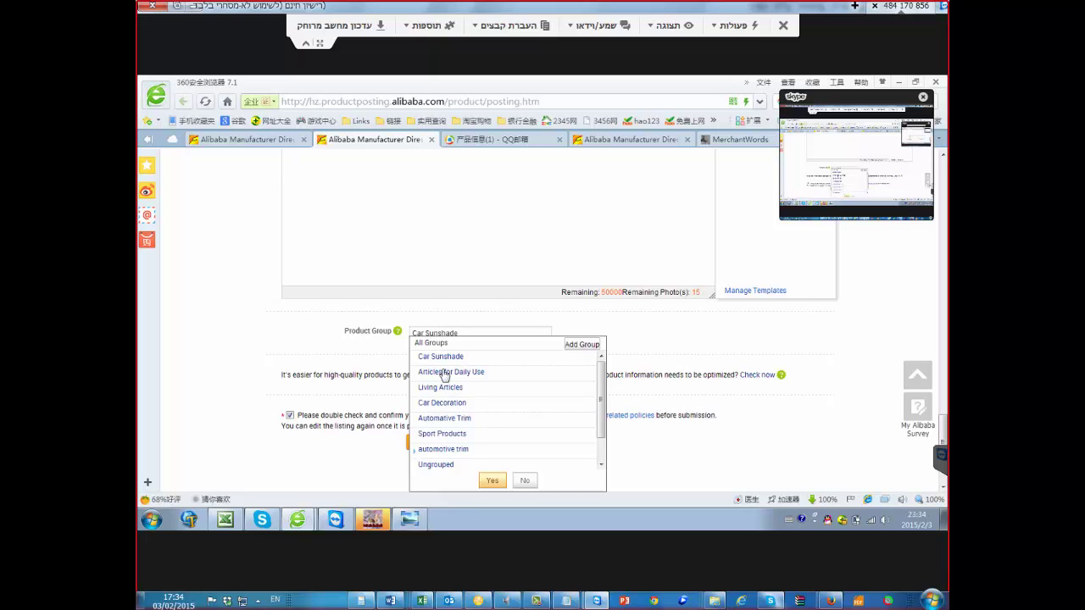
{"action": "left_click", "coordinate": [444, 376]}
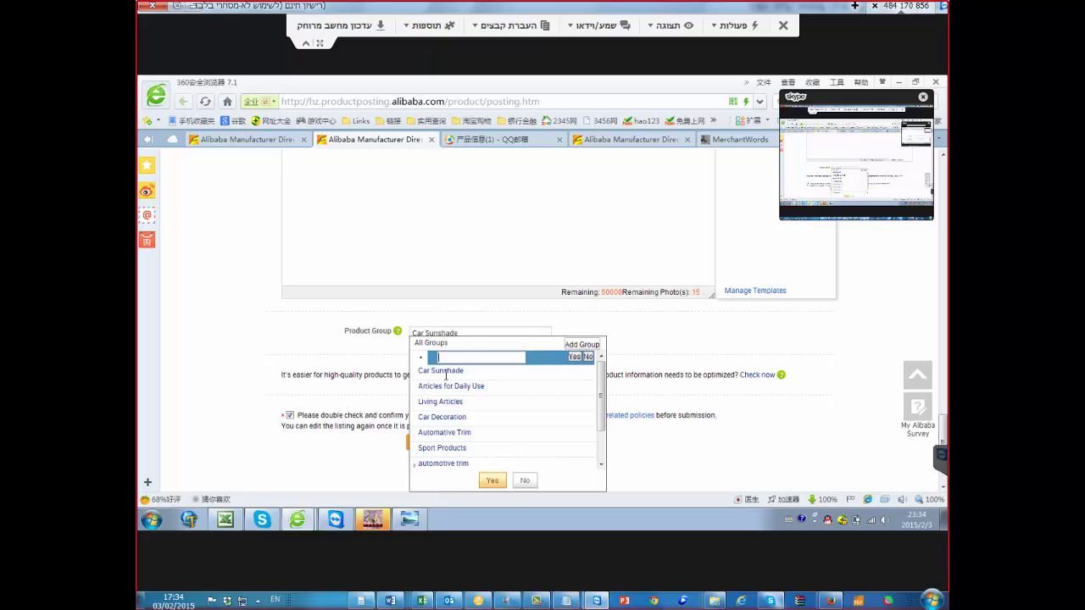
{"action": "type", "text": "safty hammers"}
{"action": "key", "text": "Return"}
Add another product group named "Car cleaning products"
{"action": "type", "text": "C"}
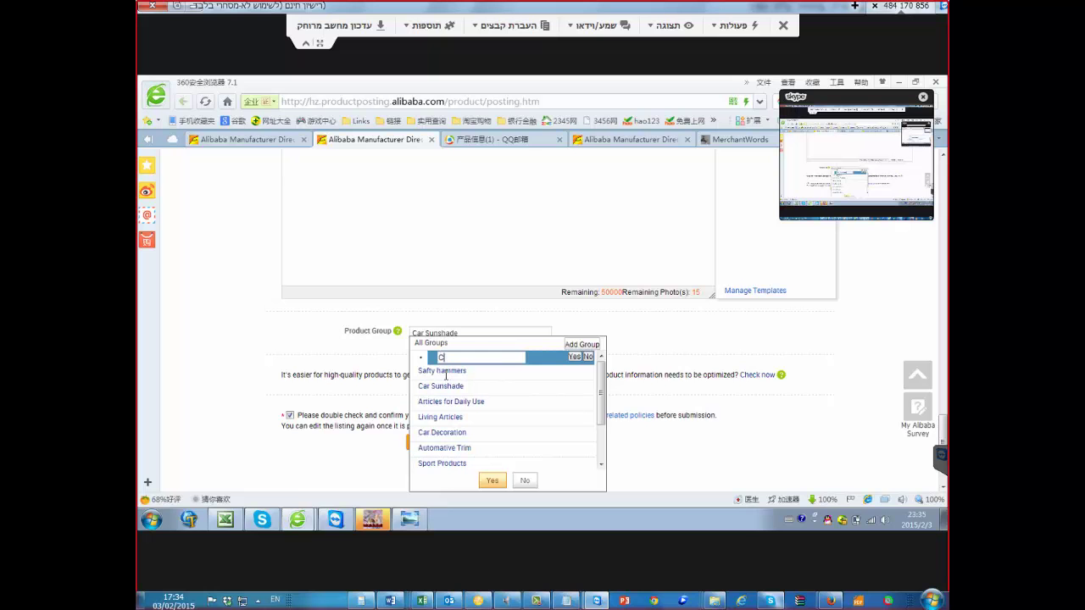
{"action": "type", "text": "ar cleaning products"}
{"action": "key", "text": "Return"}
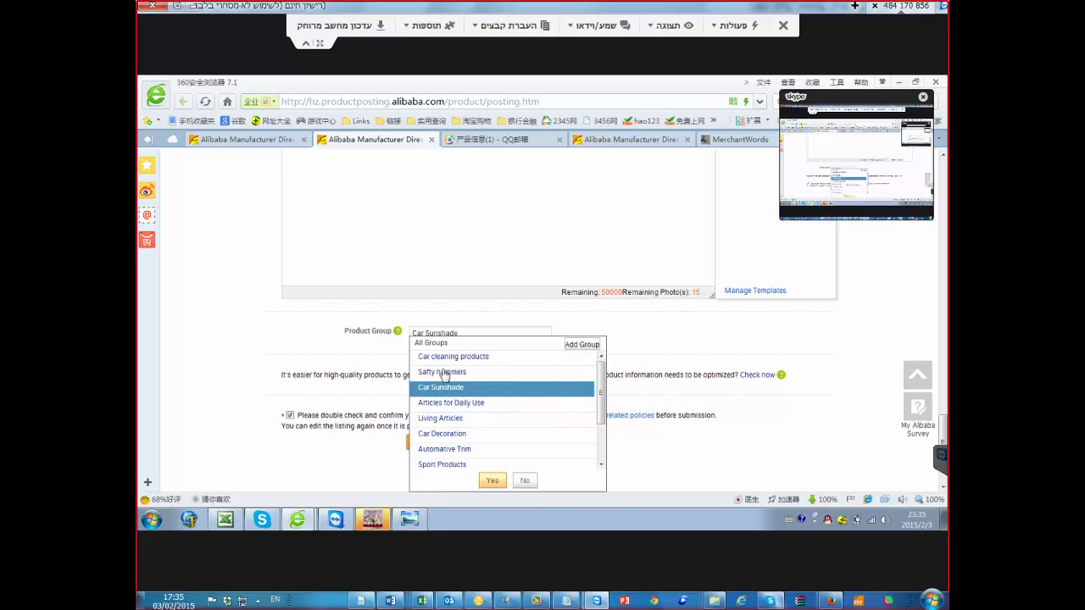
Close the product group list and look over the submission options and the empty Detailed Description section of the listing
{"action": "key", "text": "Escape"}
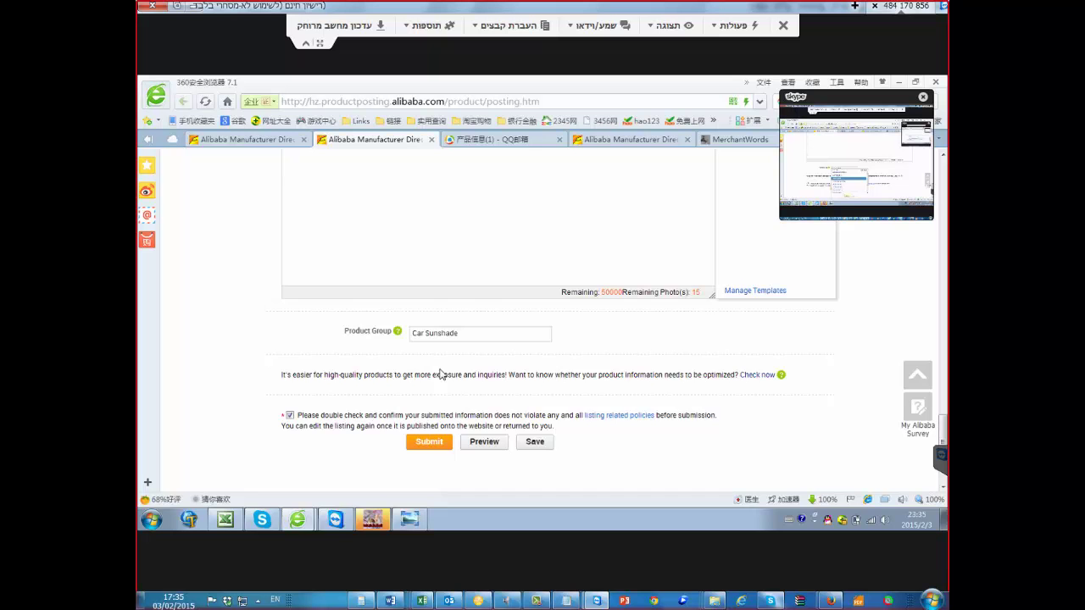
{"action": "scroll", "coordinate": [440, 373], "scroll_direction": "down", "scroll_amount": 2}
{"action": "scroll", "coordinate": [440, 374], "scroll_direction": "up", "scroll_amount": 1}
{"action": "scroll", "coordinate": [439, 374], "scroll_direction": "down", "scroll_amount": 1}
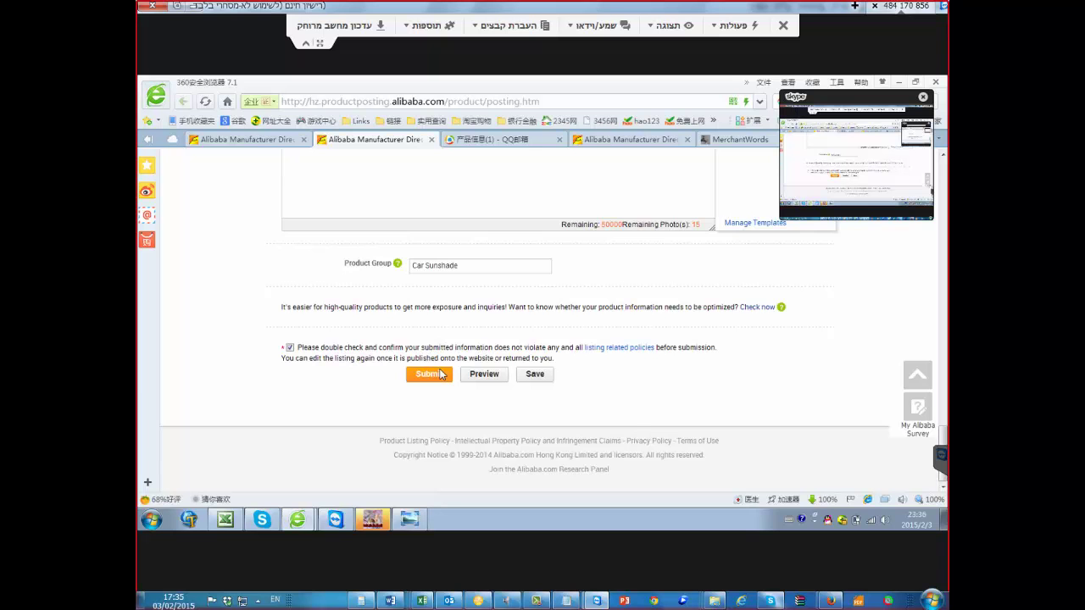
{"action": "scroll", "coordinate": [442, 374], "scroll_direction": "up", "scroll_amount": 3}
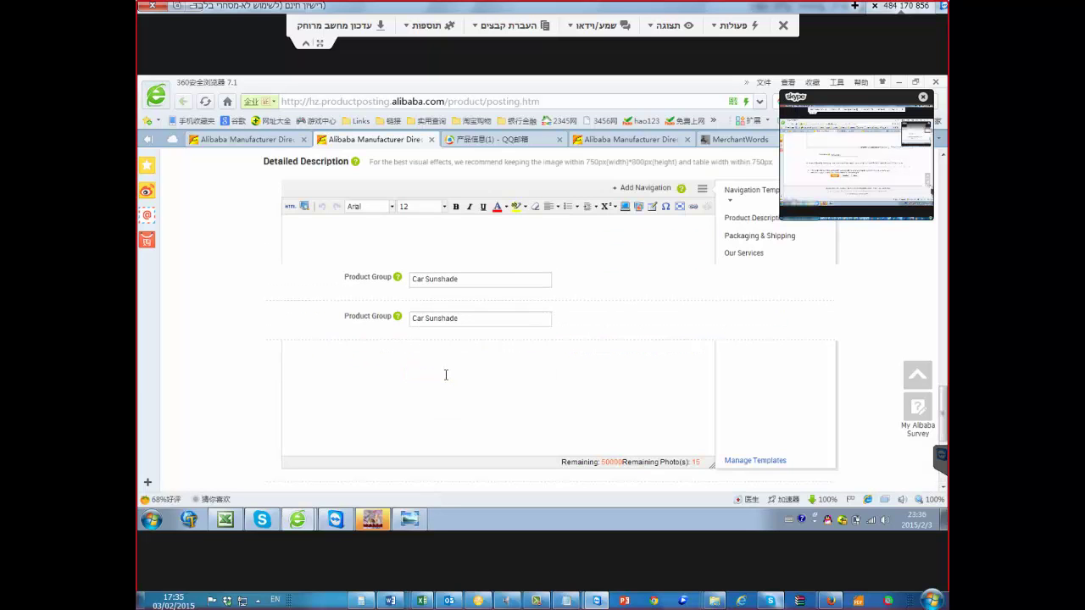
{"action": "scroll", "coordinate": [446, 375], "scroll_direction": "up", "scroll_amount": 2}
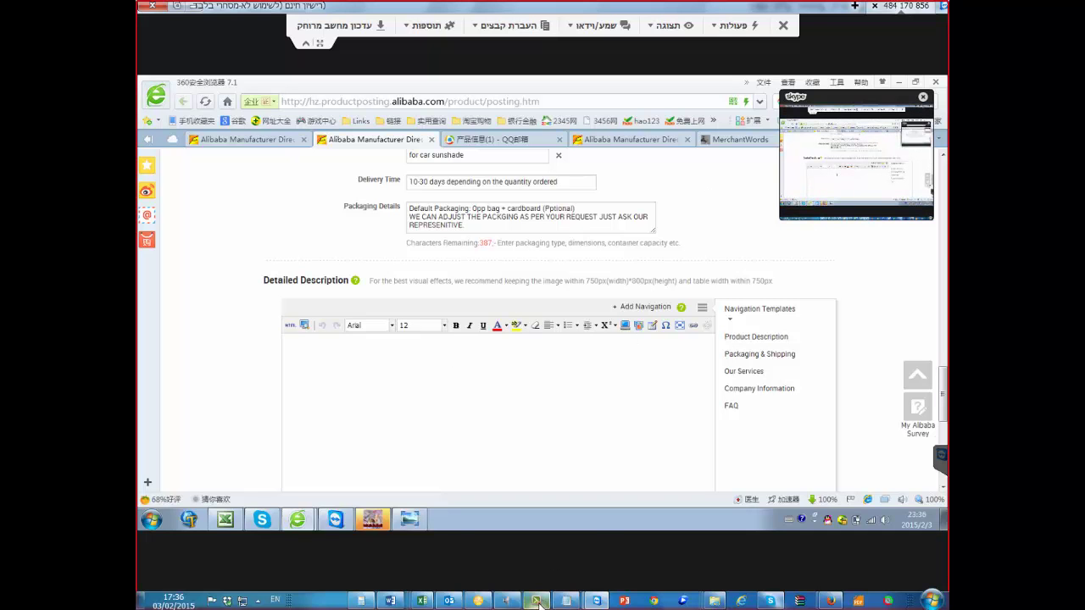
{"action": "mouse_move", "coordinate": [539, 603]}
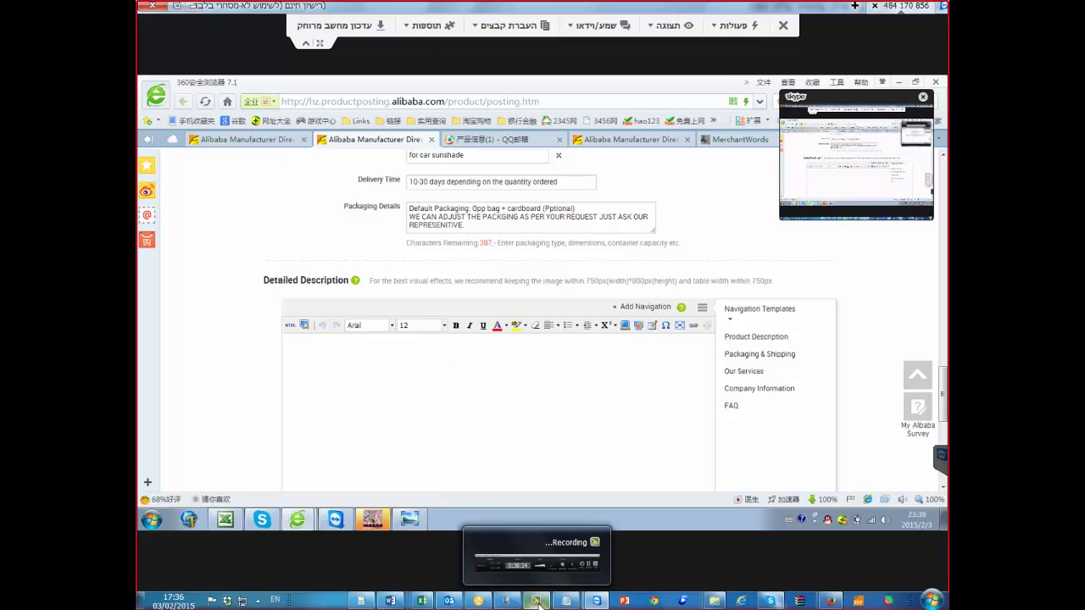
{"action": "left_click", "coordinate": [536, 559]}
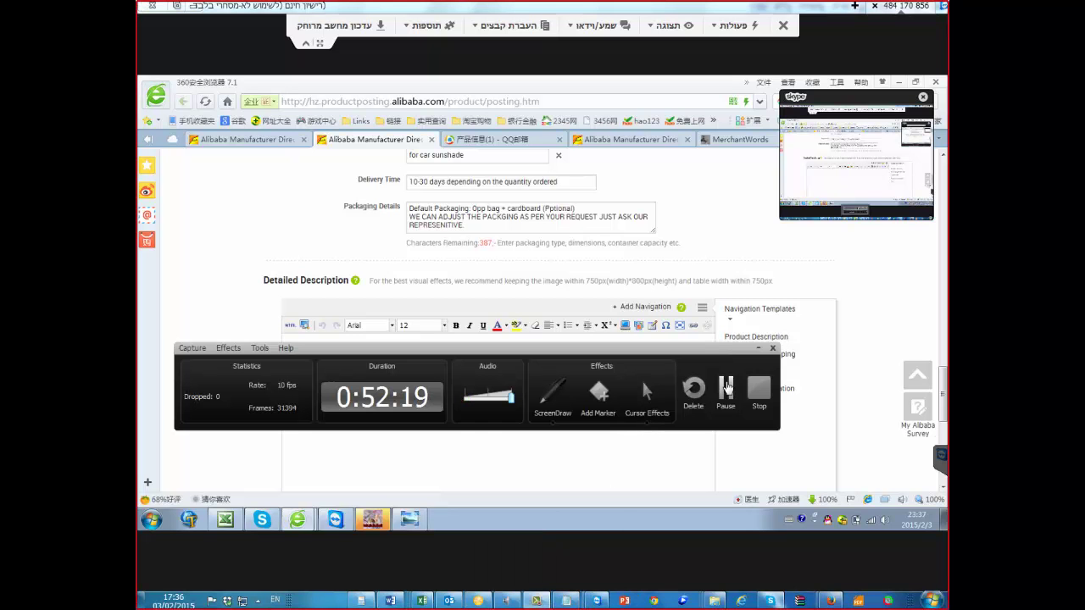
{"action": "left_click", "coordinate": [722, 387]}
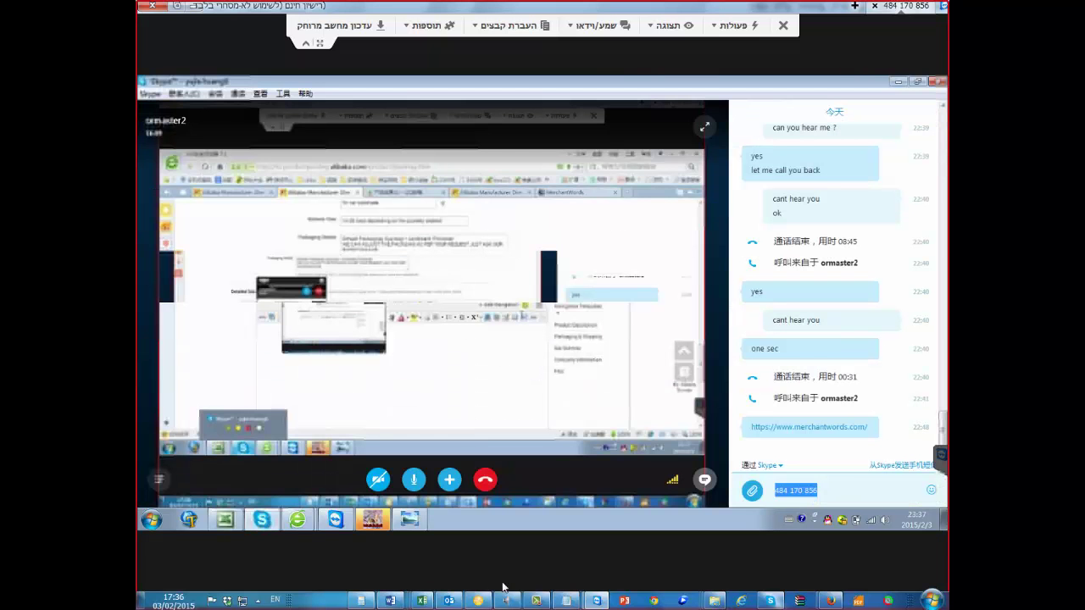
{"action": "left_click", "coordinate": [543, 604]}
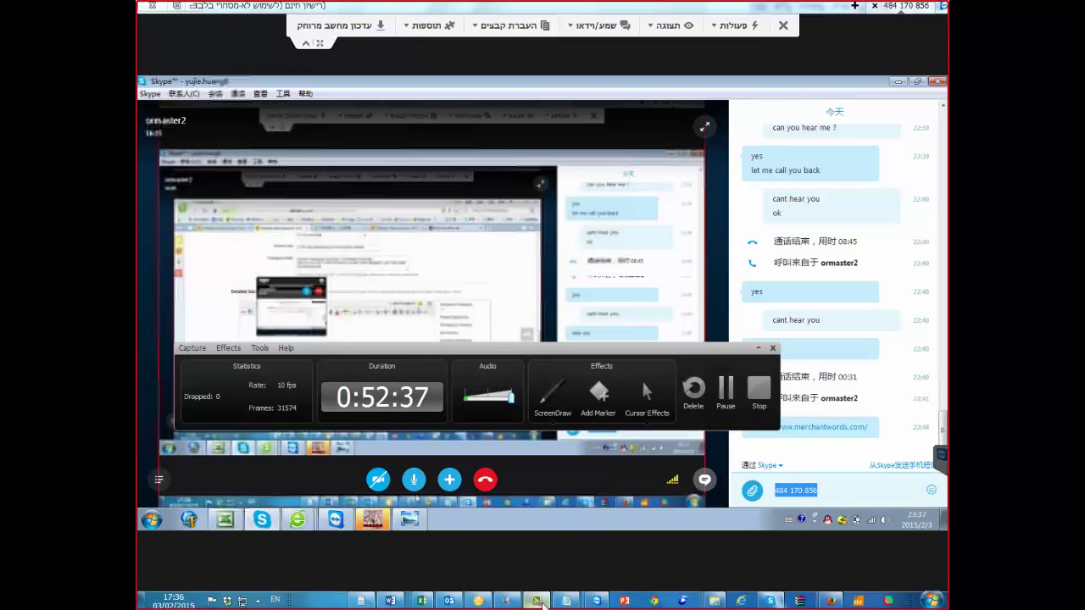